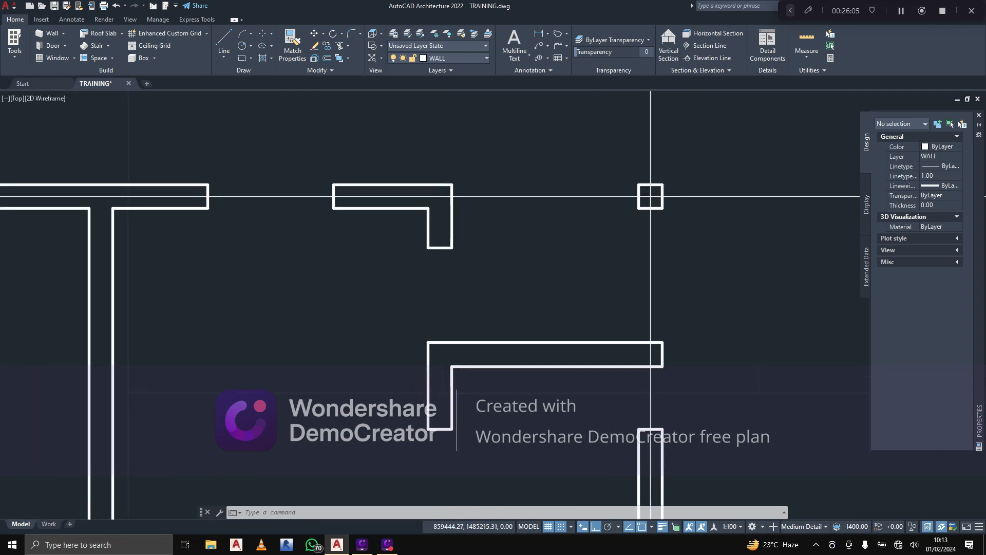
# Examine the lower part of the floor plan, including its wall outlines, openings and the centre lines running through them
pyautogui.moveTo(460, 379); pyautogui.dragTo(488, 175, button='middle')
pyautogui.scroll(-2, 488, 175)
pyautogui.moveTo(458, 285); pyautogui.dragTo(461, 216, button='middle')
pyautogui.scroll(4, 339, 296)
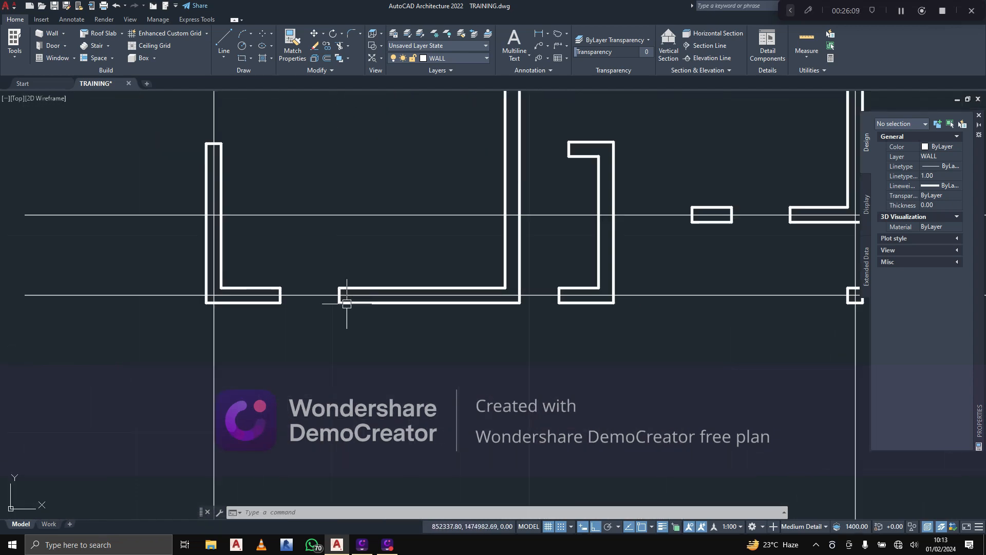
pyautogui.scroll(3, 194, 286)
pyautogui.scroll(-3, 311, 315)
pyautogui.scroll(-2, 386, 322)
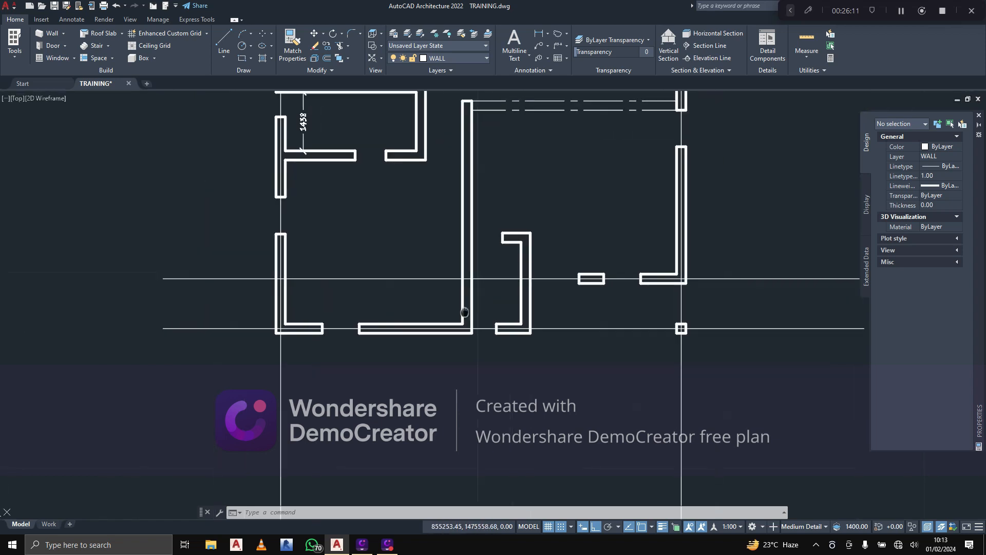
pyautogui.moveTo(494, 306); pyautogui.dragTo(397, 313, button='middle')
pyautogui.moveTo(491, 277); pyautogui.dragTo(484, 309, button='middle')
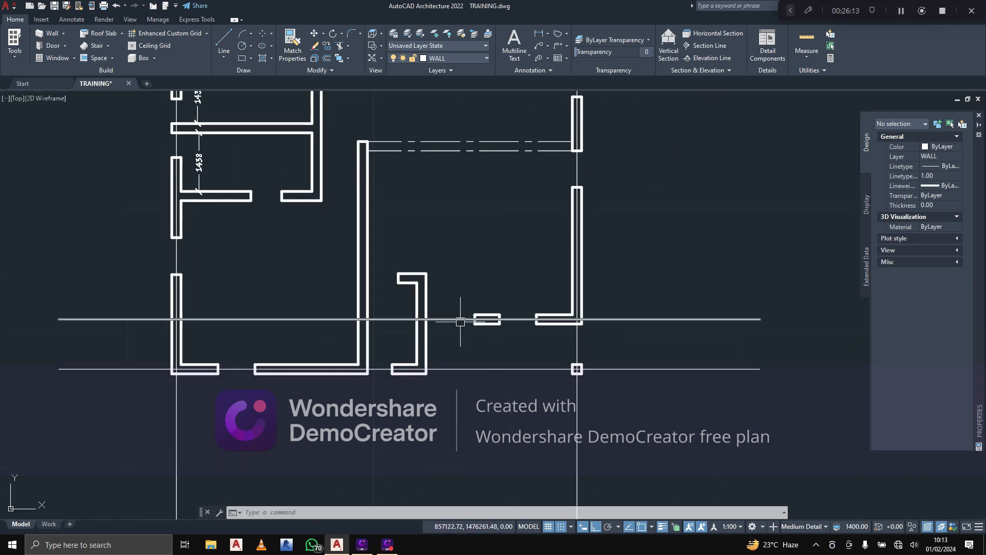
# Trim the upper horizontal centre line from the short isolated wall piece back through the bracket-shaped wall and the long vertical wall
pyautogui.scroll(4, 457, 323)
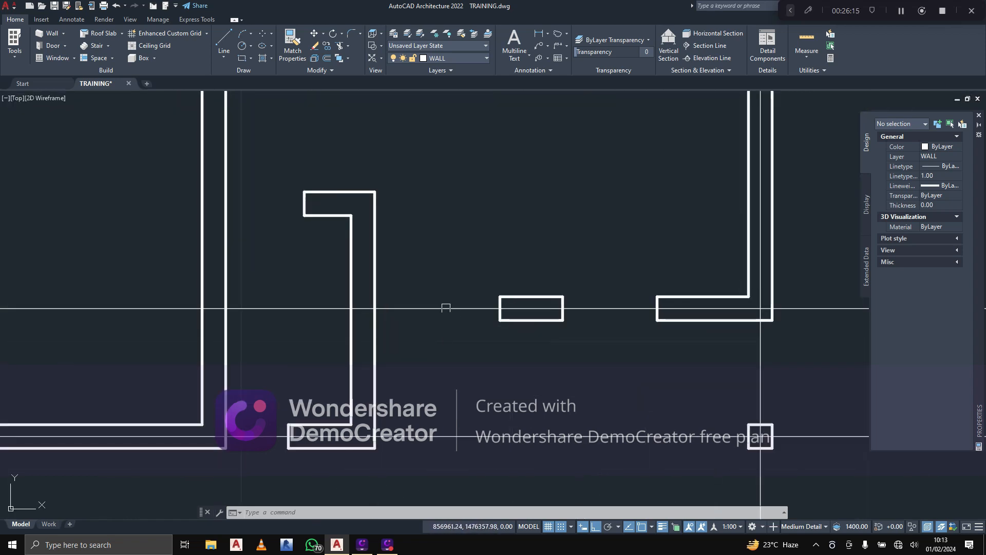
pyautogui.click(338, 48)
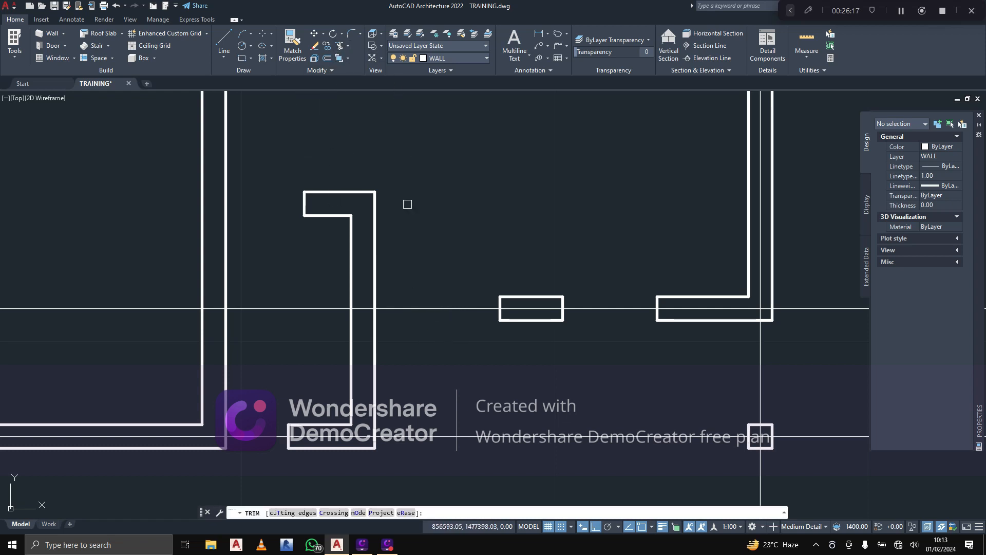
pyautogui.click(414, 308)
pyautogui.click(369, 308)
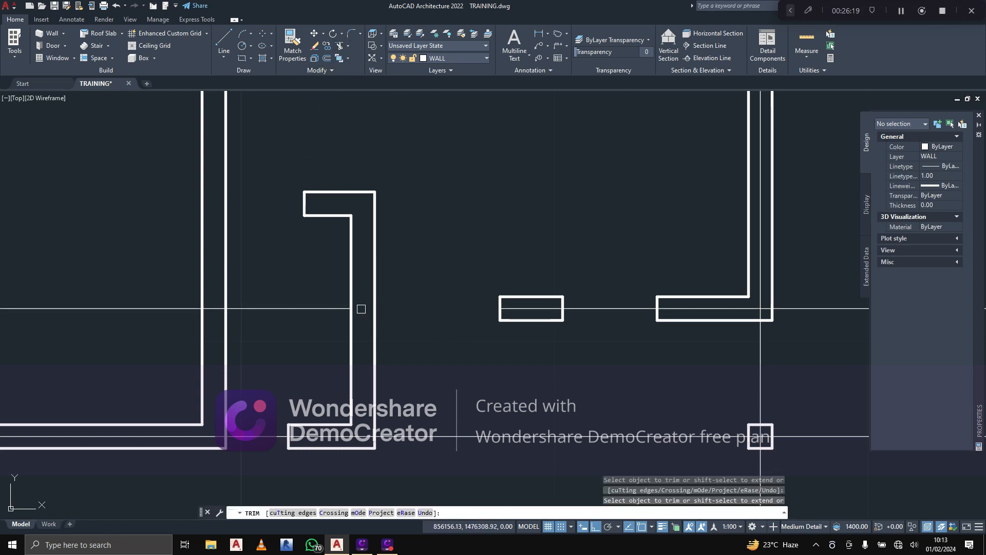
pyautogui.click(307, 308)
pyautogui.click(216, 308)
pyautogui.click(175, 308)
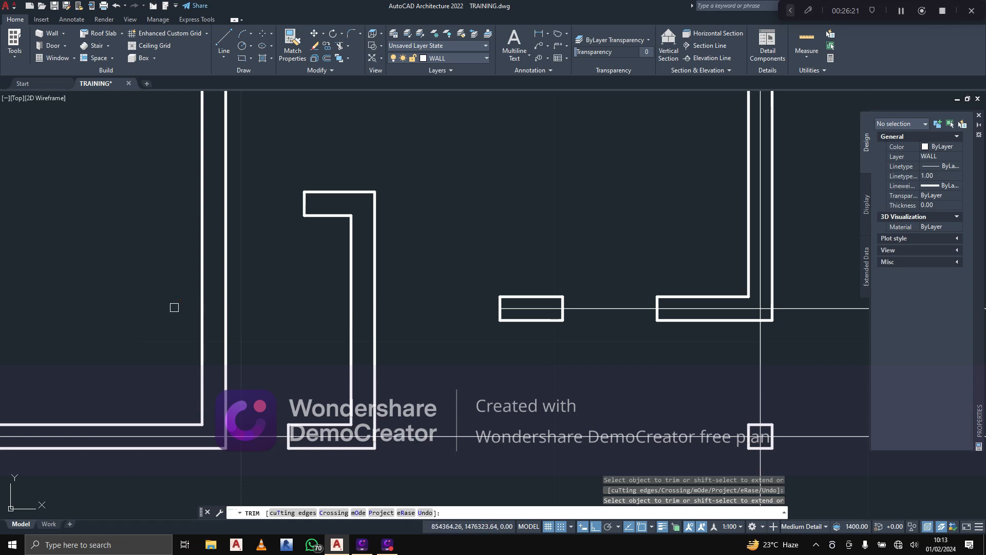
pyautogui.scroll(-3, 303, 326)
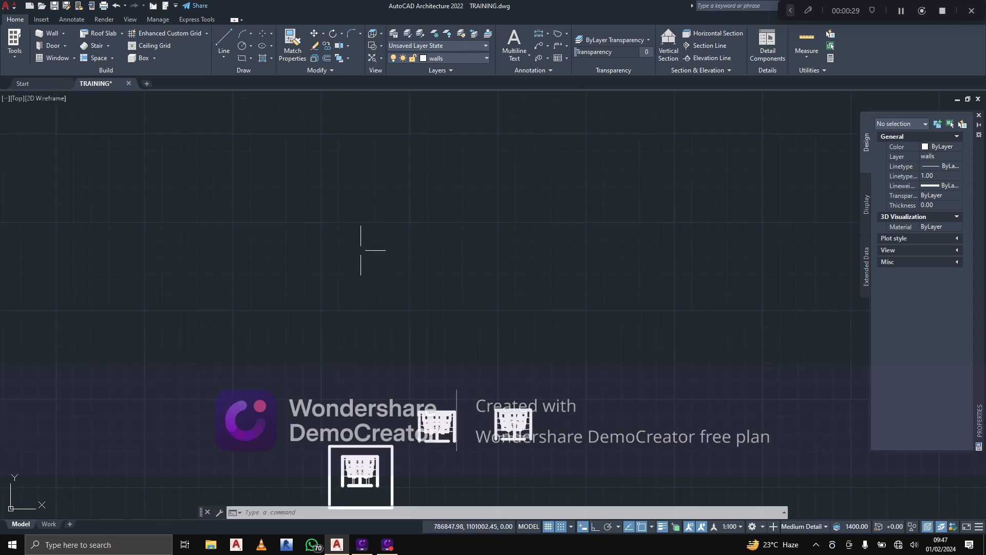
pyautogui.moveTo(435, 264); pyautogui.dragTo(425, 355, button='middle')
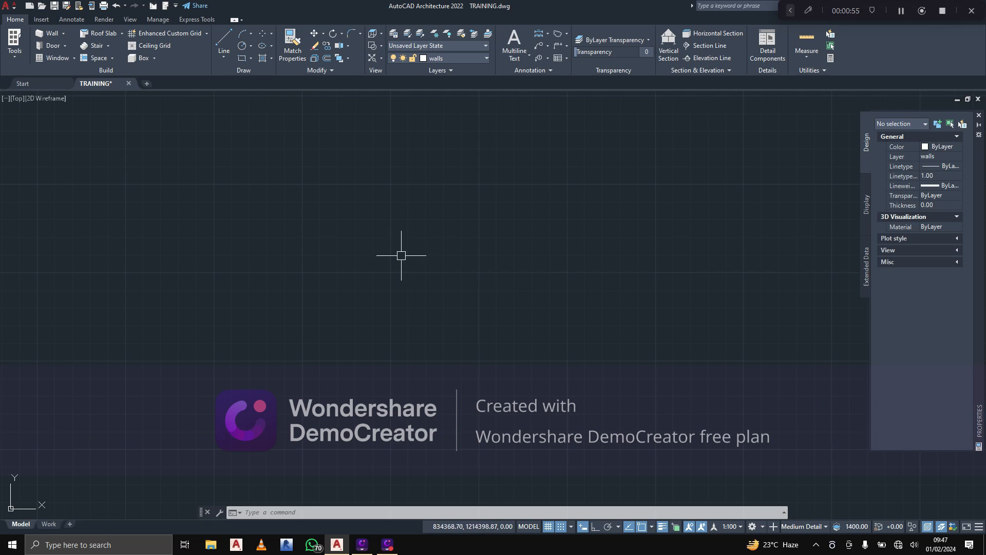
pyautogui.moveTo(420, 259); pyautogui.dragTo(406, 318, button='middle')
pyautogui.scroll(-2, 381, 284)
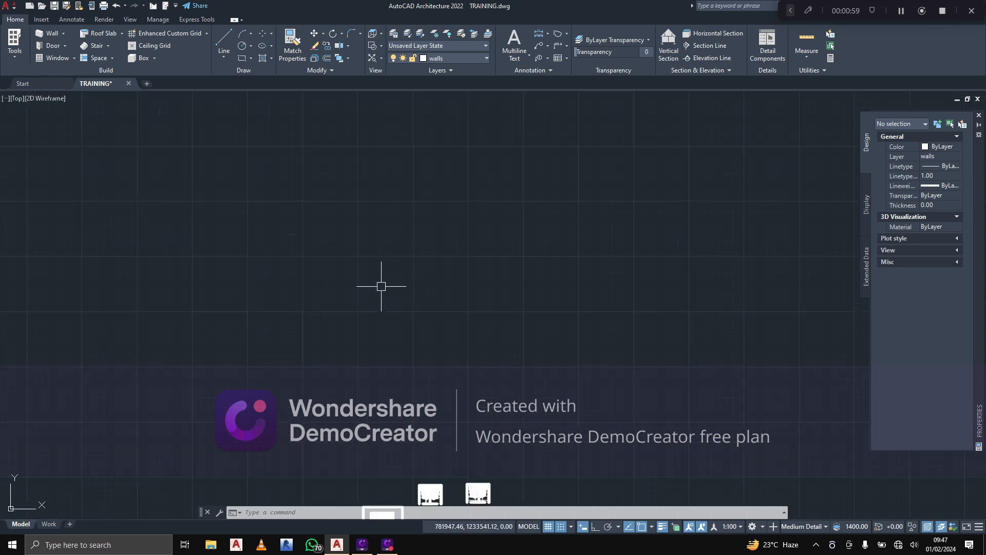
pyautogui.scroll(4, 447, 108)
pyautogui.moveTo(329, 355); pyautogui.dragTo(318, 349, button='middle')
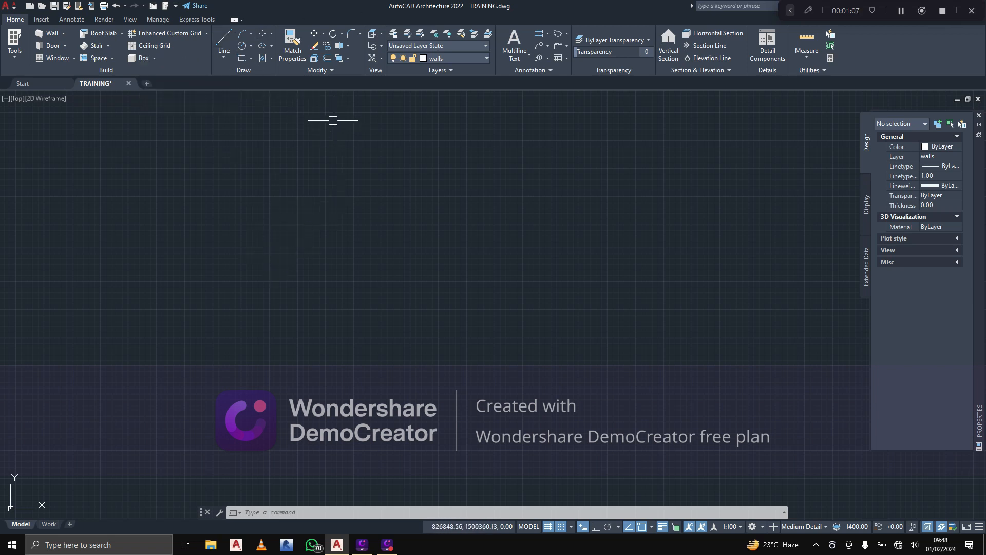
# Create a new layer named window based on the walls layer and close the layer manager
pyautogui.click(394, 35)
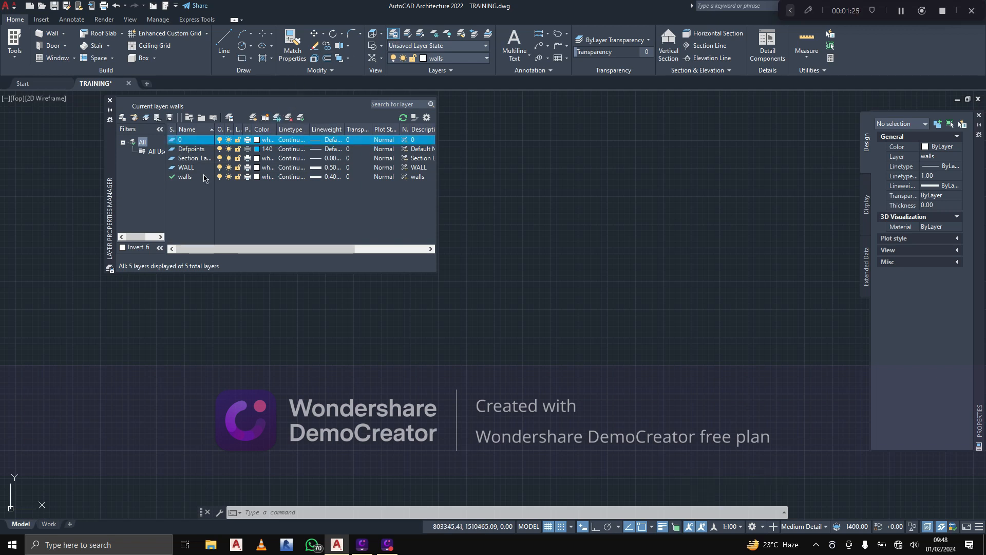
pyautogui.click(179, 180)
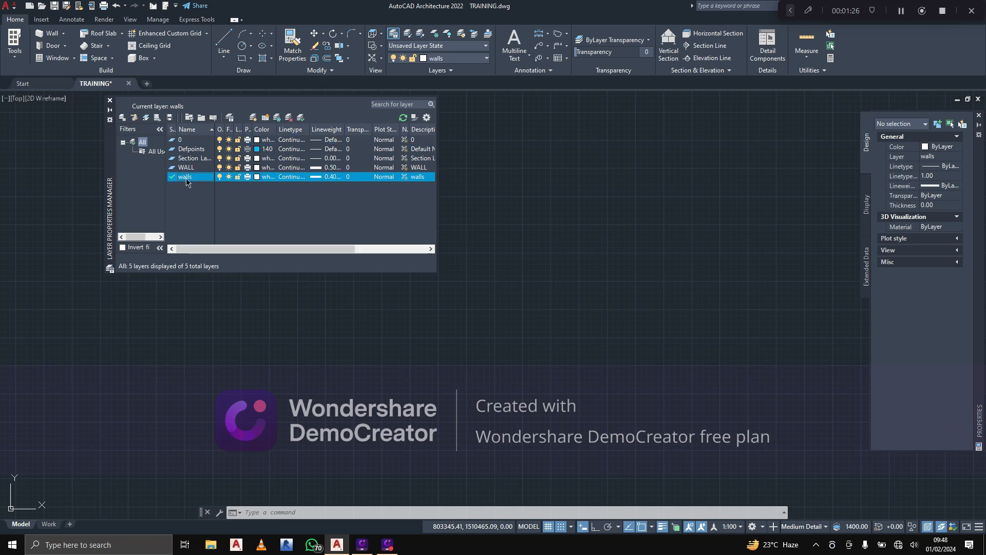
pyautogui.click(253, 118)
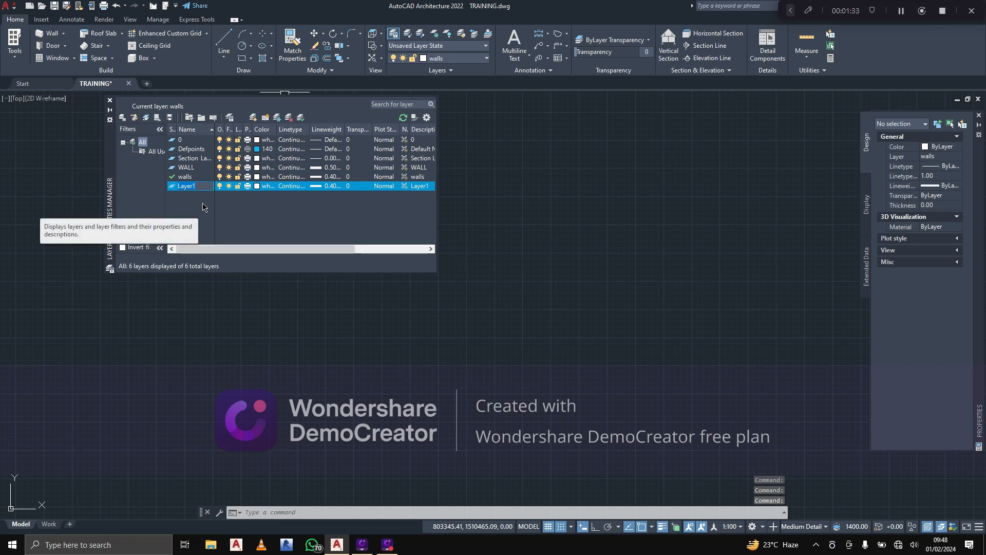
pyautogui.write('window')
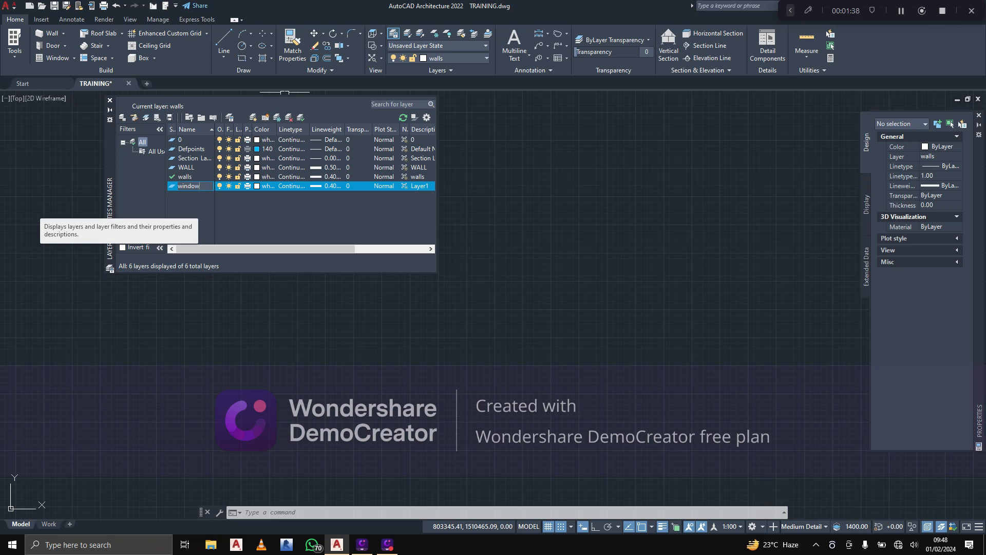
pyautogui.press('Return')
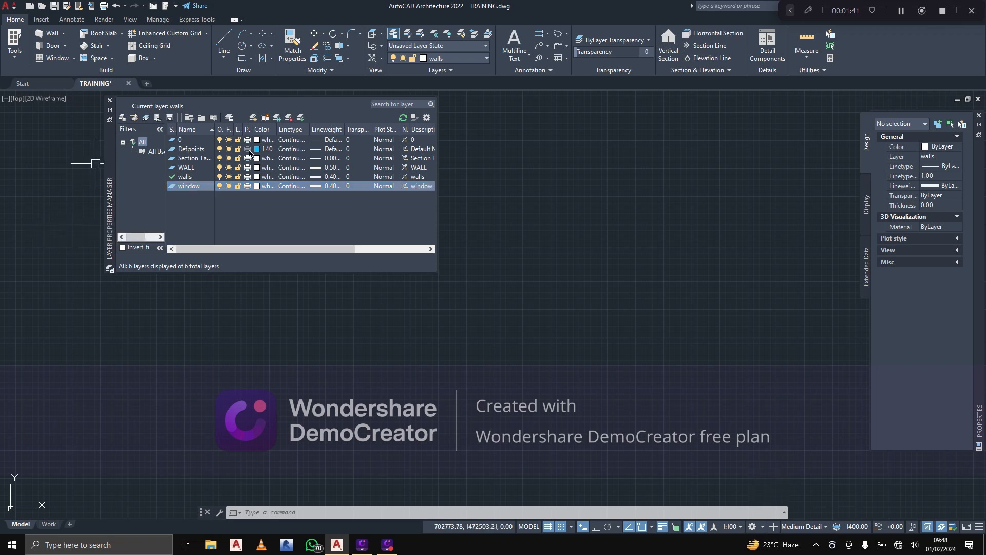
pyautogui.click(230, 120)
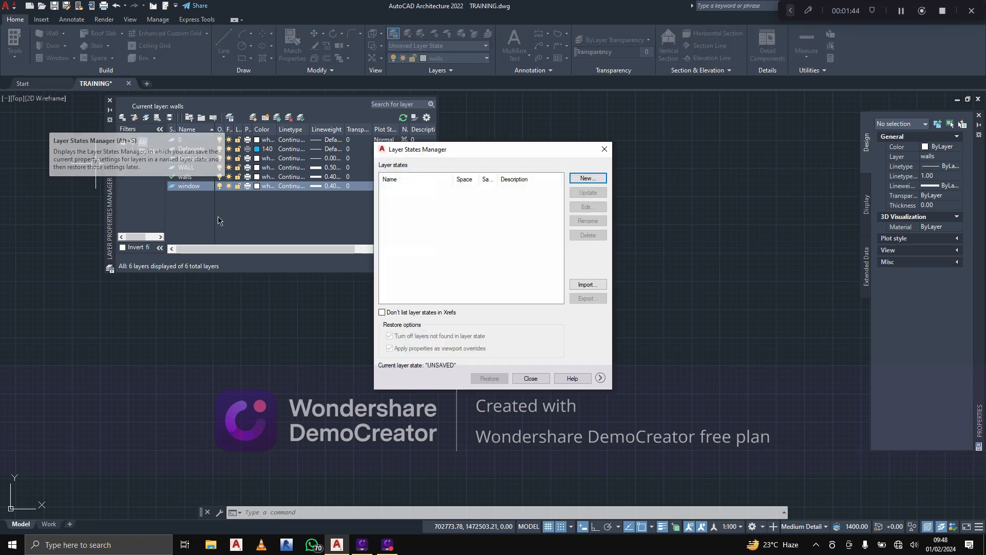
pyautogui.click(604, 149)
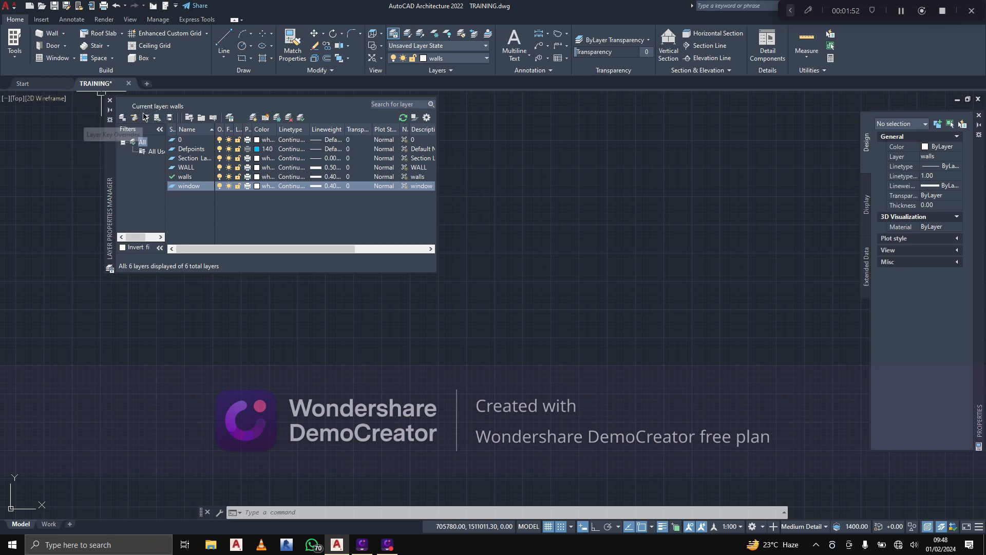
pyautogui.click(110, 100)
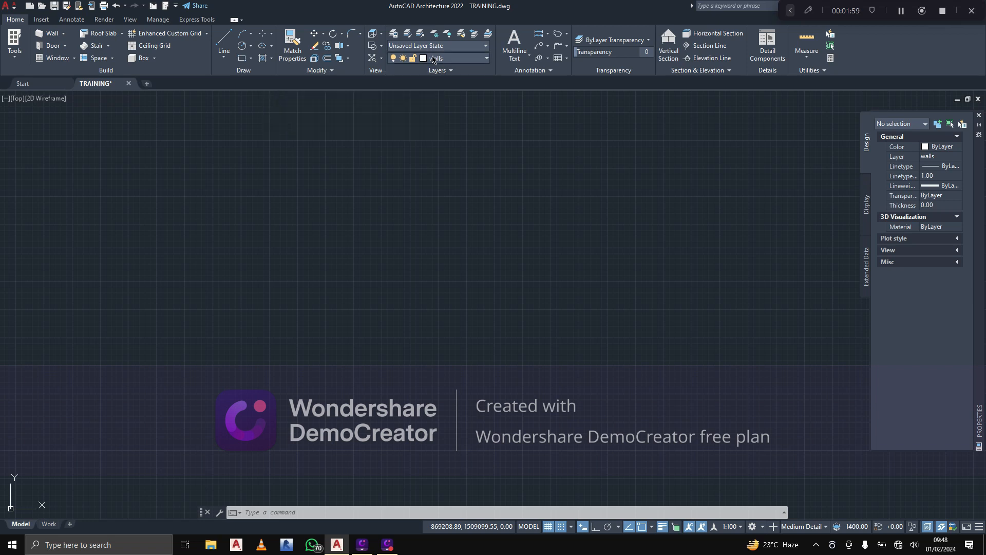
# Make WALL the current layer and draw a single steep slanted line about 100353 units long in the empty area
pyautogui.click(429, 58)
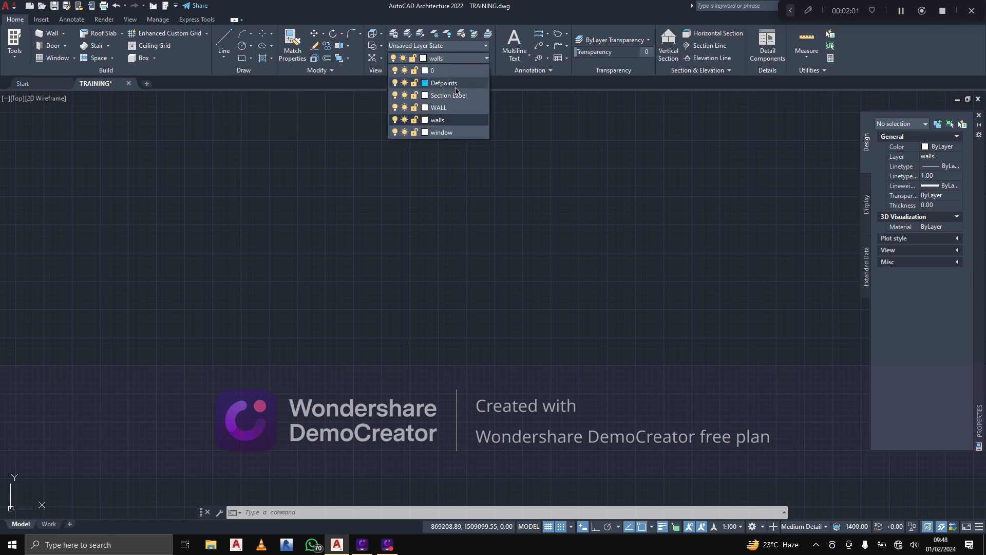
pyautogui.click(439, 110)
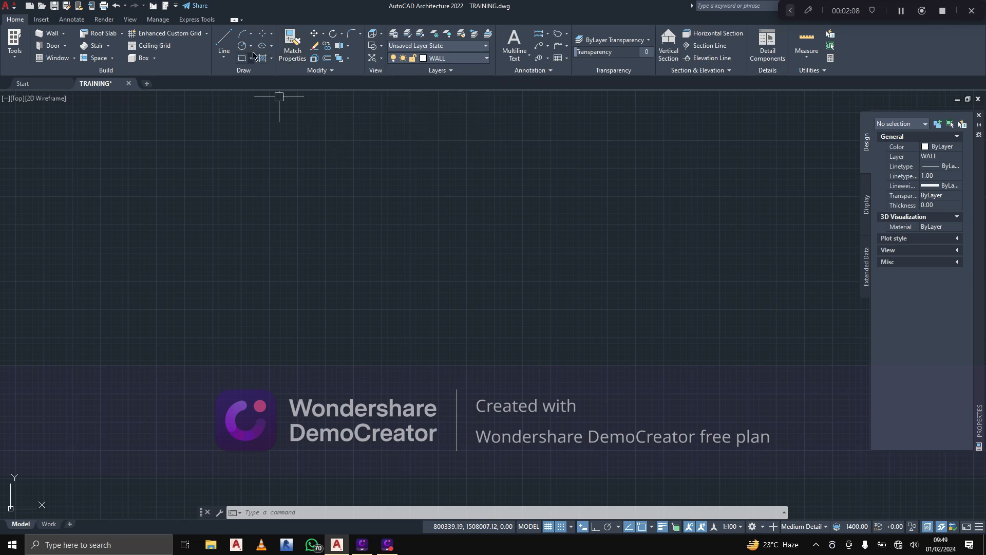
pyautogui.click(224, 44)
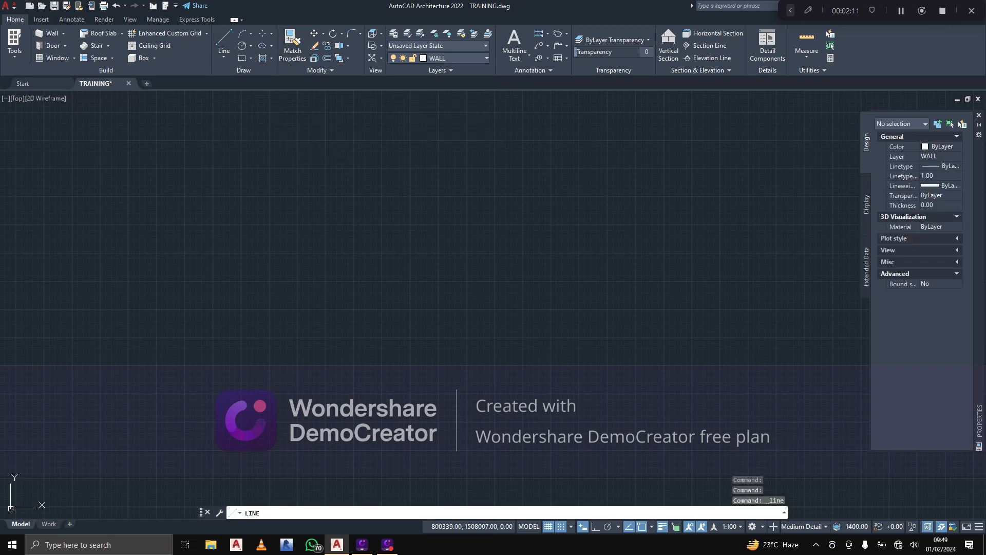
pyautogui.click(319, 142)
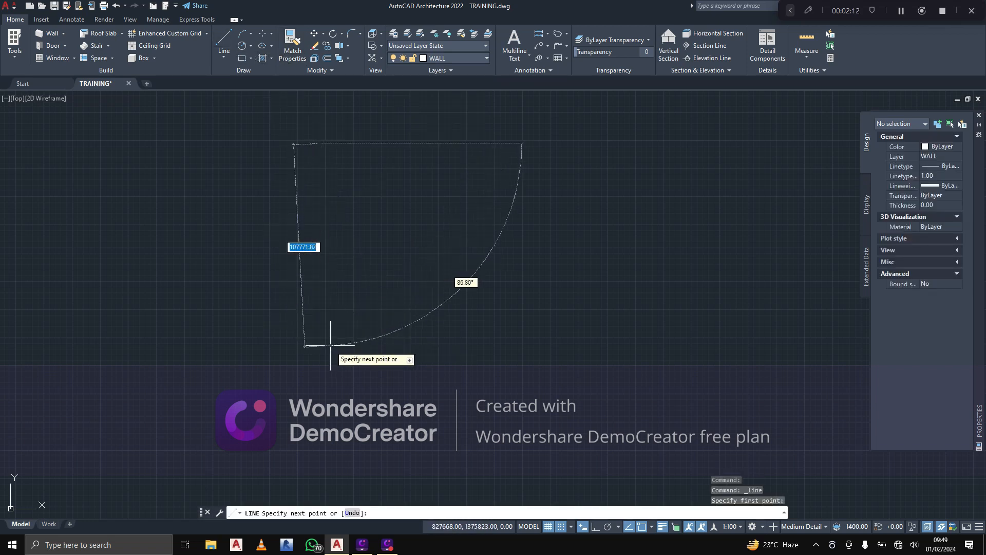
pyautogui.click(290, 328)
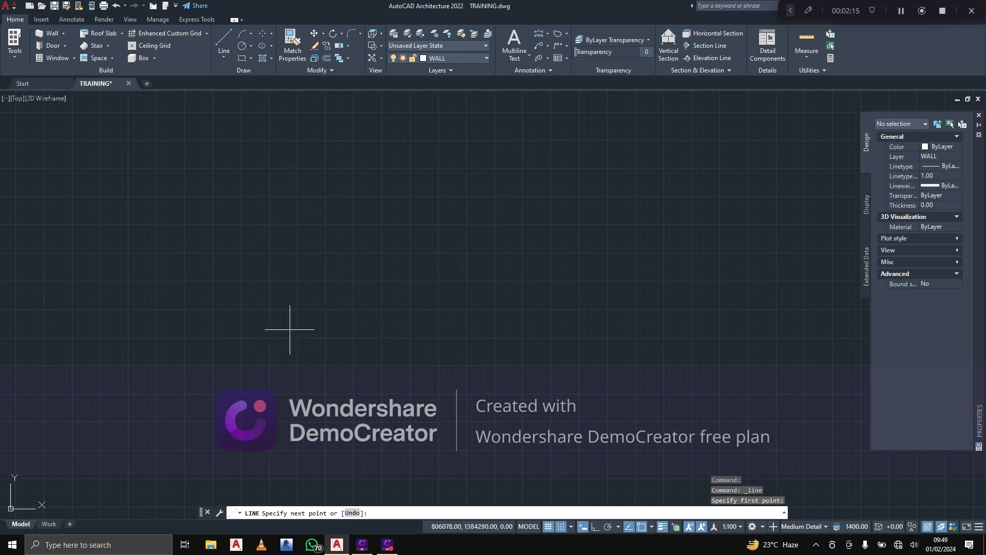
pyautogui.press('Escape')
pyautogui.press('Escape')
pyautogui.press('Escape')
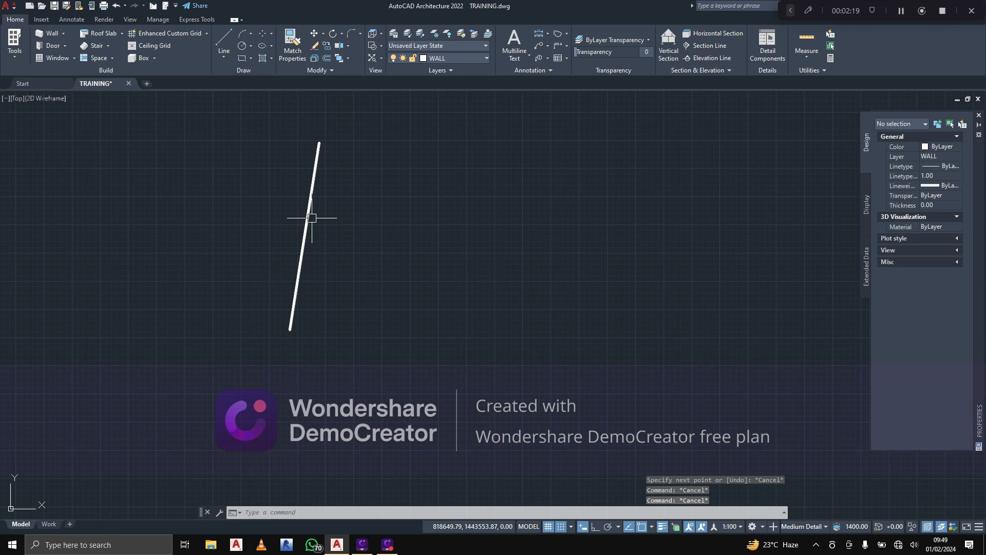
# Choose an individual lineweight for the slanted line in its properties and clear the selection
pyautogui.click(312, 218)
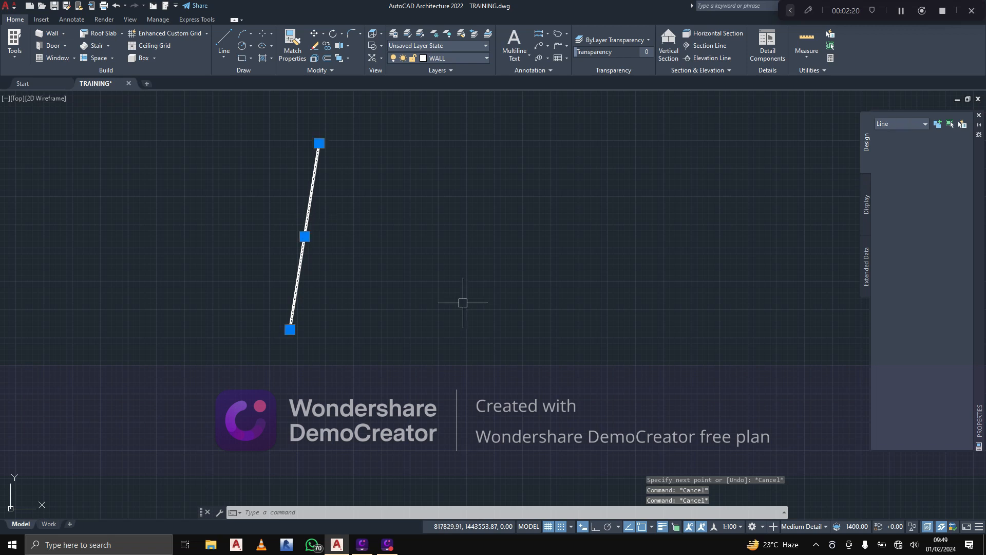
pyautogui.click(946, 198)
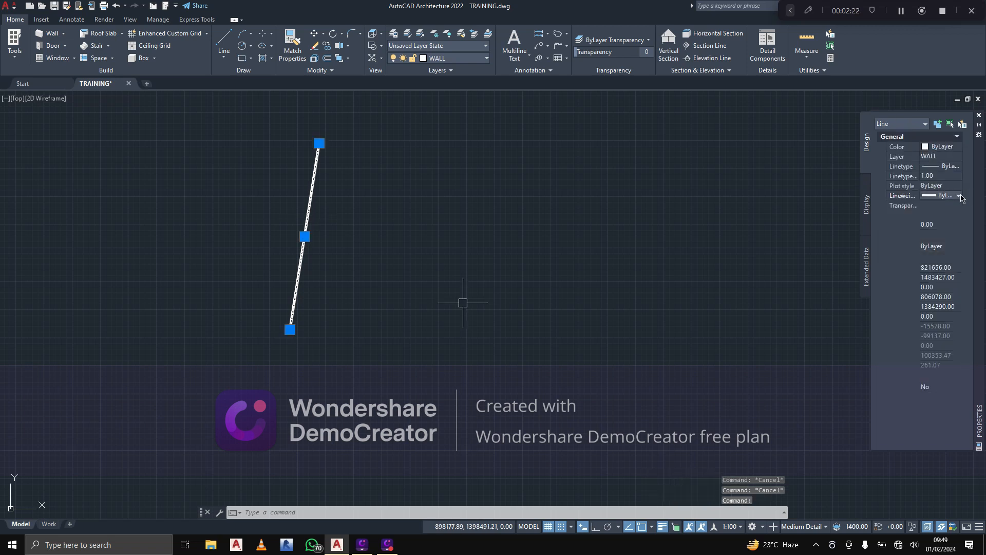
pyautogui.click(959, 196)
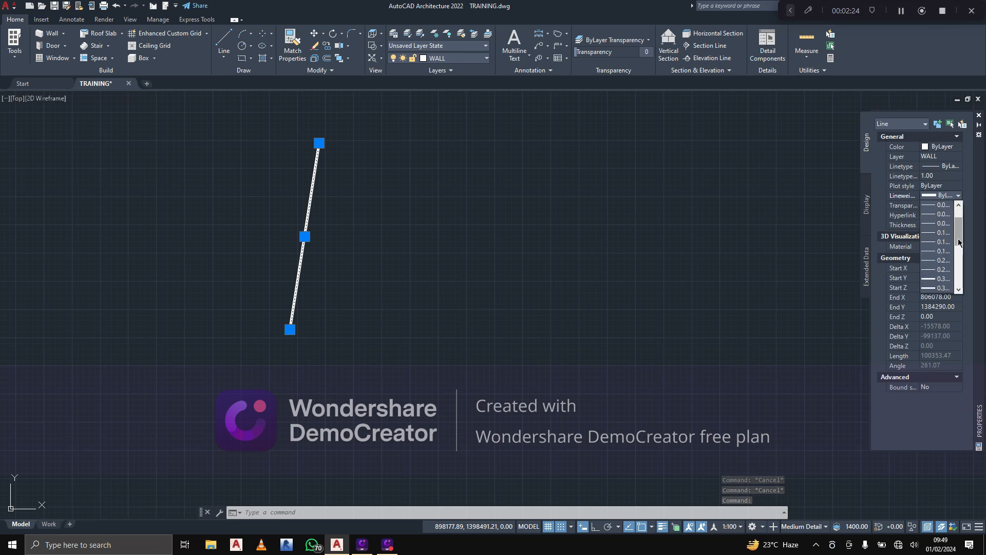
pyautogui.scroll(-3, 935, 246)
pyautogui.click(935, 251)
pyautogui.press('Escape')
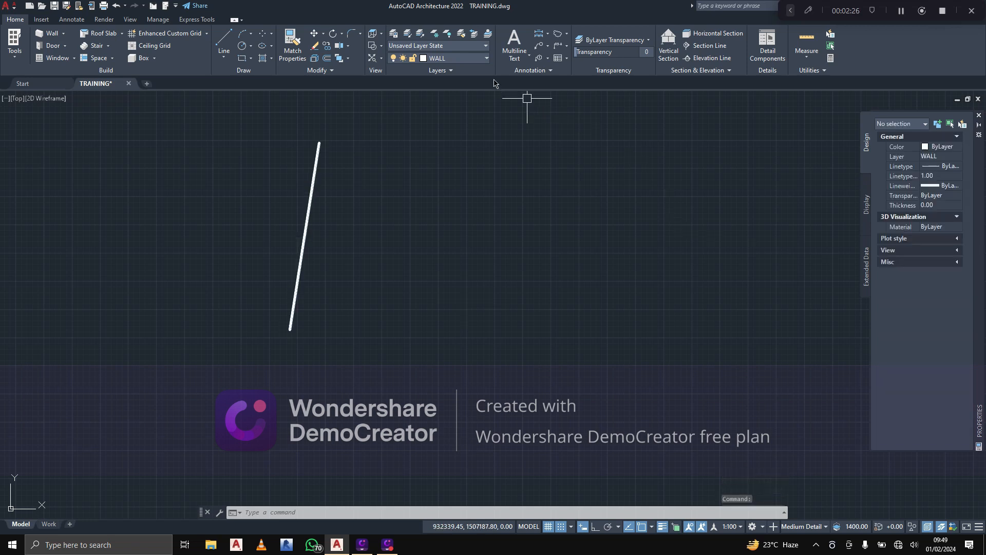
# Accept 0.40 mm as the walls layer's lineweight and set the WALL layer's lineweight to 0.40 mm too
pyautogui.click(393, 34)
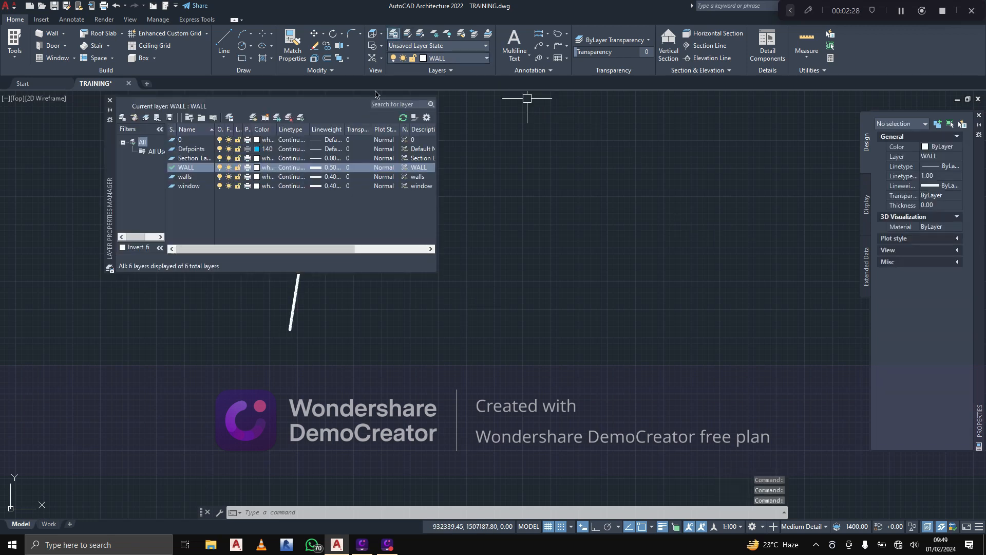
pyautogui.click(331, 177)
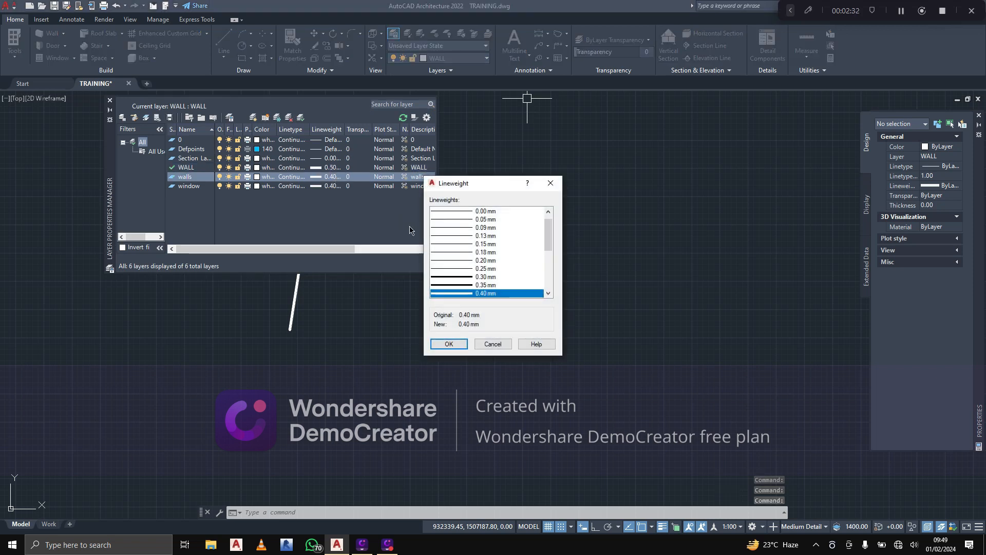
pyautogui.scroll(-1, 508, 296)
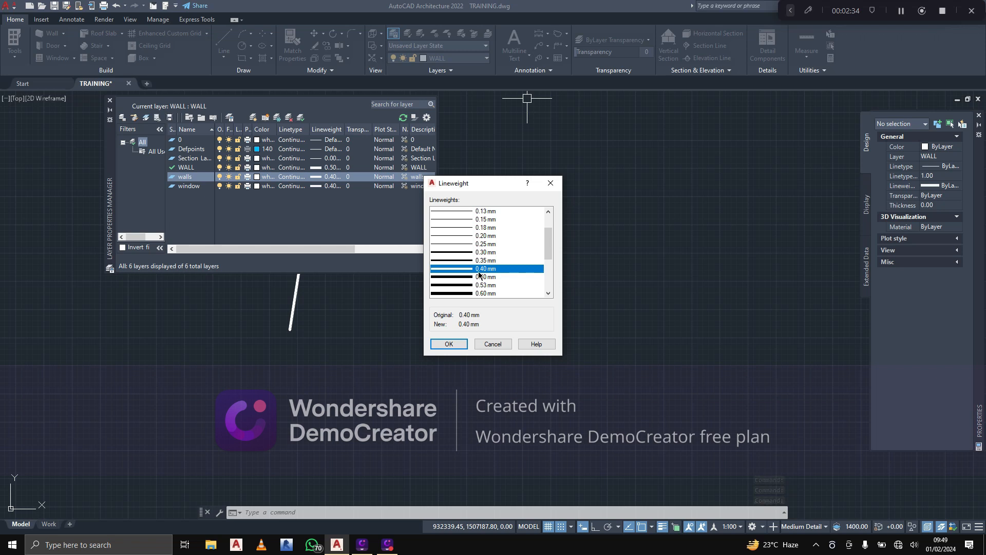
pyautogui.click(448, 344)
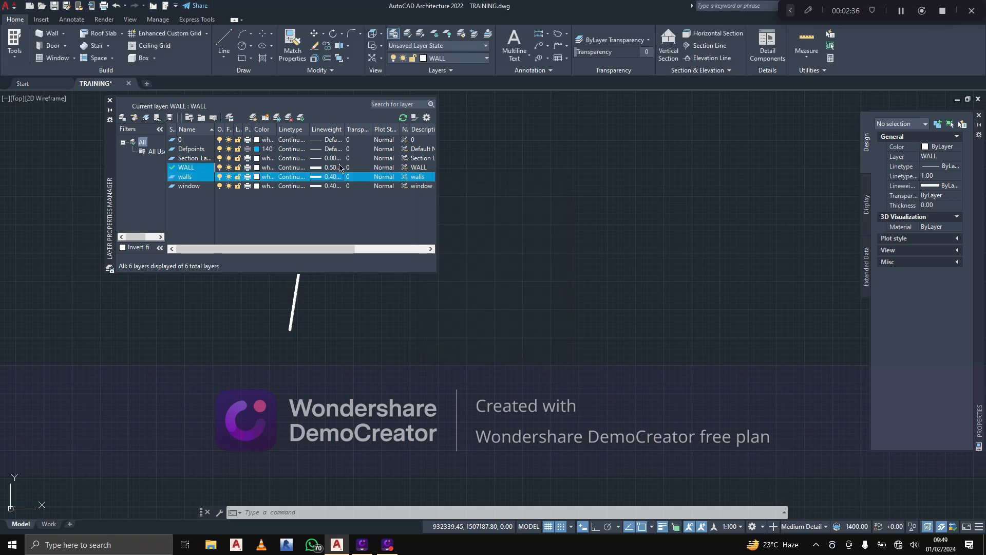
pyautogui.click(339, 167)
pyautogui.click(460, 287)
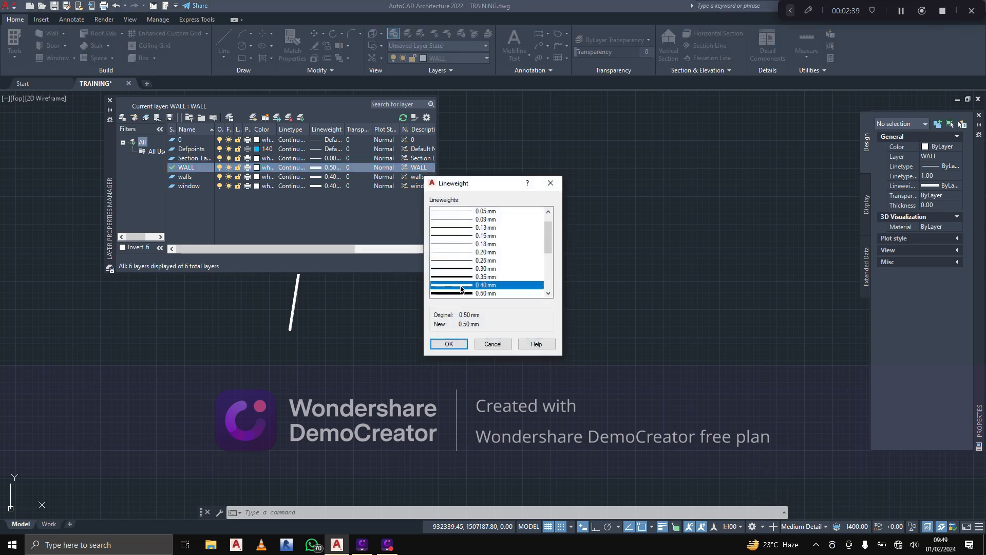
pyautogui.click(448, 343)
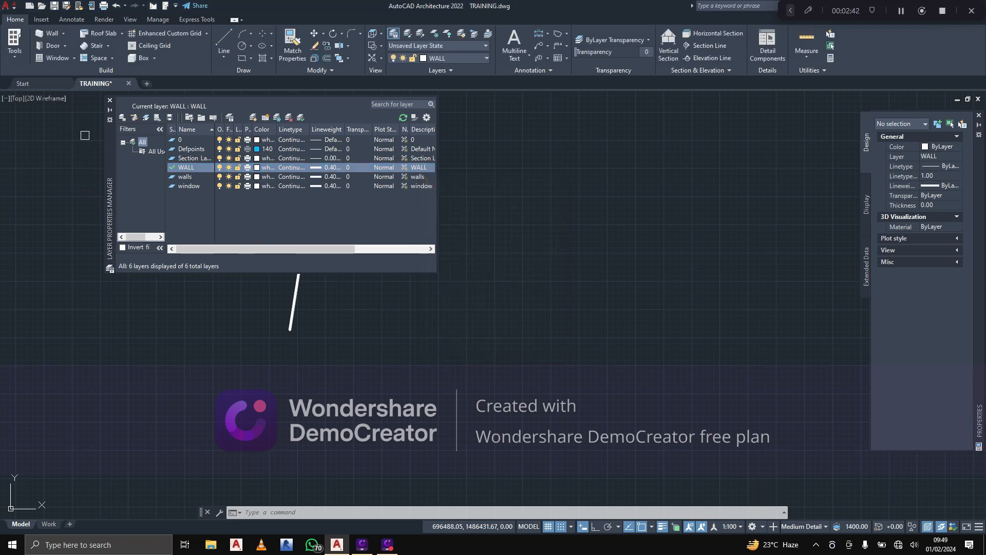
# Close the layer manager and delete the slanted test line
pyautogui.click(110, 100)
pyautogui.click(190, 166)
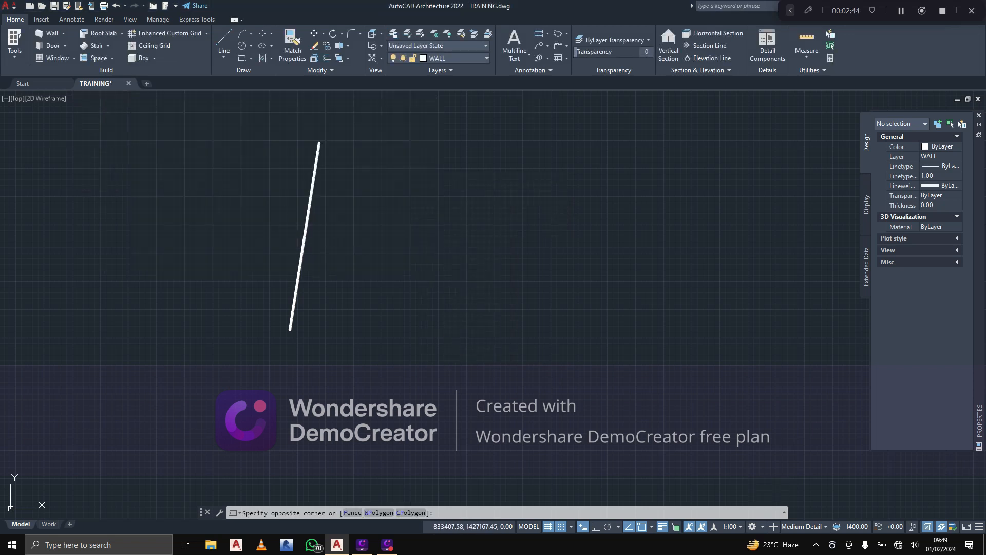
pyautogui.click(255, 236)
pyautogui.press('Delete')
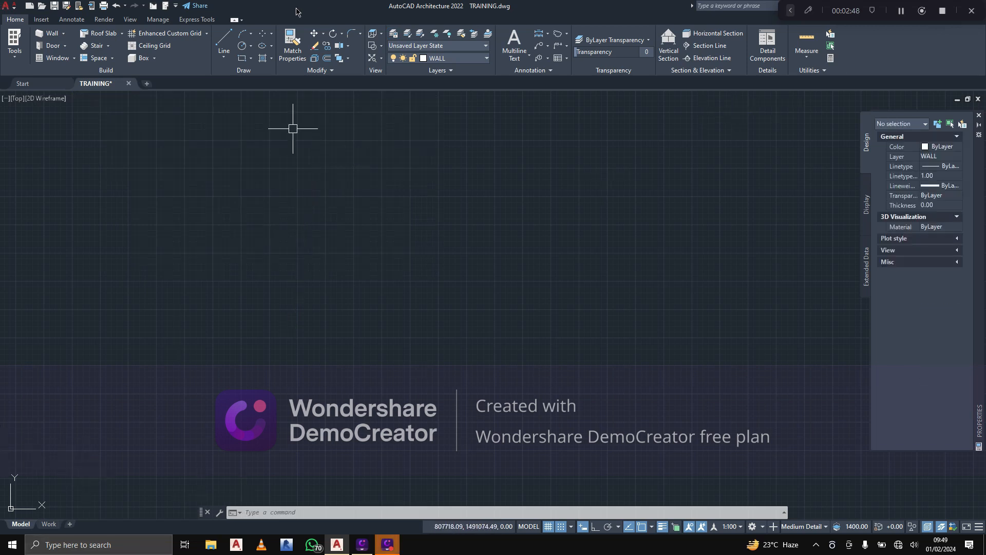
# Turn on Ortho mode and draw the first wall line 12000 long, straight down from a point in the empty area
pyautogui.click(222, 43)
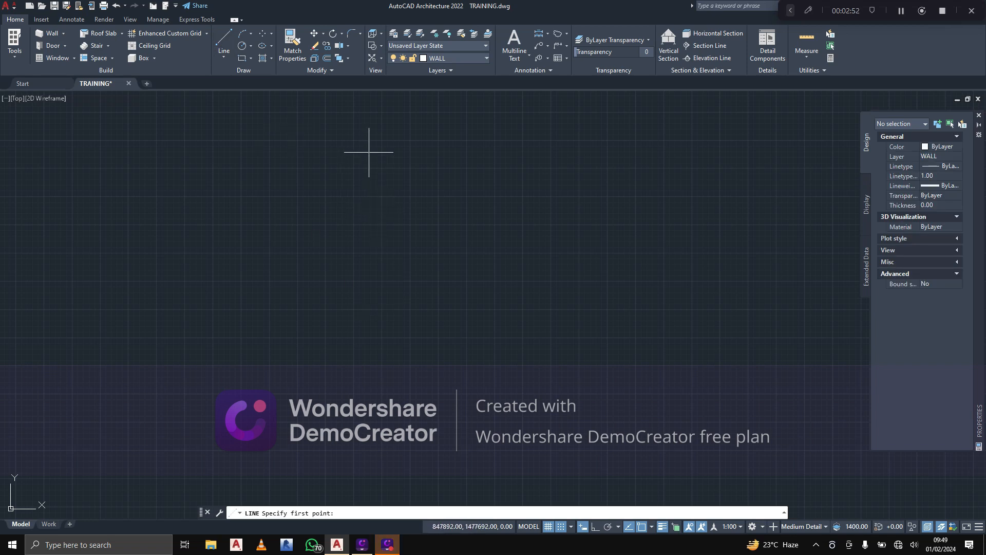
pyautogui.click(350, 140)
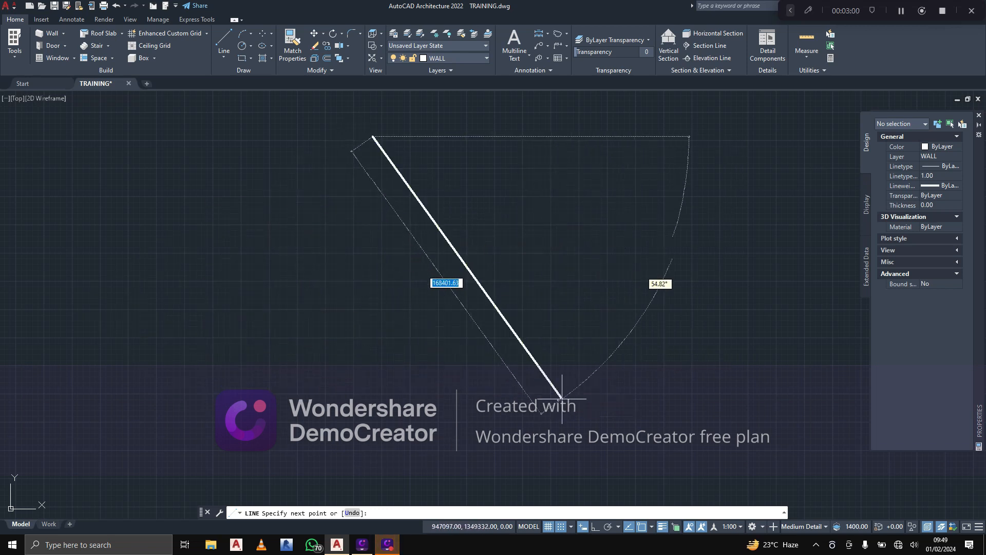
pyautogui.click(595, 527)
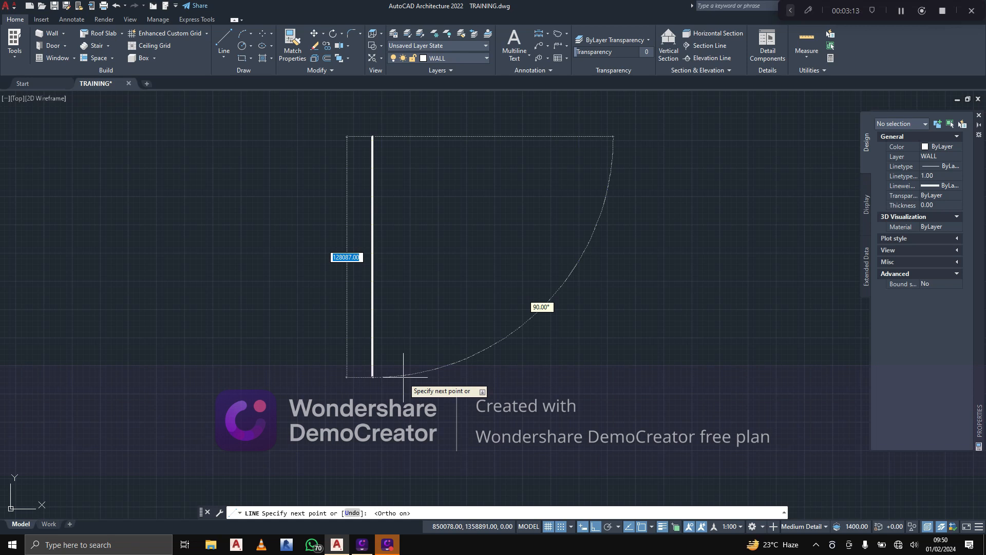
pyautogui.write('12000')
pyautogui.press('Return')
# Continue the line horizontally to the right for 10000 from the lower end of the vertical wall
pyautogui.moveTo(353, 276); pyautogui.dragTo(400, 256, button='middle')
pyautogui.scroll(6, 363, 263)
pyautogui.scroll(2, 340, 272)
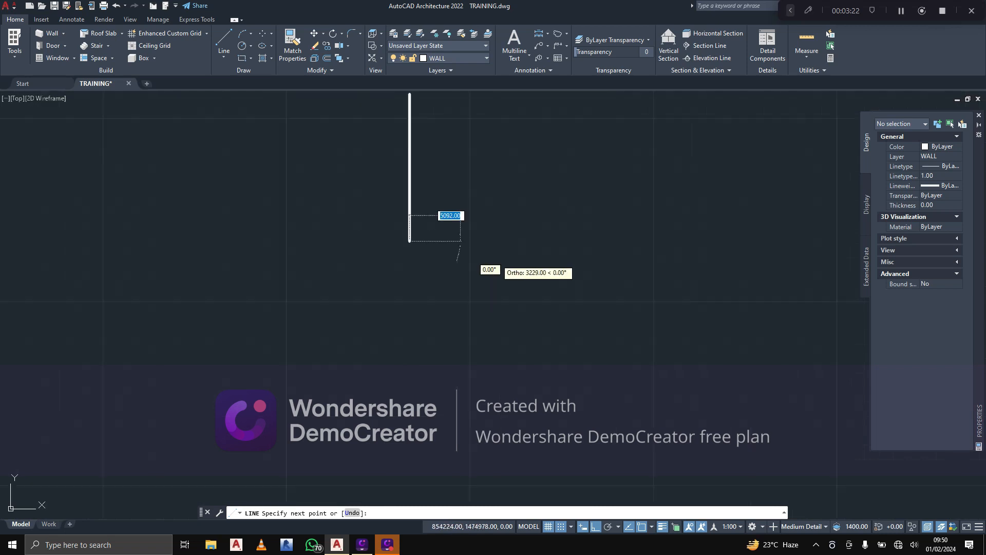
pyautogui.moveTo(458, 259); pyautogui.dragTo(299, 306, button='middle')
pyautogui.write('10000')
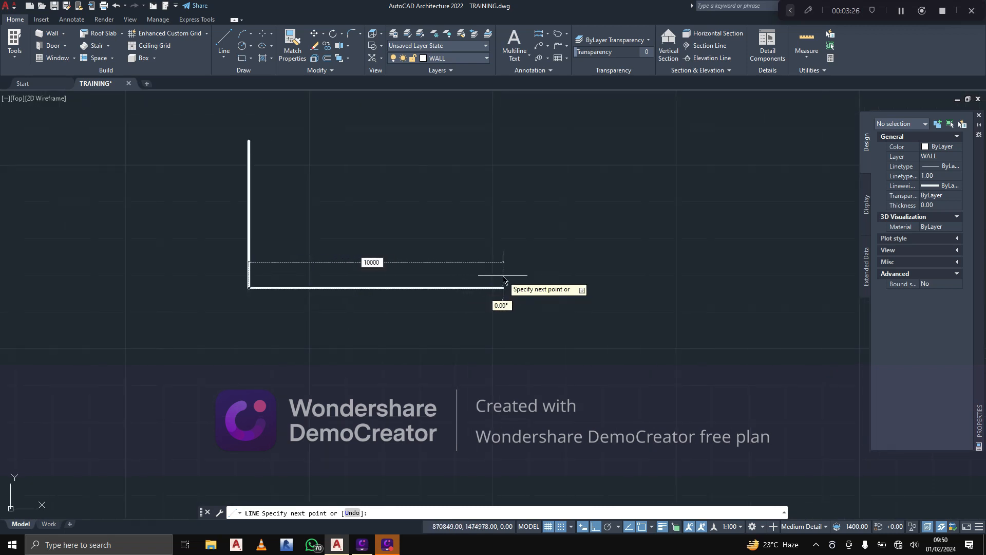
pyautogui.press('Return')
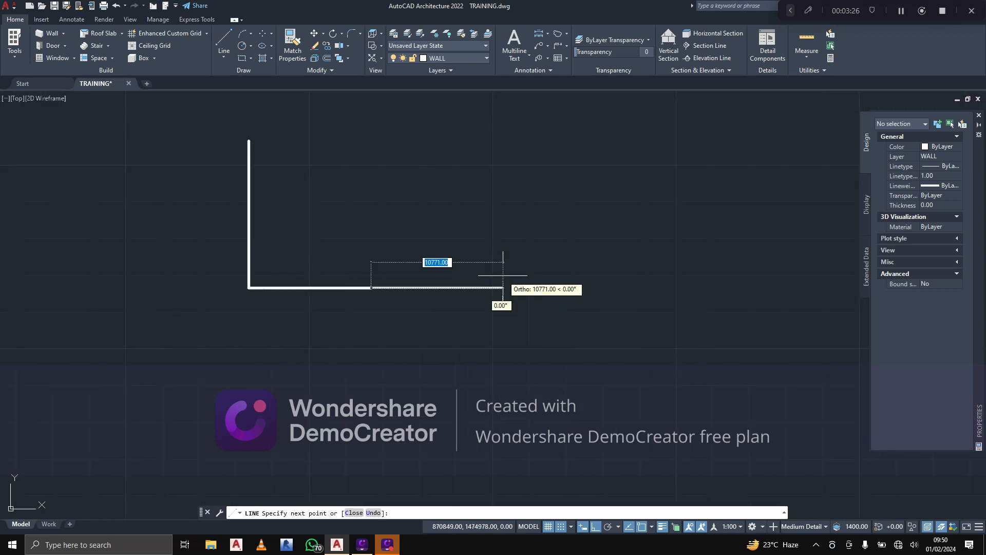
# Draw the right wall line 12000 upward and close the rectangle at the starting point of the first line
pyautogui.moveTo(398, 222); pyautogui.dragTo(419, 308, button='middle')
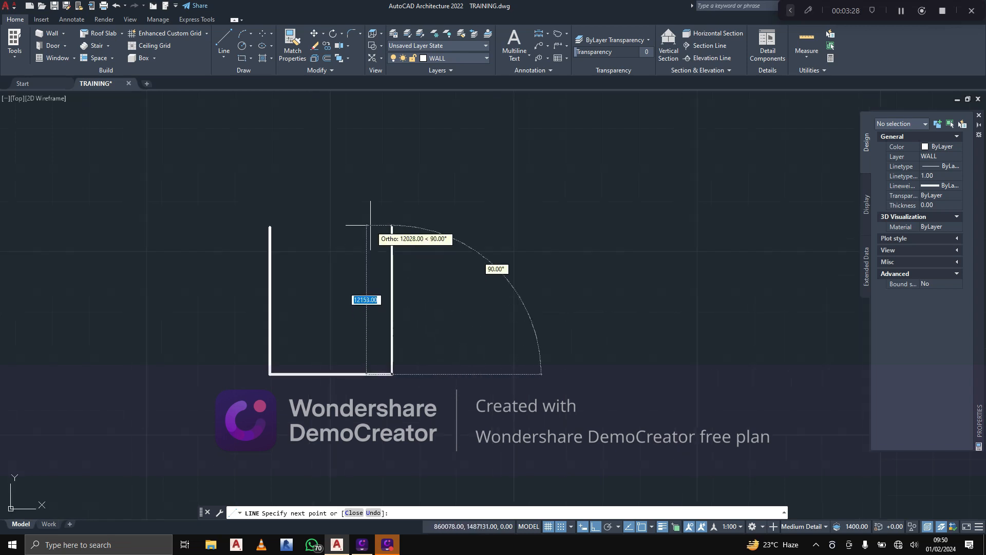
pyautogui.write('2')
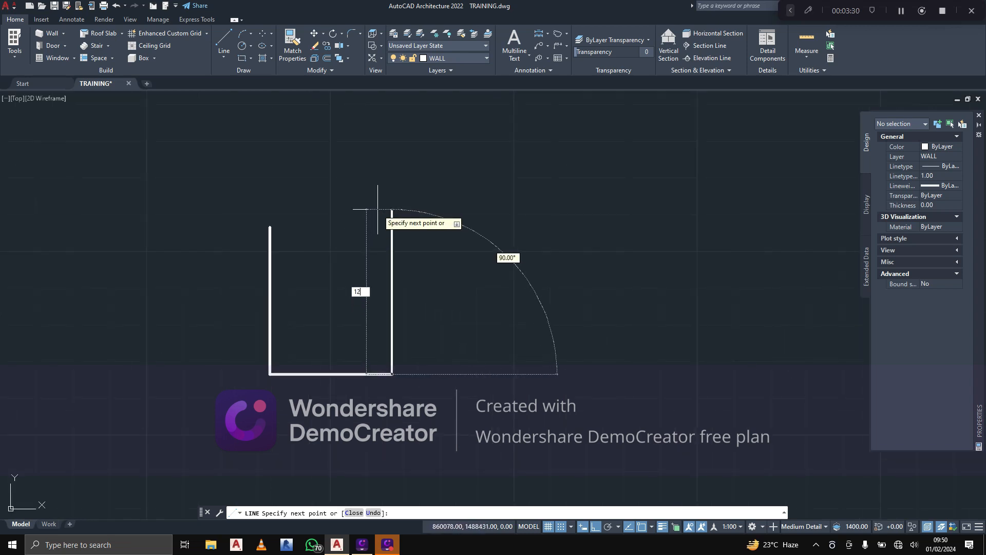
pyautogui.press('Return')
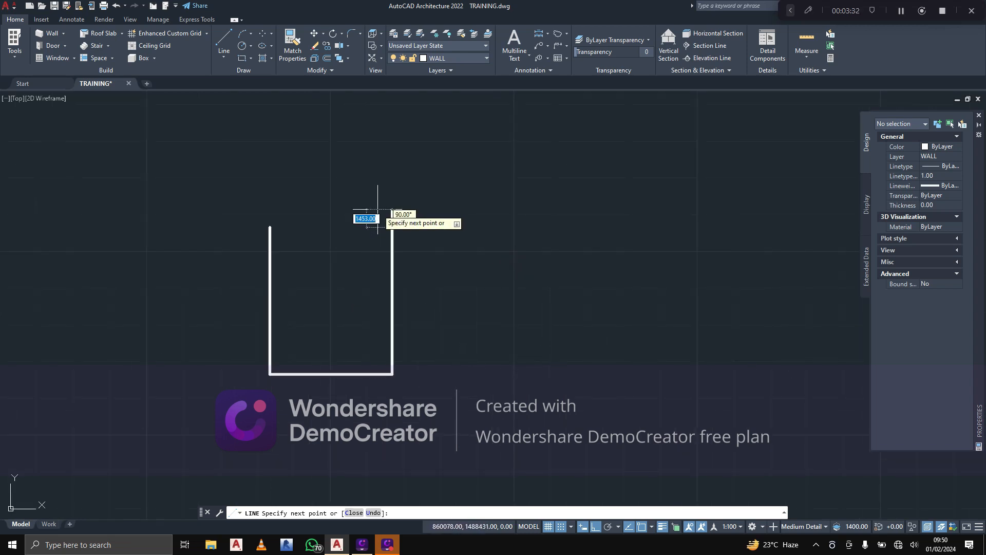
pyautogui.click(270, 227)
pyautogui.press('Return')
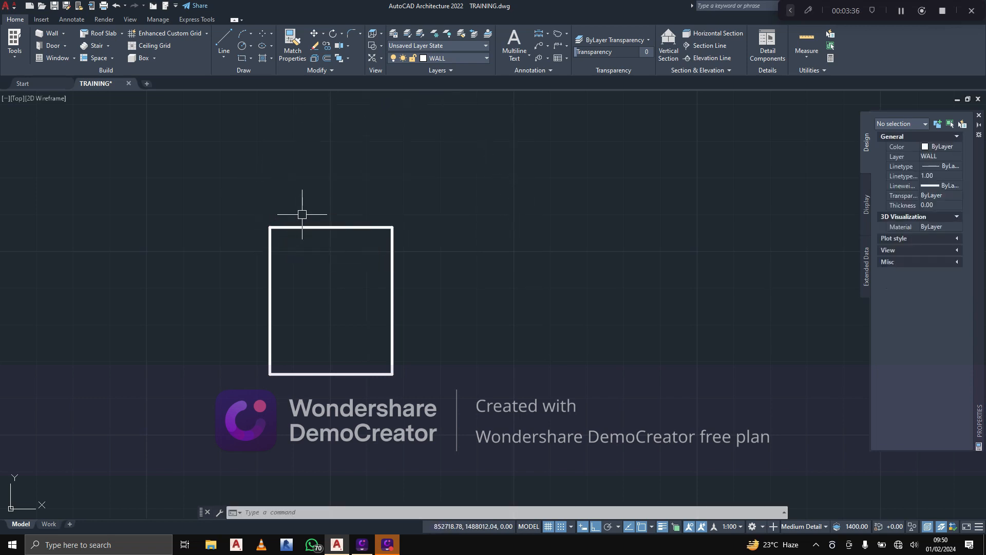
pyautogui.moveTo(347, 214); pyautogui.dragTo(396, 189, button='middle')
pyautogui.scroll(2, 395, 185)
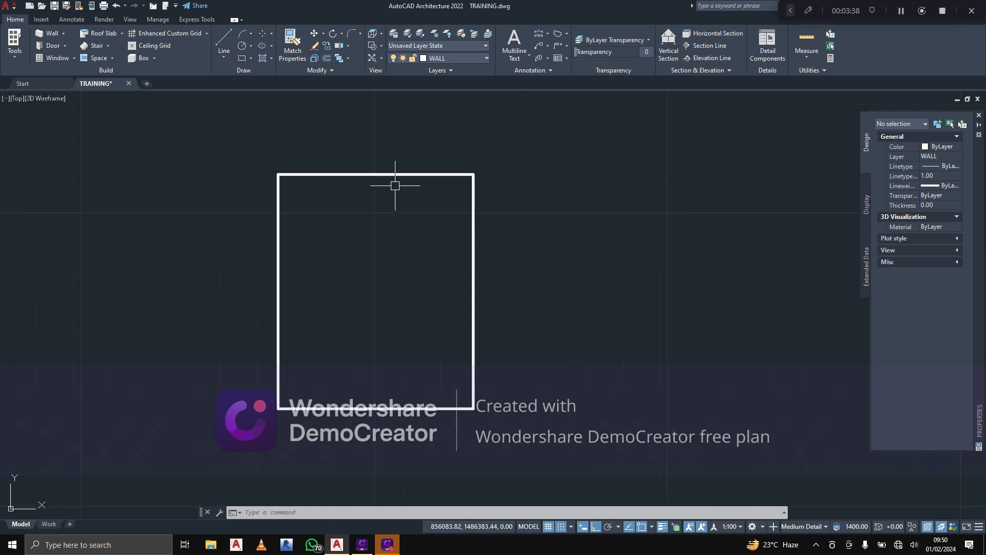
pyautogui.scroll(2, 394, 185)
pyautogui.scroll(-1, 395, 186)
pyautogui.moveTo(509, 201); pyautogui.dragTo(510, 171, button='middle')
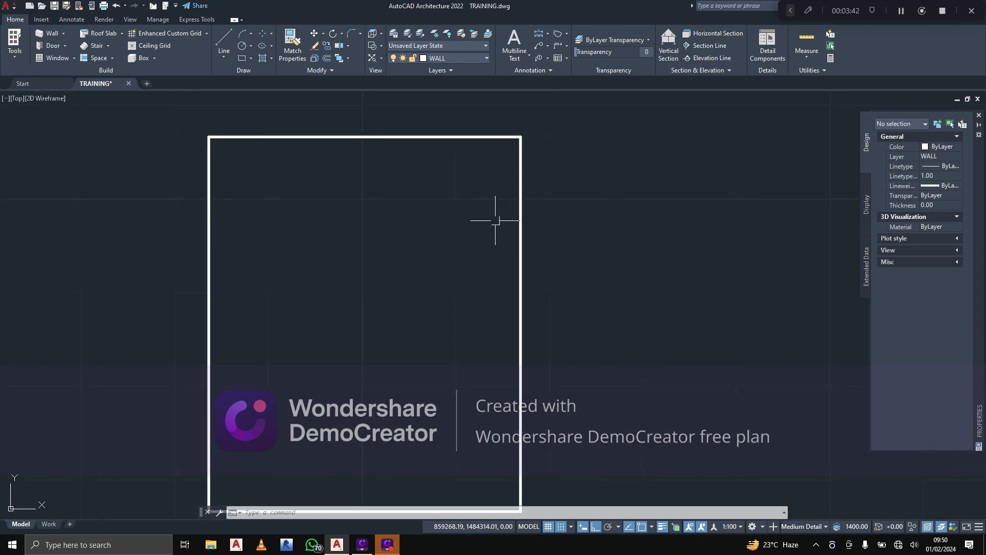
pyautogui.scroll(-2, 456, 215)
pyautogui.moveTo(476, 207); pyautogui.dragTo(472, 211, button='middle')
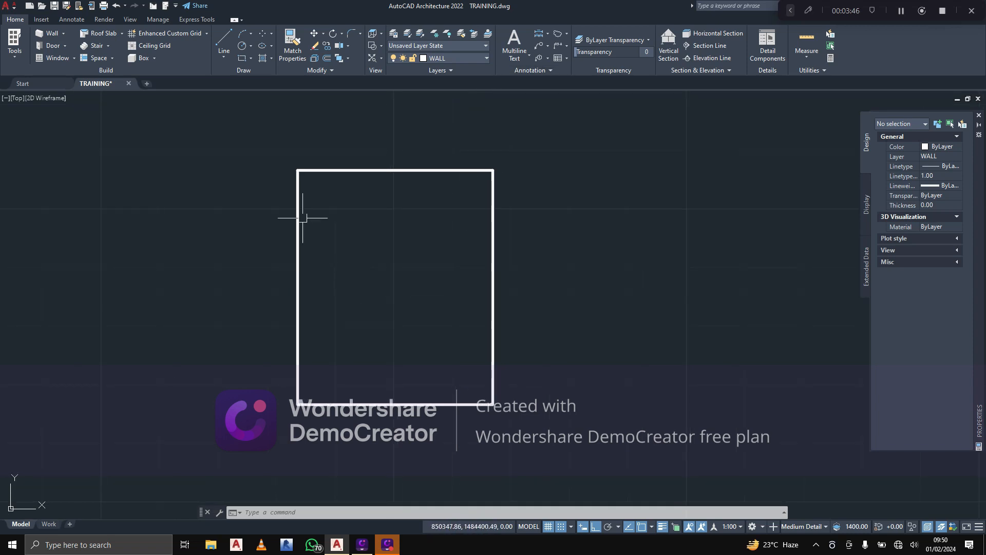
# Offset the rectangle's upper wall line by 225 toward the inside
pyautogui.scroll(2, 277, 273)
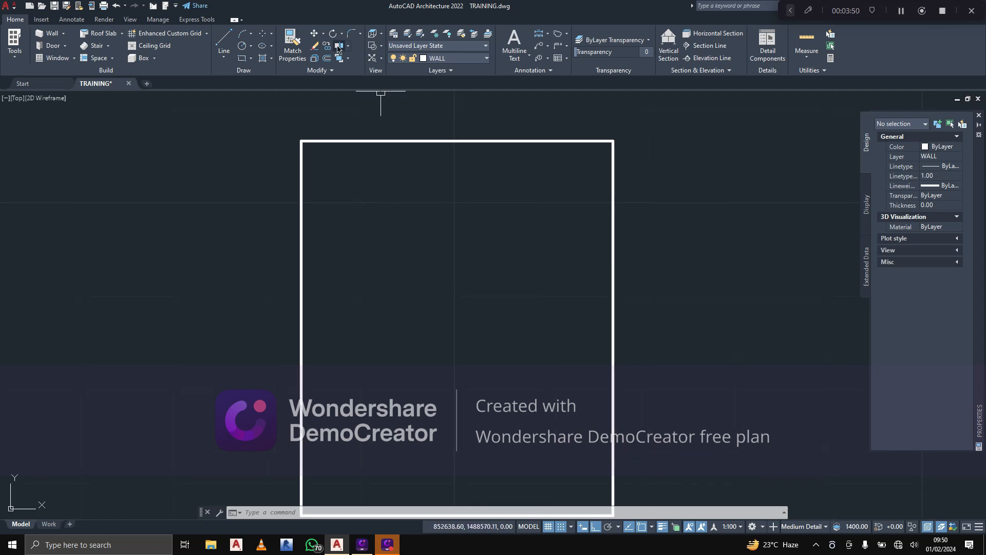
pyautogui.click(325, 61)
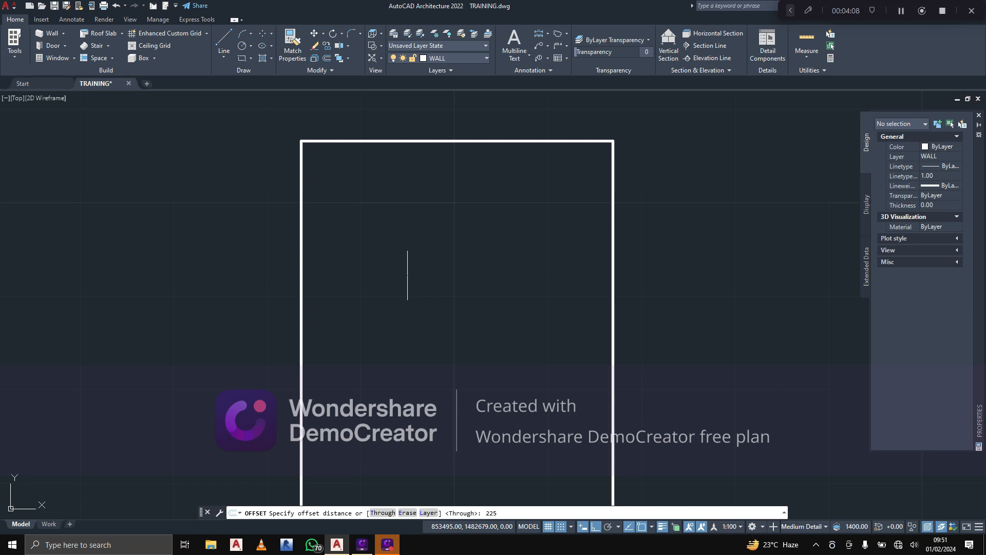
pyautogui.press('Return')
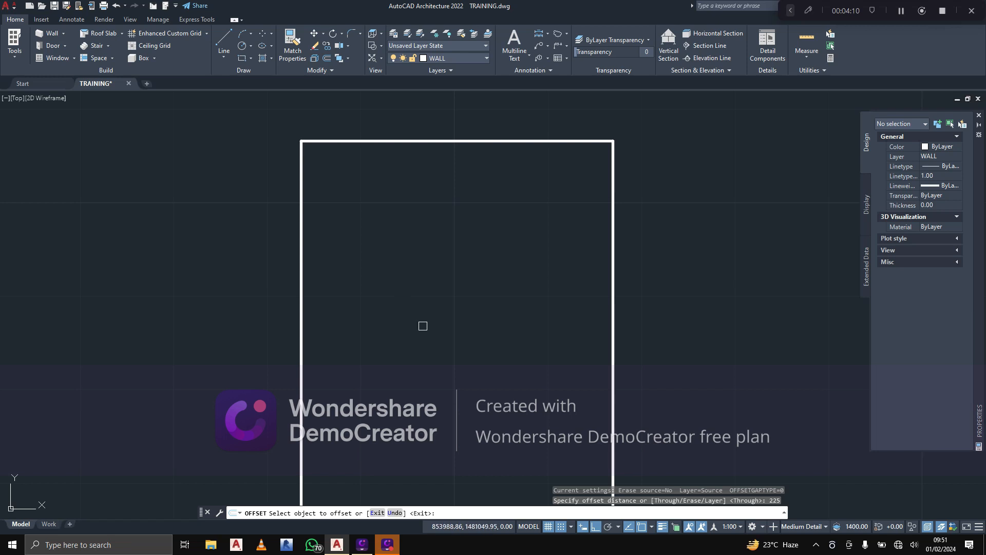
pyautogui.click(414, 139)
pyautogui.moveTo(418, 108); pyautogui.dragTo(404, 130, button='middle')
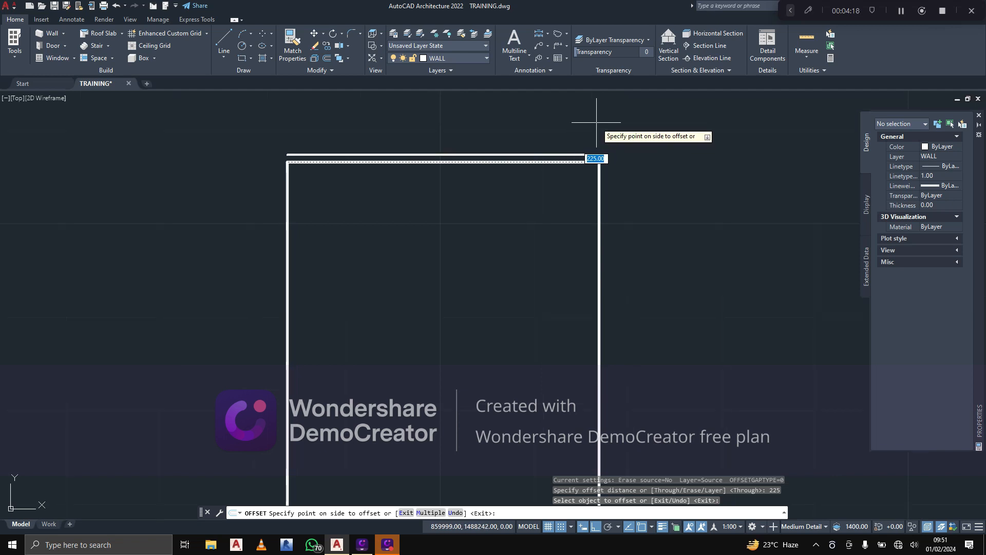
pyautogui.moveTo(593, 124); pyautogui.dragTo(588, 108, button='middle')
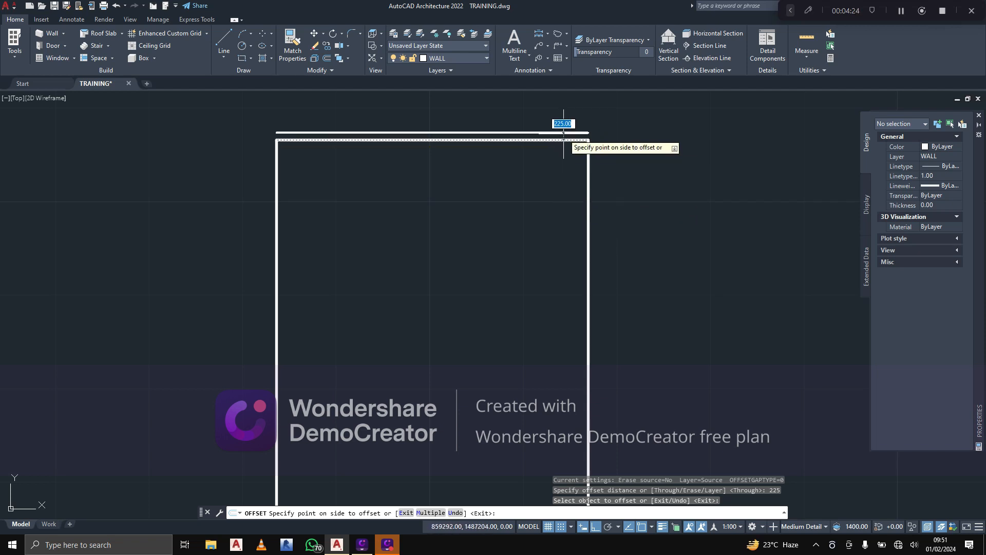
pyautogui.click(547, 221)
# Offset the right, left and lower wall lines inward by the same 225 distance
pyautogui.click(592, 210)
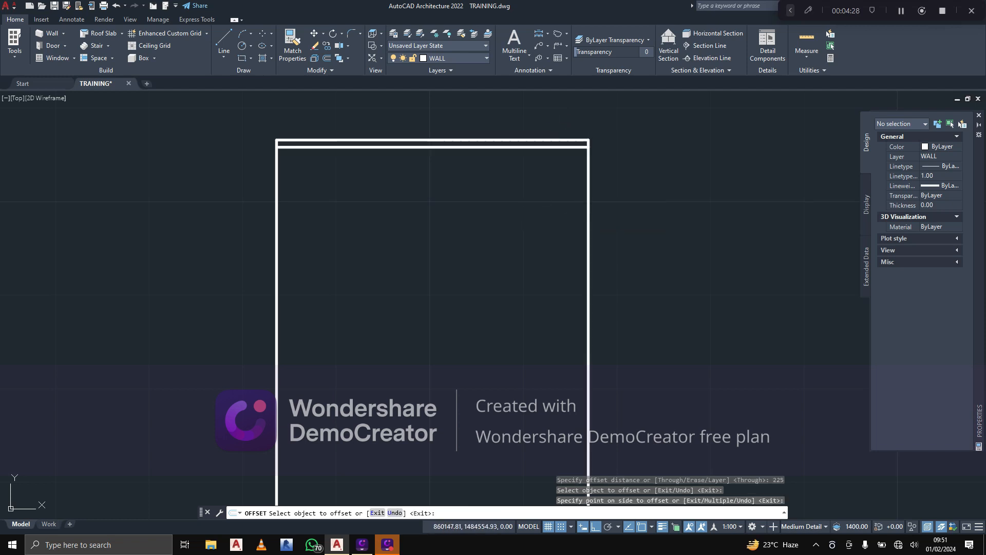
pyautogui.click(509, 226)
pyautogui.click(273, 303)
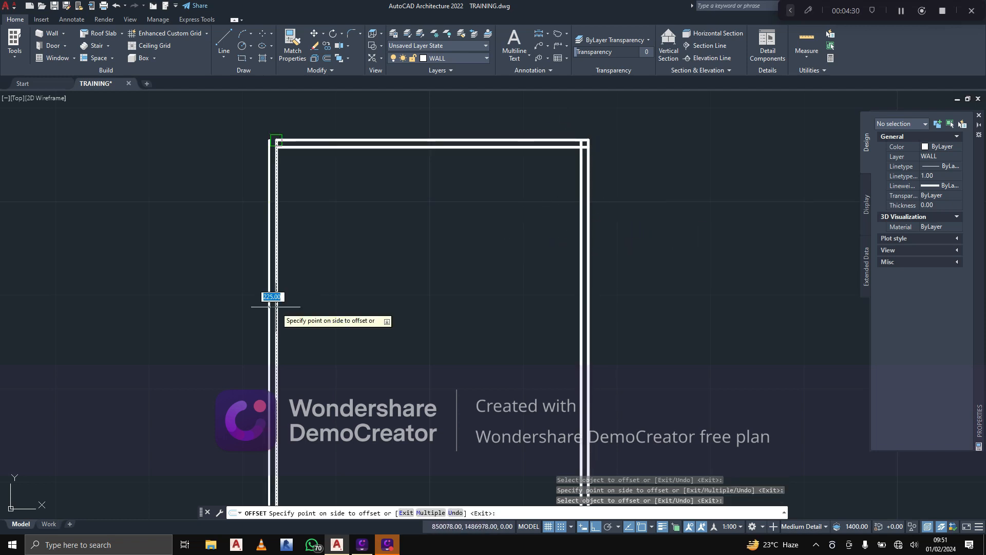
pyautogui.click(337, 286)
pyautogui.moveTo(385, 364); pyautogui.dragTo(365, 266, button='middle')
pyautogui.click(363, 397)
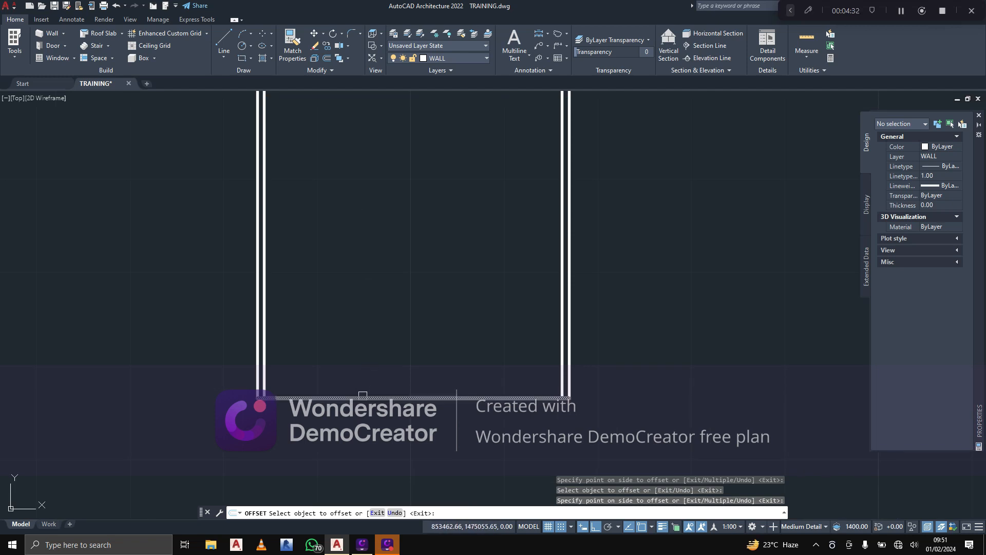
pyautogui.click(359, 330)
# Examine the double wall outline and its crossing lines at the two upper corners, and end the Offset command
pyautogui.scroll(-4, 457, 326)
pyautogui.moveTo(458, 325); pyautogui.dragTo(462, 377, button='middle')
pyautogui.scroll(6, 405, 277)
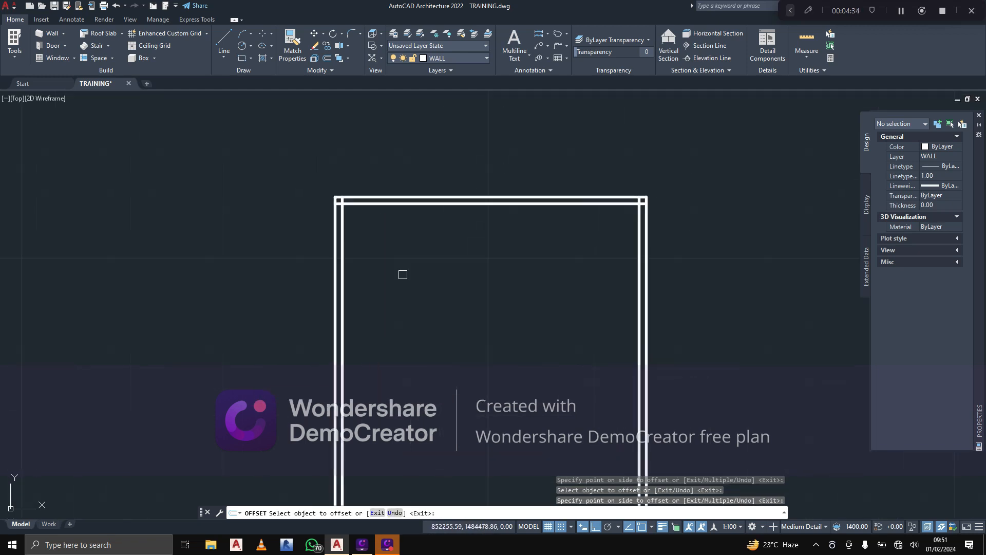
pyautogui.moveTo(377, 234); pyautogui.dragTo(345, 355, button='middle')
pyautogui.scroll(-4, 505, 244)
pyautogui.moveTo(505, 244); pyautogui.dragTo(434, 174, button='middle')
pyautogui.moveTo(365, 296); pyautogui.dragTo(353, 272, button='middle')
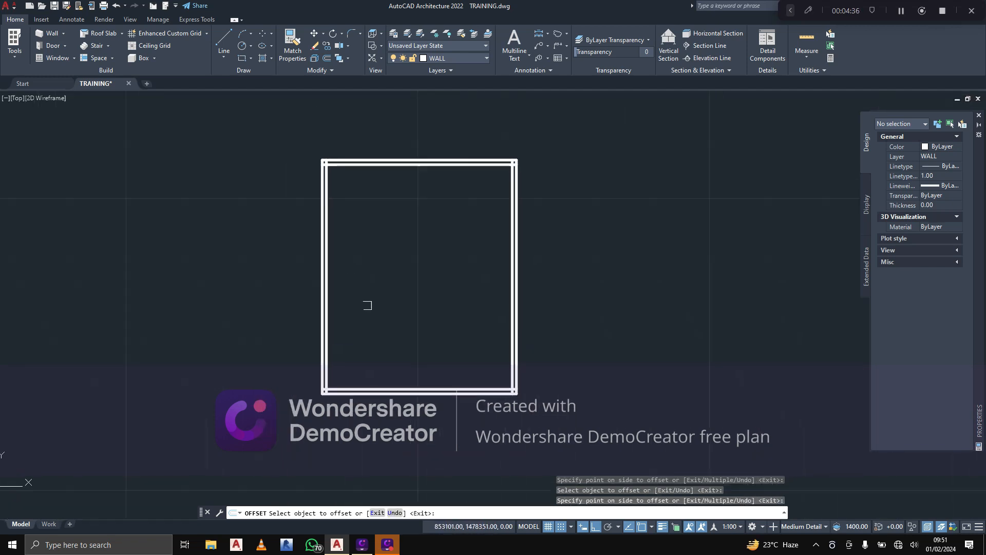
pyautogui.moveTo(390, 361); pyautogui.dragTo(312, 399, button='middle')
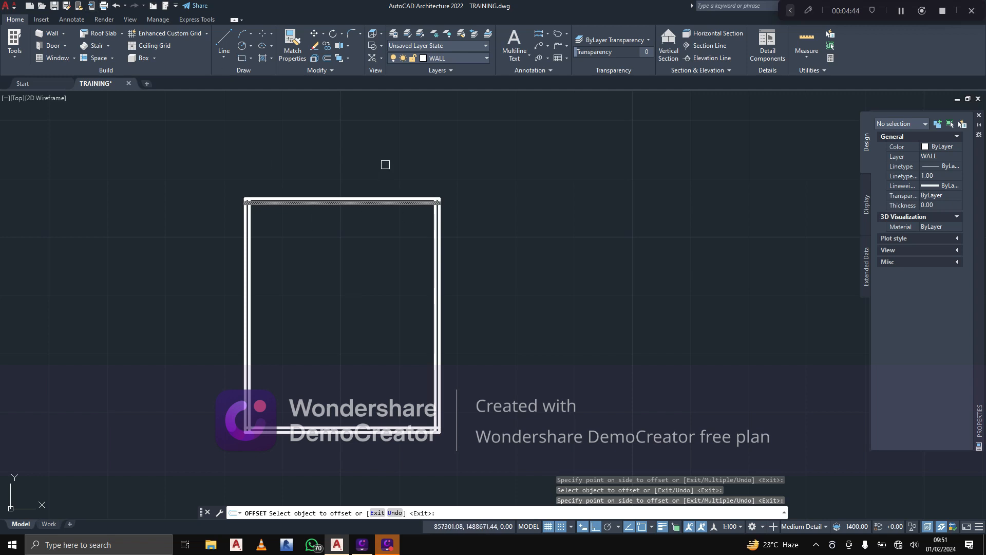
pyautogui.scroll(10, 304, 228)
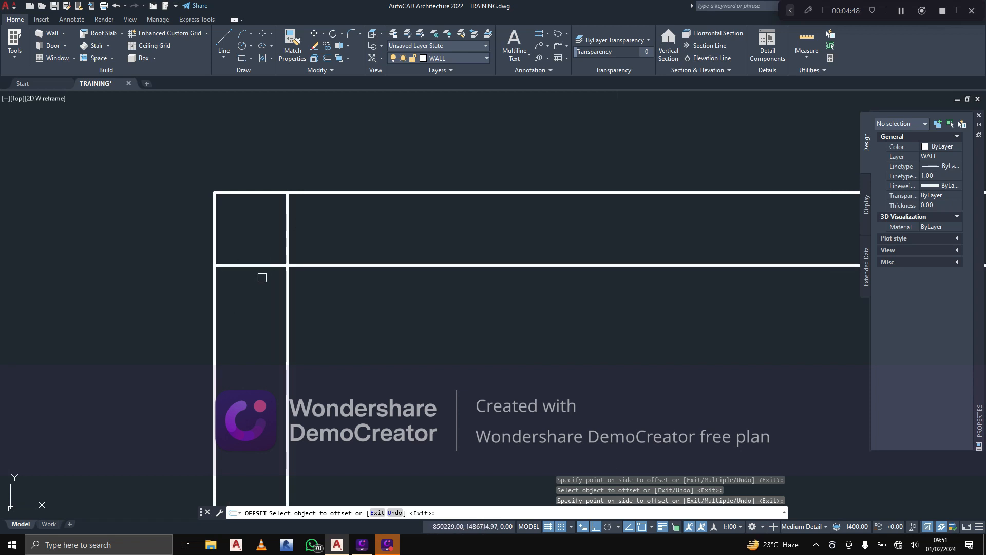
pyautogui.scroll(-3, 459, 230)
pyautogui.moveTo(556, 231); pyautogui.dragTo(253, 235, button='middle')
pyautogui.moveTo(568, 231); pyautogui.dragTo(259, 222, button='middle')
pyautogui.scroll(-3, 259, 222)
pyautogui.scroll(6, 567, 222)
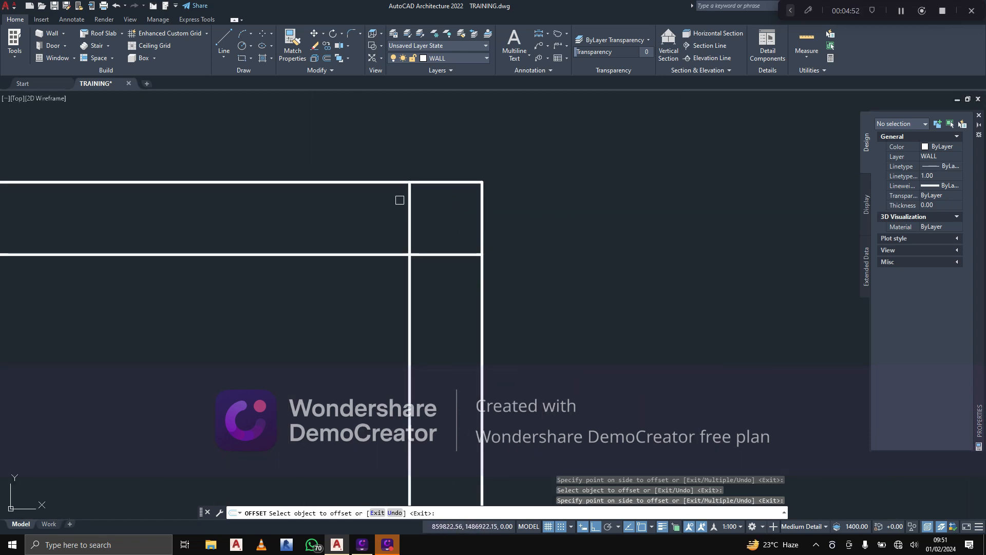
pyautogui.press('Escape')
pyautogui.press('Escape')
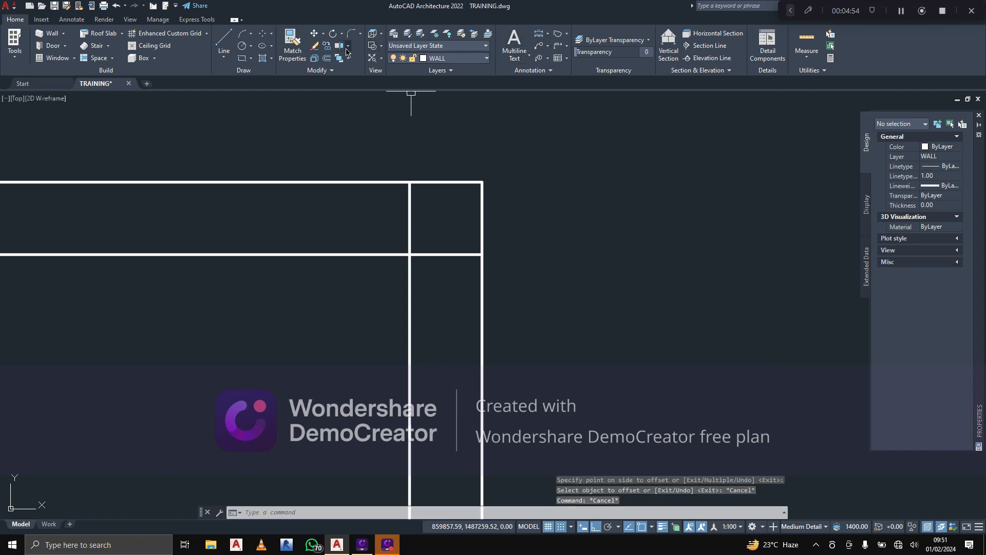
# Trim the overlapping inner wall line ends at the upper right corner with the standard Trim command and a fence
pyautogui.click(348, 48)
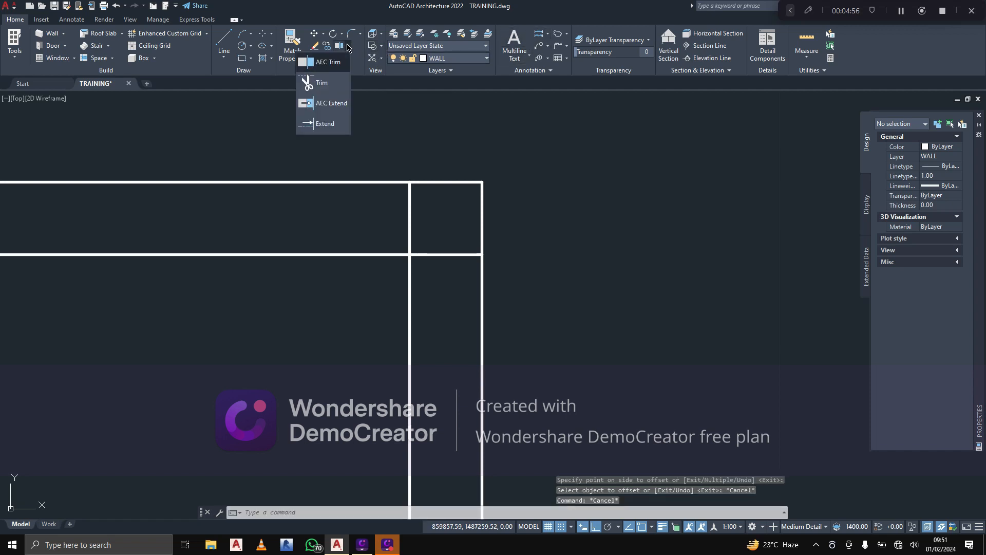
pyautogui.click(348, 48)
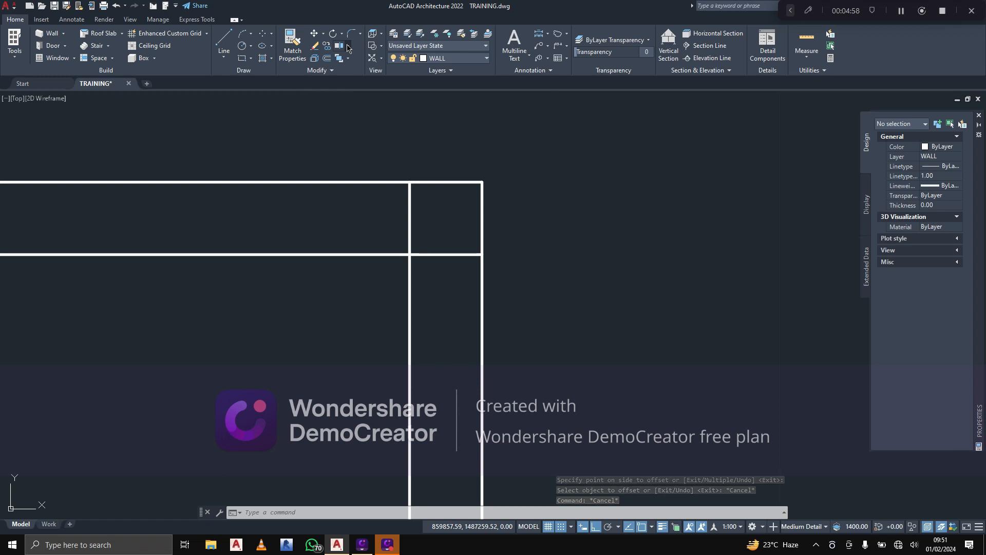
pyautogui.click(348, 48)
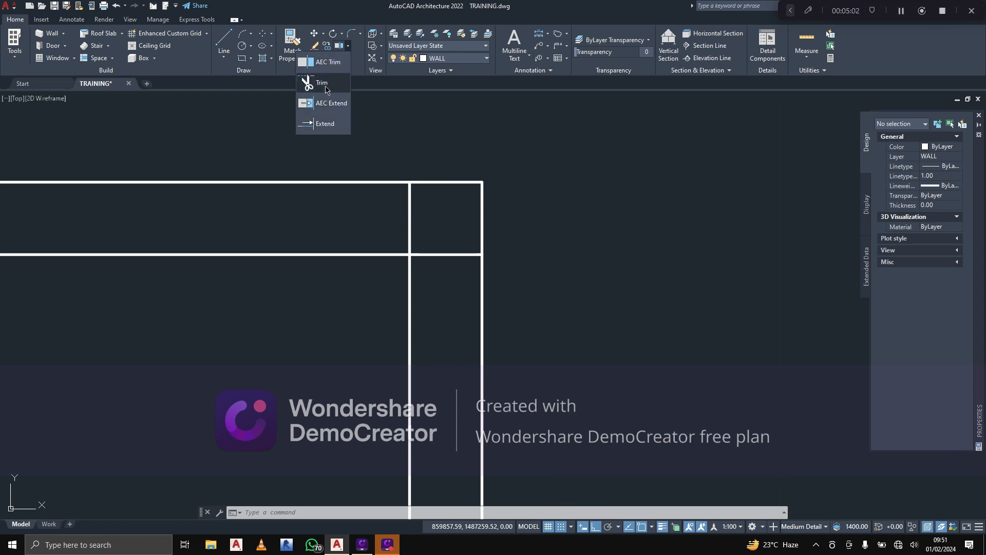
pyautogui.click(325, 89)
pyautogui.click(386, 195)
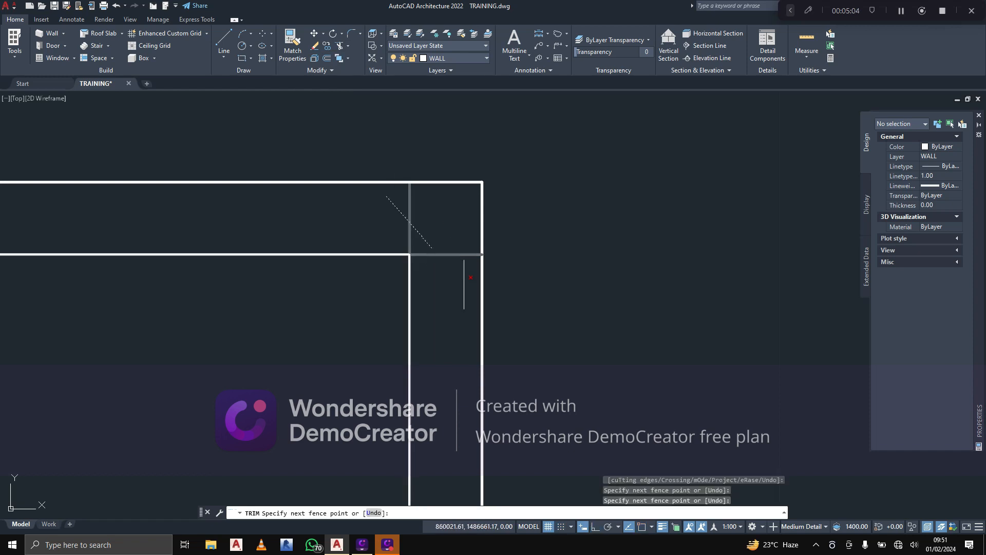
pyautogui.click(464, 284)
# Trim the overlapping inner wall line ends at the upper left corner with a fence across both
pyautogui.scroll(-5, 465, 278)
pyautogui.scroll(-4, 319, 319)
pyautogui.moveTo(318, 319); pyautogui.dragTo(514, 292, button='middle')
pyautogui.moveTo(311, 282); pyautogui.dragTo(505, 279, button='middle')
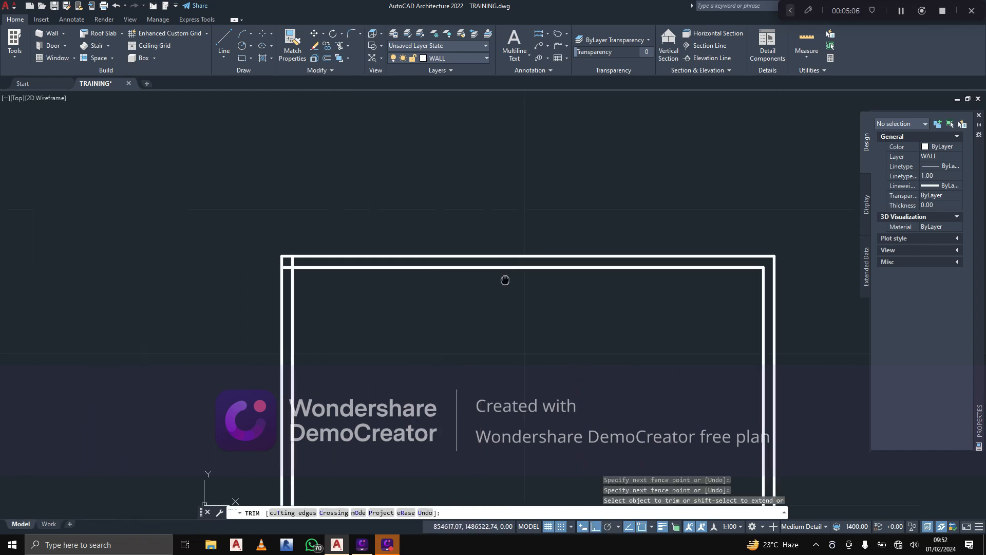
pyautogui.scroll(8, 288, 281)
pyautogui.click(264, 225)
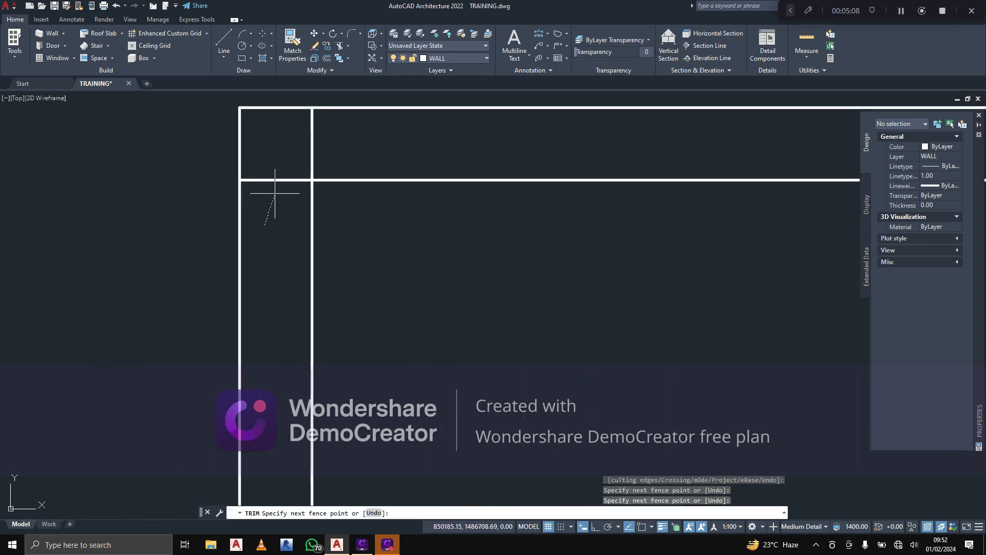
pyautogui.click(318, 129)
# Trim the overlapping inner wall line ends at the lower left corner with a fence
pyautogui.scroll(-6, 321, 152)
pyautogui.moveTo(349, 310); pyautogui.dragTo(311, 139, button='middle')
pyautogui.scroll(6, 298, 230)
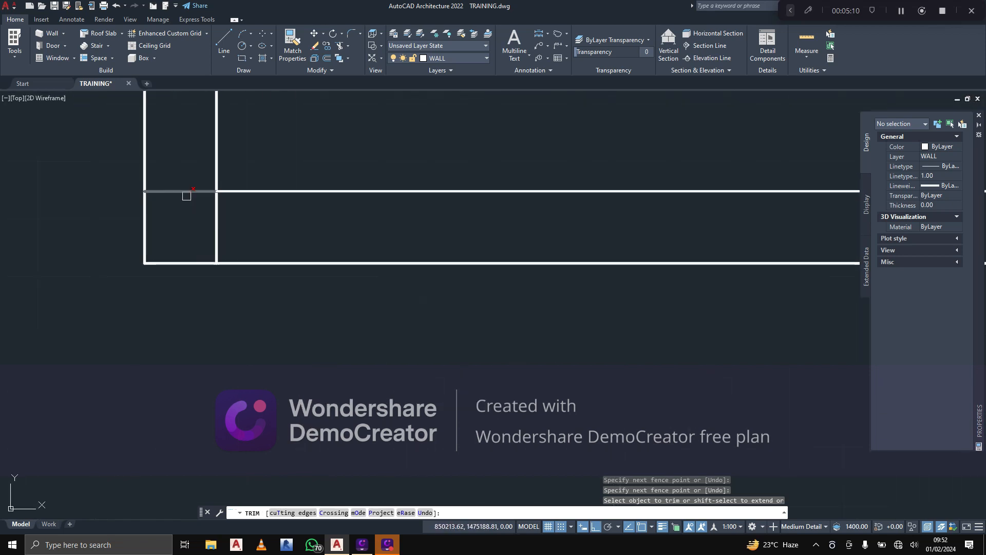
pyautogui.click(185, 179)
pyautogui.click(236, 232)
# Trim the overlapping inner wall line ends at the lower right corner with a fence and end the Trim command
pyautogui.scroll(-6, 306, 219)
pyautogui.moveTo(817, 195); pyautogui.dragTo(468, 204, button='middle')
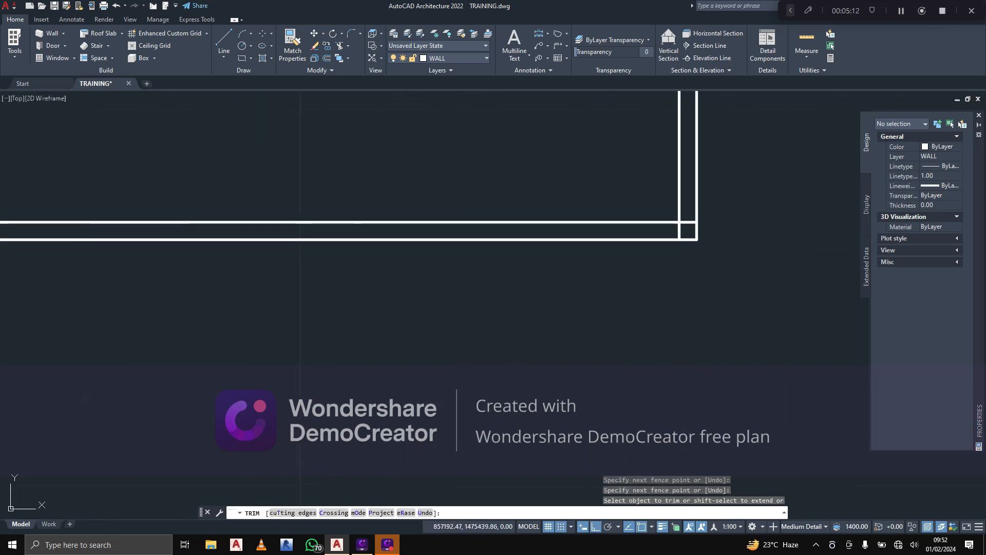
pyautogui.scroll(4, 657, 203)
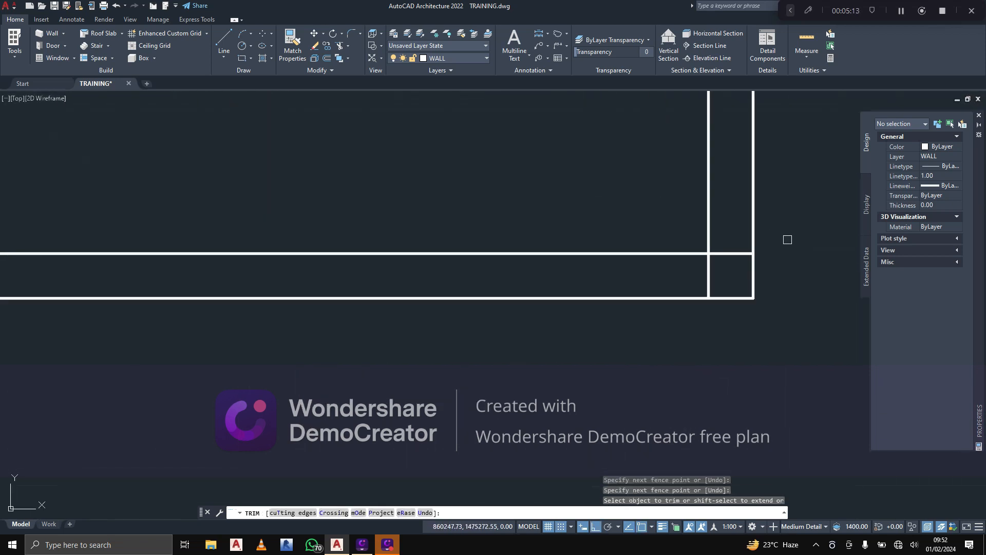
pyautogui.click(715, 274)
pyautogui.click(664, 277)
pyautogui.rightClick(582, 197)
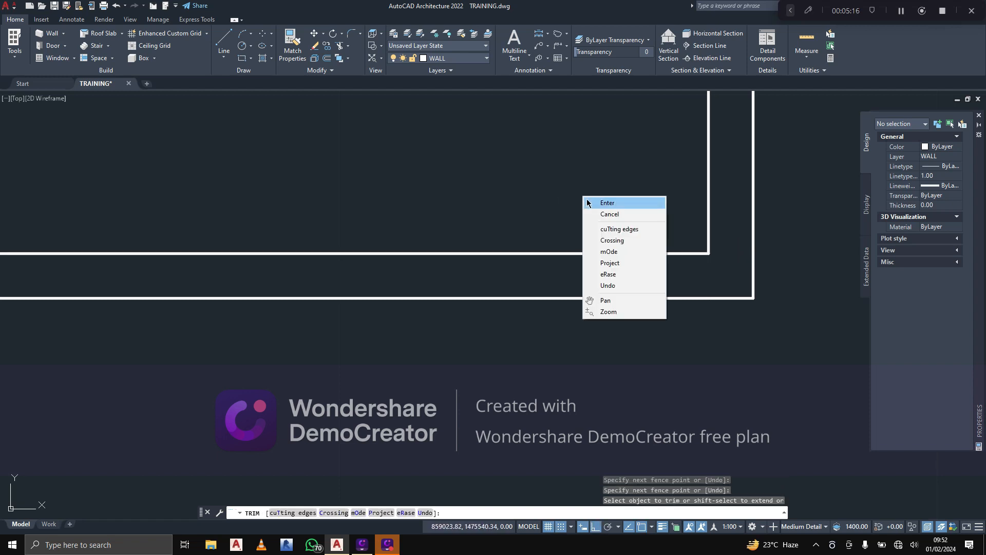
pyautogui.click(485, 198)
pyautogui.scroll(-4, 561, 200)
pyautogui.rightClick(560, 202)
pyautogui.click(584, 208)
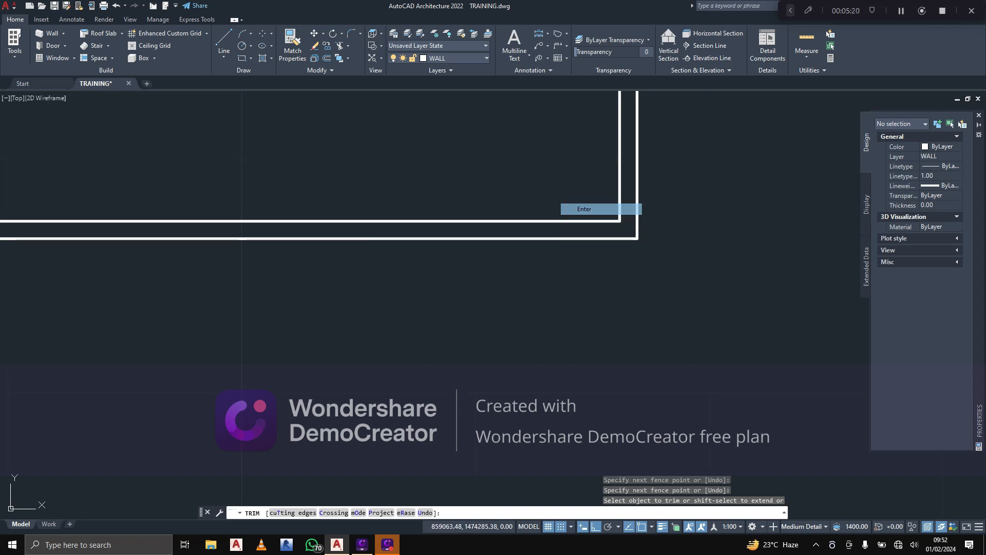
pyautogui.scroll(-5, 570, 269)
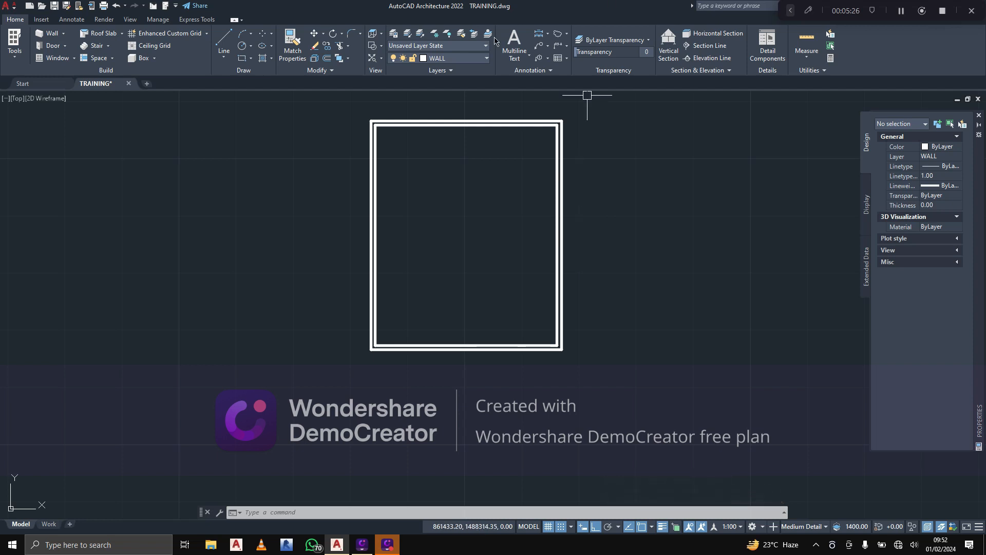
# Offset the inner line of the lower wall by 1000 toward the building's interior
pyautogui.click(327, 58)
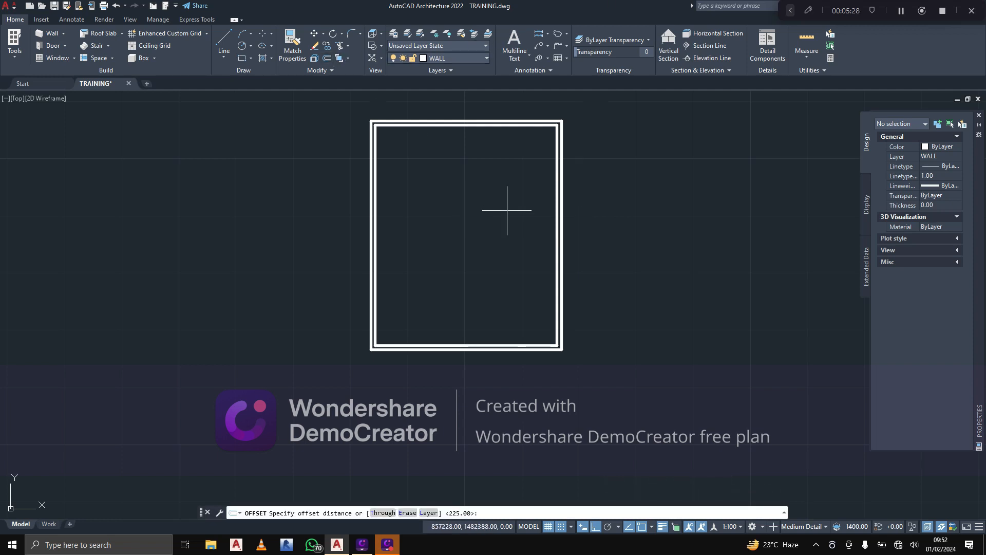
pyautogui.scroll(4, 462, 326)
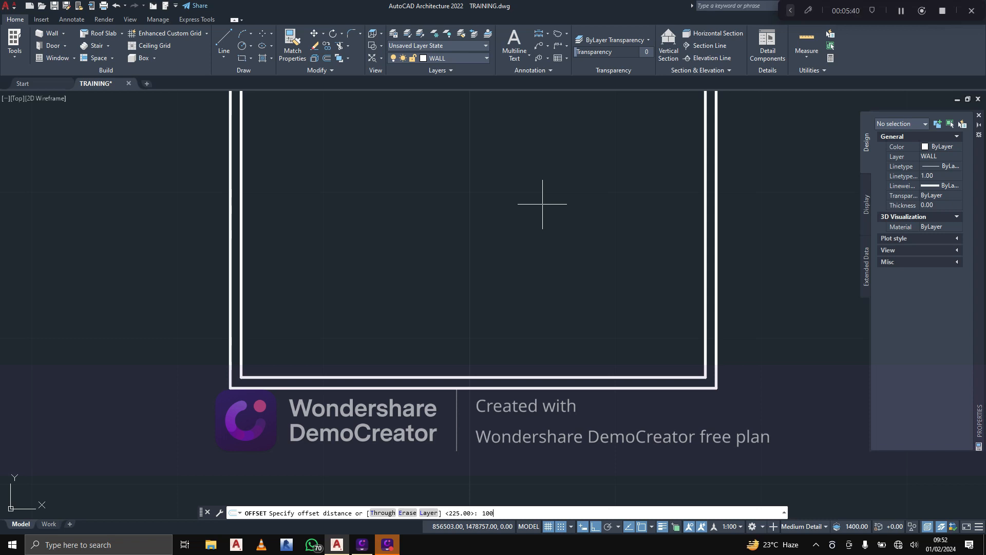
pyautogui.press('Return')
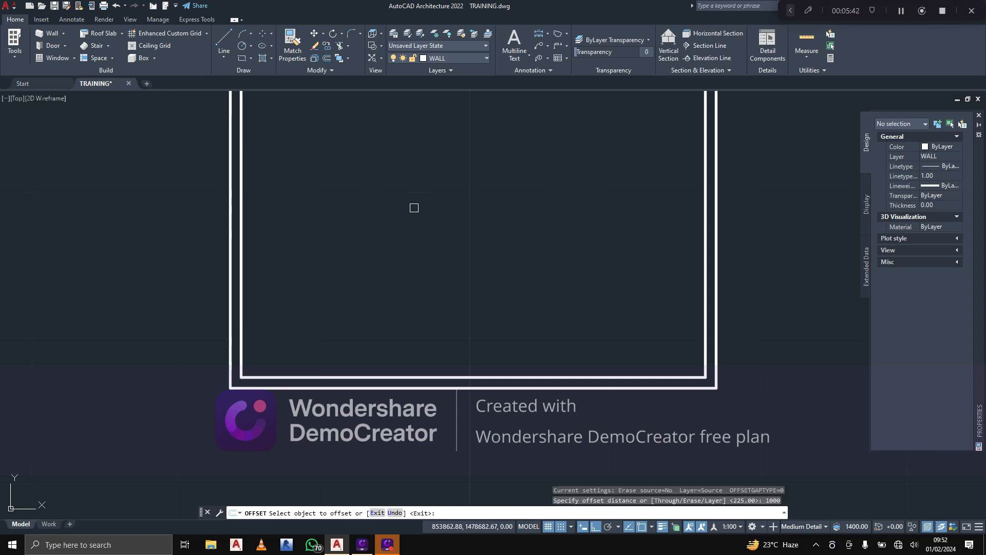
pyautogui.scroll(2, 560, 380)
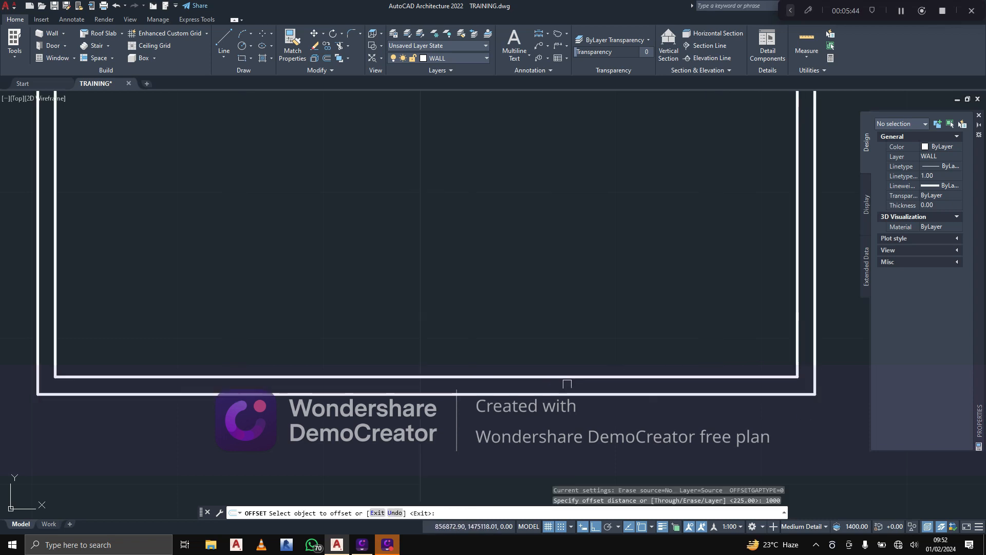
pyautogui.click(605, 377)
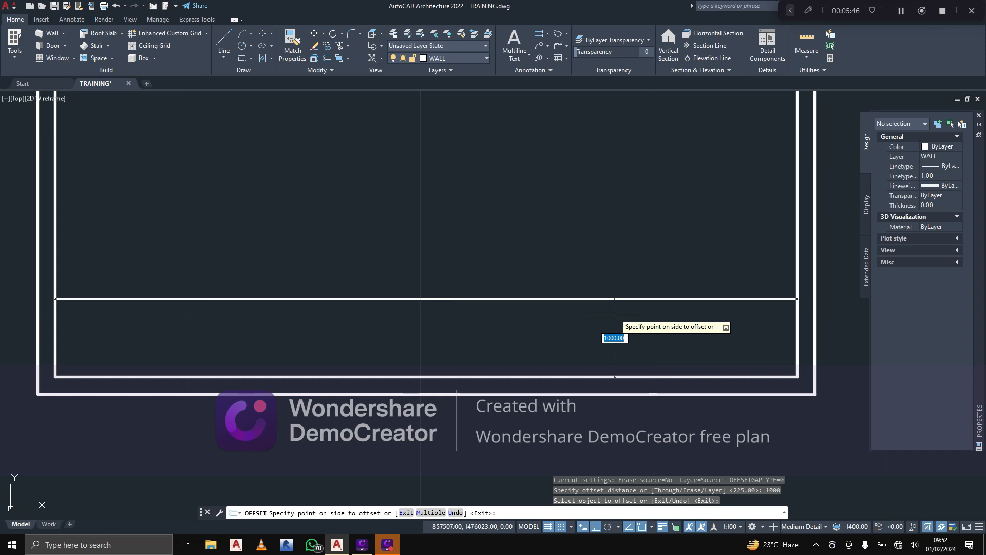
pyautogui.press('Return')
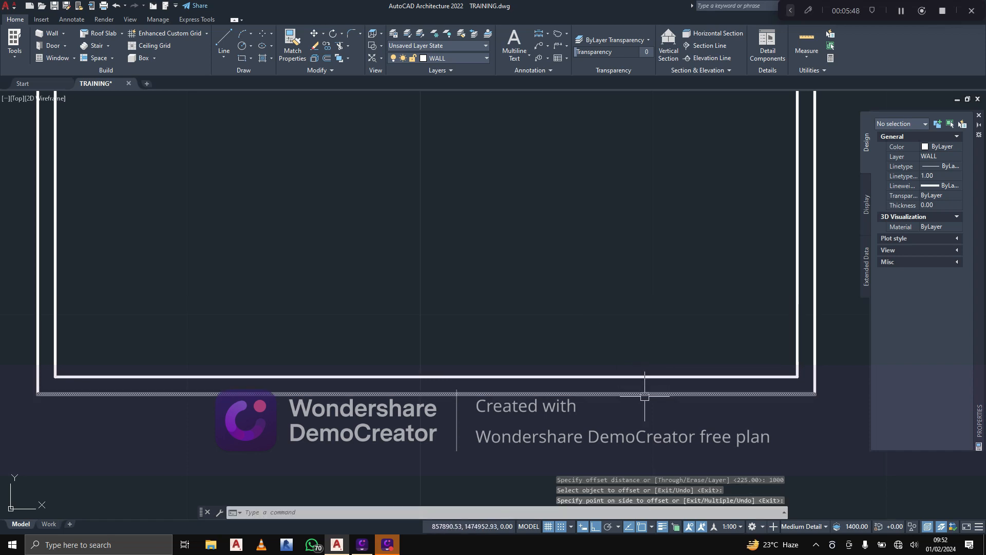
pyautogui.press('Return')
pyautogui.press('Return')
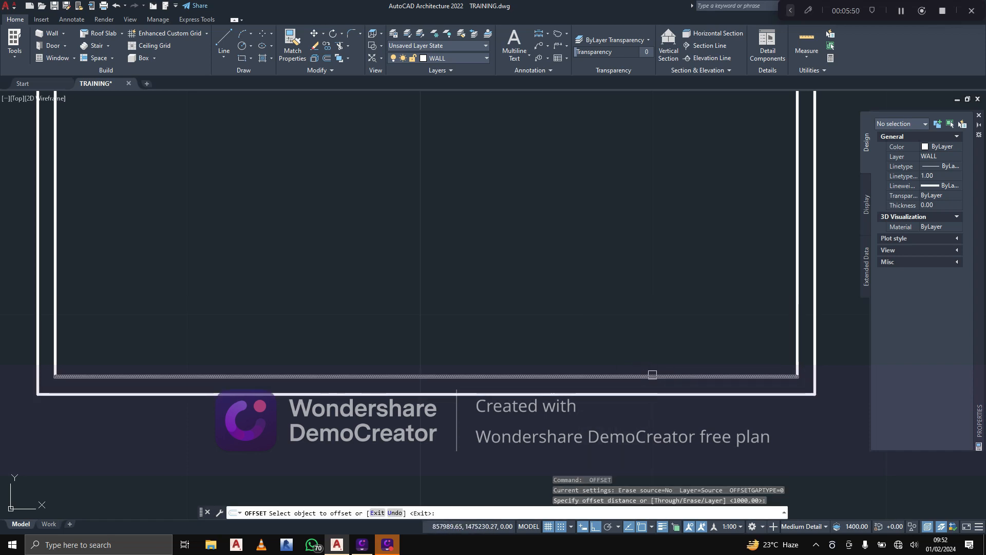
pyautogui.click(651, 376)
pyautogui.click(651, 368)
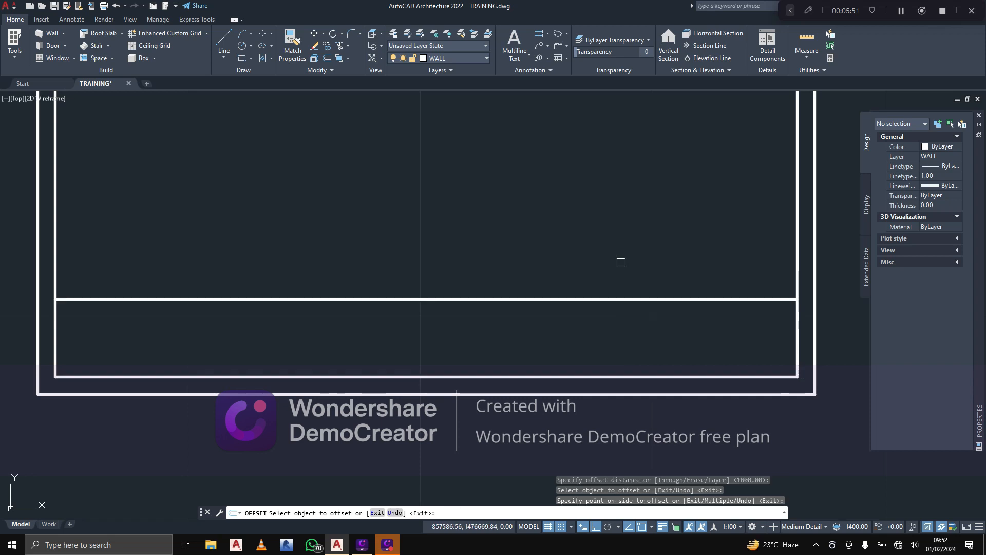
# Offset the new horizontal partition line upward by 225 to give it wall thickness, and end the Offset command
pyautogui.click(643, 297)
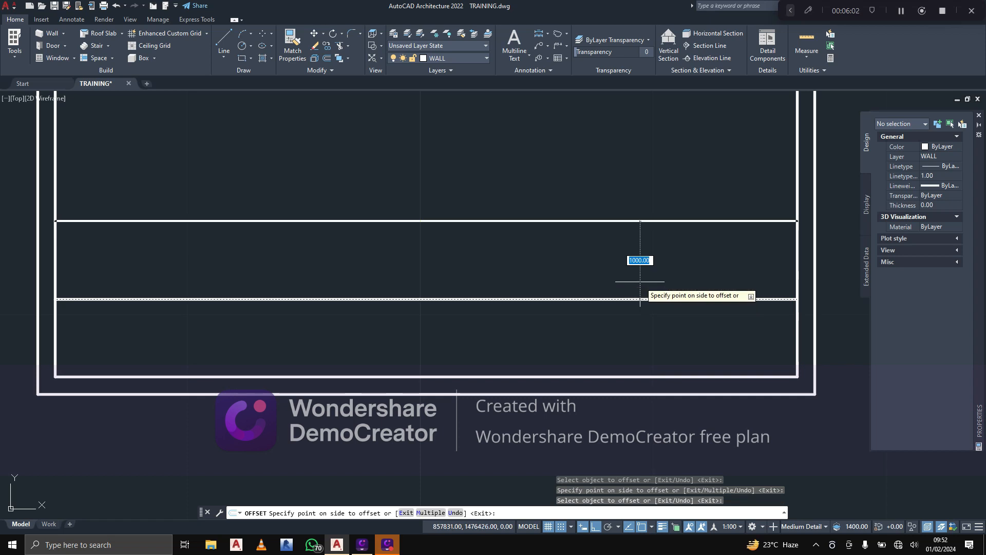
pyautogui.scroll(4, 640, 277)
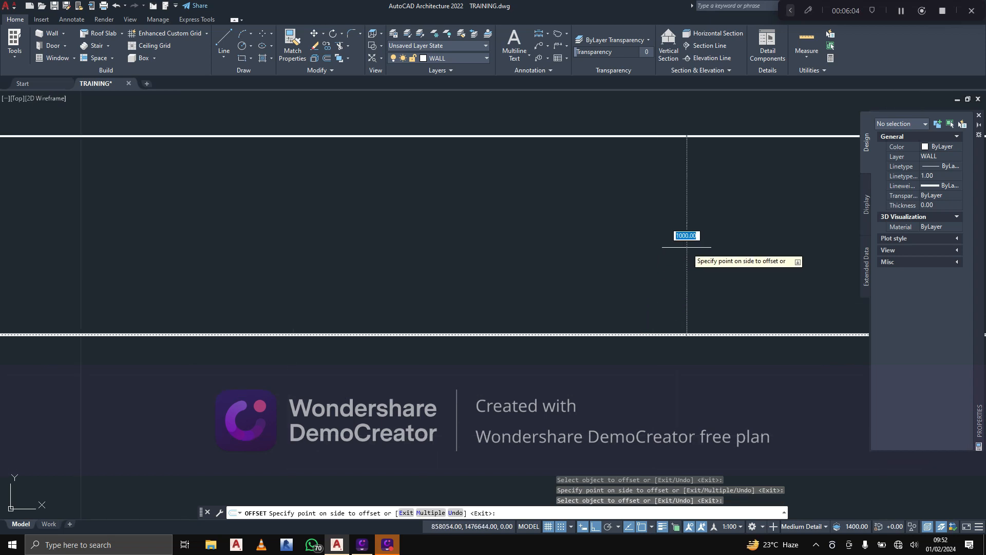
pyautogui.write('225')
pyautogui.press('Return')
pyautogui.scroll(-4, 595, 257)
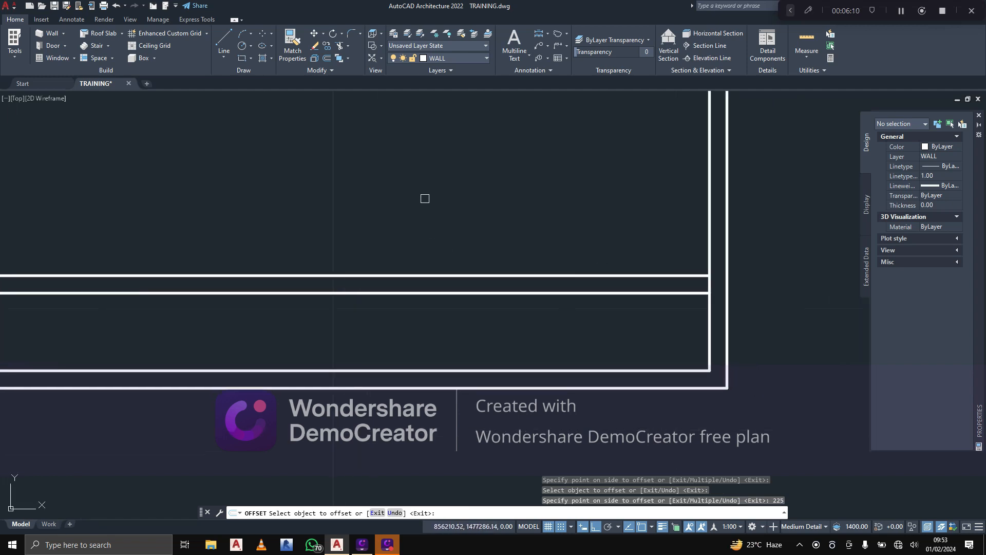
pyautogui.press('Escape')
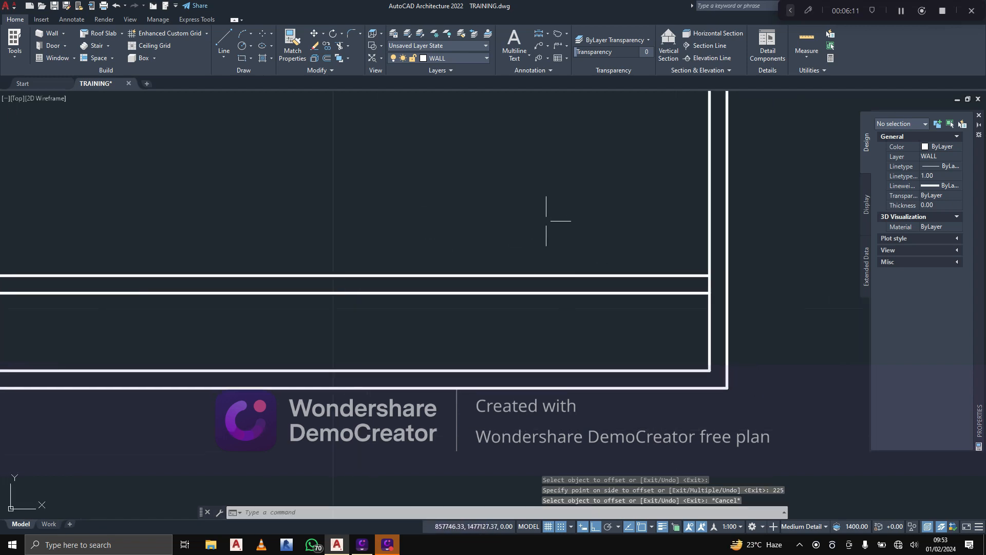
# Offset the inner line of the right wall by 5000 toward the building's interior
pyautogui.click(326, 60)
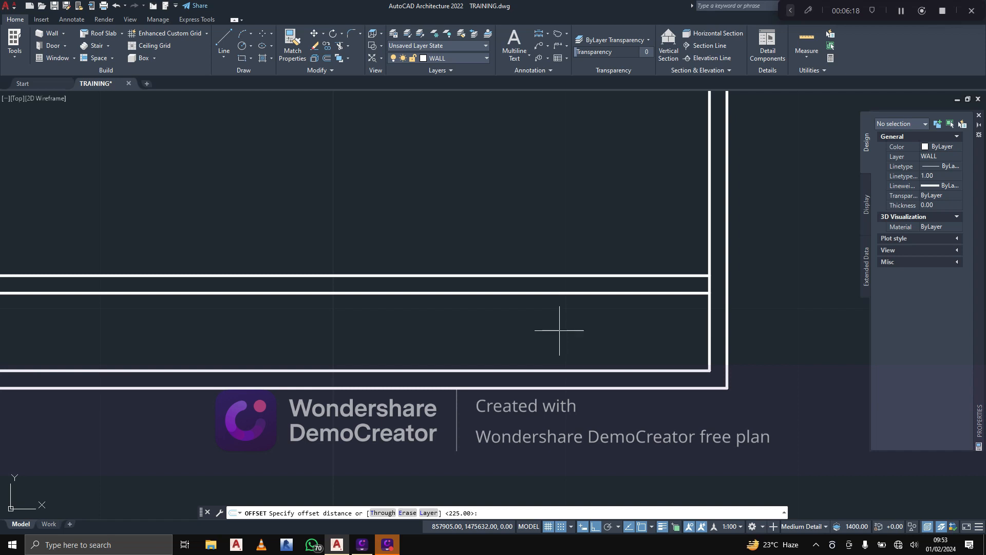
pyautogui.scroll(-1, 497, 426)
pyautogui.scroll(-2, 497, 426)
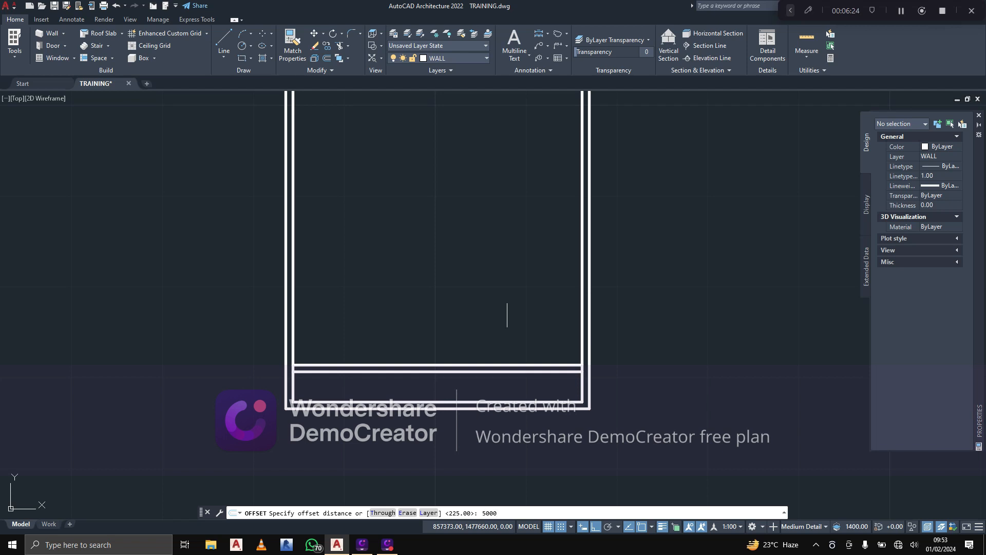
pyautogui.press('Return')
pyautogui.scroll(2, 391, 295)
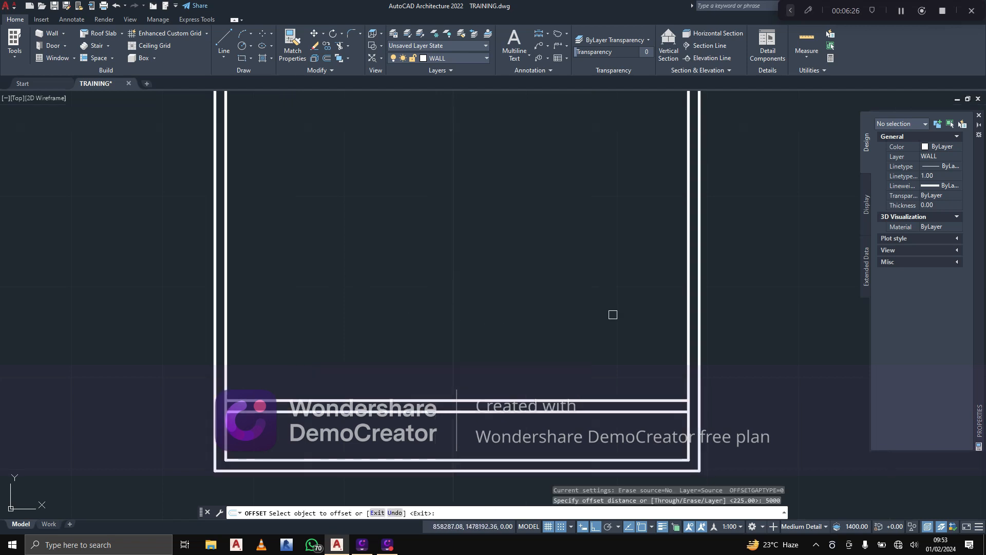
pyautogui.click(689, 282)
pyautogui.click(494, 290)
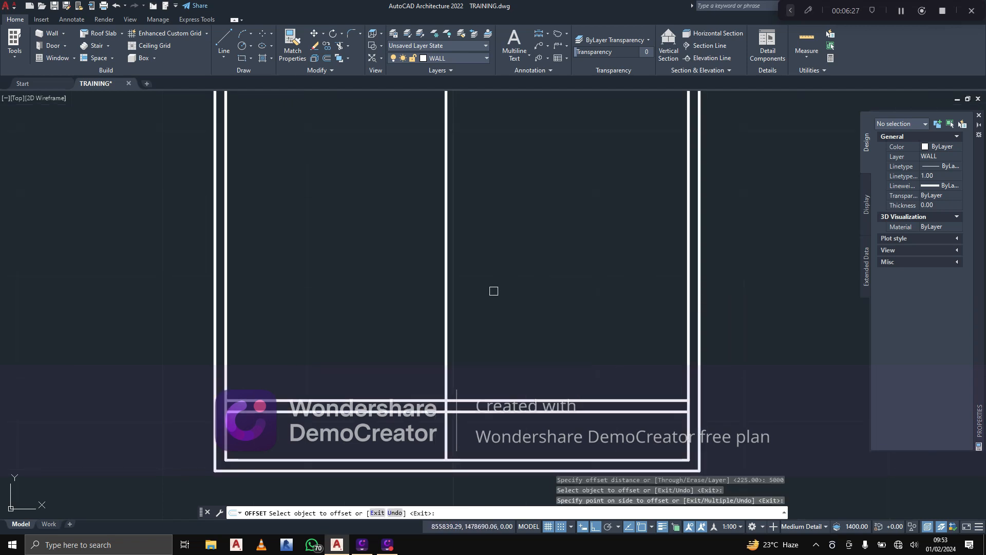
# Offset the new vertical partition line by 225 to the left and end the Offset command
pyautogui.click(445, 298)
pyautogui.write('225')
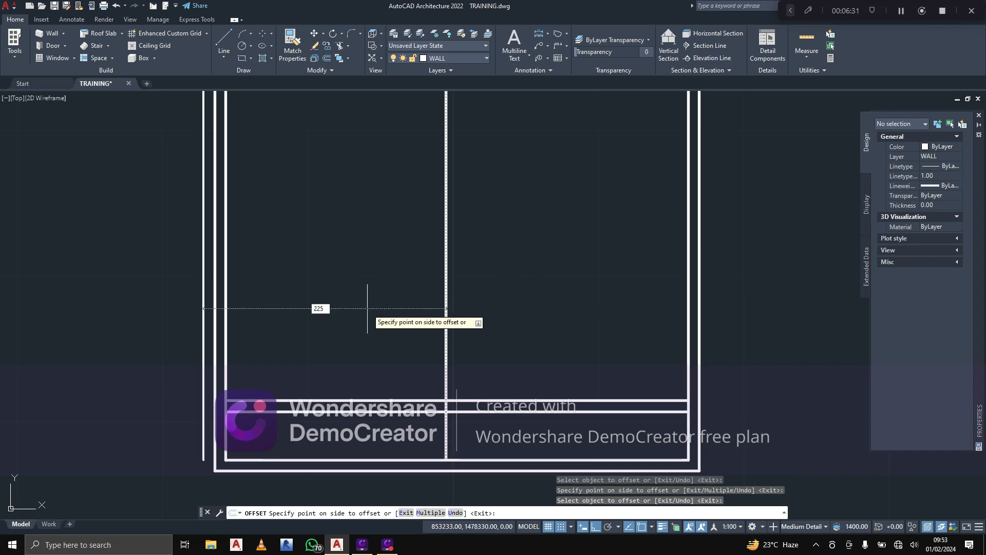
pyautogui.press('Return')
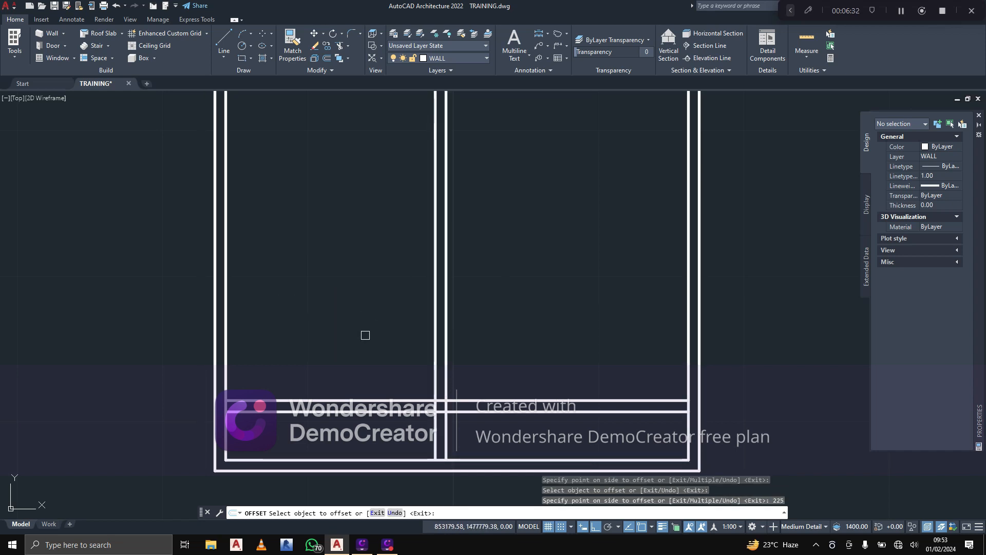
pyautogui.moveTo(541, 322); pyautogui.dragTo(514, 323, button='middle')
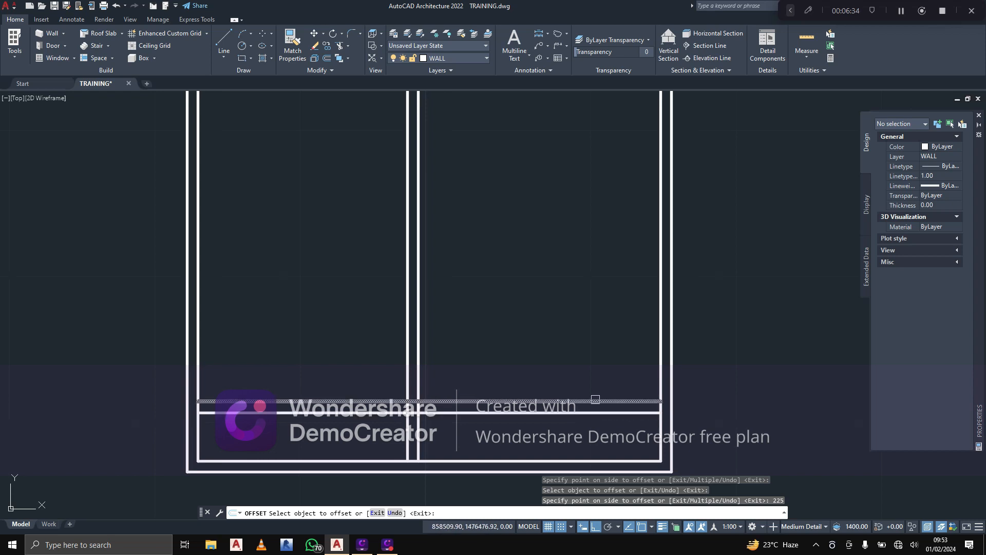
pyautogui.press('Escape')
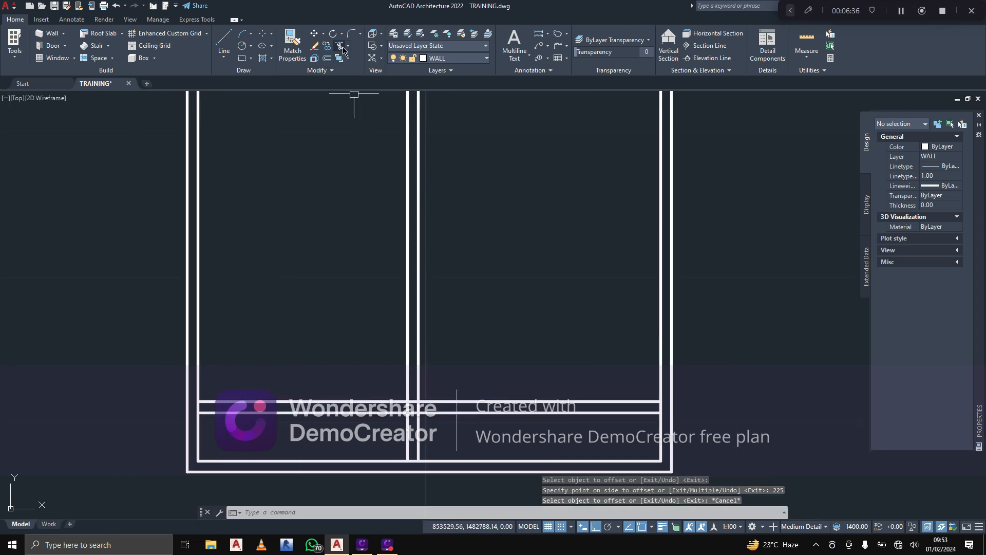
# Trim away both horizontal partition lines left of the vertical partition with a fence, and end the Trim command
pyautogui.click(340, 46)
pyautogui.moveTo(498, 409); pyautogui.dragTo(454, 365, button='middle')
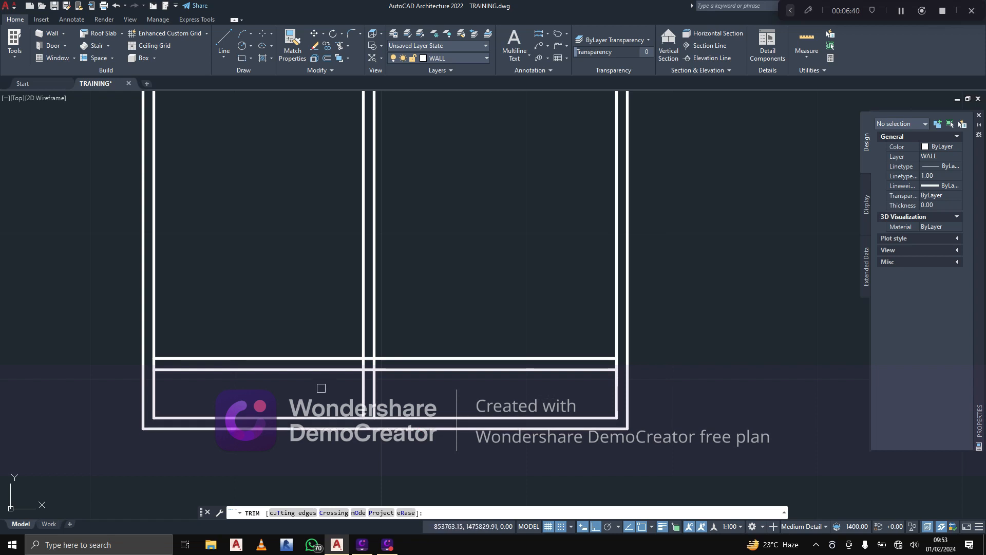
pyautogui.click(300, 310)
pyautogui.moveTo(299, 311); pyautogui.dragTo(287, 399)
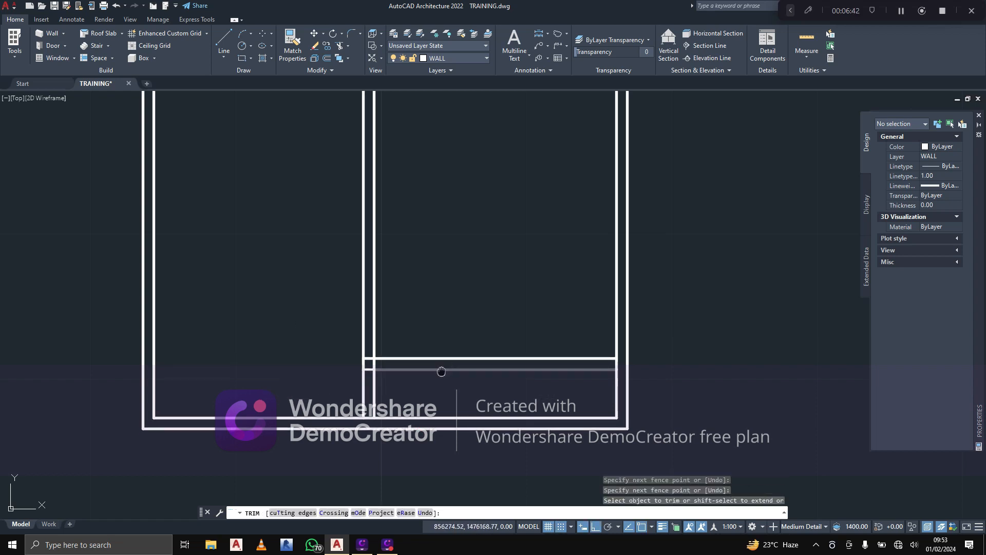
pyautogui.moveTo(441, 370); pyautogui.dragTo(388, 381, button='middle')
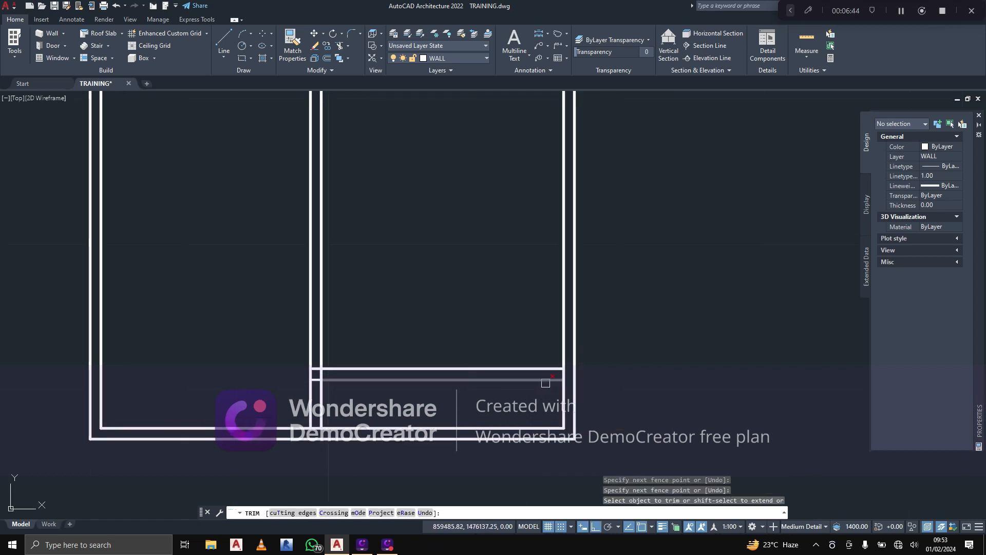
pyautogui.scroll(2, 546, 382)
pyautogui.press('Escape')
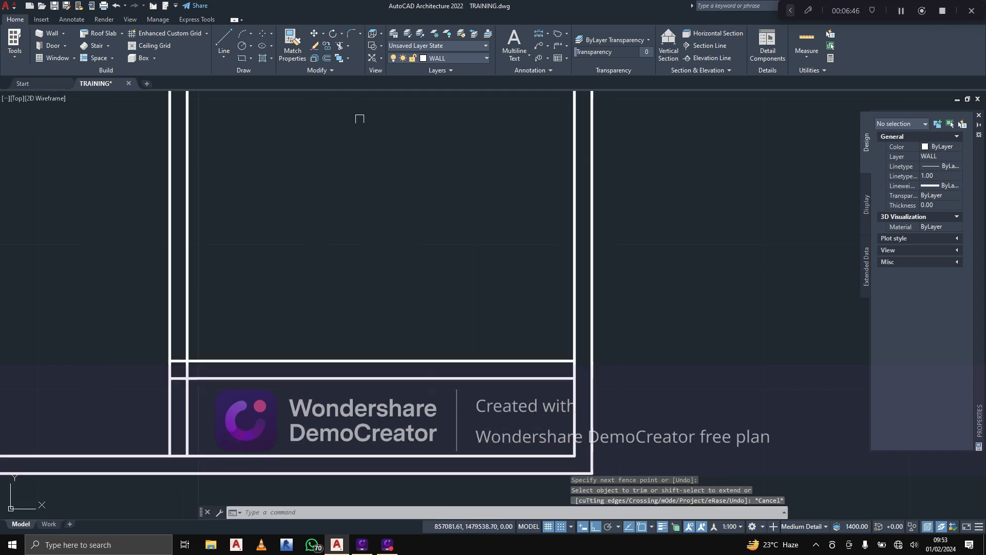
# Extend the right vertical partition line, the lower horizontal partition line and the inner wall lines at the lower-right corner to the outer wall lines
pyautogui.click(340, 46)
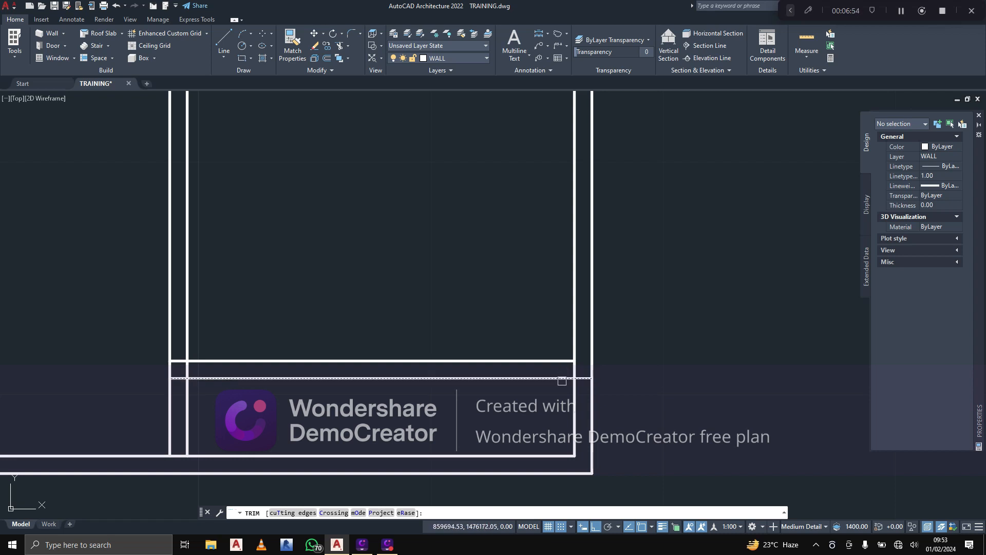
pyautogui.moveTo(481, 401); pyautogui.dragTo(496, 328, button='middle')
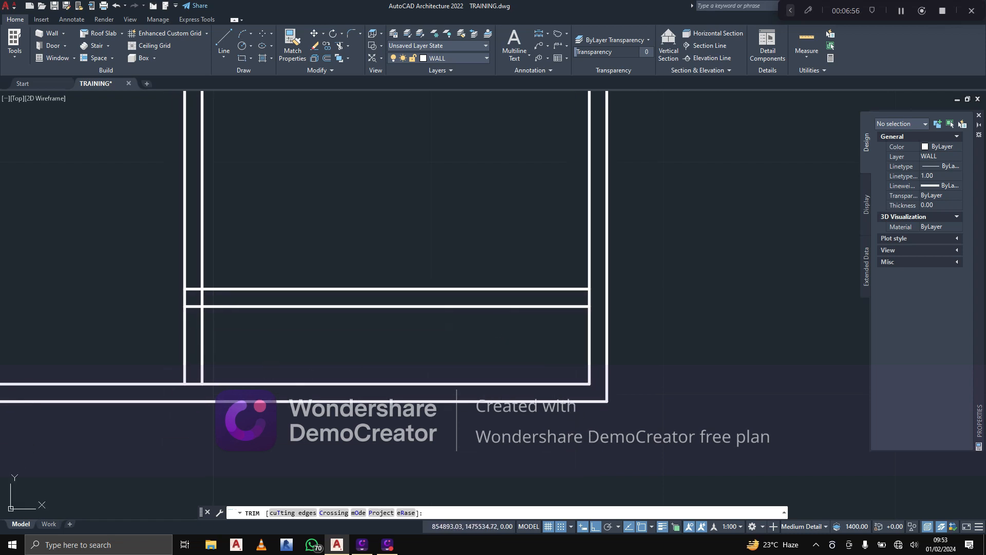
pyautogui.keyDown('shift'); pyautogui.click(199, 354); pyautogui.keyUp('shift')
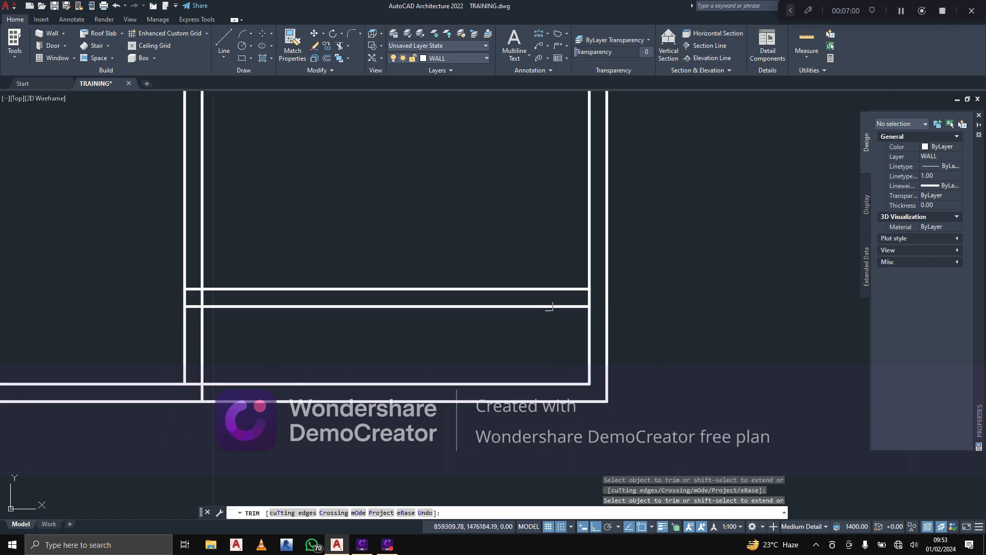
pyautogui.keyDown('shift'); pyautogui.moveTo(550, 301); pyautogui.dragTo(544, 321); pyautogui.keyUp('shift')
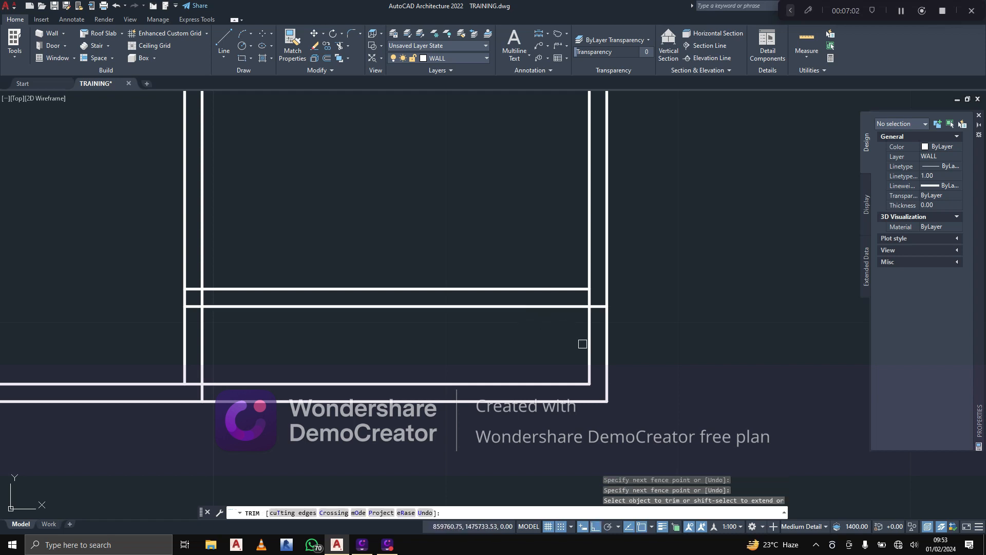
pyautogui.keyDown('shift'); pyautogui.click(584, 355); pyautogui.keyUp('shift')
pyautogui.keyDown('shift'); pyautogui.click(584, 358); pyautogui.keyUp('shift')
pyautogui.keyDown('shift'); pyautogui.click(576, 380); pyautogui.keyUp('shift')
pyautogui.keyDown('shift'); pyautogui.click(575, 382); pyautogui.keyUp('shift')
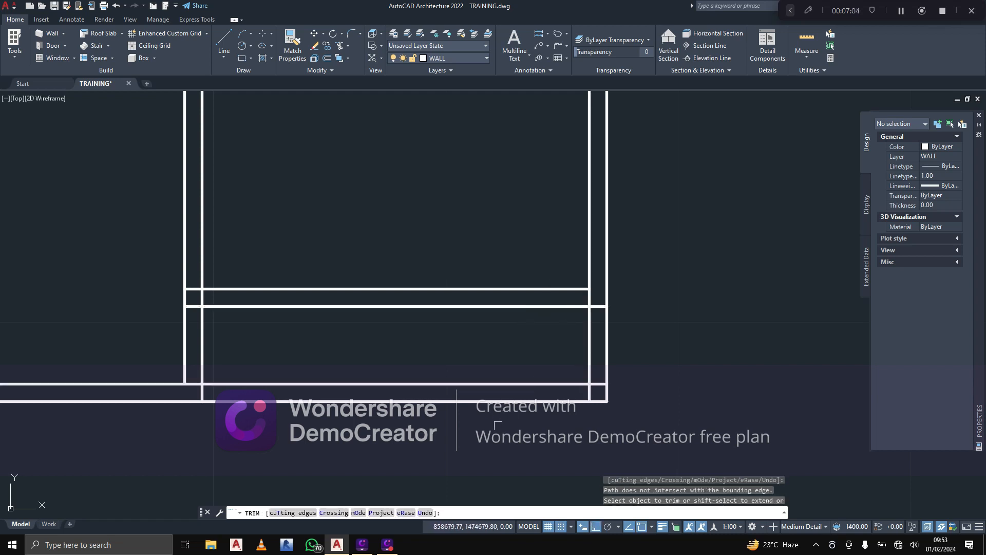
# Trim away the bottom and right wall lines between the partitions and the lower-right corner with fences, leaving a square column outline
pyautogui.moveTo(498, 425); pyautogui.dragTo(492, 362)
pyautogui.moveTo(550, 344); pyautogui.dragTo(644, 337)
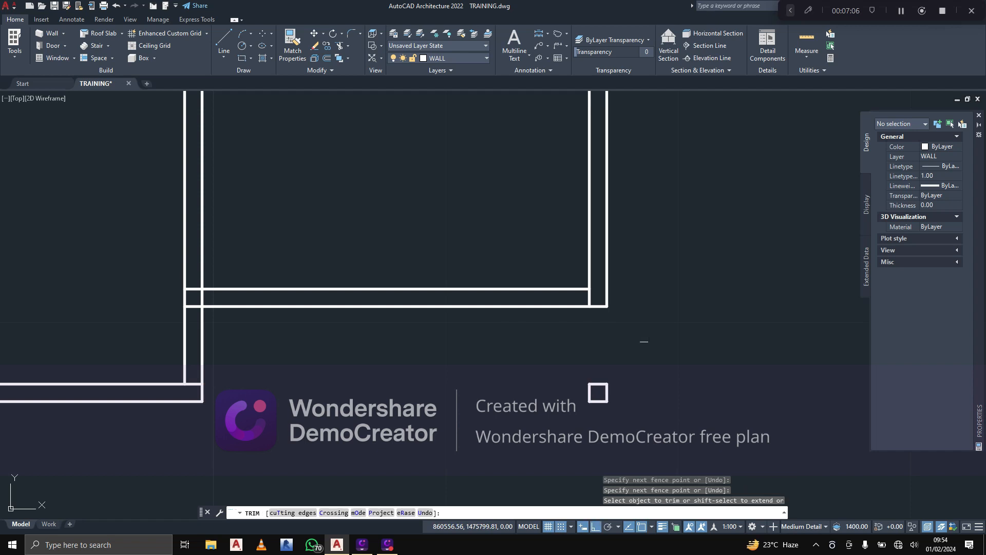
pyautogui.press('Escape')
pyautogui.press('Escape')
pyautogui.press('Escape')
# Offset the upper line of the lower horizontal partition upward by 5000
pyautogui.scroll(-2, 596, 321)
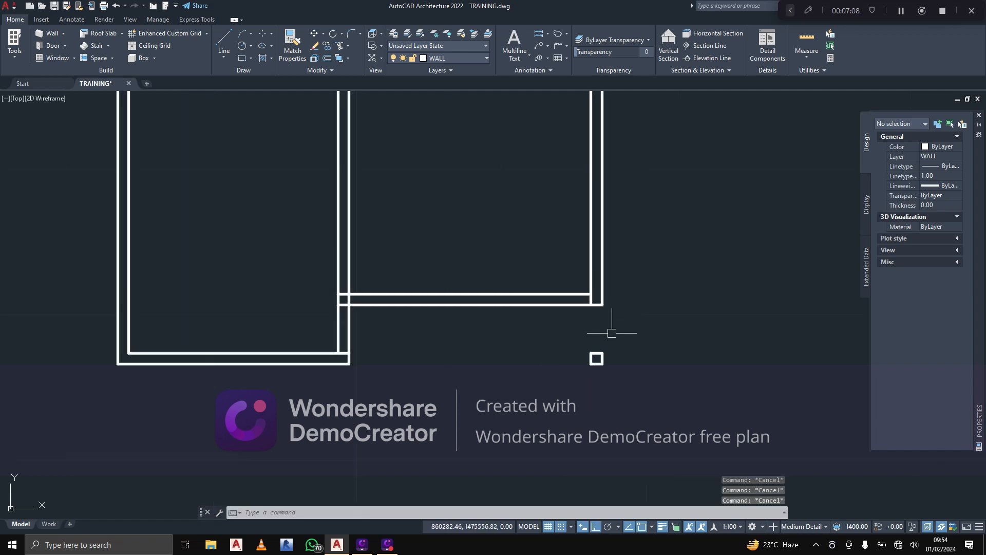
pyautogui.moveTo(643, 360); pyautogui.dragTo(530, 379, button='middle')
pyautogui.moveTo(410, 206); pyautogui.dragTo(411, 231, button='middle')
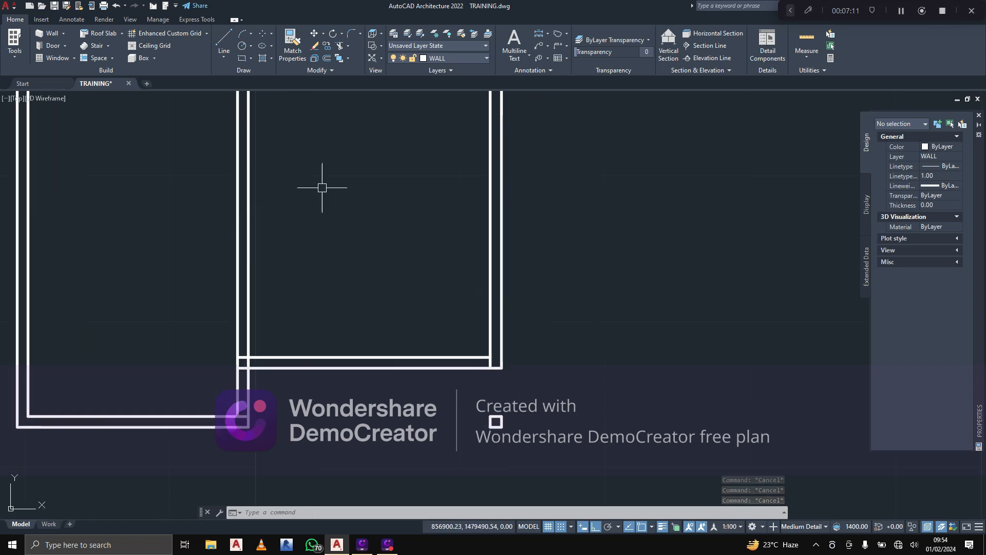
pyautogui.click(327, 59)
pyautogui.scroll(2, 370, 342)
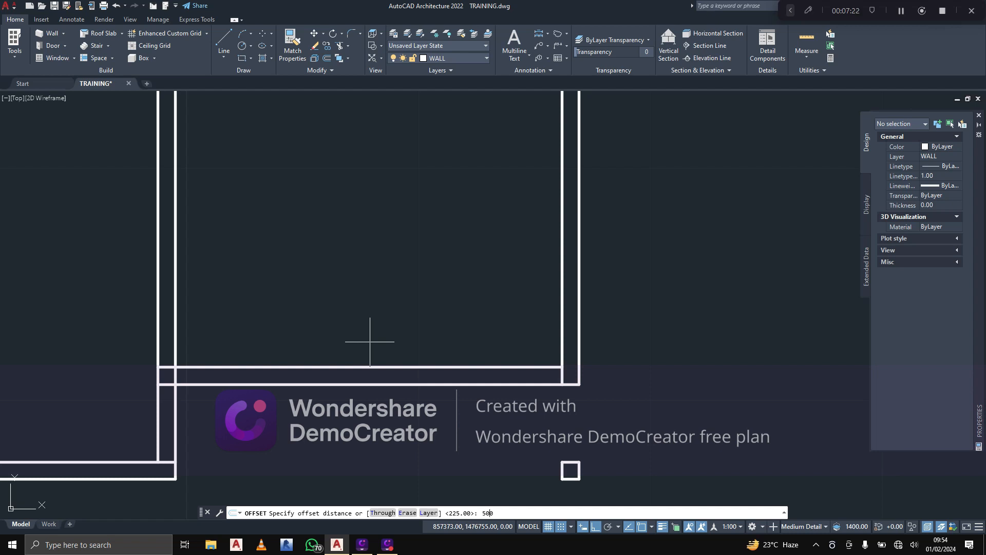
pyautogui.press('Return')
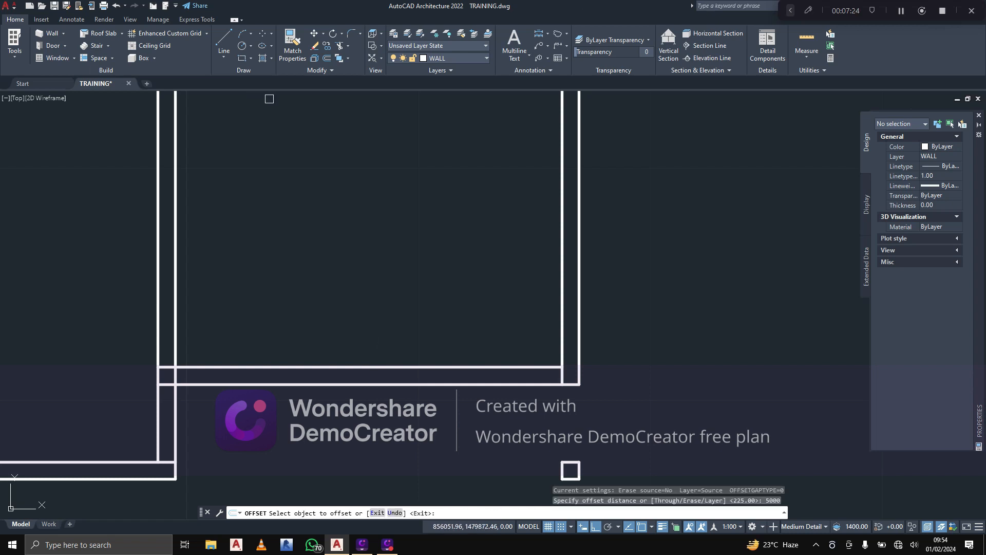
pyautogui.click(313, 367)
pyautogui.scroll(-4, 351, 386)
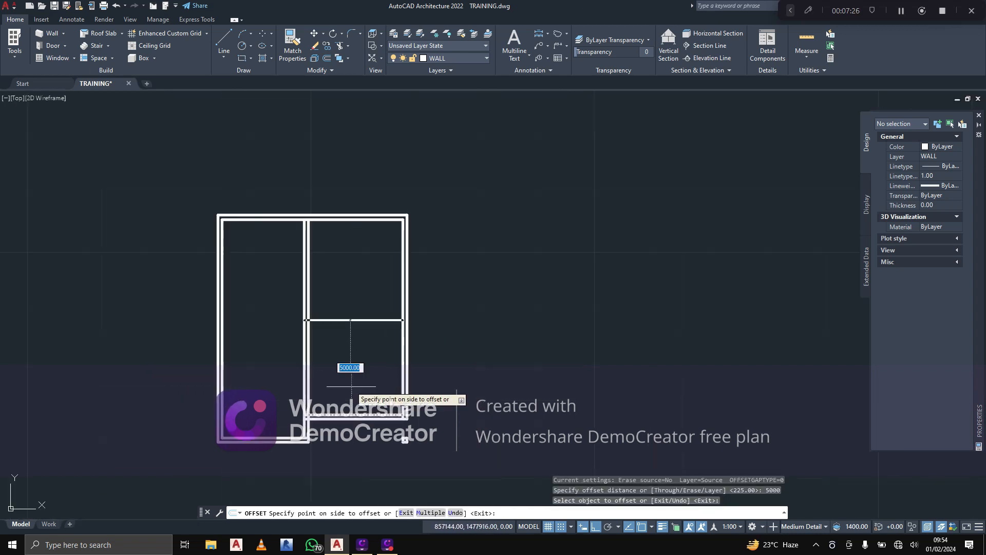
pyautogui.scroll(4, 348, 310)
pyautogui.click(348, 312)
# Offset the new horizontal partition line upward by 225 to give it wall thickness
pyautogui.click(352, 328)
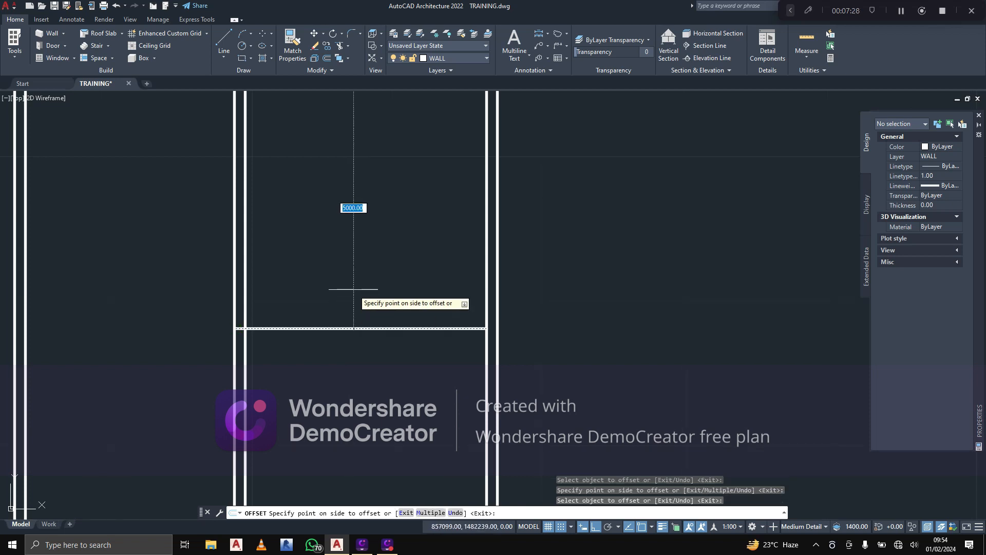
pyautogui.write('225')
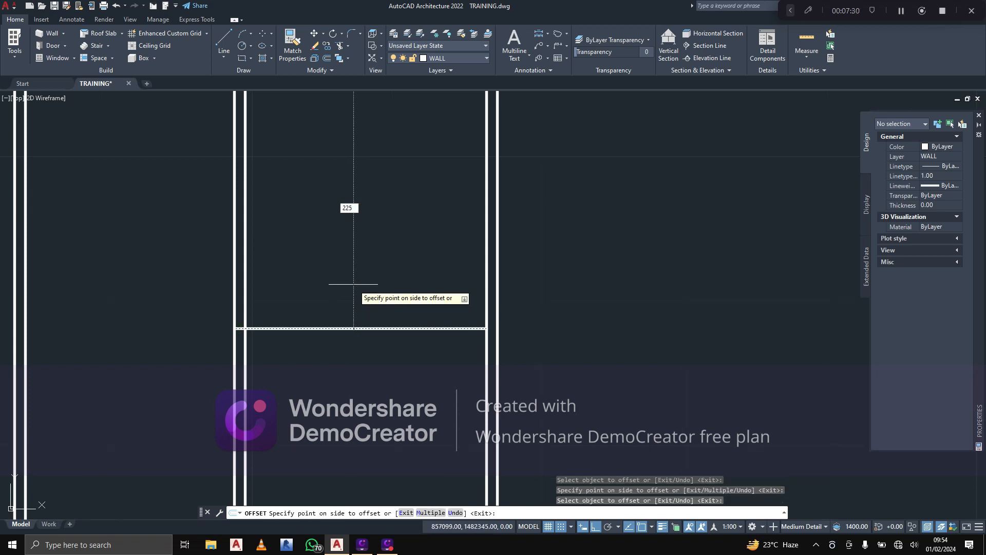
pyautogui.press('Return')
pyautogui.scroll(-2, 364, 288)
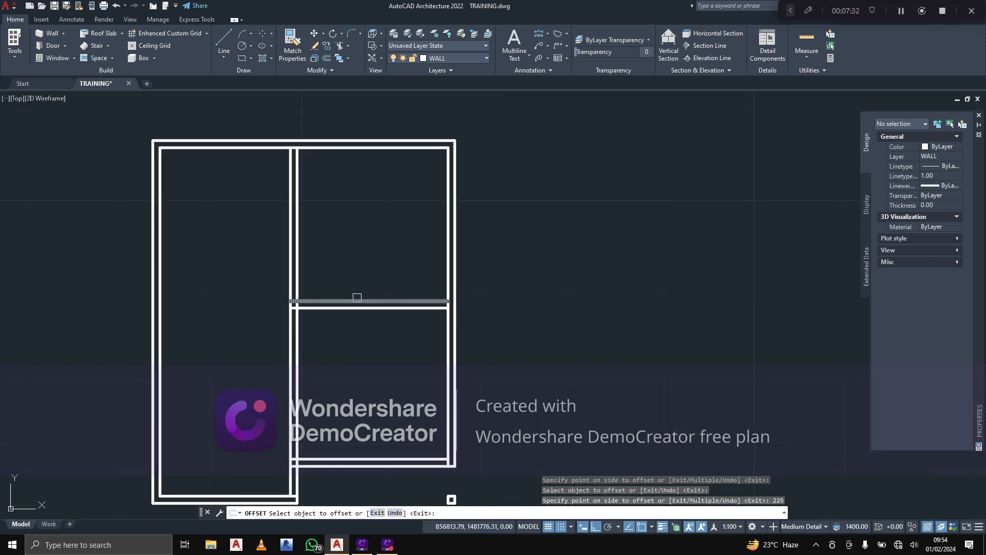
# Offset the right line of the long vertical partition by 3500 toward the right wall
pyautogui.scroll(2, 362, 293)
pyautogui.scroll(-3, 380, 280)
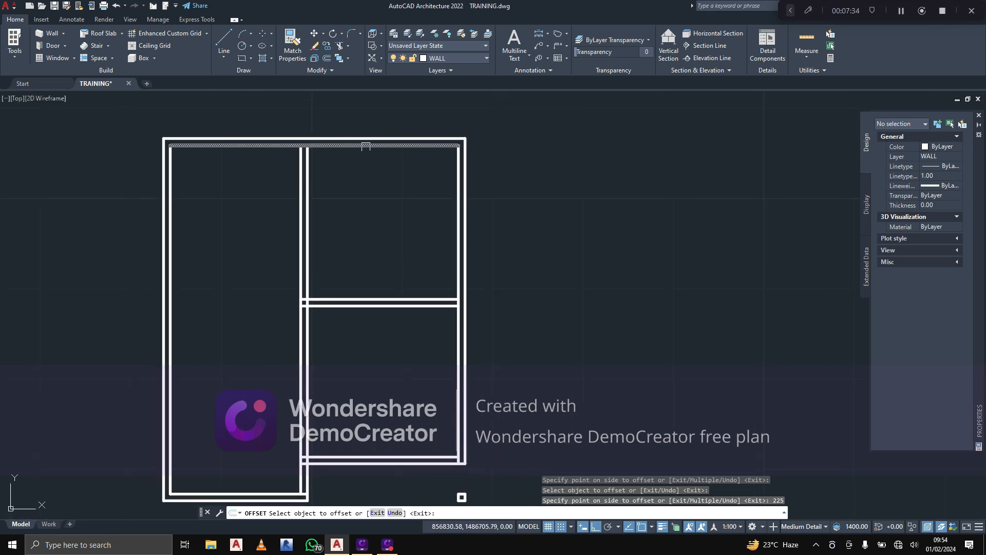
pyautogui.scroll(4, 346, 169)
pyautogui.moveTo(418, 261); pyautogui.dragTo(424, 266, button='middle')
pyautogui.scroll(-2, 431, 256)
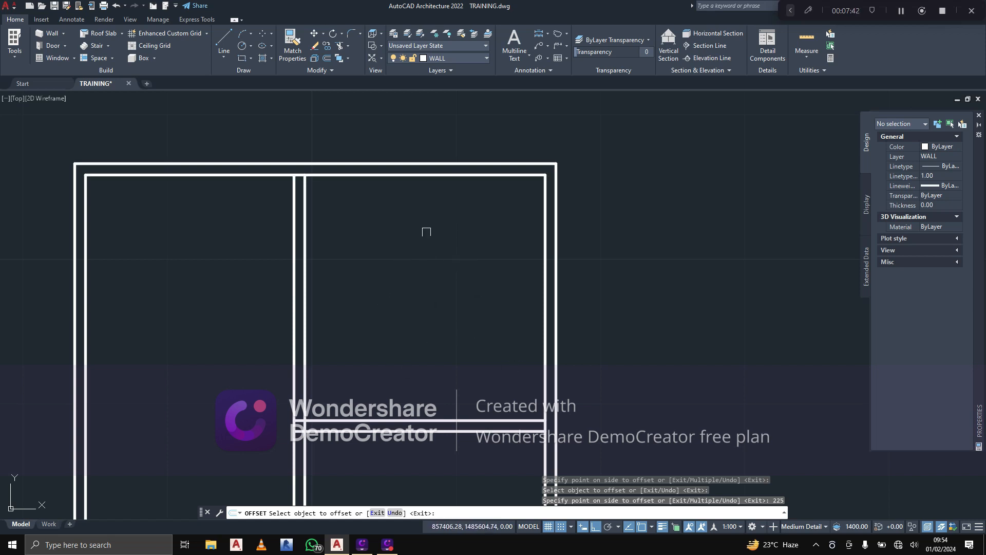
pyautogui.click(304, 204)
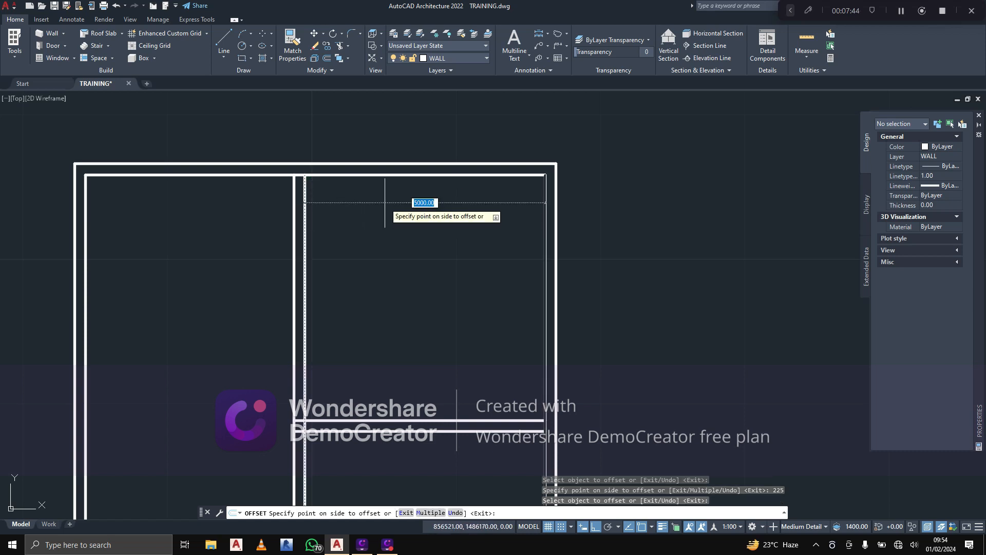
pyautogui.press('Escape')
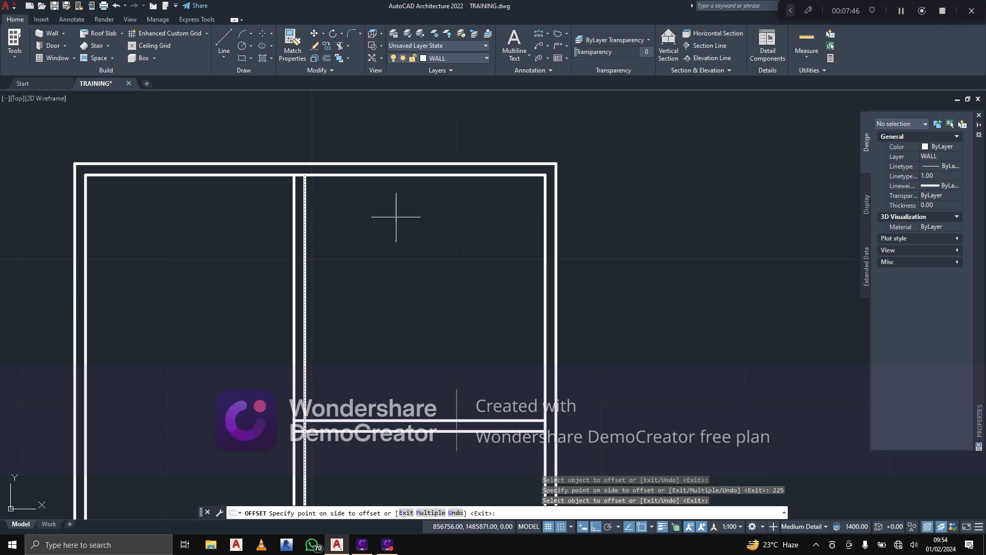
pyautogui.press('Return')
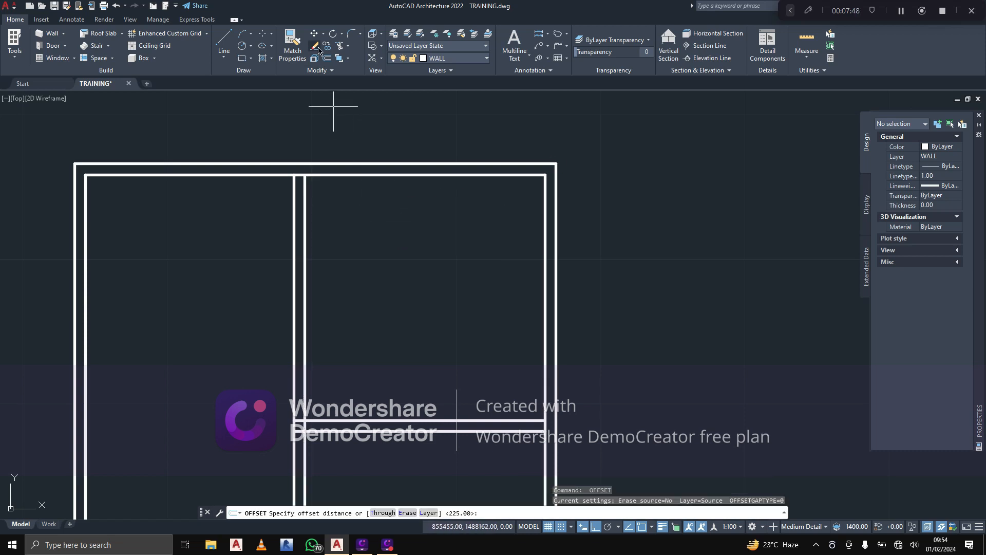
pyautogui.press('Return')
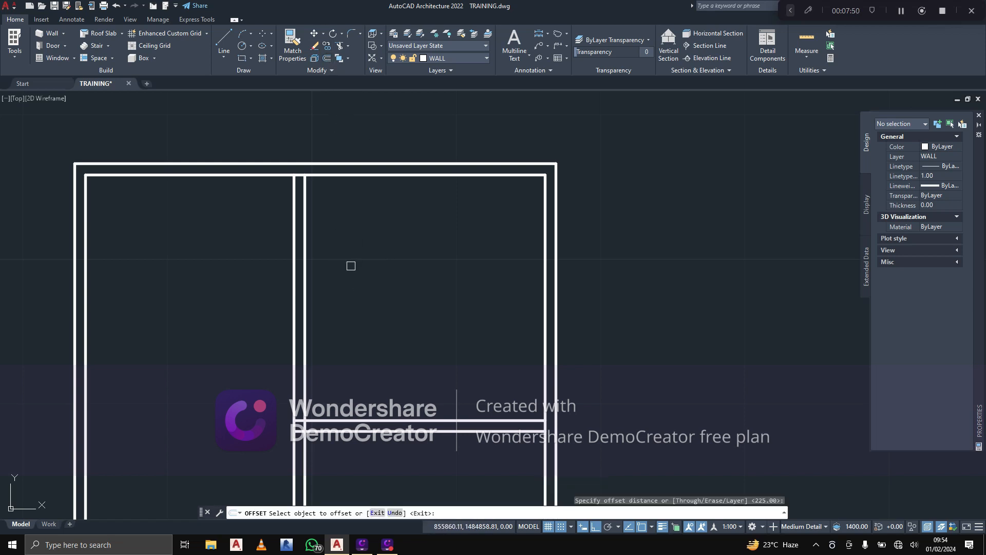
pyautogui.click(306, 288)
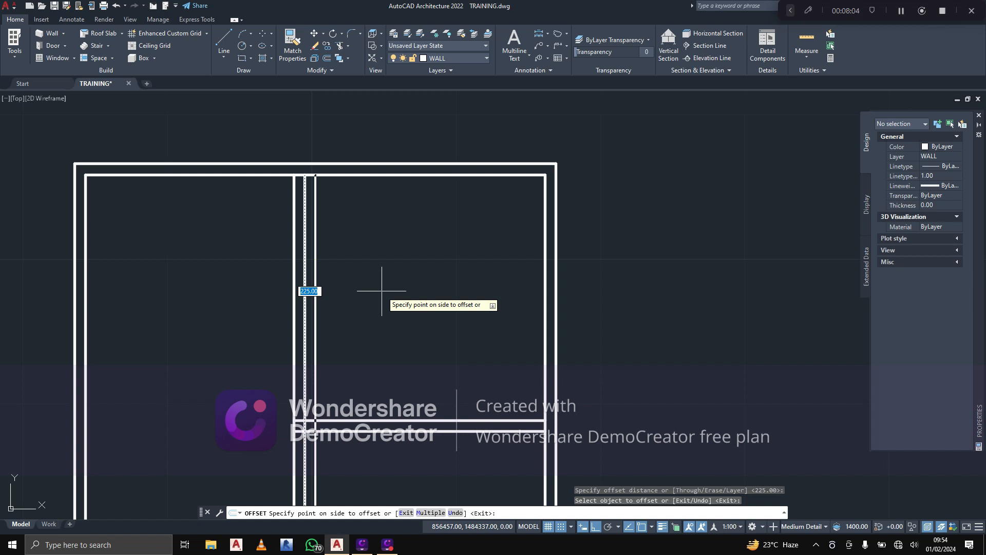
pyautogui.write('33')
pyautogui.press('Return')
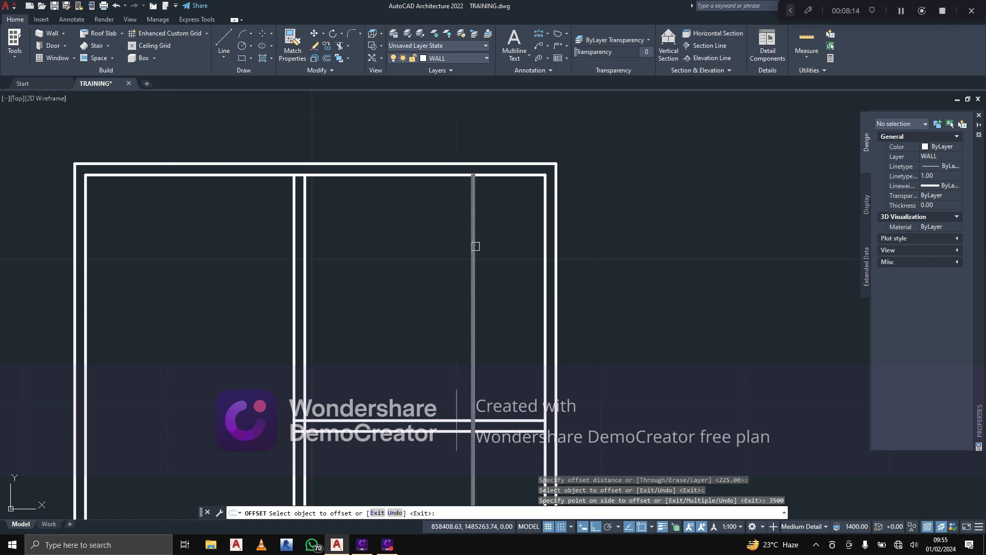
# Offset the right line of the long vertical partition by 3000 toward the right wall
pyautogui.press('Return')
pyautogui.press('Return')
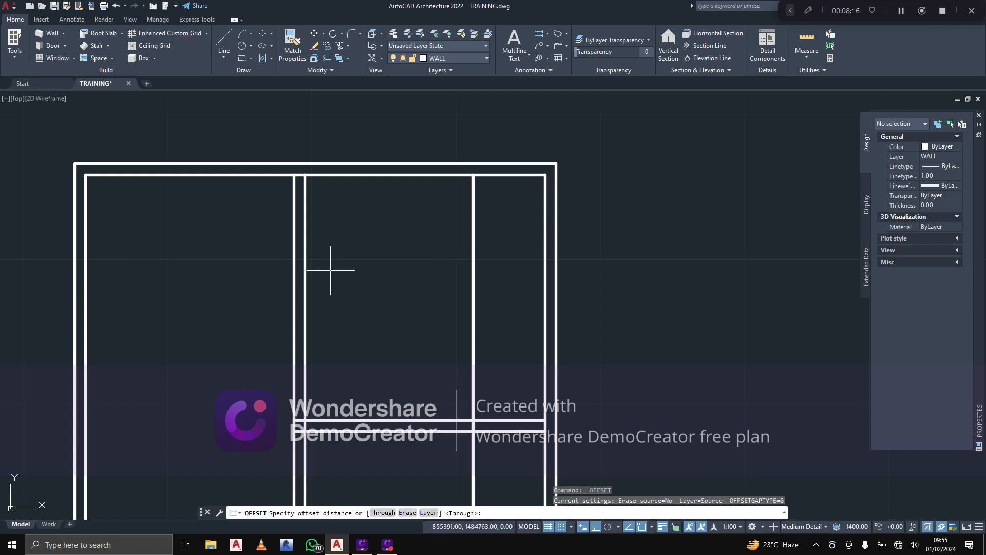
pyautogui.press('Return')
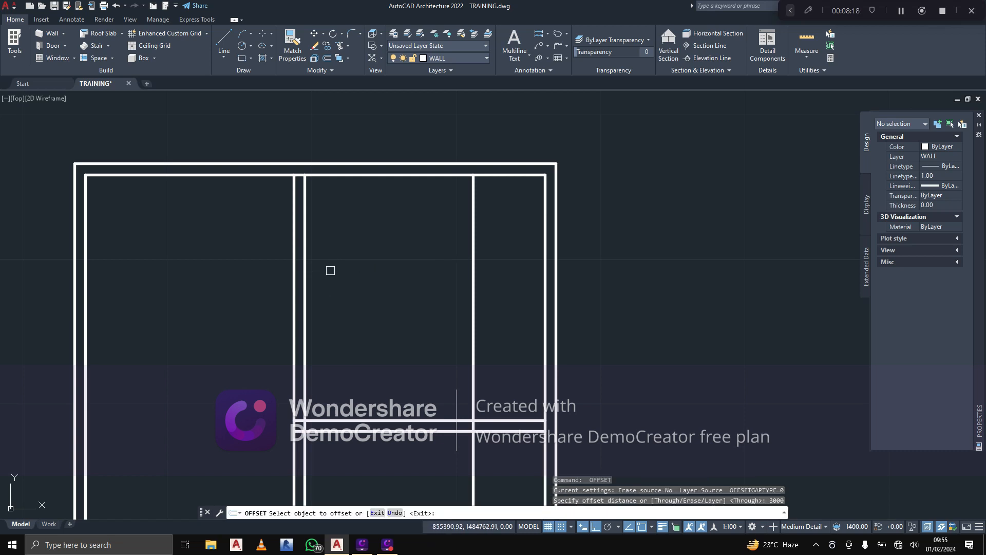
pyautogui.click(305, 307)
pyautogui.click(402, 288)
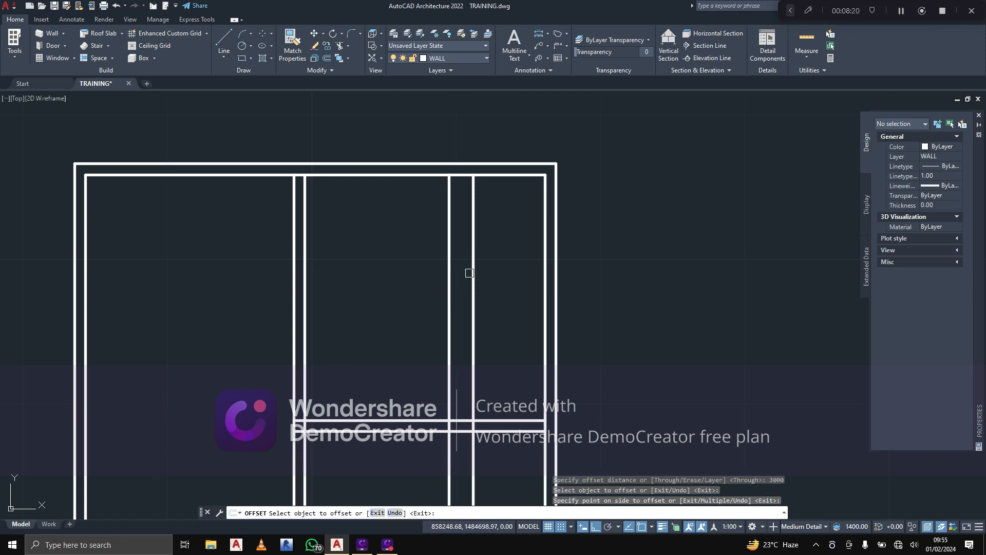
# End the Offset command and erase the vertical line offset at 3500
pyautogui.press('Escape')
pyautogui.click(471, 276)
pyautogui.press('Delete')
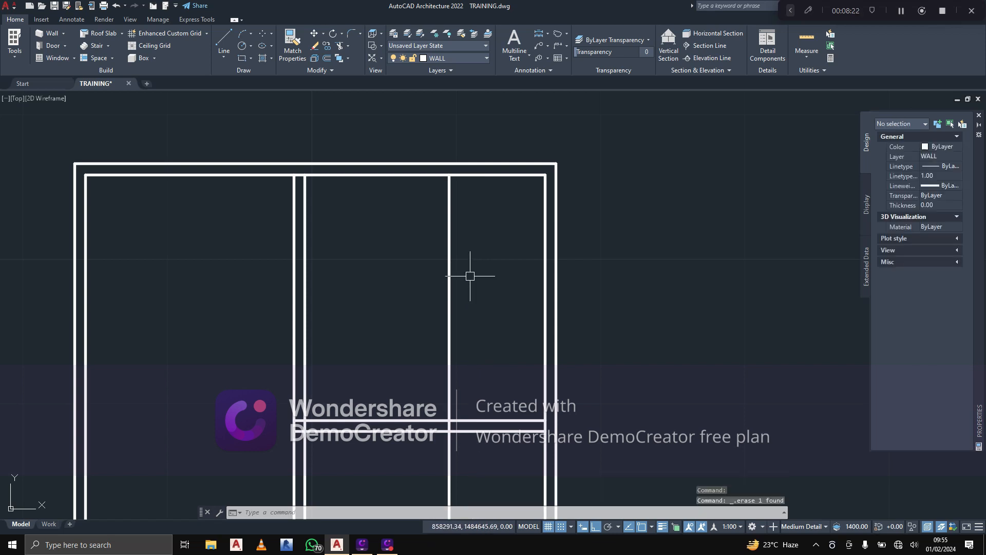
# Offset the new vertical partition line by 225 toward the right wall and end the Offset command
pyautogui.click(327, 57)
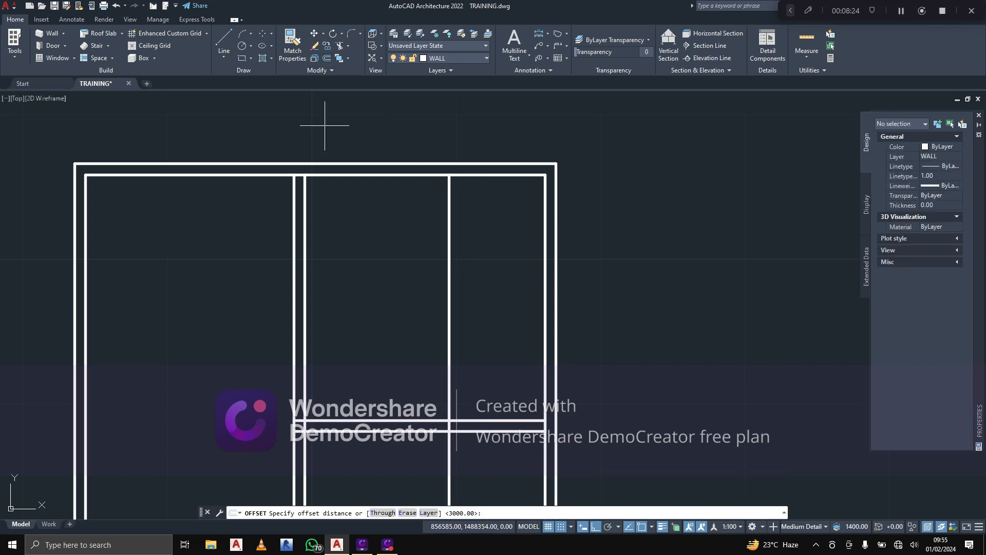
pyautogui.write('225')
pyautogui.press('Return')
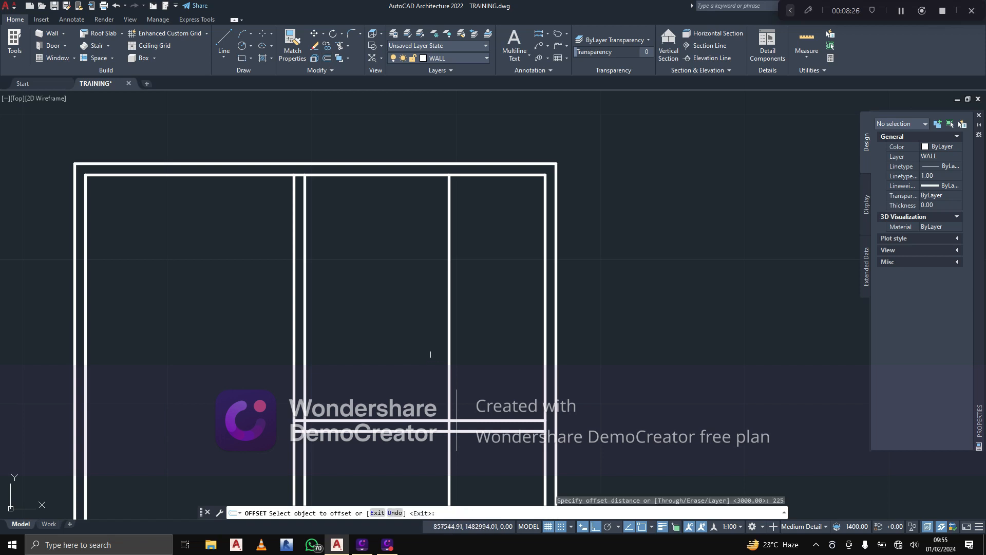
pyautogui.click(448, 334)
pyautogui.click(455, 304)
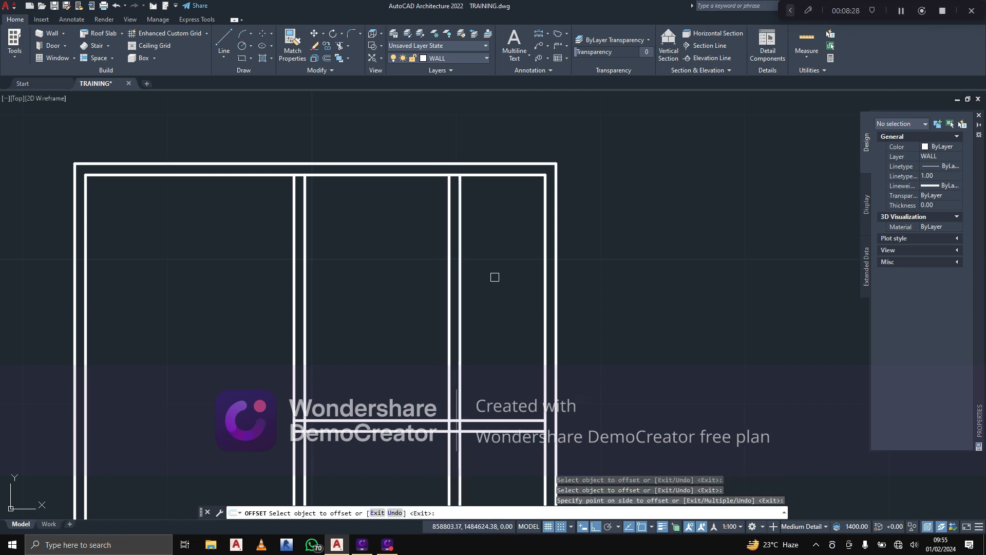
pyautogui.press('Escape')
# Trim away both new vertical partition lines below the middle horizontal partition with a fence, and end the Trim command
pyautogui.click(341, 45)
pyautogui.moveTo(469, 451); pyautogui.dragTo(431, 278, button='middle')
pyautogui.moveTo(458, 362); pyautogui.dragTo(479, 398, button='middle')
pyautogui.scroll(2, 467, 347)
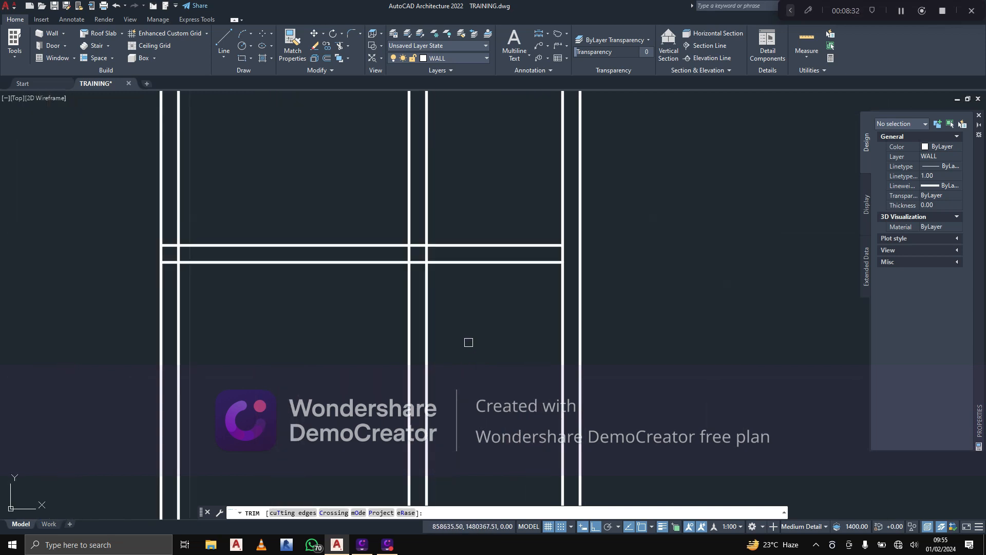
pyautogui.click(467, 343)
pyautogui.click(367, 348)
pyautogui.click(367, 348)
pyautogui.click(442, 309)
pyautogui.scroll(-2, 459, 289)
pyautogui.moveTo(451, 236); pyautogui.dragTo(405, 339, button='middle')
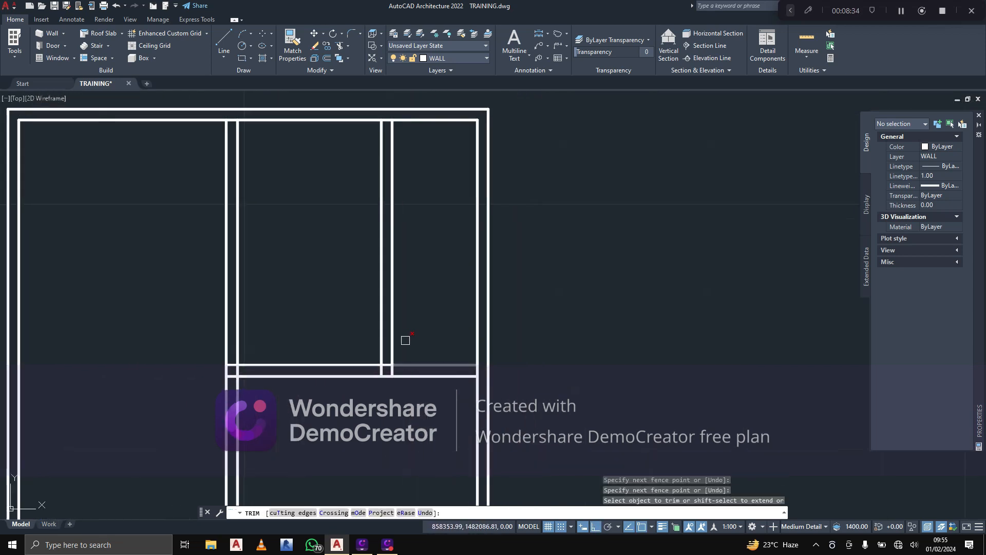
pyautogui.moveTo(397, 289); pyautogui.dragTo(395, 316, button='middle')
pyautogui.press('Escape')
# Offset the inner line of the top wall downward by 3000 into the building
pyautogui.moveTo(339, 352); pyautogui.dragTo(345, 379, button='middle')
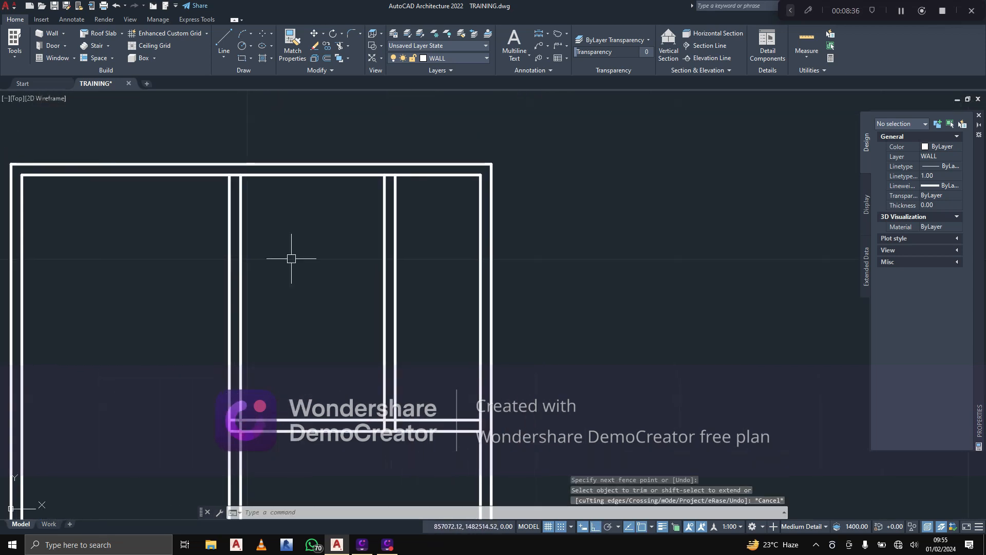
pyautogui.click(325, 60)
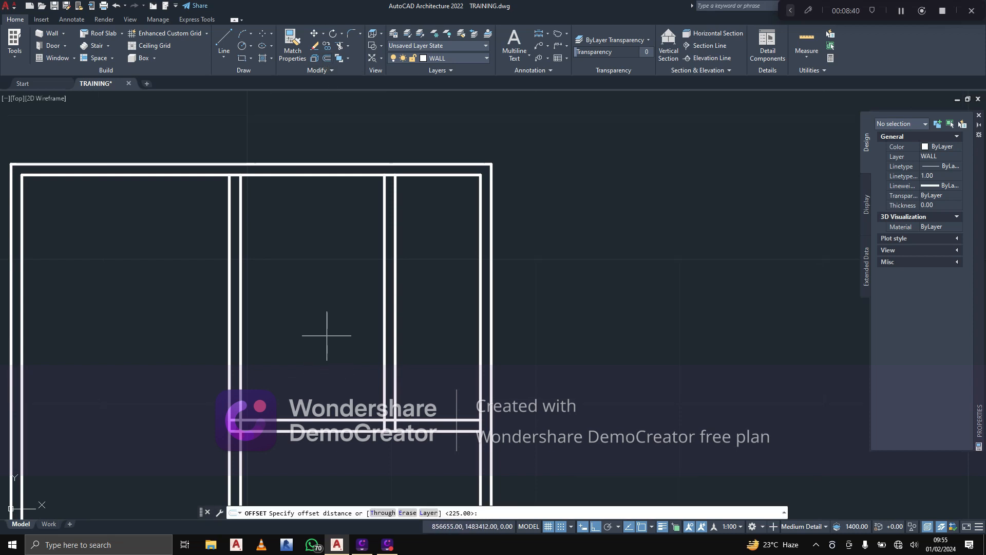
pyautogui.write('3000')
pyautogui.press('Return')
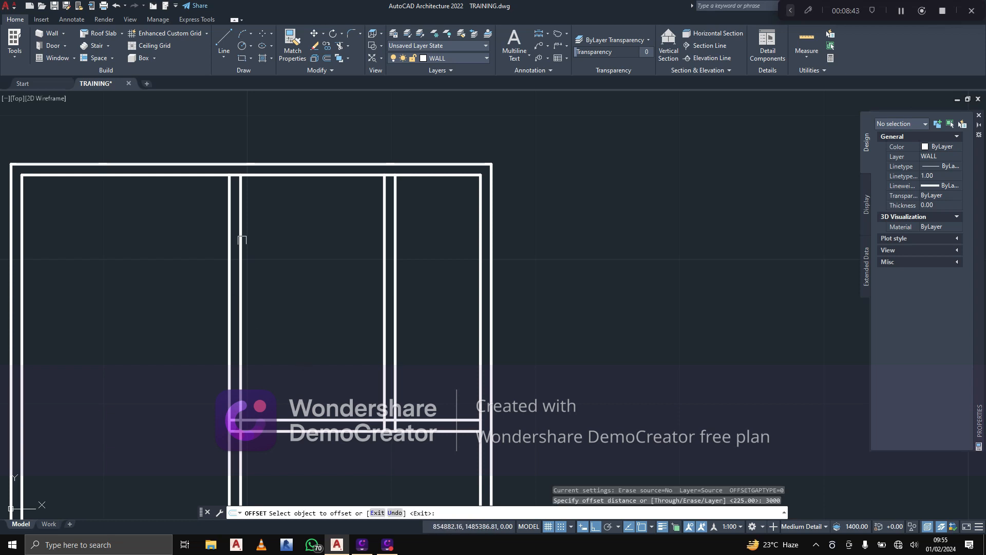
pyautogui.click(321, 174)
pyautogui.click(306, 304)
pyautogui.click(307, 319)
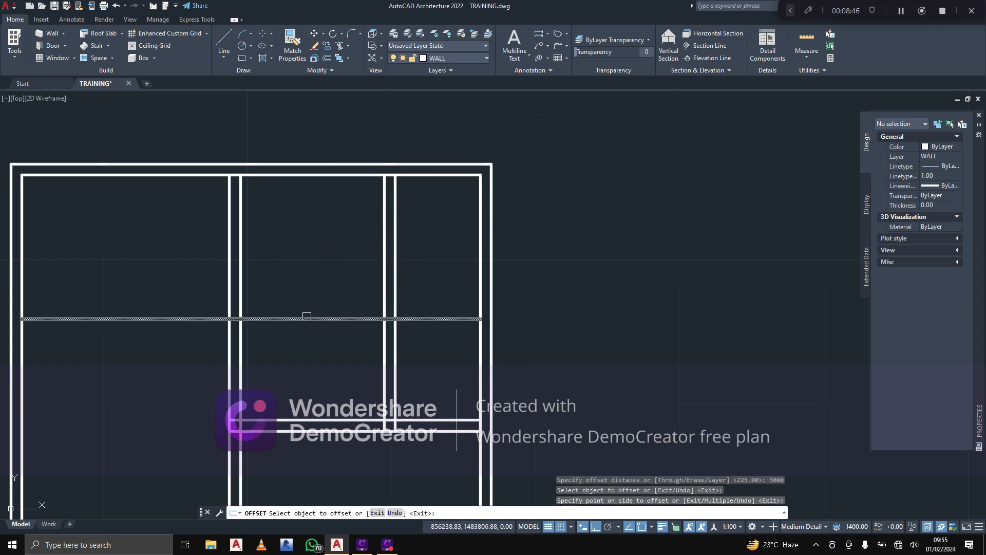
# Offset the new horizontal partition line downward by 225 and end the Offset command
pyautogui.write('22')
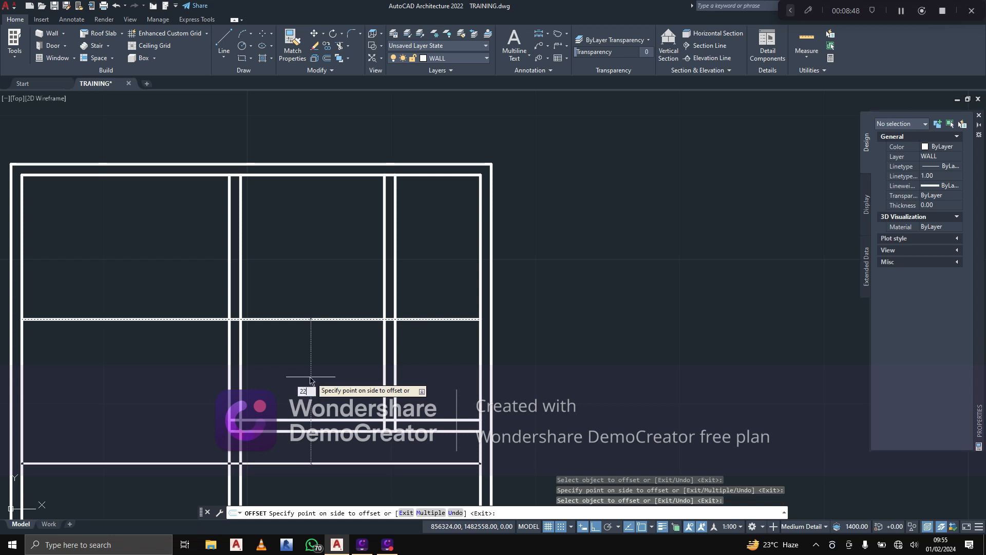
pyautogui.write('5')
pyautogui.press('Return')
pyautogui.press('Escape')
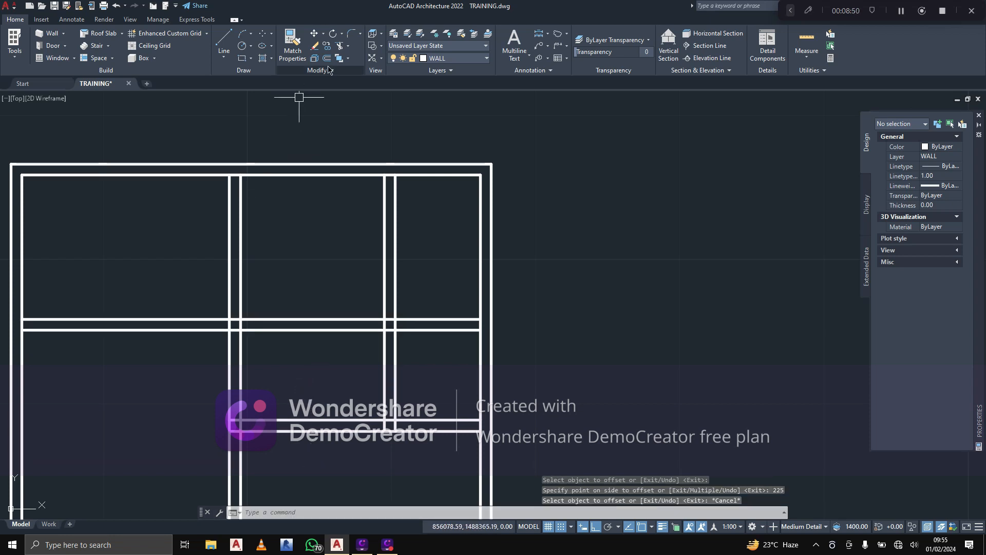
# Trim both new horizontal partition lines out of the left room with a fence
pyautogui.click(339, 45)
pyautogui.moveTo(197, 362); pyautogui.dragTo(198, 298)
pyautogui.moveTo(301, 367); pyautogui.dragTo(305, 380)
pyautogui.moveTo(292, 402); pyautogui.dragTo(279, 348, button='middle')
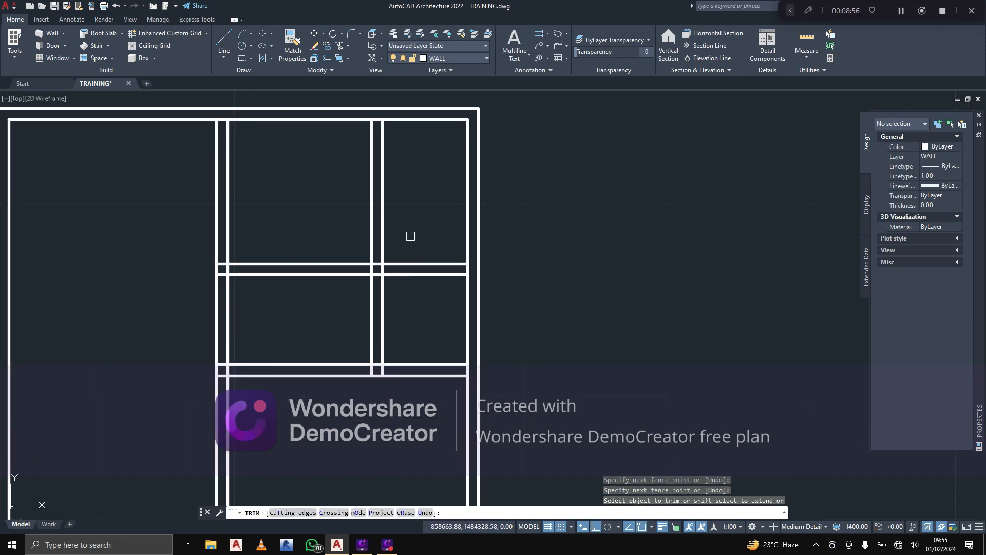
# Trim the right vertical partition lines between the two horizontal partitions, including their stubs inside the lower partition
pyautogui.scroll(2, 429, 248)
pyautogui.moveTo(367, 359); pyautogui.dragTo(391, 304, button='middle')
pyautogui.moveTo(415, 310); pyautogui.dragTo(323, 318)
pyautogui.moveTo(415, 352); pyautogui.dragTo(401, 312, button='middle')
pyautogui.scroll(2, 366, 343)
pyautogui.moveTo(369, 343); pyautogui.dragTo(310, 352)
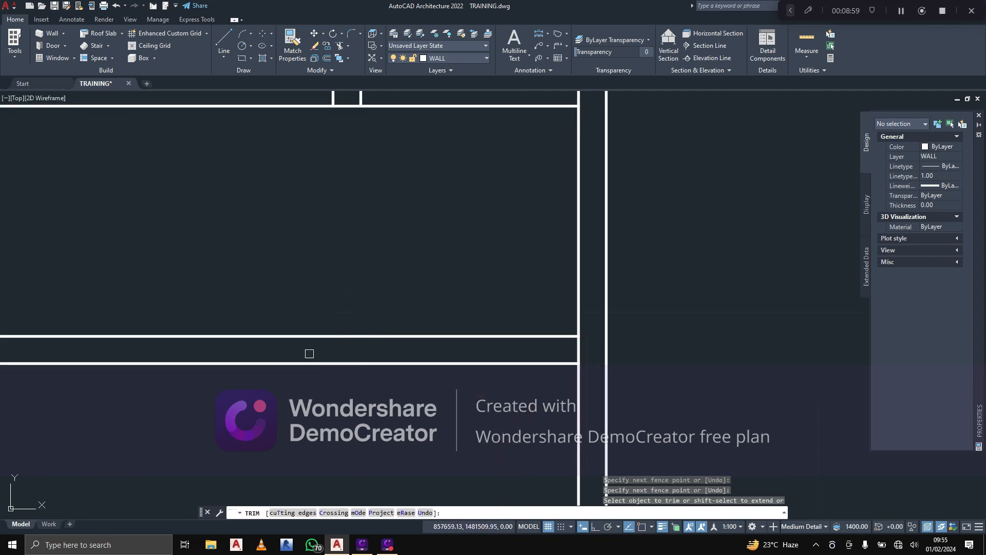
# Trim the ends of the lower horizontal partition lines inside the long vertical partition and end the Trim command
pyautogui.scroll(-2, 308, 352)
pyautogui.moveTo(304, 311); pyautogui.dragTo(380, 283, button='middle')
pyautogui.scroll(3, 190, 334)
pyautogui.moveTo(108, 272); pyautogui.dragTo(105, 307)
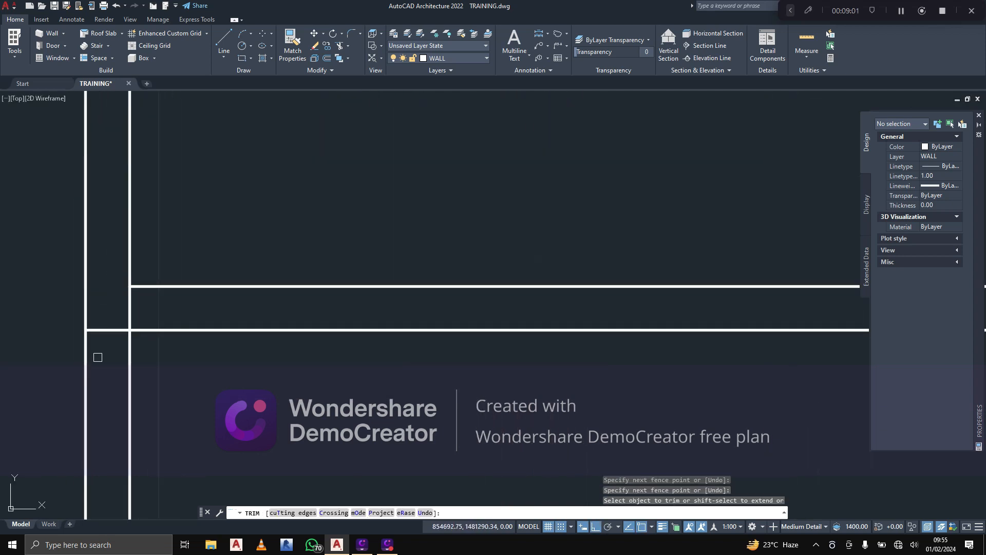
pyautogui.moveTo(95, 364); pyautogui.dragTo(103, 294)
pyautogui.scroll(-3, 173, 264)
pyautogui.scroll(-2, 266, 279)
pyautogui.moveTo(286, 236)
pyautogui.mouseDown(button='middle')
pyautogui.moveTo(265, 280)
pyautogui.moveTo(302, 303)
pyautogui.moveTo(291, 273)
pyautogui.moveTo(302, 348)
pyautogui.moveTo(299, 242)
pyautogui.moveTo(350, 306)
pyautogui.mouseUp(button='middle')
pyautogui.scroll(3, 342, 271)
pyautogui.moveTo(368, 195); pyautogui.dragTo(369, 237, button='middle')
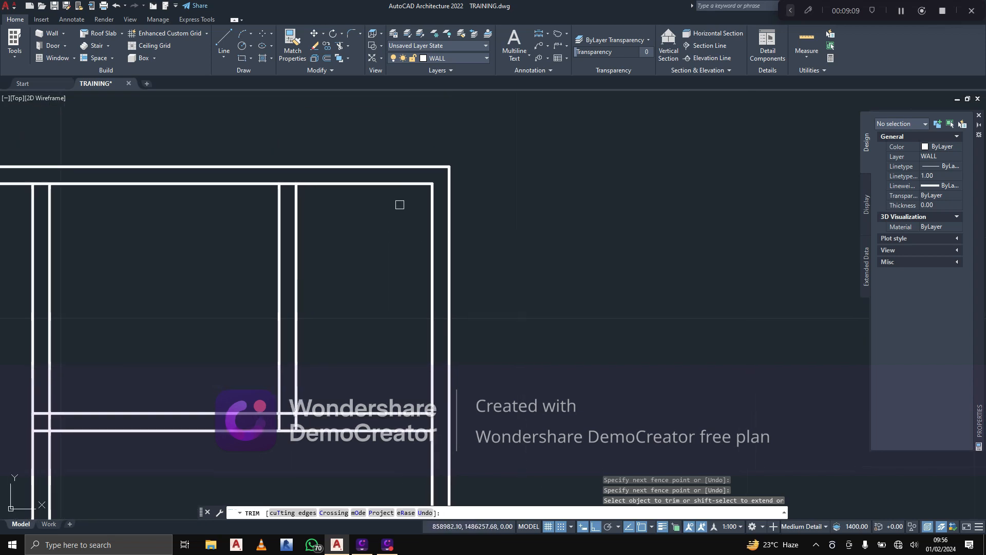
pyautogui.press('Escape')
# Offset the upper line of the upper horizontal partition upward by 1500
pyautogui.click(327, 59)
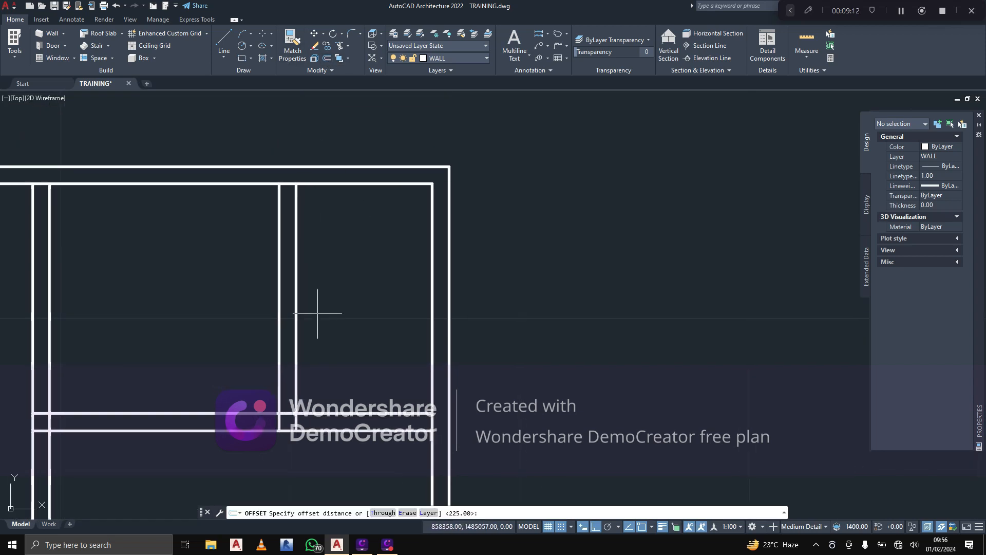
pyautogui.write('1500')
pyautogui.press('Return')
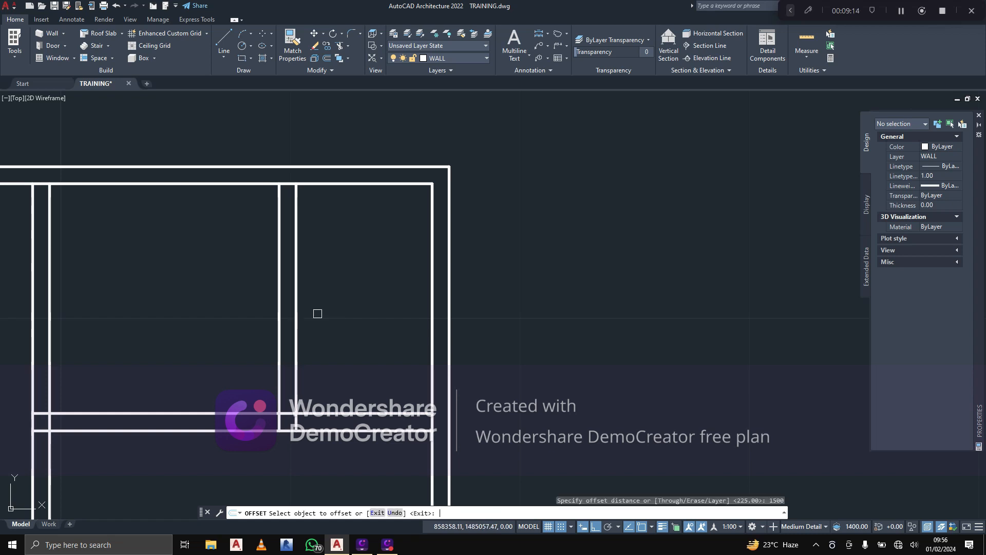
pyautogui.click(321, 413)
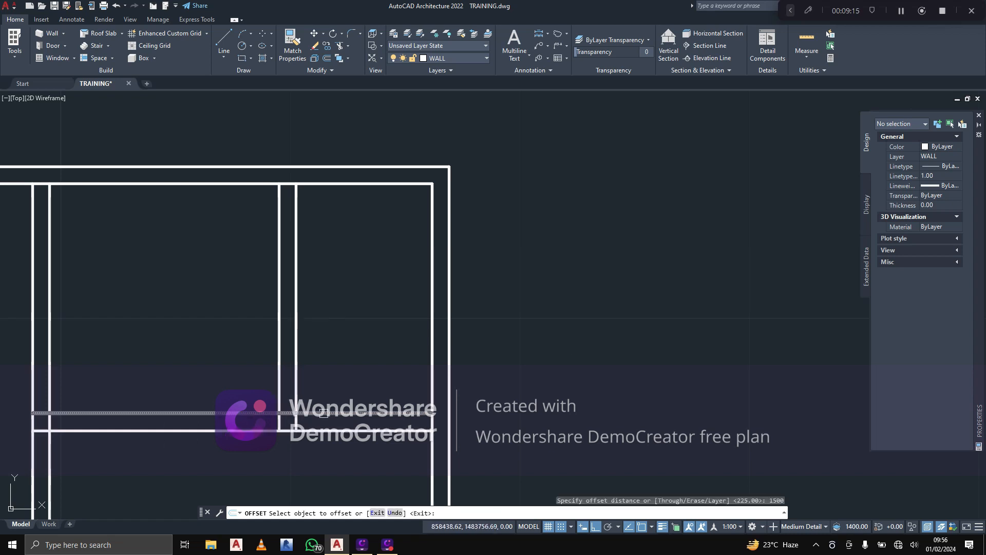
pyautogui.click(368, 305)
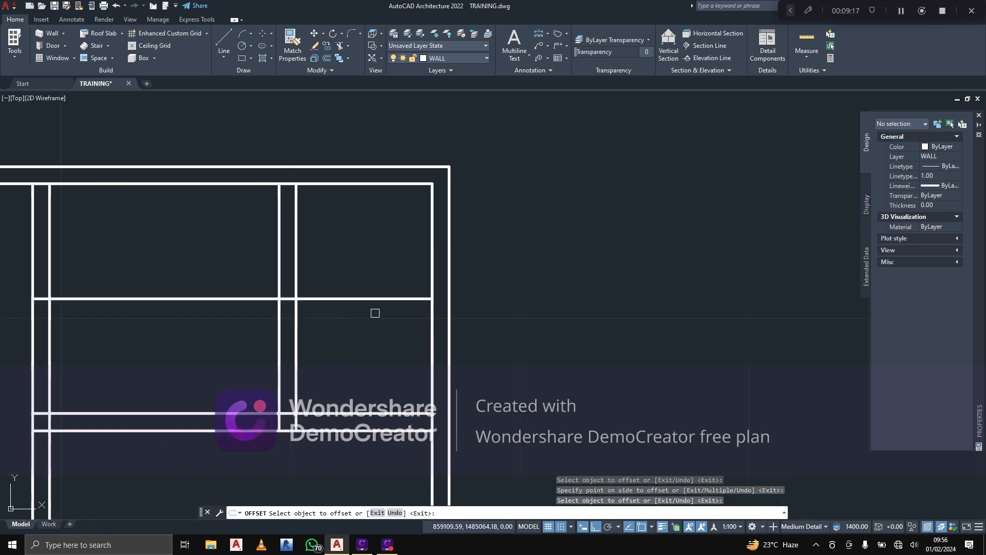
# Offset the new horizontal line upward by 225 to give the wall thickness, and end the Offset command
pyautogui.click(379, 298)
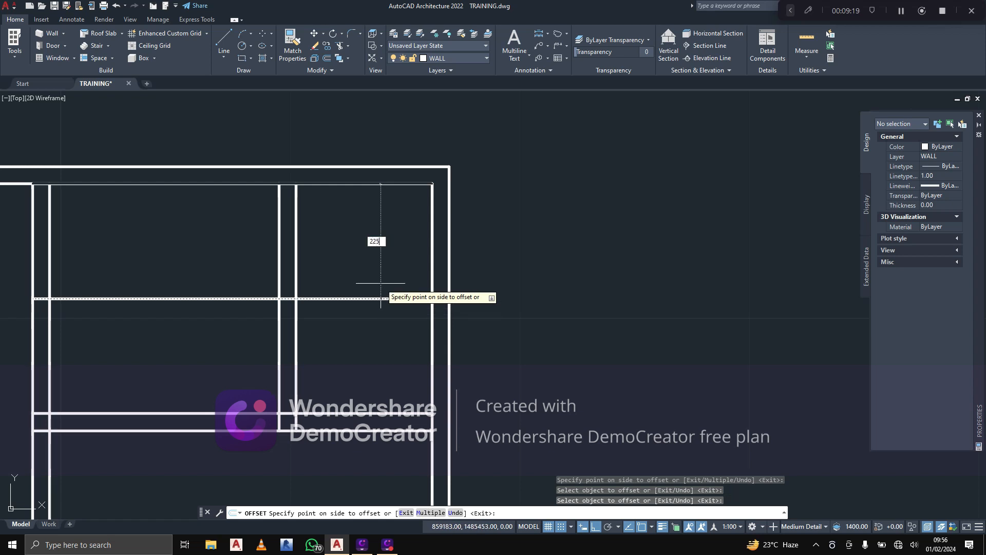
pyautogui.press('Return')
pyautogui.press('Escape')
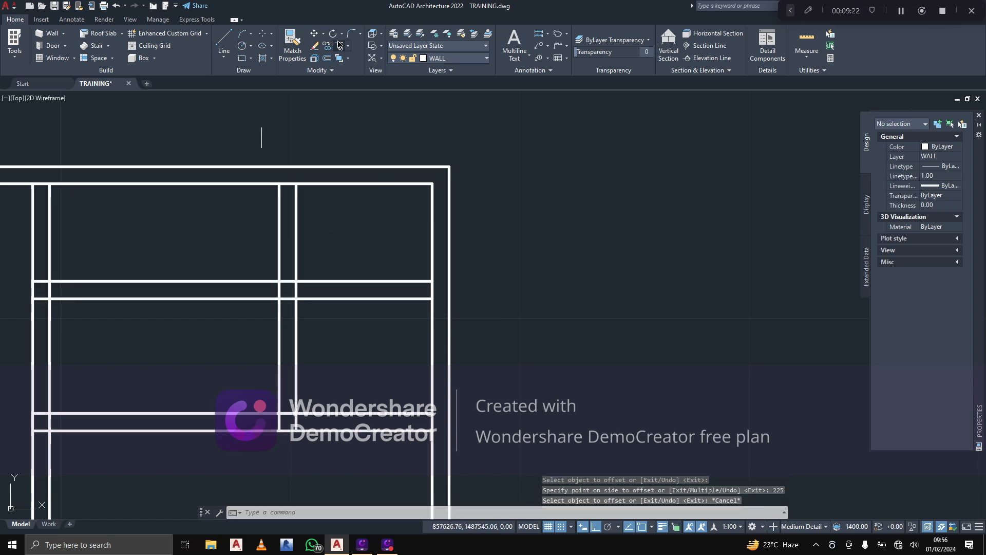
# Trim the two new horizontal lines between the vertical partitions and extend the wall lines around the upper-right corner to the outer faces
pyautogui.click(338, 44)
pyautogui.scroll(4, 213, 325)
pyautogui.click(269, 293)
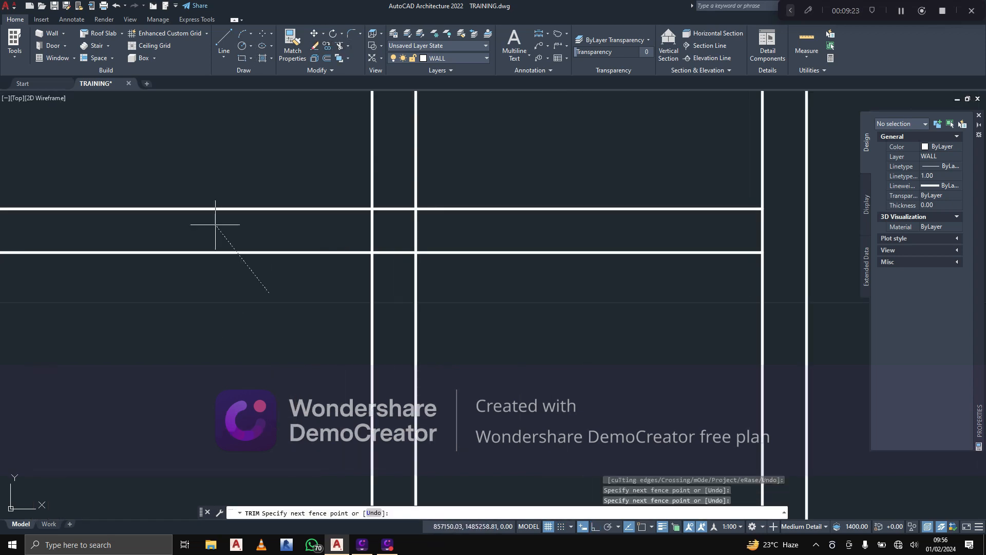
pyautogui.press('Return')
pyautogui.scroll(-5, 308, 218)
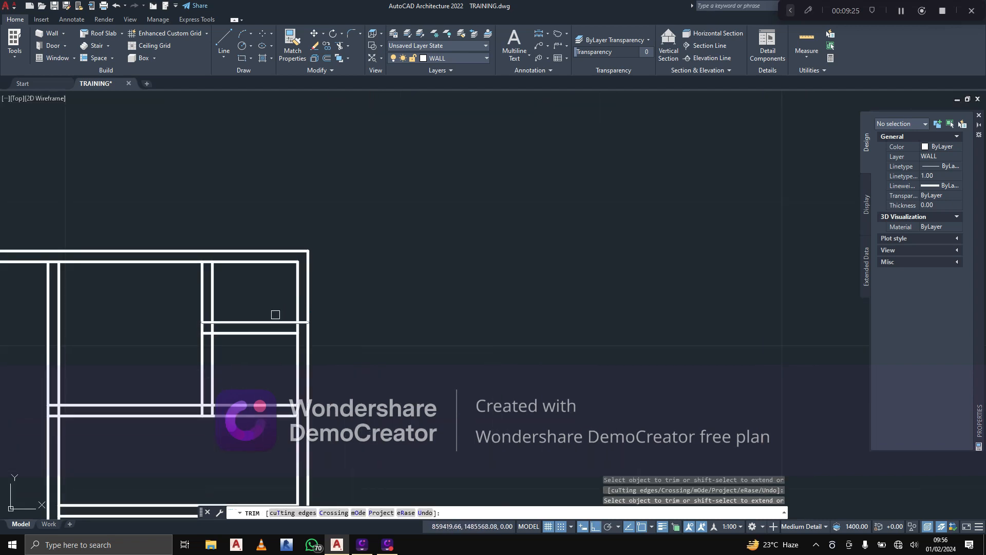
pyautogui.scroll(2, 271, 261)
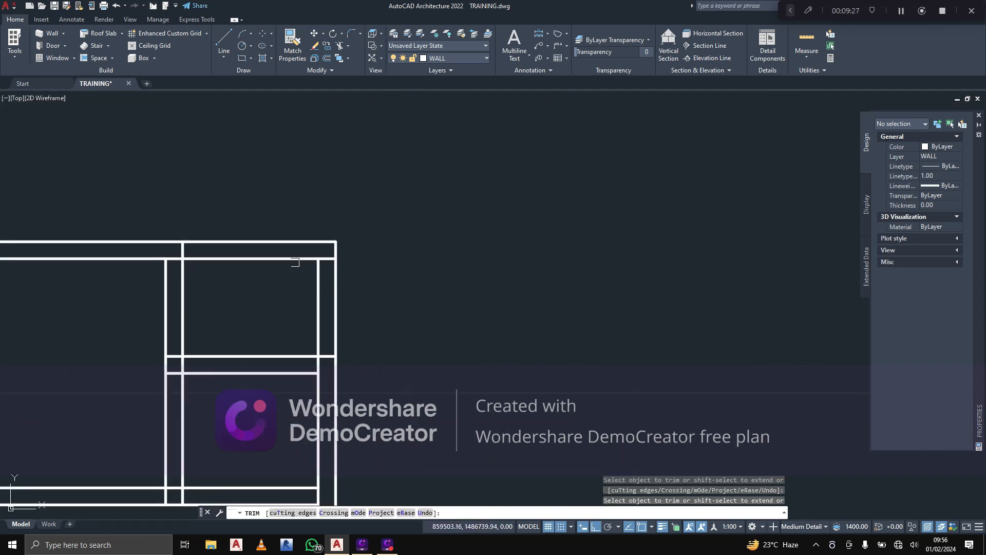
# Trim the top and right wall lines around the upper-right corner room with fences to recess that corner
pyautogui.click(266, 278)
pyautogui.click(270, 227)
pyautogui.click(277, 271)
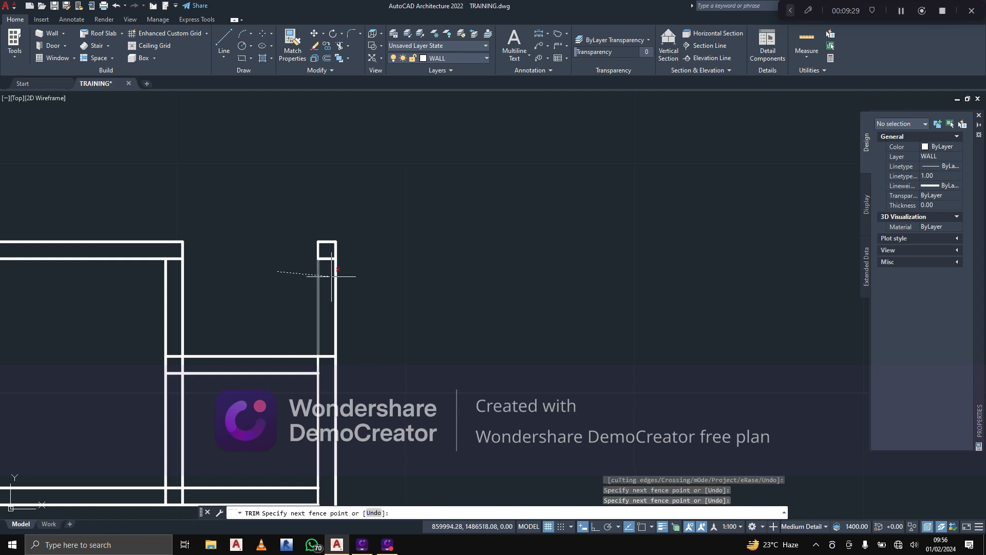
pyautogui.click(363, 276)
# Inspect the recessed upper-right corner, the wall junctions and the partitions across the plan, and end the Trim command
pyautogui.moveTo(289, 314); pyautogui.dragTo(396, 222, button='middle')
pyautogui.scroll(2, 271, 326)
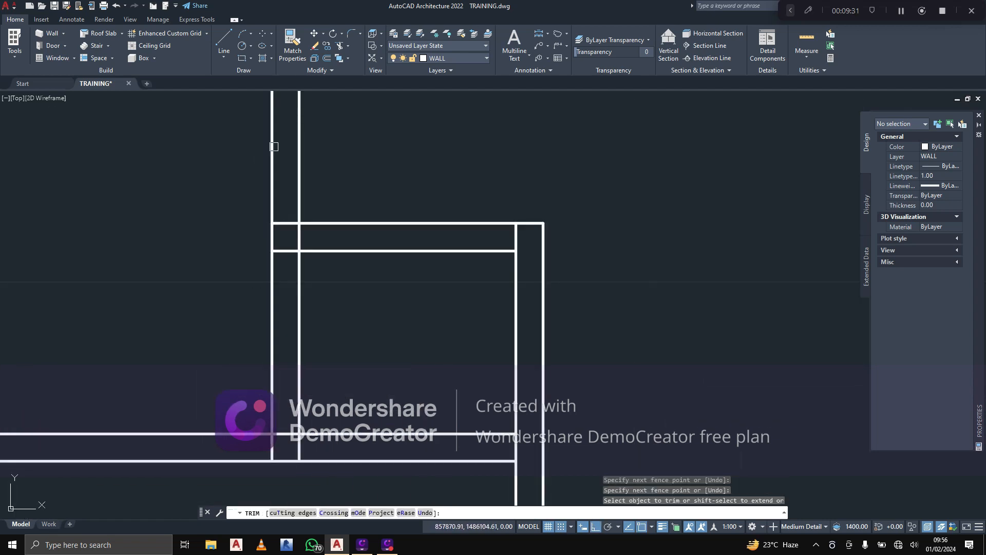
pyautogui.moveTo(293, 213); pyautogui.dragTo(291, 241, button='middle')
pyautogui.scroll(-2, 391, 189)
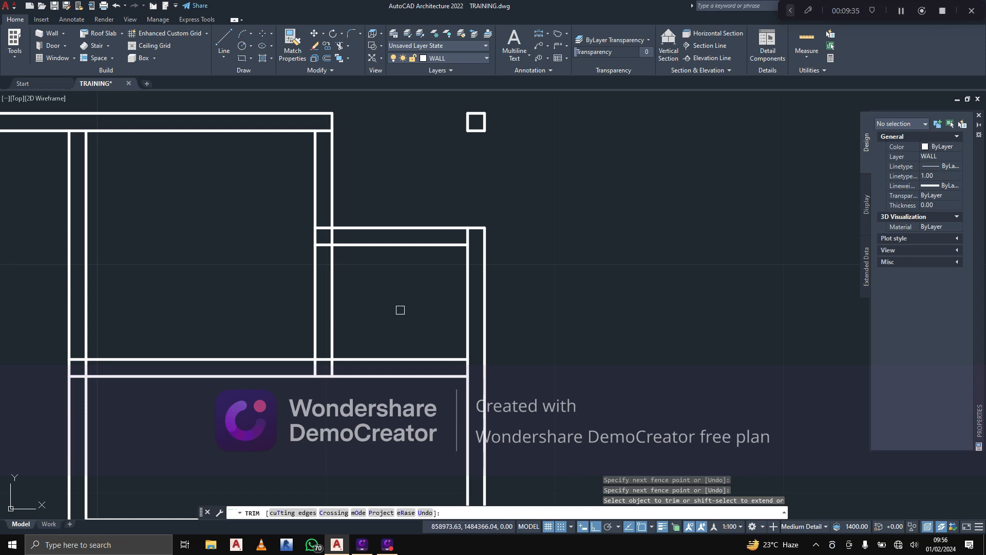
pyautogui.moveTo(404, 348); pyautogui.dragTo(438, 242, button='middle')
pyautogui.scroll(-2, 322, 381)
pyautogui.moveTo(309, 348); pyautogui.dragTo(313, 263, button='middle')
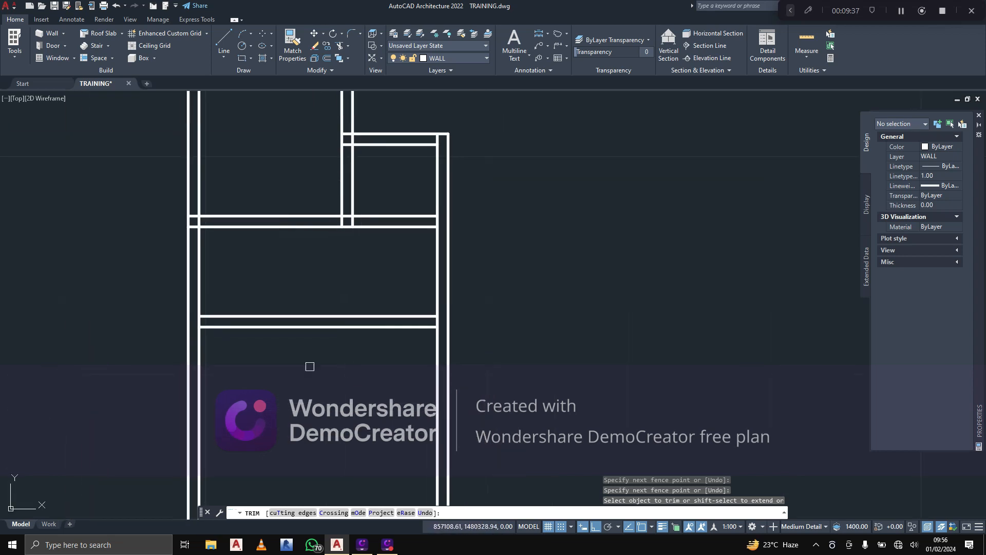
pyautogui.moveTo(316, 366); pyautogui.dragTo(339, 322, button='middle')
pyautogui.scroll(-3, 322, 399)
pyautogui.moveTo(322, 398)
pyautogui.mouseDown(button='middle')
pyautogui.moveTo(330, 358)
pyautogui.moveTo(311, 376)
pyautogui.moveTo(309, 351)
pyautogui.mouseUp(button='middle')
pyautogui.scroll(3, 356, 334)
pyautogui.scroll(-3, 309, 350)
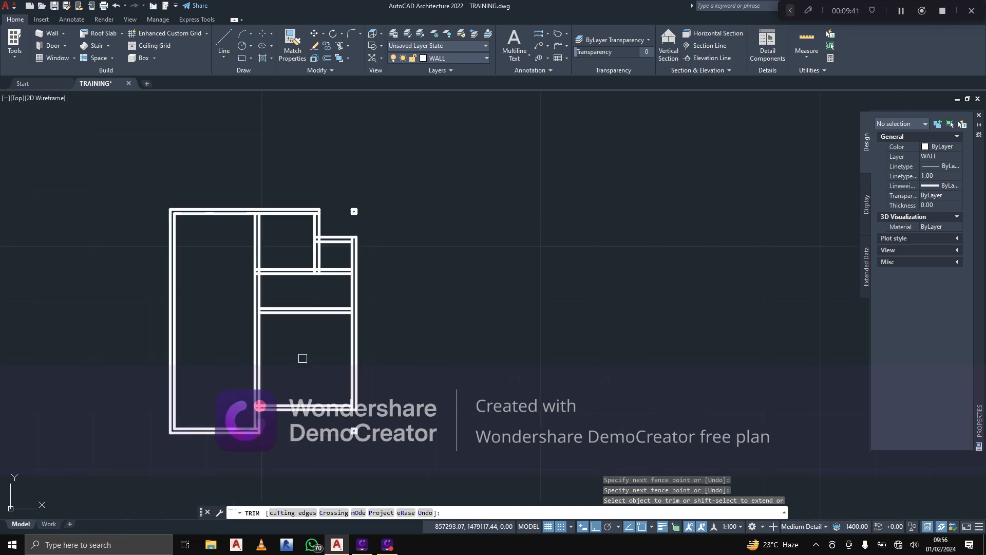
pyautogui.scroll(6, 310, 315)
pyautogui.scroll(-2, 322, 322)
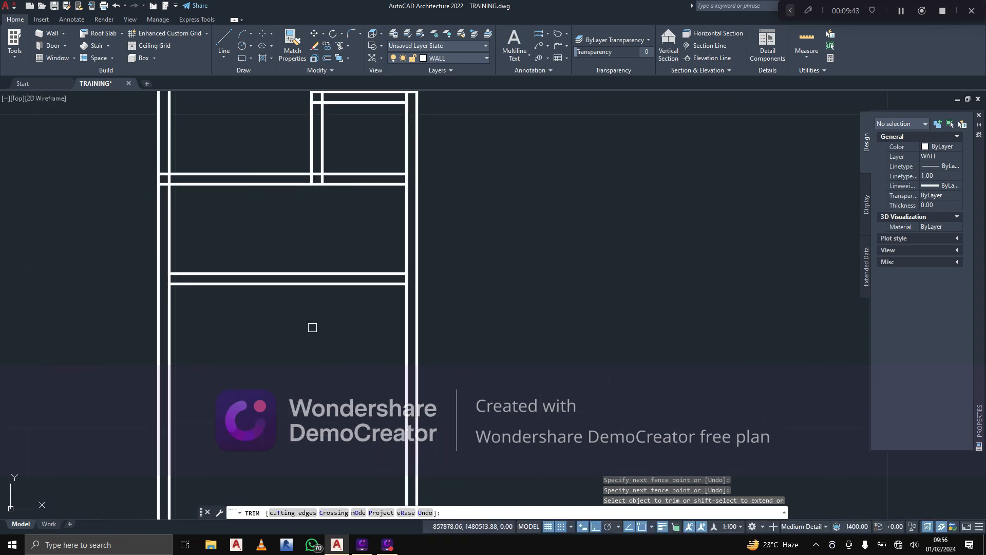
pyautogui.moveTo(312, 327); pyautogui.dragTo(315, 375, button='middle')
pyautogui.moveTo(292, 370); pyautogui.dragTo(283, 298, button='middle')
pyautogui.scroll(-2, 282, 298)
pyautogui.press('Escape')
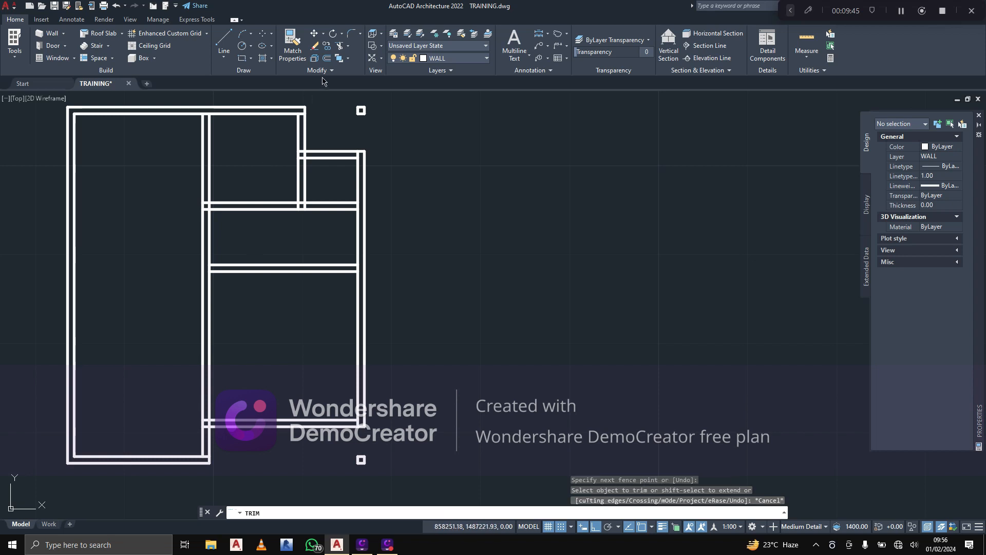
# Offset the inner line of the recessed lower-right wall upward by 4000 and end the Offset command
pyautogui.click(327, 58)
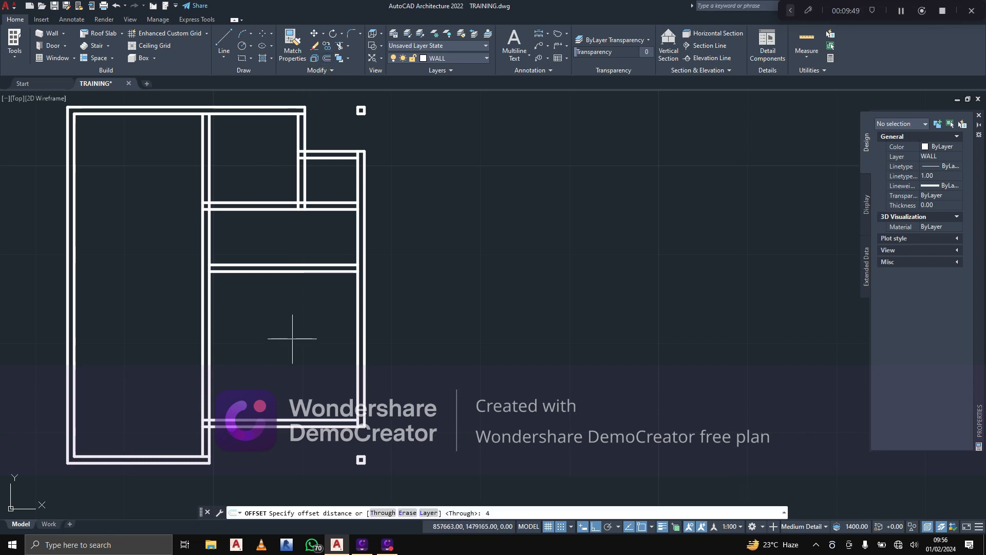
pyautogui.press('Return')
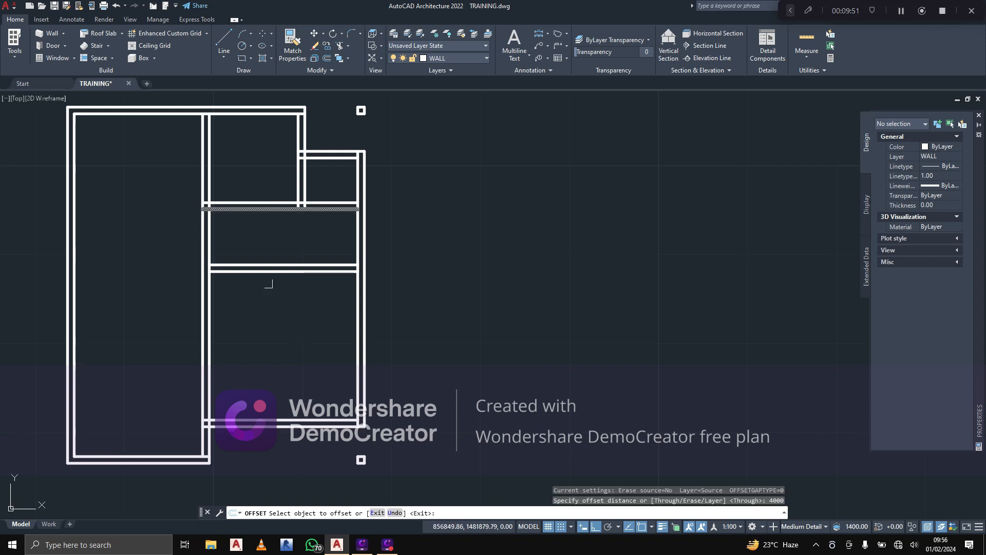
pyautogui.scroll(3, 267, 282)
pyautogui.click(311, 487)
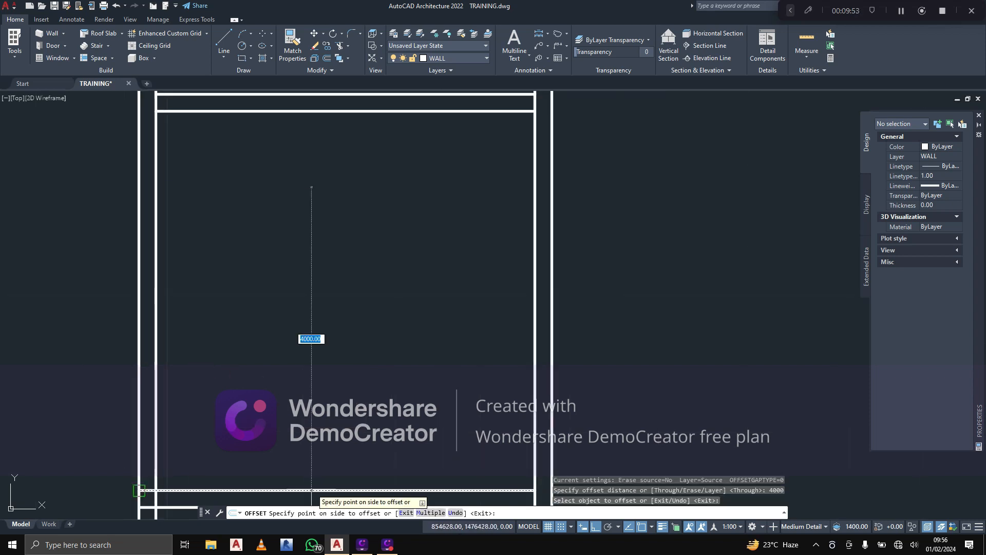
pyautogui.click(323, 236)
pyautogui.scroll(-2, 305, 247)
pyautogui.press('Escape')
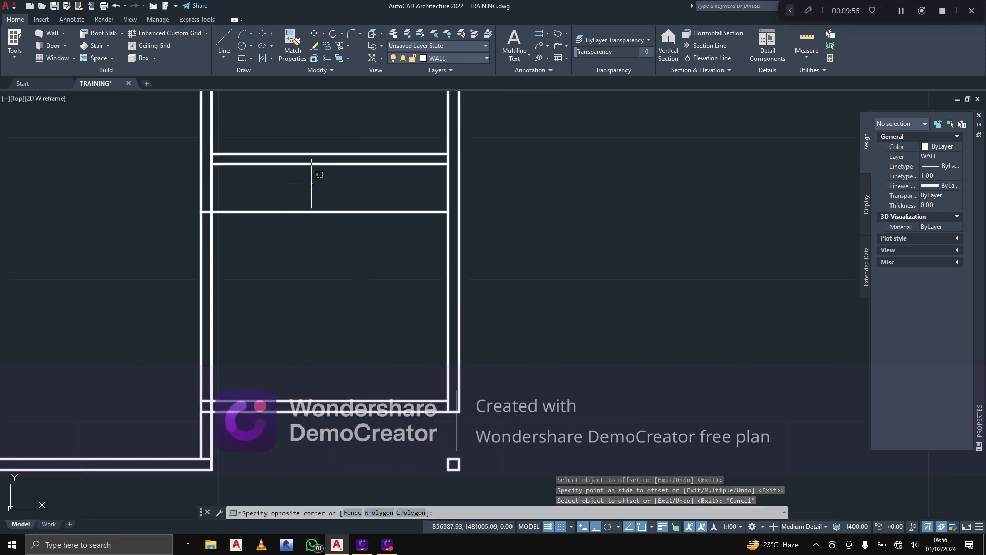
# Move both lines of the lower horizontal partition down so its lower line meets the line offset at 4000
pyautogui.click(319, 187)
pyautogui.click(279, 150)
pyautogui.rightClick(351, 192)
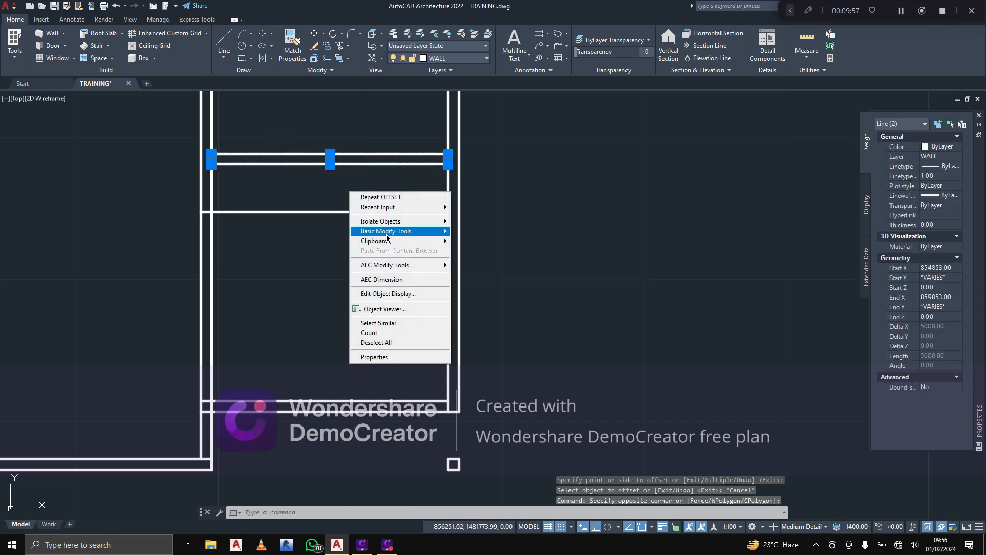
pyautogui.moveTo(388, 232)
pyautogui.click(474, 232)
pyautogui.scroll(2, 406, 163)
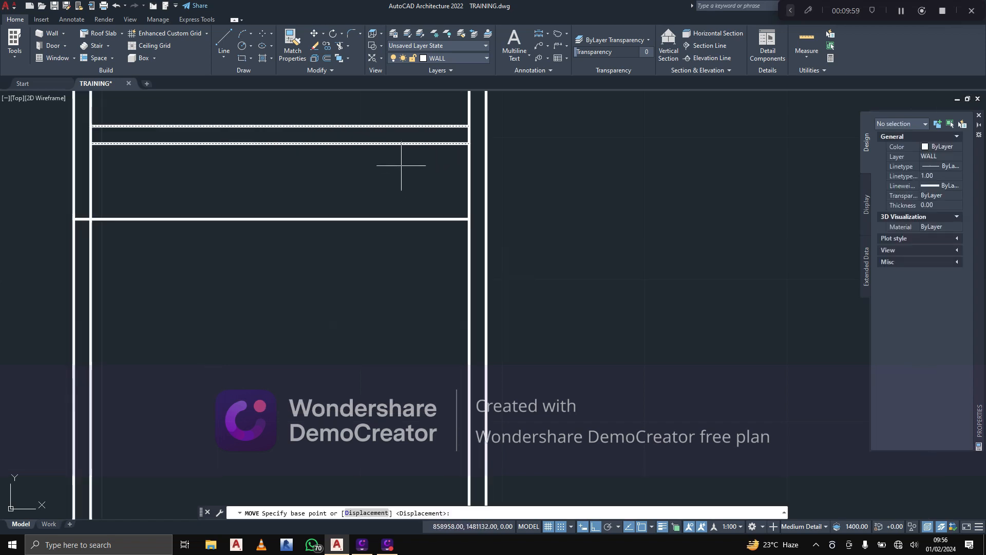
pyautogui.click(472, 145)
pyautogui.click(468, 219)
pyautogui.scroll(-3, 472, 228)
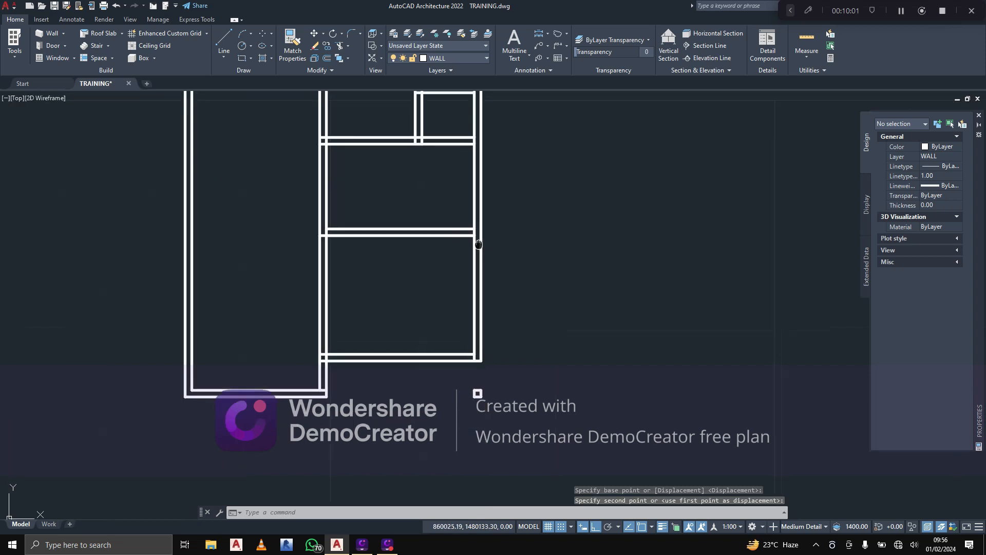
pyautogui.moveTo(393, 246)
pyautogui.mouseDown(button='middle')
pyautogui.moveTo(386, 320)
pyautogui.moveTo(380, 276)
pyautogui.moveTo(372, 292)
pyautogui.mouseUp(button='middle')
pyautogui.scroll(3, 376, 292)
pyautogui.scroll(-2, 401, 360)
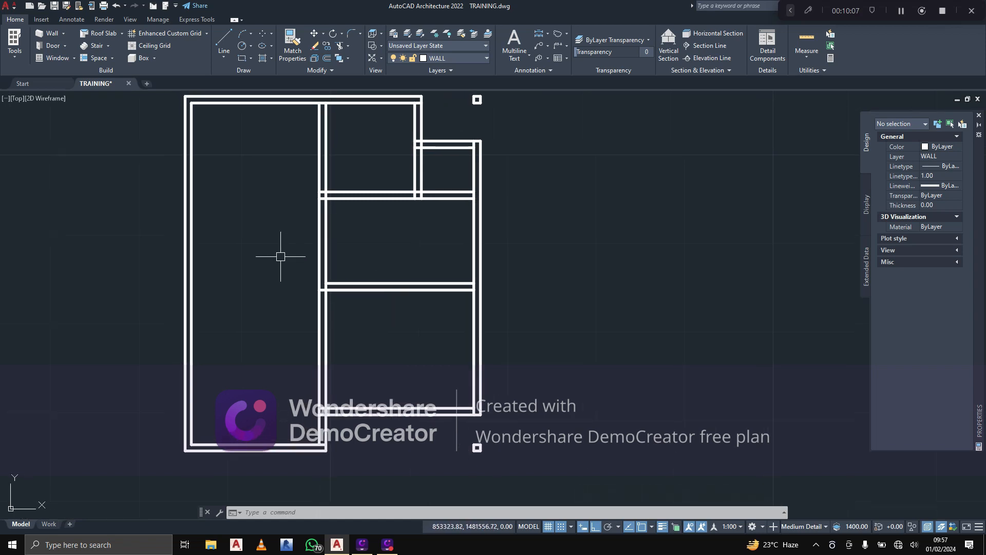
pyautogui.moveTo(302, 321); pyautogui.dragTo(309, 343, button='middle')
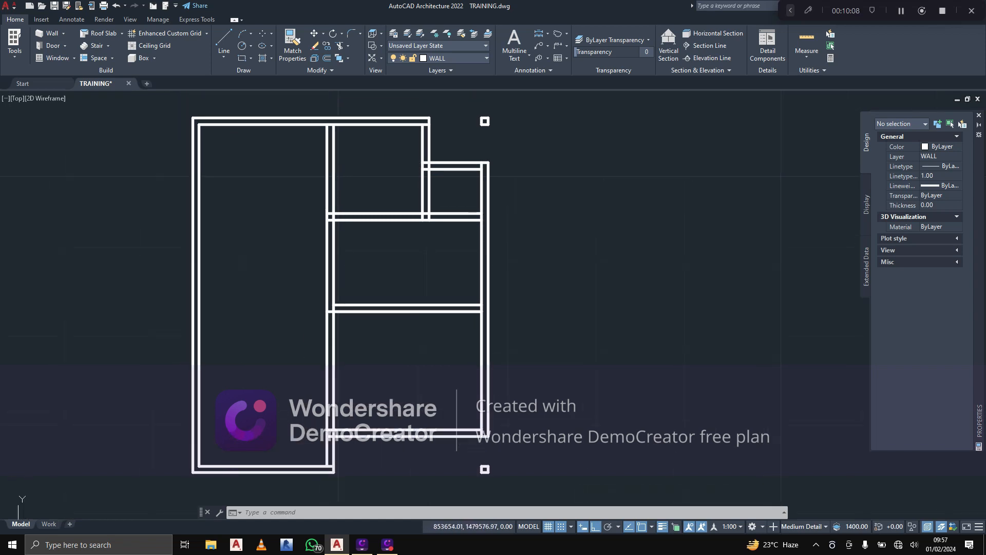
pyautogui.click(327, 58)
pyautogui.scroll(4, 352, 286)
pyautogui.click(354, 294)
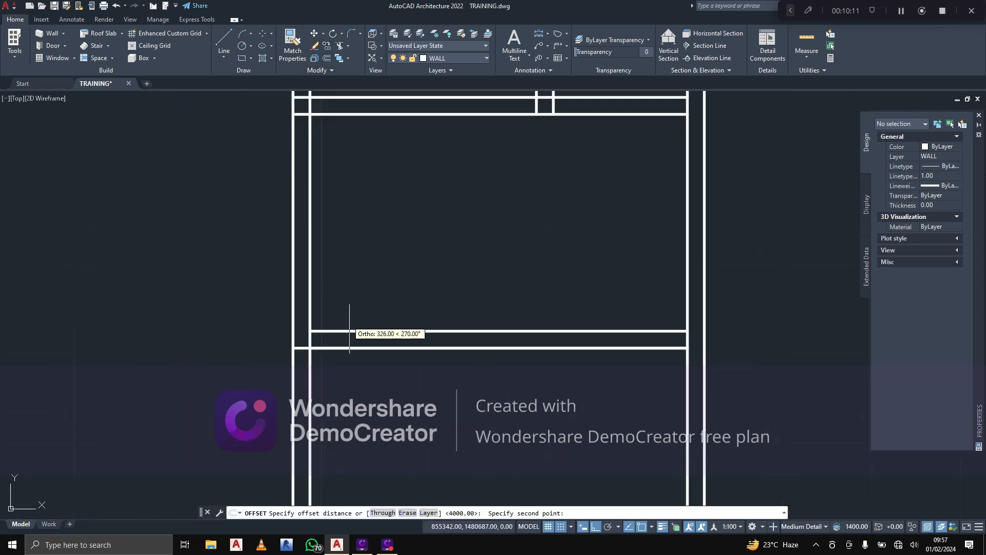
pyautogui.scroll(-4, 354, 368)
pyautogui.click(354, 368)
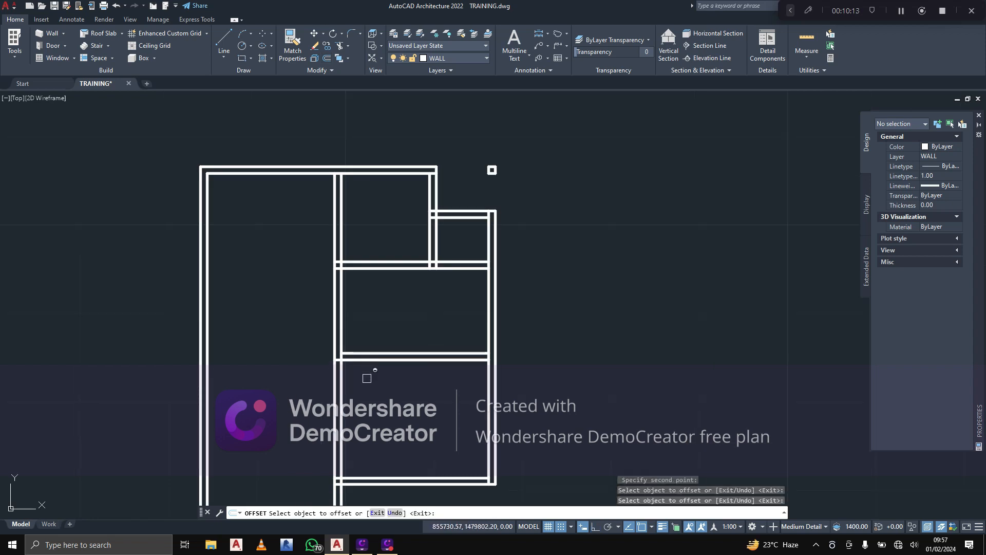
pyautogui.press('F8')
pyautogui.press('Escape')
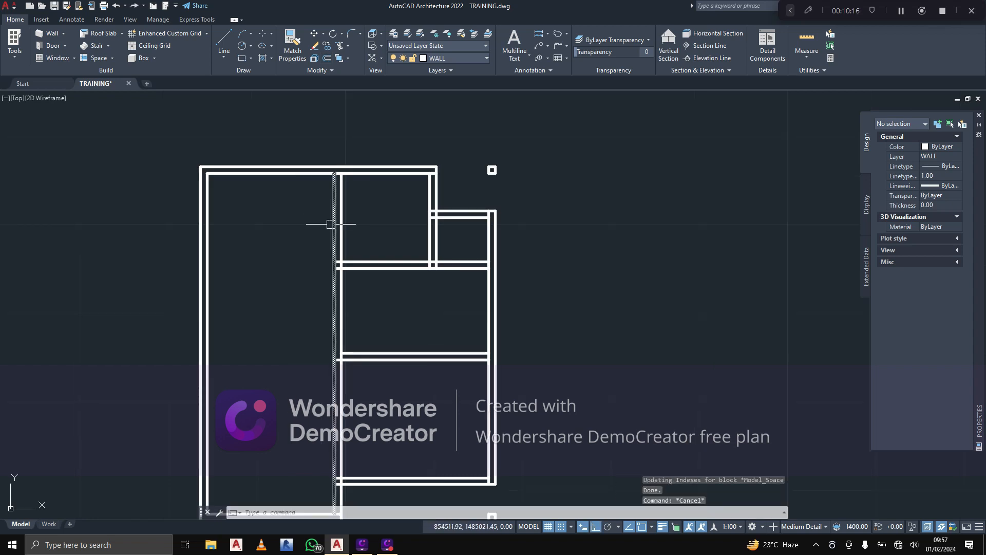
# Extend both lines of the moved horizontal partition across the left room to the left wall's inner line
pyautogui.click(338, 46)
pyautogui.keyDown('shift'); pyautogui.click(362, 376); pyautogui.keyUp('shift')
pyautogui.keyDown('shift'); pyautogui.click(358, 326); pyautogui.keyUp('shift')
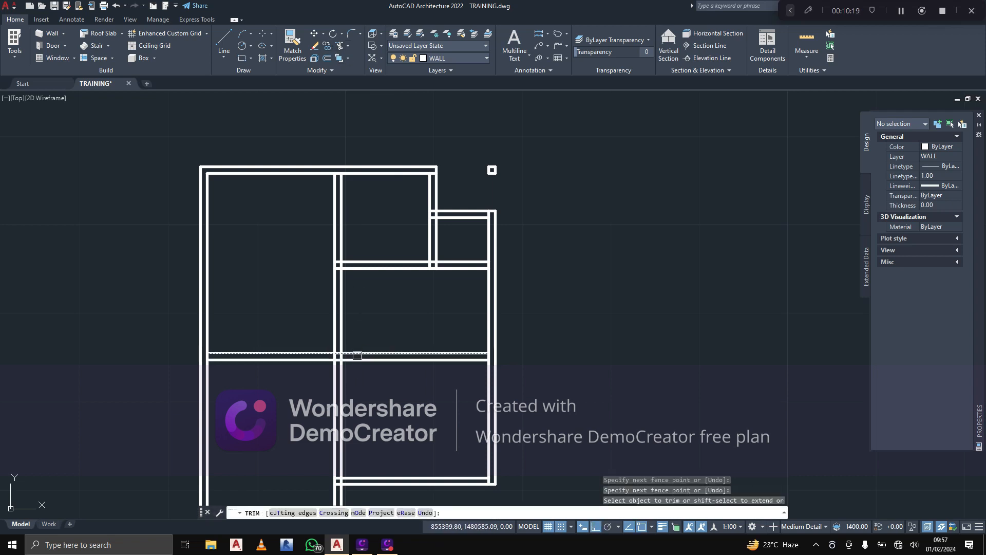
# End the Trim command and offset the top wall's inner line downward by 4000
pyautogui.press('Escape')
pyautogui.press('Escape')
pyautogui.press('Escape')
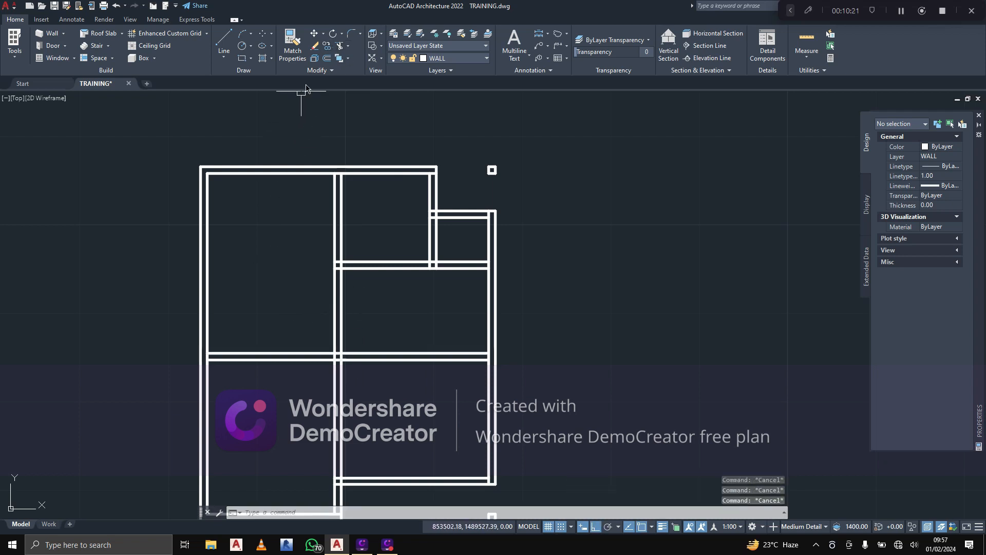
pyautogui.click(327, 58)
pyautogui.scroll(2, 280, 313)
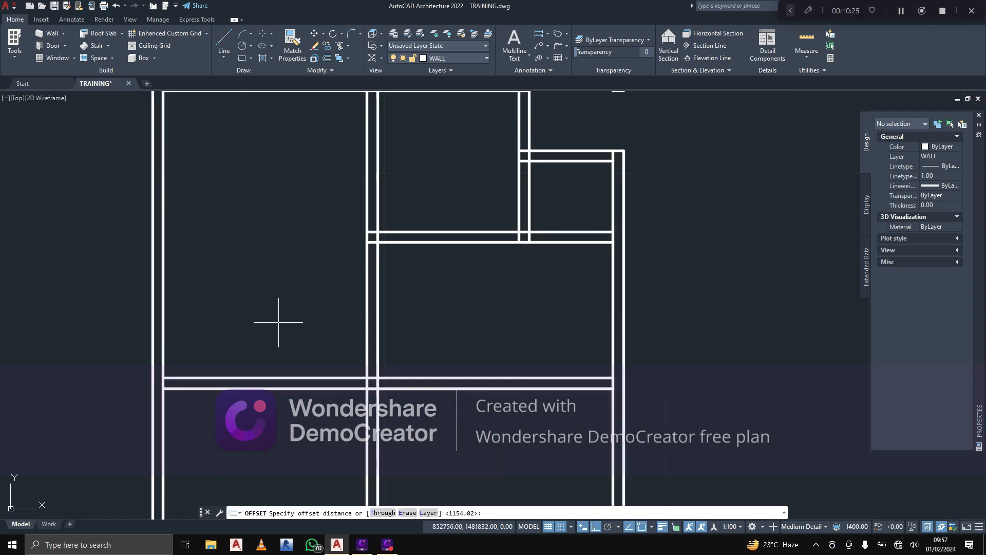
pyautogui.write('4000')
pyautogui.press('Return')
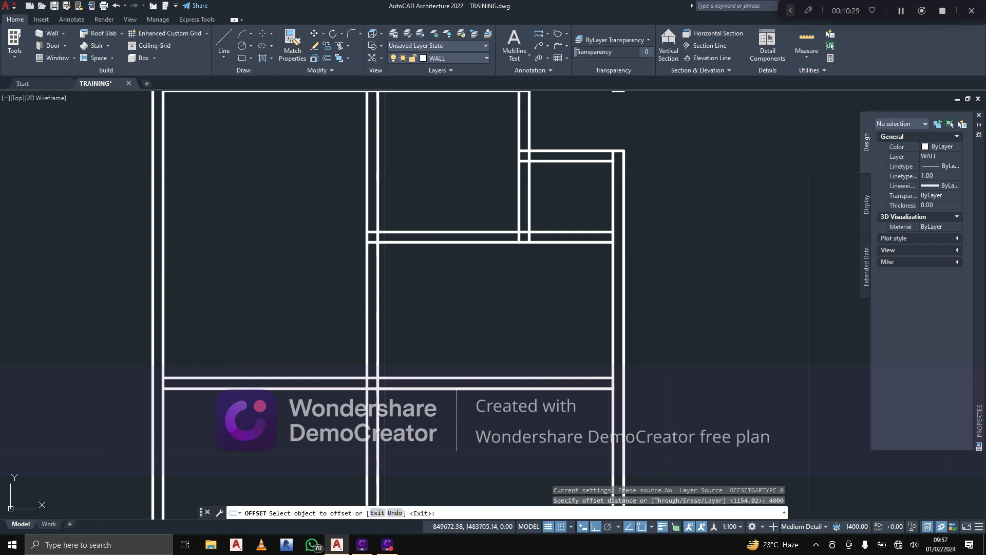
pyautogui.scroll(2, 437, 317)
pyautogui.moveTo(436, 317); pyautogui.dragTo(470, 371, button='middle')
pyautogui.moveTo(350, 167); pyautogui.dragTo(378, 207, button='middle')
pyautogui.scroll(-2, 312, 192)
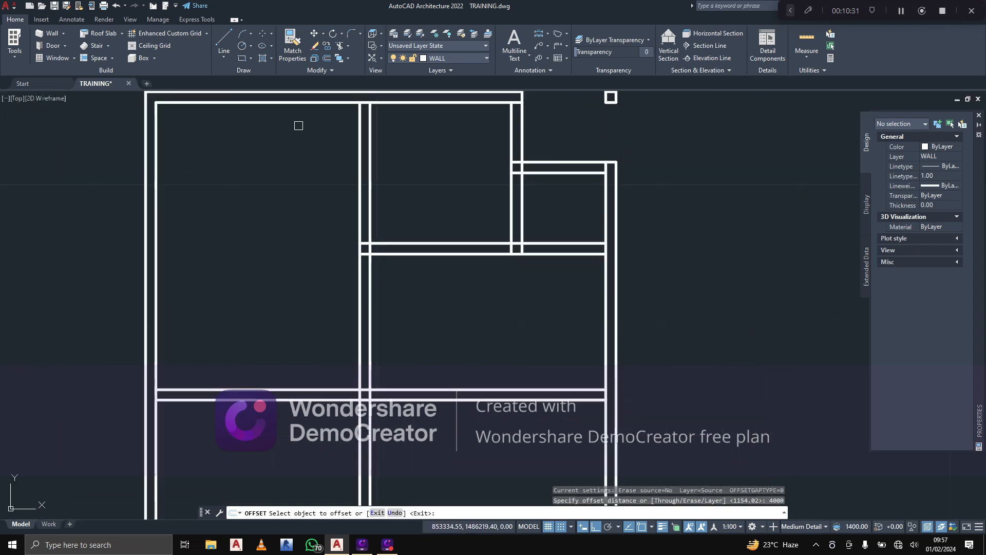
pyautogui.click(298, 102)
pyautogui.click(264, 272)
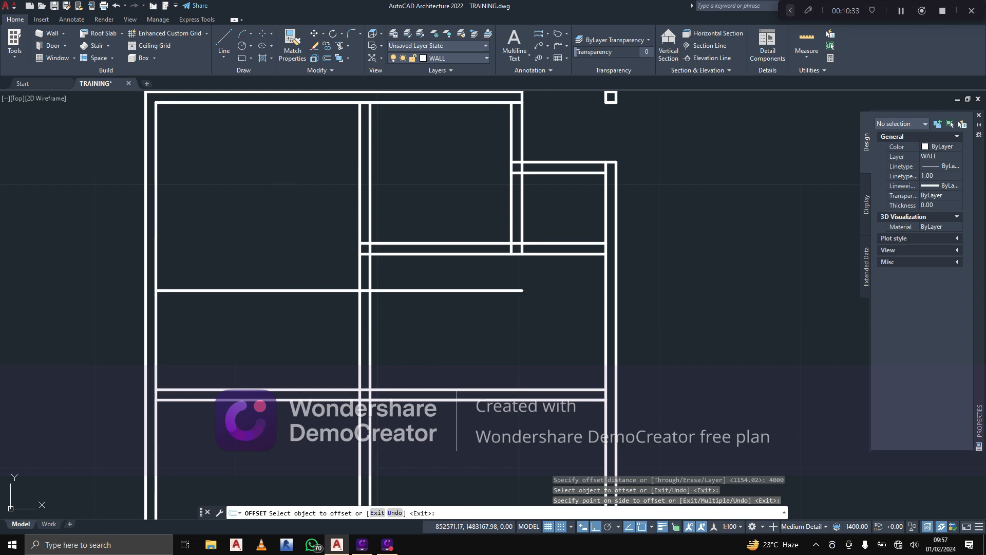
# Offset the new horizontal line downward by 225 to form the second side of the partition
pyautogui.click(265, 290)
pyautogui.write('225')
pyautogui.press('Return')
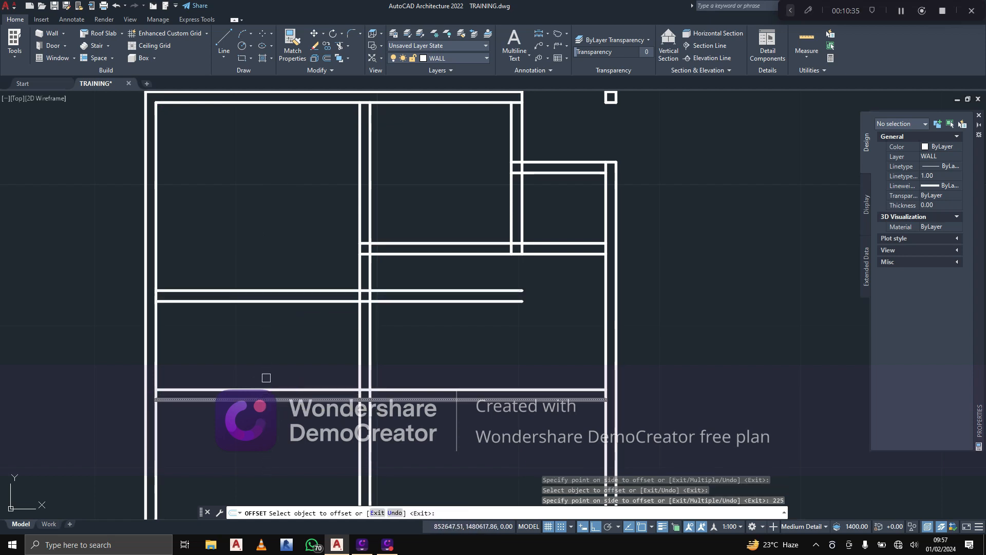
# Offset the left line of the central vertical partition 900 to the left
pyautogui.moveTo(254, 349); pyautogui.dragTo(251, 310, button='middle')
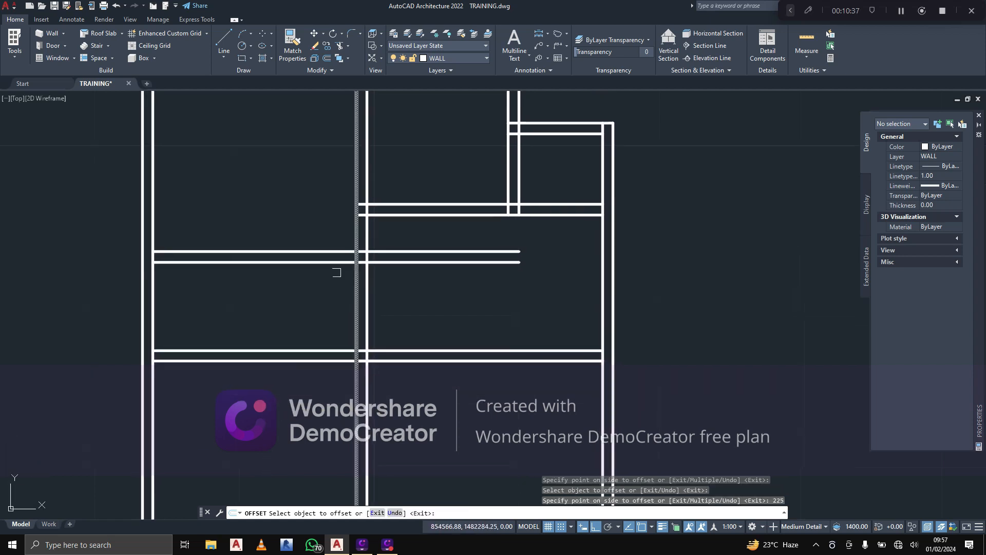
pyautogui.scroll(-3, 336, 272)
pyautogui.scroll(3, 328, 286)
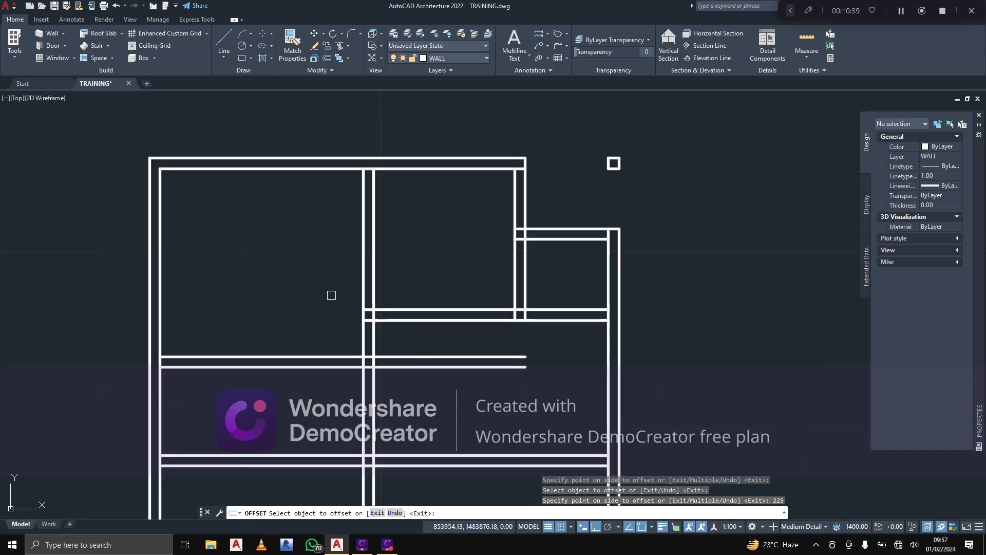
pyautogui.scroll(4, 365, 375)
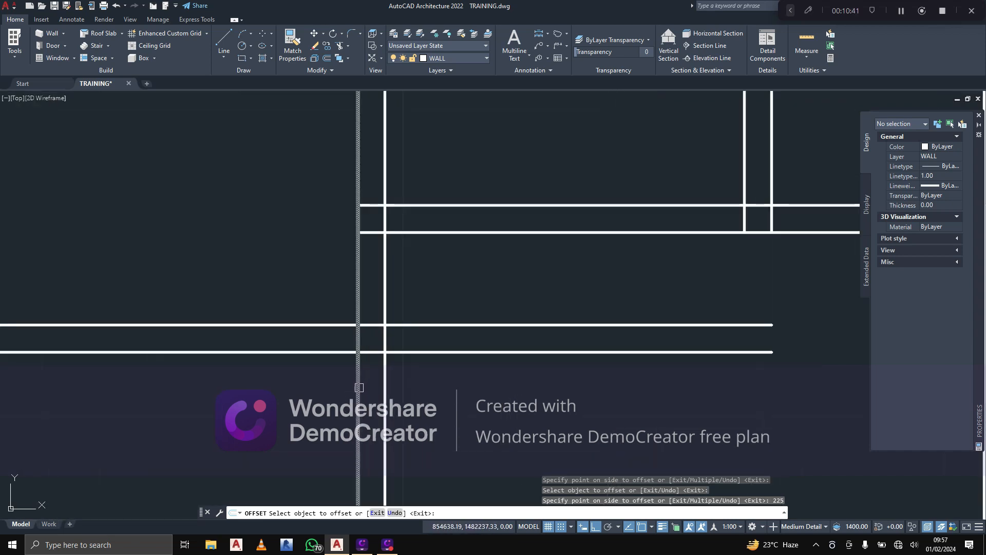
pyautogui.click(359, 387)
pyautogui.write('90')
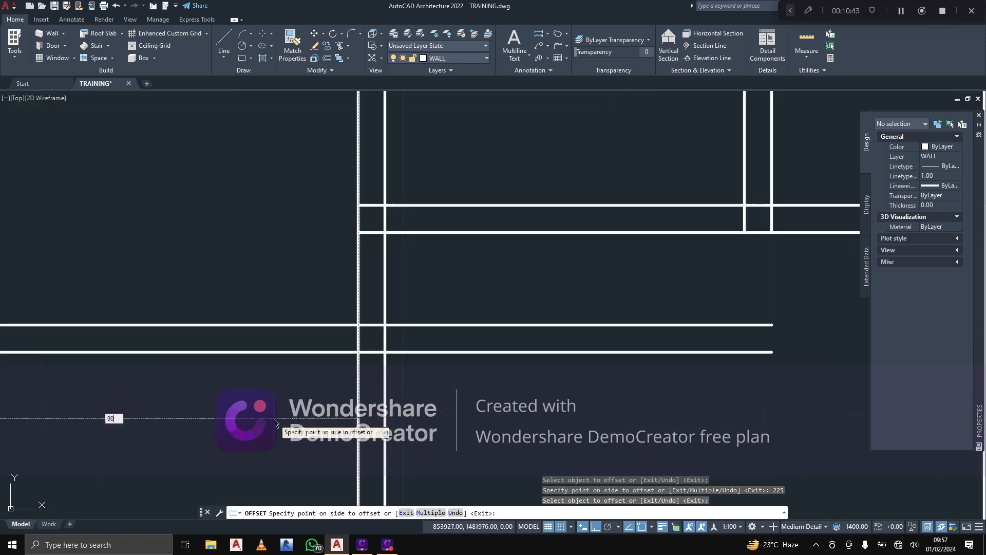
pyautogui.write('0')
pyautogui.press('Return')
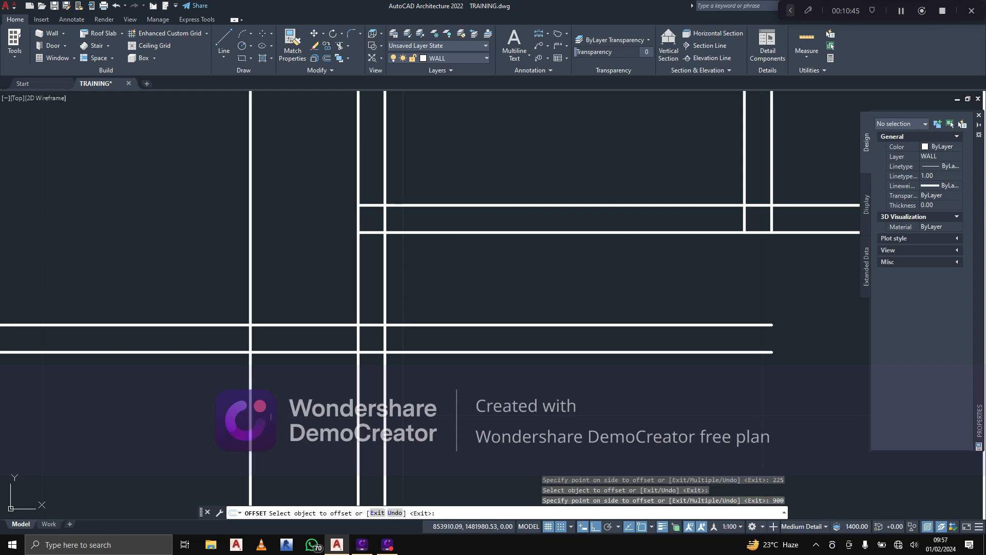
# Offset the new vertical line 225 further left to form a partition and end the Offset command
pyautogui.scroll(-4, 303, 355)
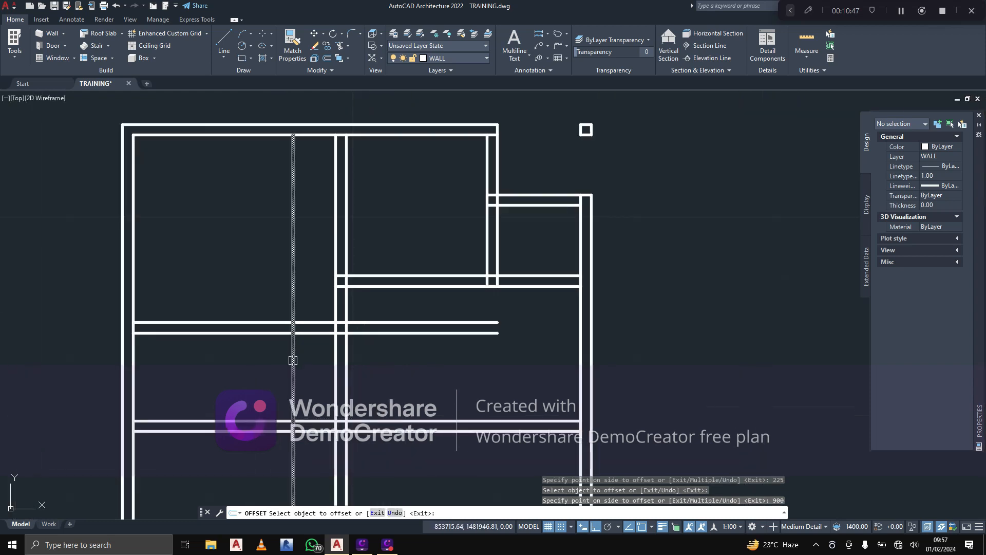
pyautogui.scroll(2, 293, 360)
pyautogui.click(293, 362)
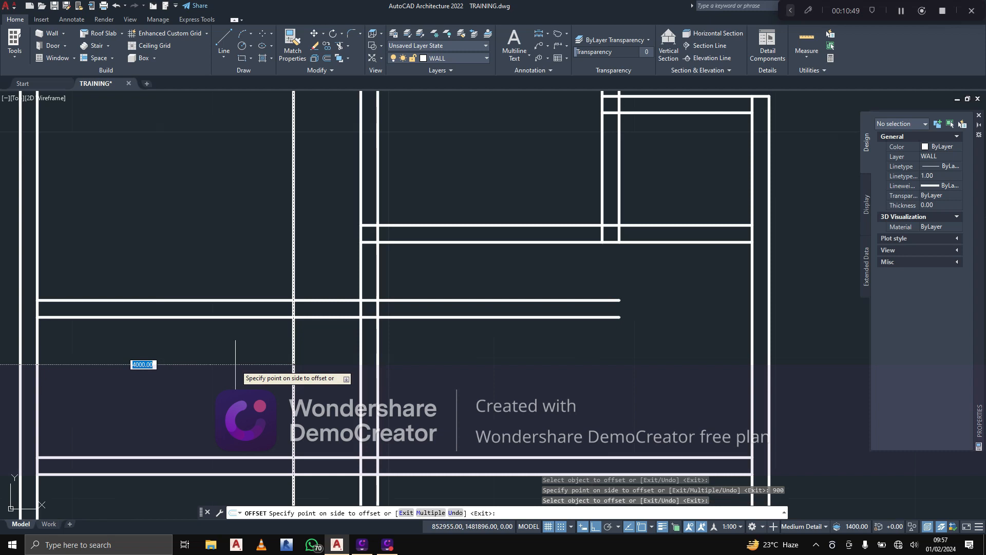
pyautogui.write('225')
pyautogui.press('Return')
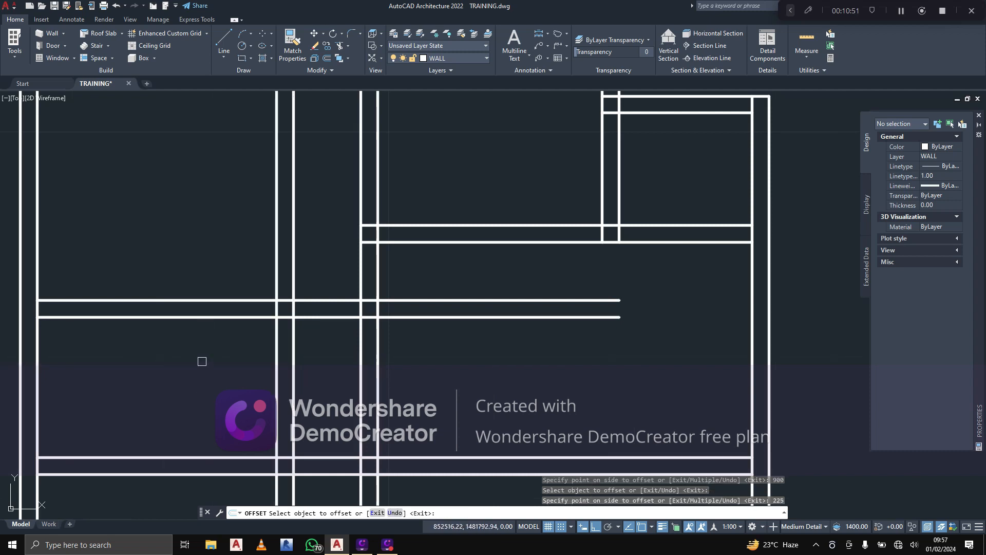
pyautogui.press('Escape')
# Trim the excess of the two new partitions beyond their junctions and the central partition's lines between the left horizontal partition and the lower one
pyautogui.click(339, 49)
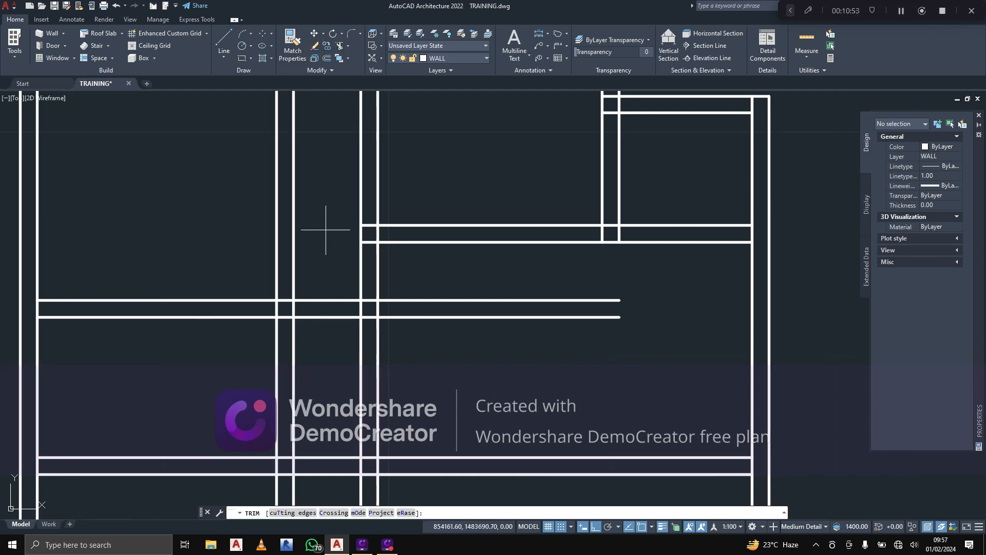
pyautogui.moveTo(326, 227); pyautogui.dragTo(245, 237)
pyautogui.moveTo(390, 273); pyautogui.dragTo(394, 334)
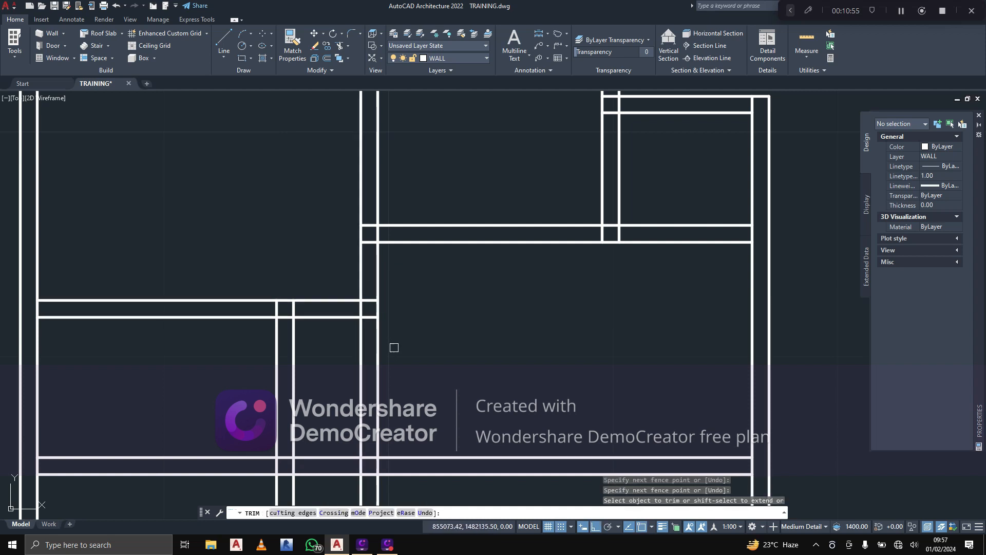
pyautogui.moveTo(399, 370); pyautogui.dragTo(404, 323, button='middle')
pyautogui.moveTo(408, 354); pyautogui.dragTo(343, 365)
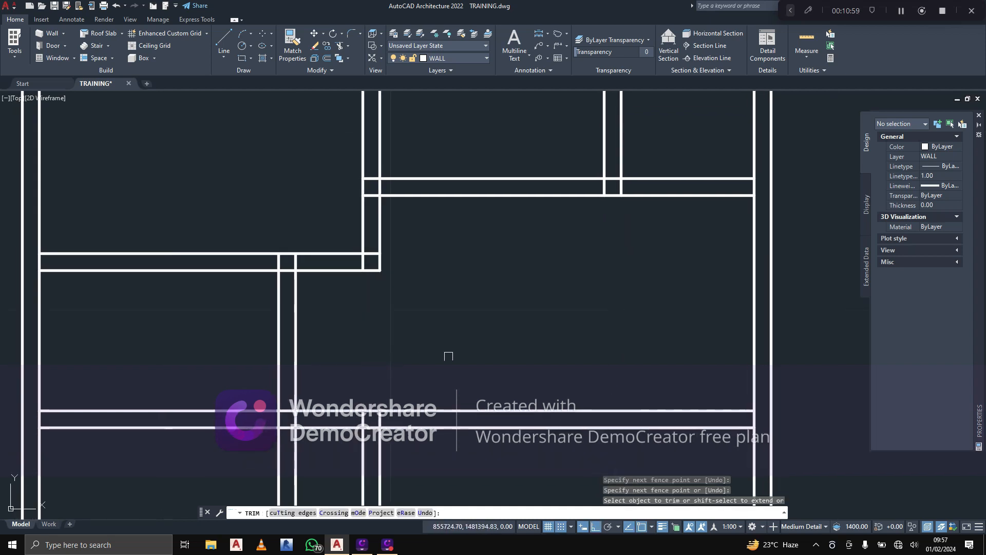
# Try to trim the new vertical partition's lines below the lower horizontal partition and undo that trim
pyautogui.moveTo(383, 394); pyautogui.dragTo(379, 374, button='middle')
pyautogui.moveTo(315, 429); pyautogui.dragTo(245, 430)
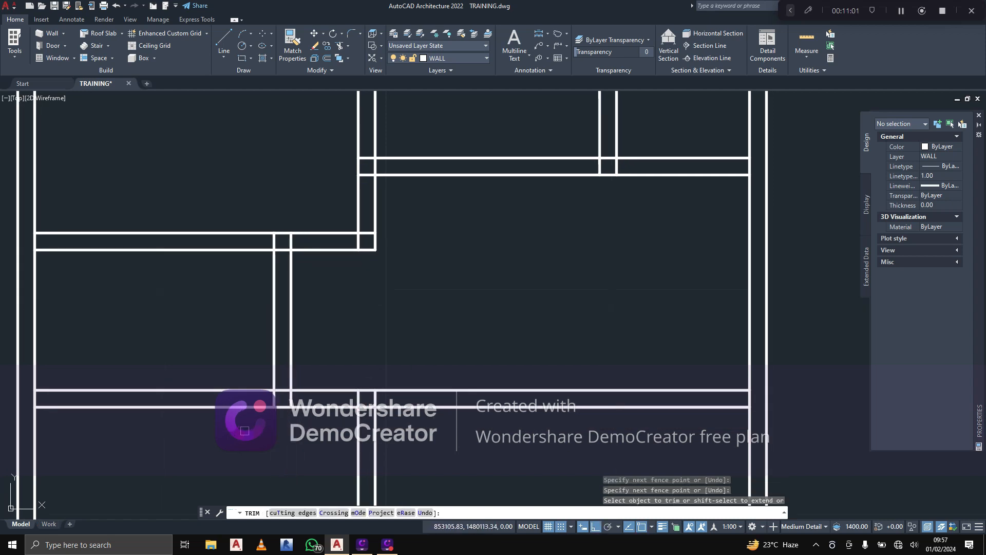
pyautogui.scroll(-4, 260, 406)
pyautogui.hotkey('ctrl', 'z')
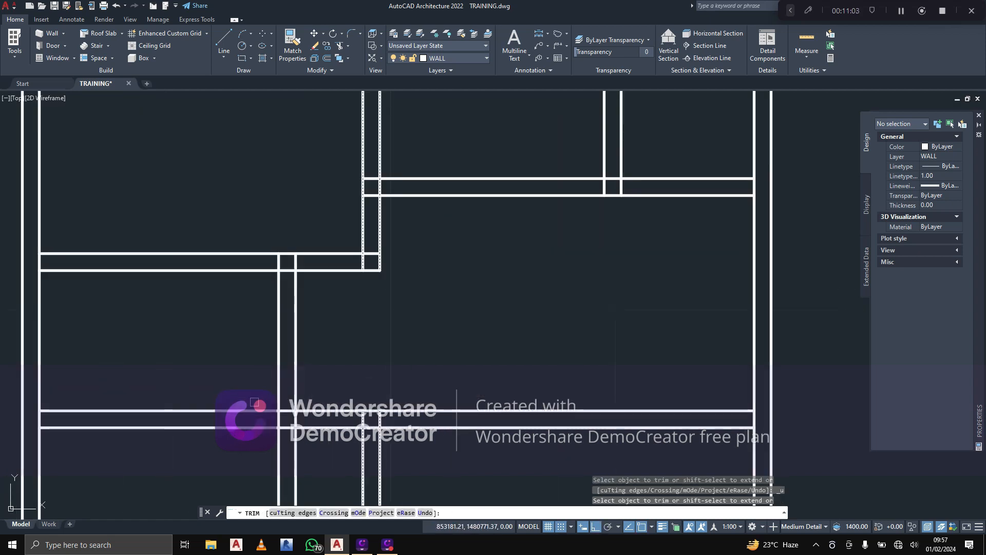
# Trim the left horizontal partition's lines between the new vertical and central partitions, clear the lines crossing inside the central partition, and end Trim
pyautogui.moveTo(367, 310); pyautogui.dragTo(364, 301, button='middle')
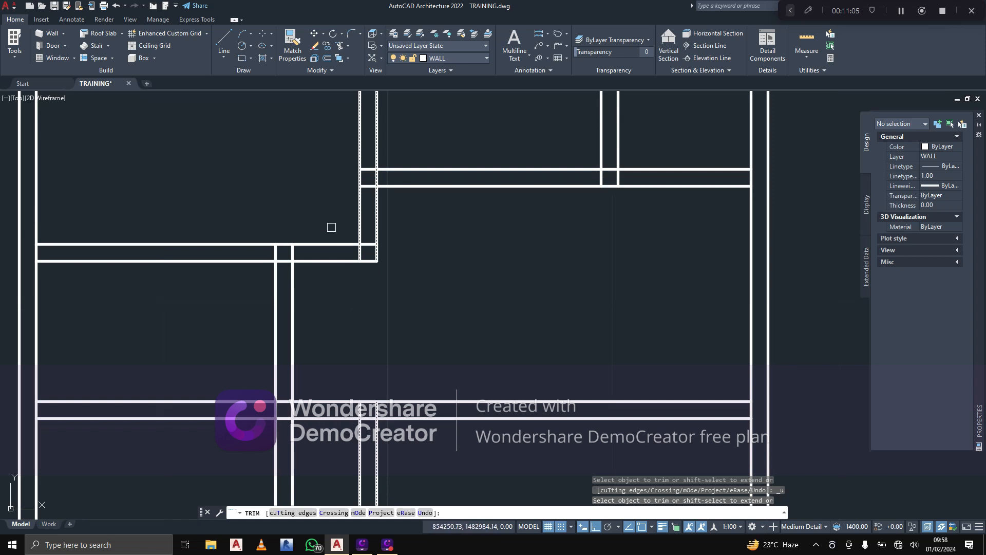
pyautogui.moveTo(332, 227); pyautogui.dragTo(346, 327)
pyautogui.scroll(2, 349, 196)
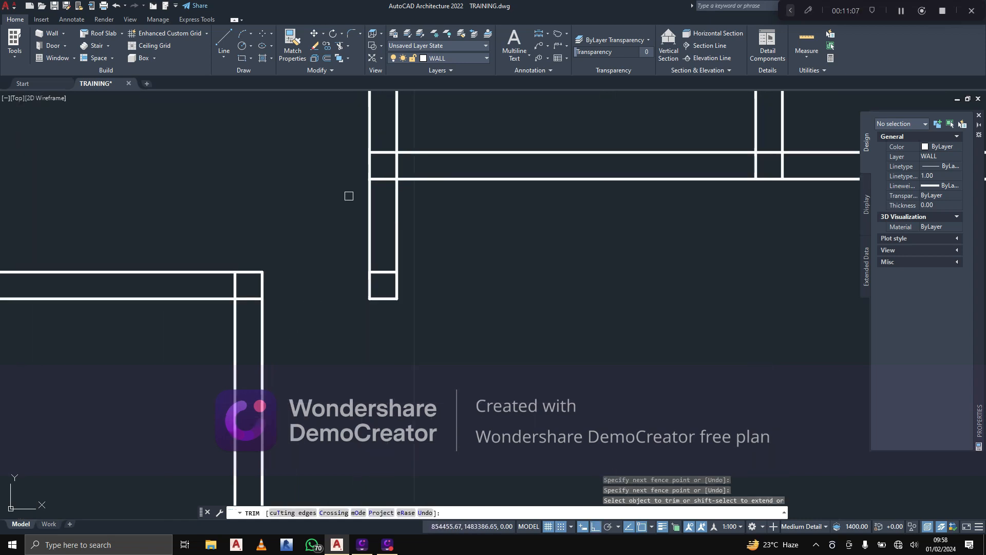
pyautogui.moveTo(377, 143)
pyautogui.mouseDown()
pyautogui.moveTo(381, 282)
pyautogui.moveTo(363, 284)
pyautogui.mouseUp()
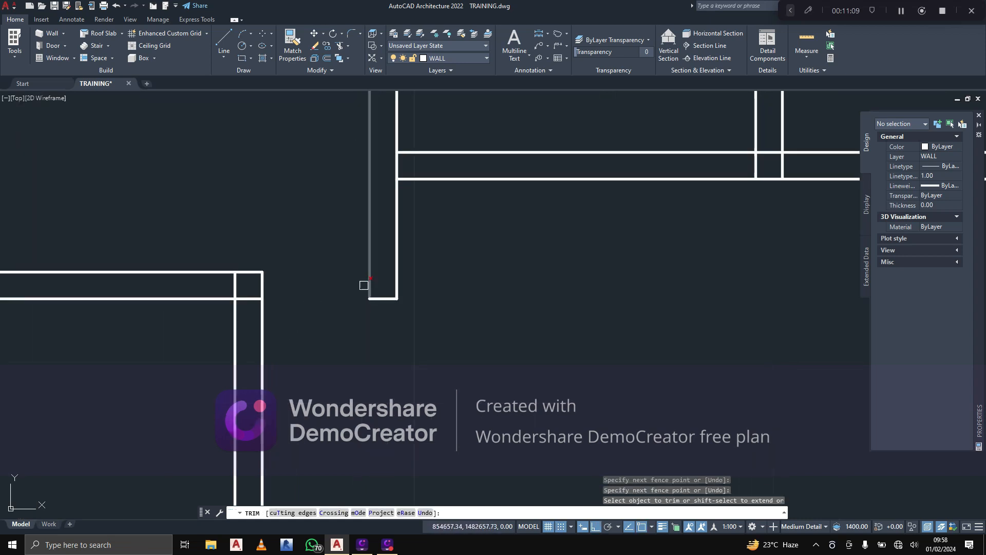
pyautogui.scroll(4, 295, 284)
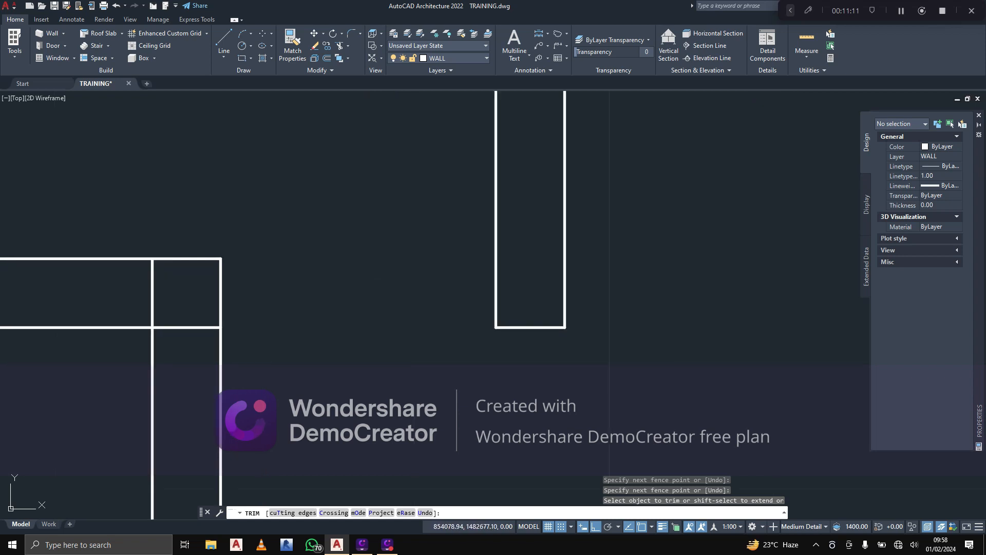
pyautogui.scroll(-8, 345, 263)
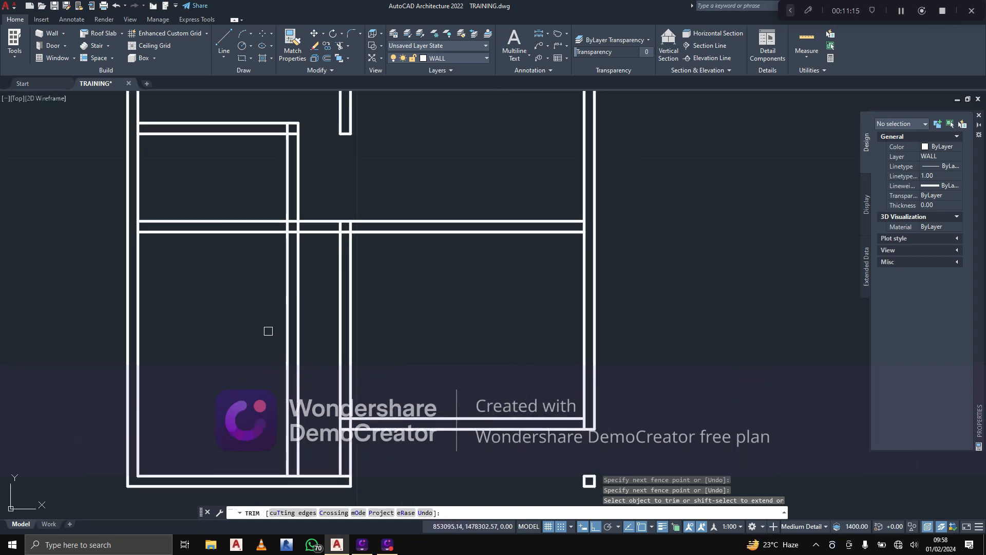
pyautogui.press('Escape')
pyautogui.press('Escape')
pyautogui.press('Escape')
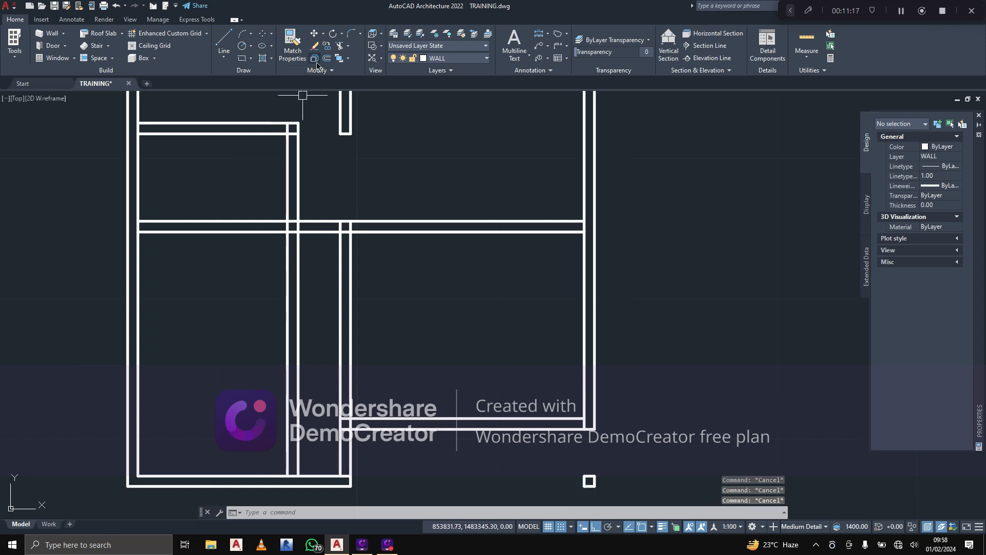
# Offset the bottom wall's inner line in the lower-left room upward by 4000
pyautogui.click(327, 58)
pyautogui.scroll(-6, 326, 253)
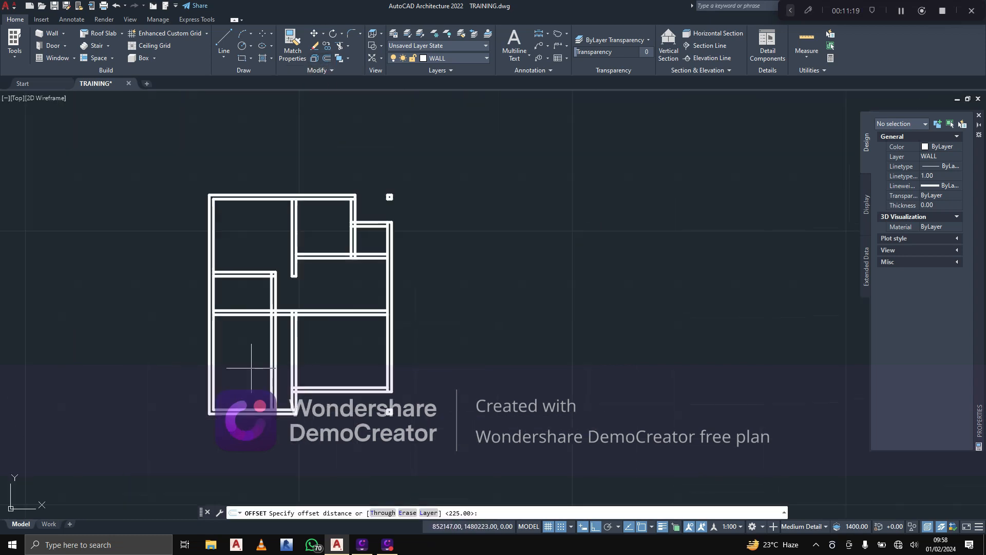
pyautogui.scroll(6, 255, 401)
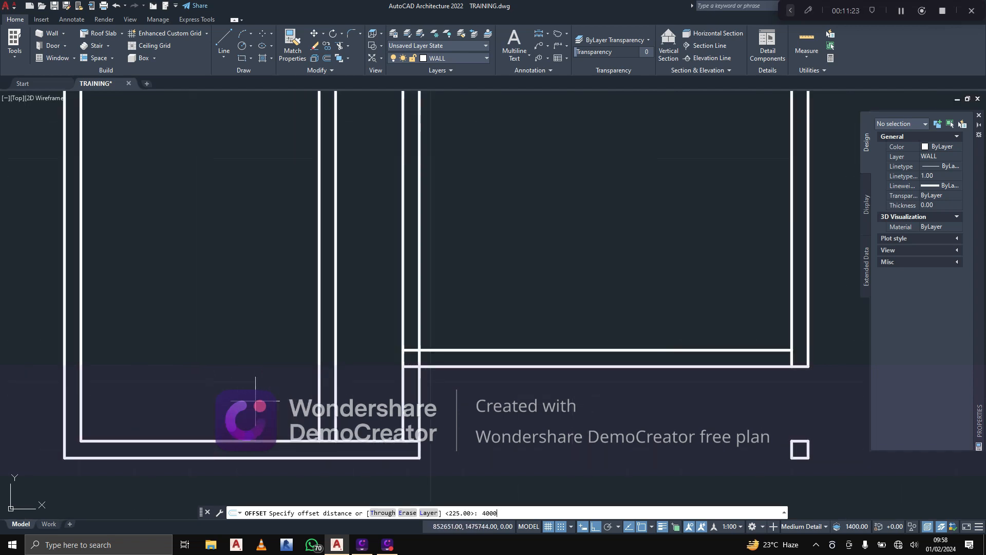
pyautogui.write('4000')
pyautogui.press('Return')
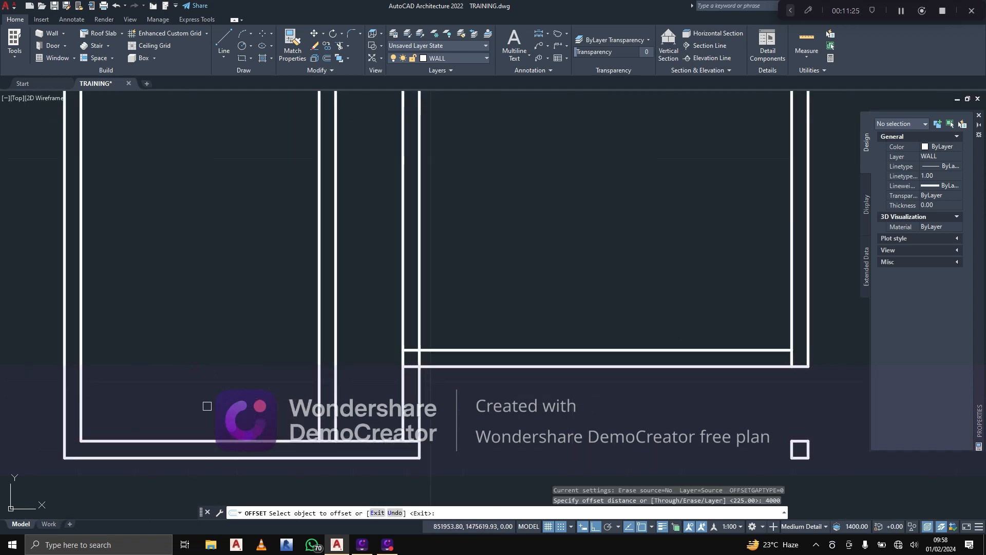
pyautogui.click(215, 440)
pyautogui.scroll(-4, 214, 315)
pyautogui.moveTo(214, 282); pyautogui.dragTo(214, 324, button='middle')
pyautogui.scroll(2, 215, 315)
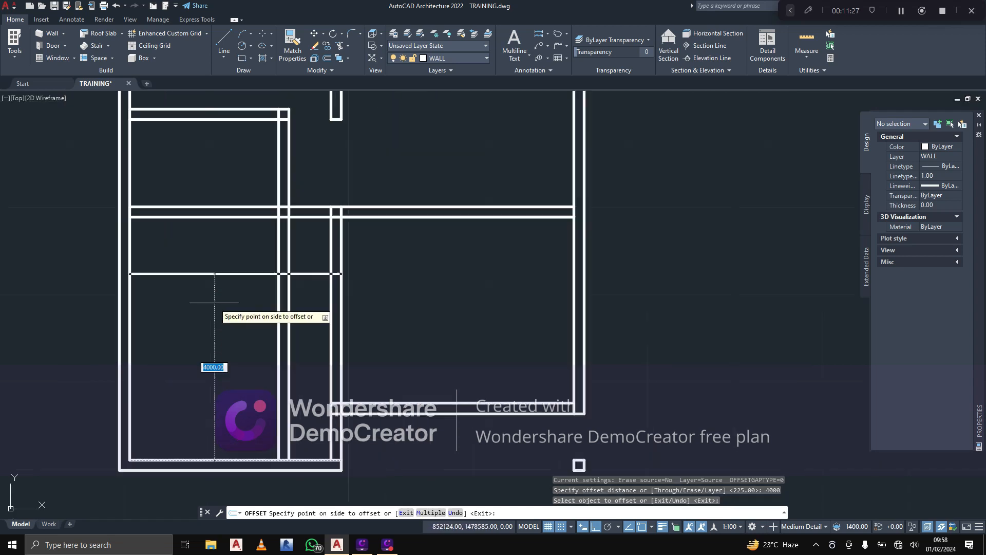
pyautogui.moveTo(214, 274); pyautogui.dragTo(227, 311, button='middle')
pyautogui.scroll(2, 227, 311)
pyautogui.click(227, 309)
pyautogui.scroll(-2, 227, 309)
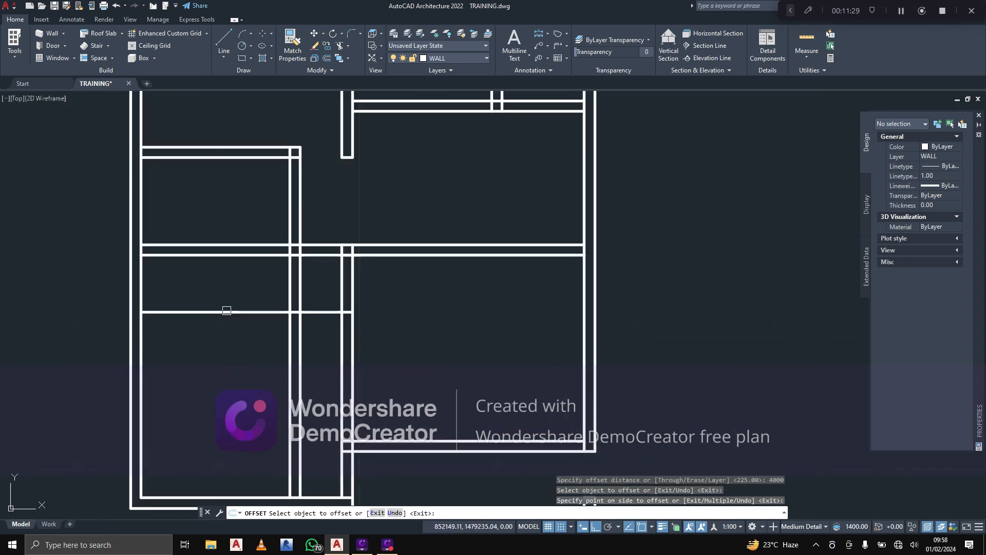
# Offset the new lower-left horizontal line upward by 225 and end the Offset command
pyautogui.click(226, 310)
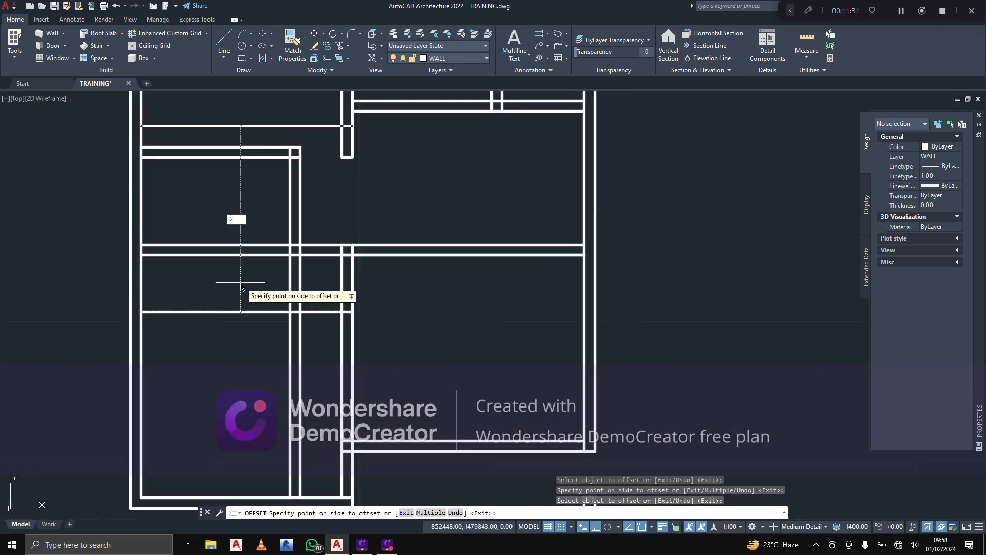
pyautogui.write('225')
pyautogui.press('Return')
pyautogui.moveTo(253, 282); pyautogui.dragTo(306, 313, button='middle')
pyautogui.press('Escape')
# Trim both lines of the new vertical partition below the lower-left horizontal partition
pyautogui.click(338, 46)
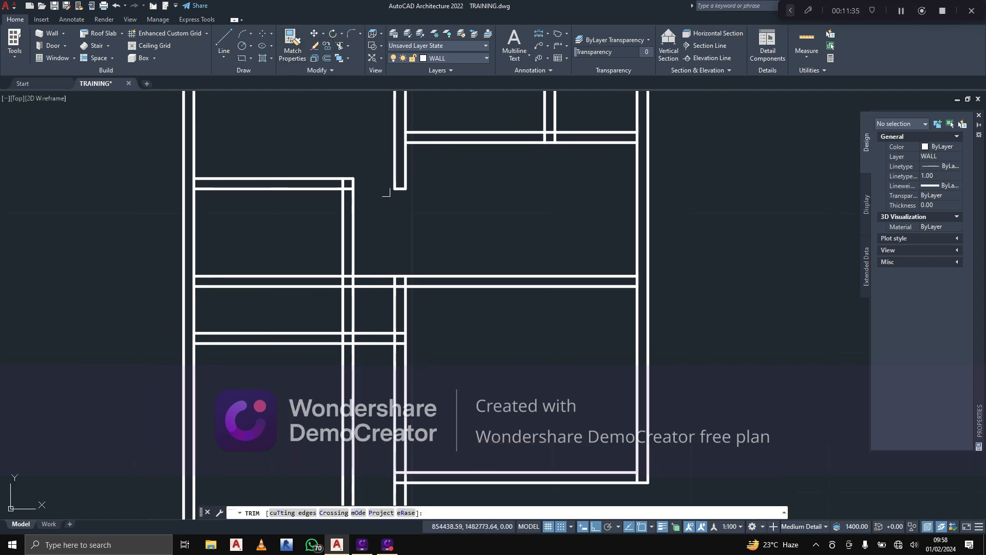
pyautogui.scroll(2, 365, 358)
pyautogui.moveTo(364, 359)
pyautogui.mouseDown()
pyautogui.moveTo(374, 359)
pyautogui.moveTo(306, 366)
pyautogui.mouseUp()
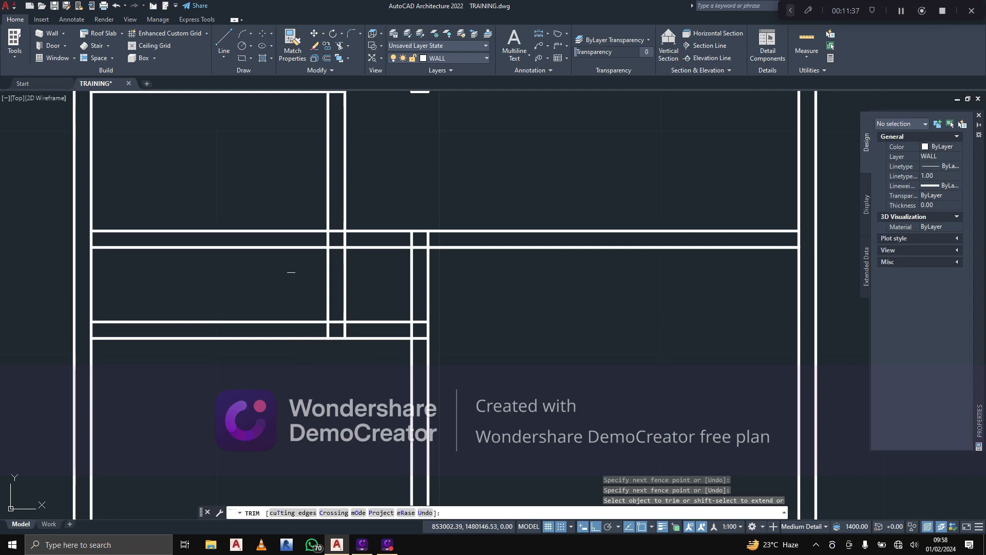
# Trim both lines of the long horizontal partition between the left outer wall and the new vertical partition
pyautogui.moveTo(284, 273); pyautogui.dragTo(314, 327, button='middle')
pyautogui.moveTo(280, 275)
pyautogui.mouseDown(button='middle')
pyautogui.moveTo(320, 354)
pyautogui.moveTo(297, 310)
pyautogui.mouseUp(button='middle')
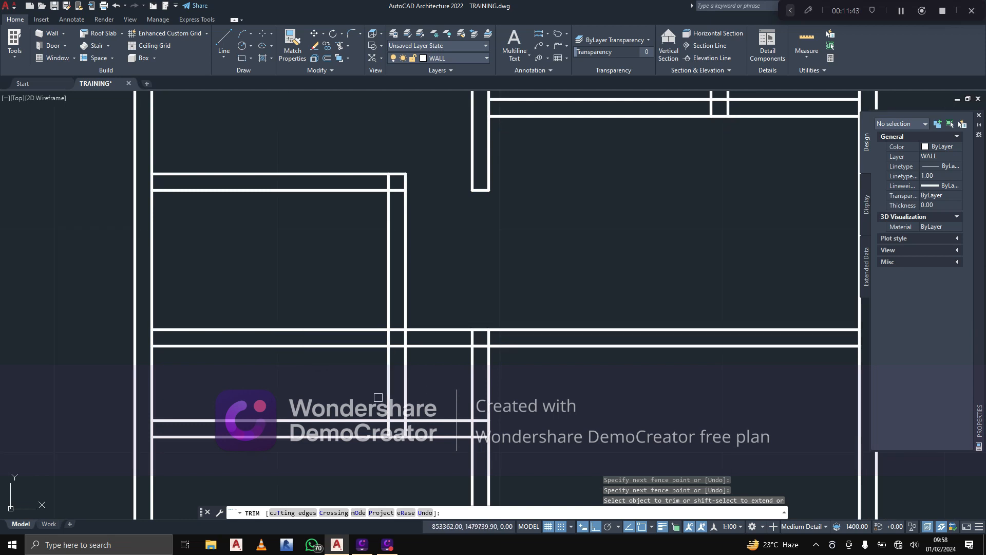
pyautogui.click(309, 389)
pyautogui.click(278, 309)
pyautogui.scroll(2, 384, 332)
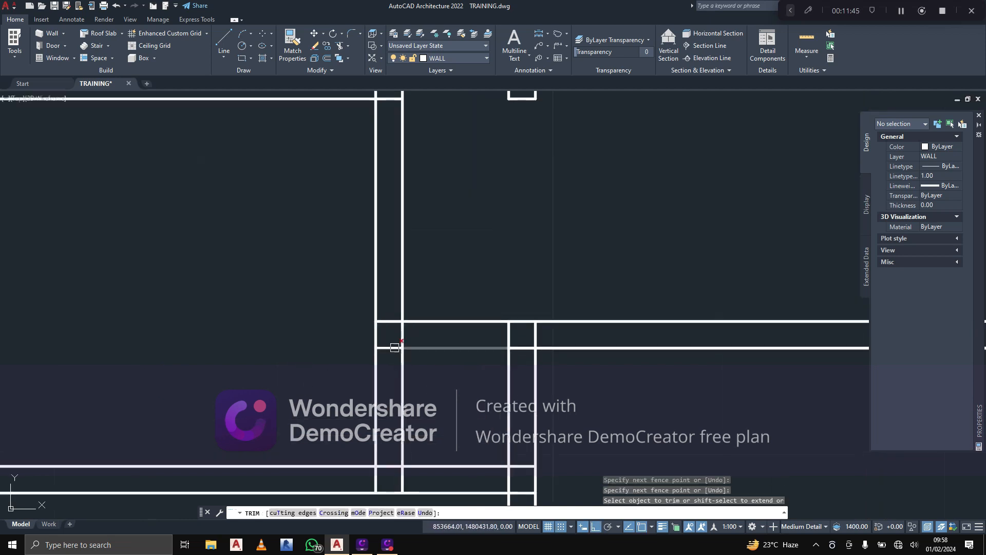
# Trim both lines of the right-hand horizontal partition between the small left room's vertical partition and the lower-right room's left wall
pyautogui.click(381, 307)
pyautogui.click(396, 370)
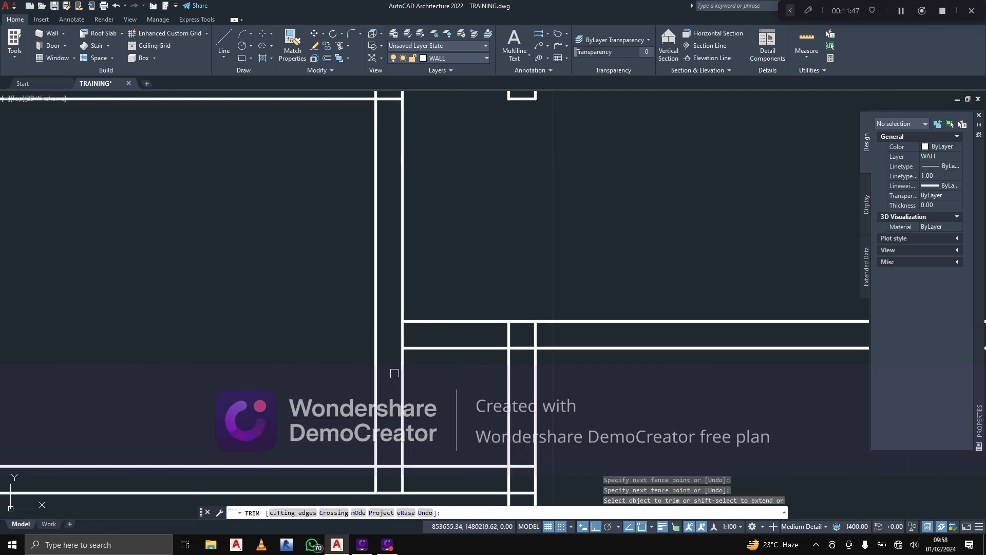
pyautogui.click(432, 372)
pyautogui.click(430, 333)
pyautogui.click(427, 302)
pyautogui.click(424, 339)
pyautogui.moveTo(429, 419); pyautogui.dragTo(435, 331, button='middle')
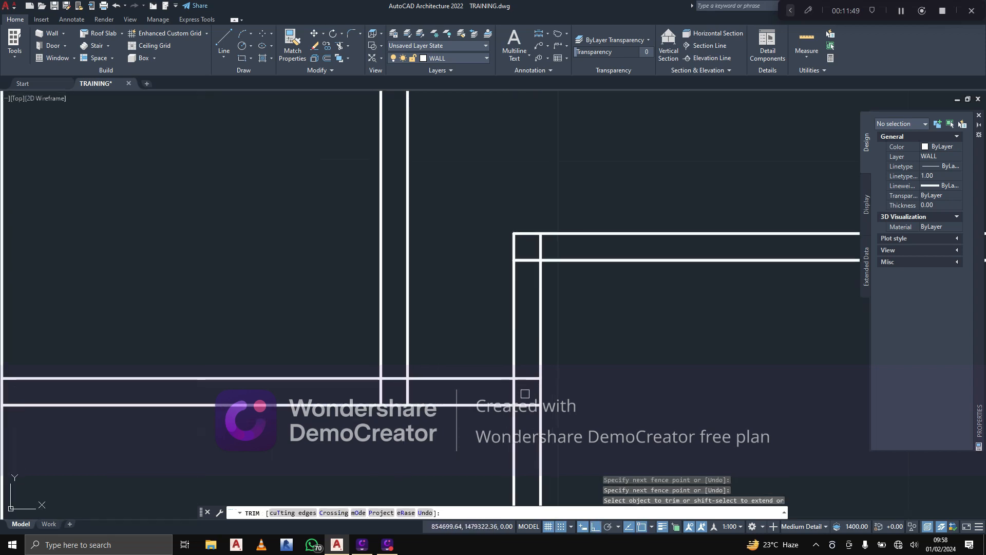
# Trim the lower-left horizontal partition's overrun inside the lower-right room's left wall, plus the vertical lines crossing that partition
pyautogui.click(528, 367)
pyautogui.click(528, 417)
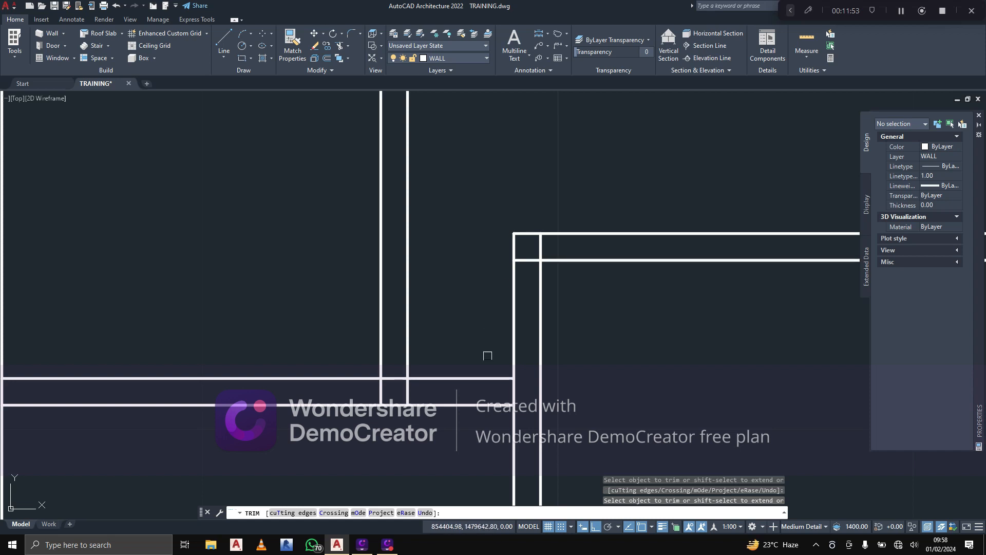
pyautogui.click(436, 391)
pyautogui.scroll(-3, 402, 393)
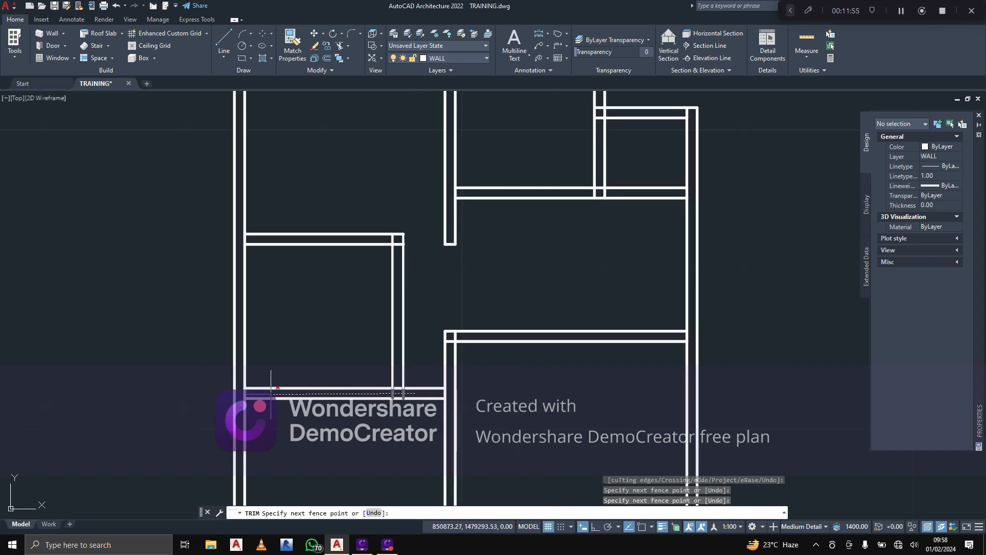
pyautogui.press('Return')
# Trim the leftover line segments inside the small left room's right wall at its bottom junction and upper corner
pyautogui.scroll(4, 401, 393)
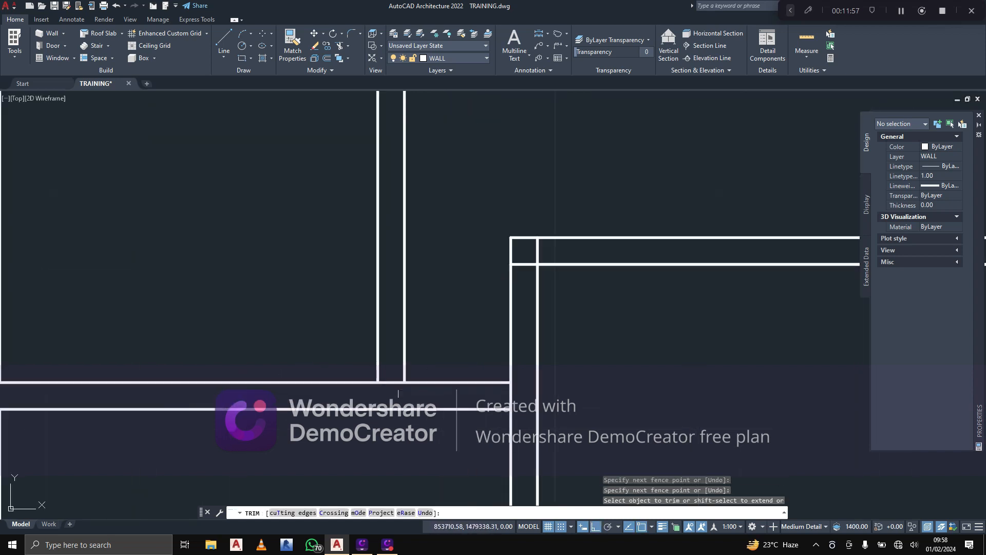
pyautogui.click(398, 394)
pyautogui.scroll(-3, 399, 385)
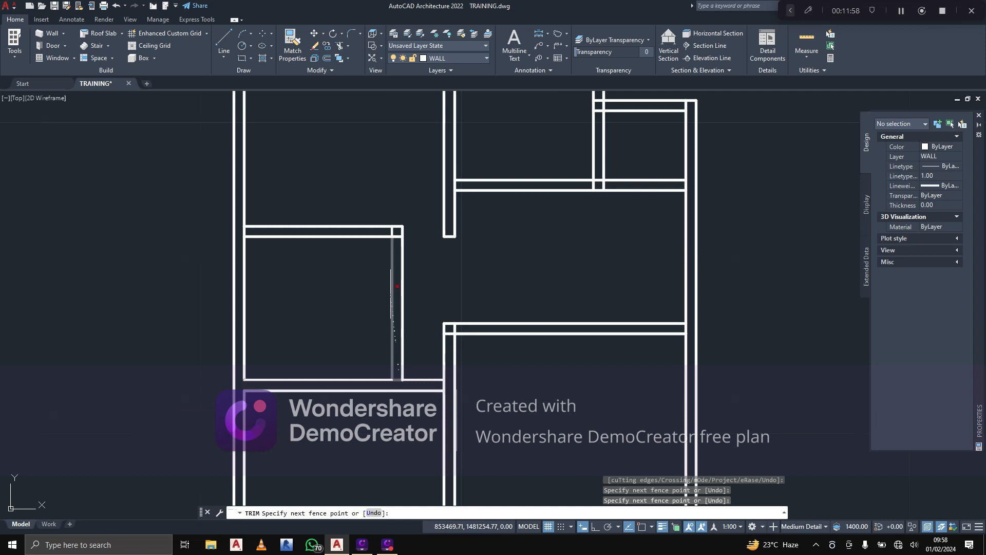
pyautogui.click(399, 235)
pyautogui.scroll(4, 399, 235)
pyautogui.click(398, 234)
pyautogui.click(378, 232)
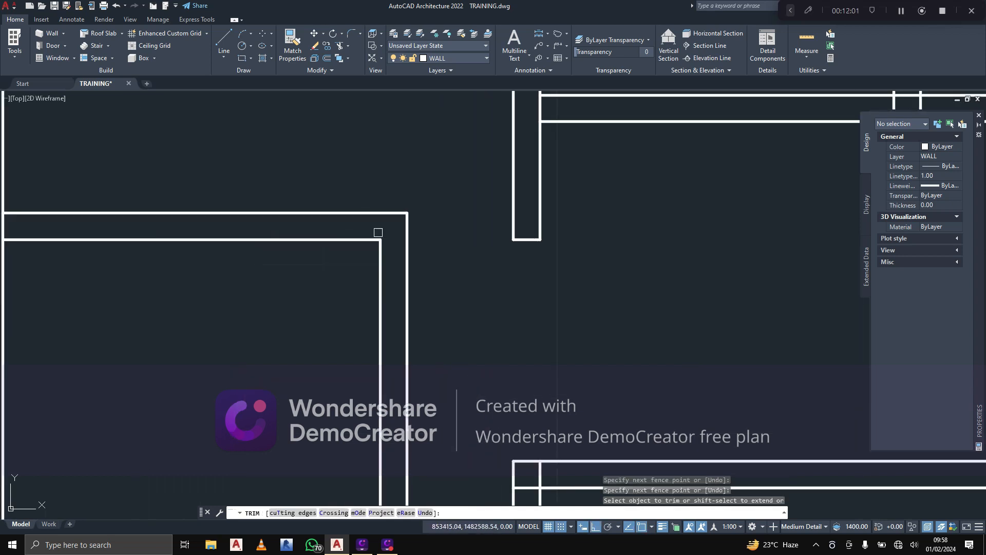
# Trim the left outer wall's inner line where the small room's upper wall meets it, and end the Trim command
pyautogui.scroll(-3, 378, 233)
pyautogui.scroll(3, 308, 233)
pyautogui.click(280, 231)
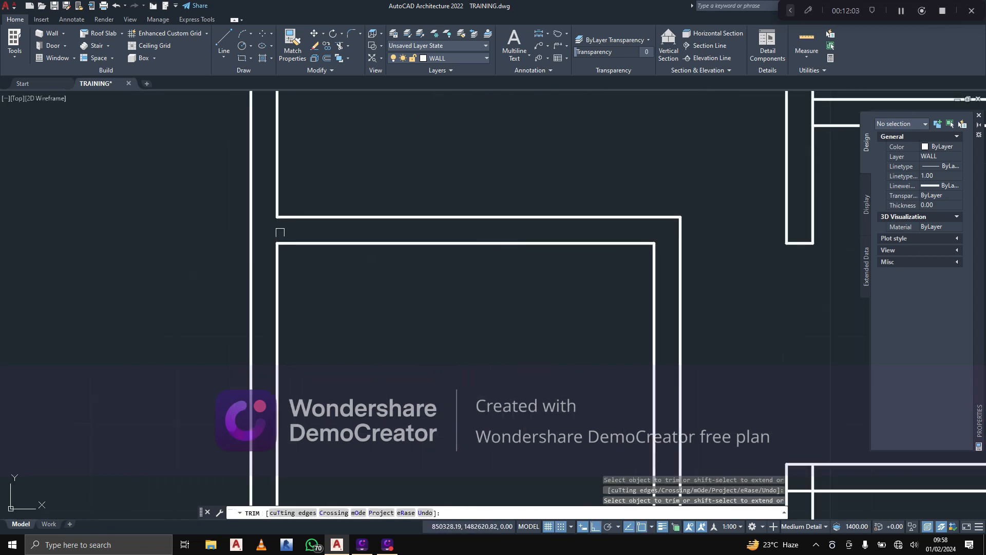
pyautogui.scroll(-2, 302, 275)
pyautogui.moveTo(302, 275); pyautogui.dragTo(295, 240, button='middle')
pyautogui.press('Escape')
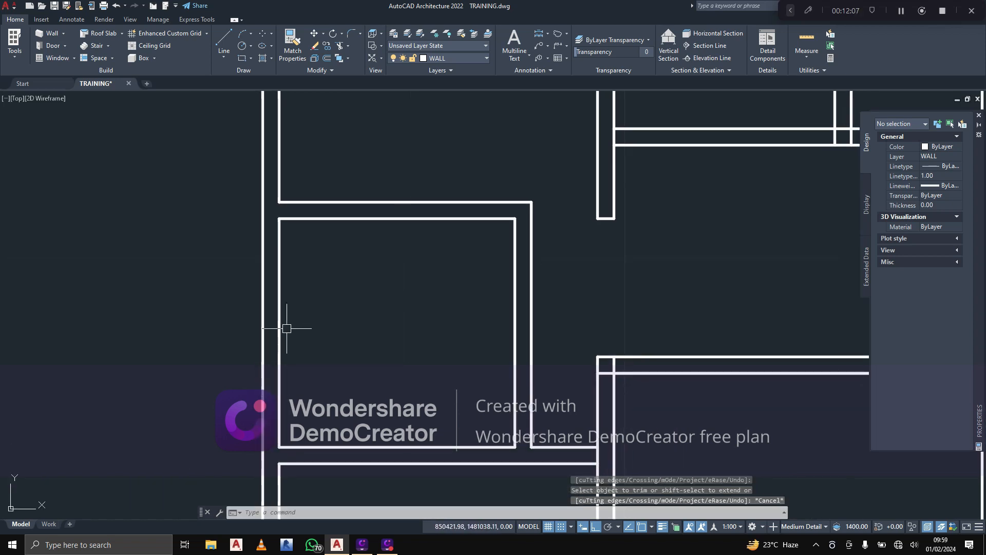
# Enable the Midpoint, Node, Quadrant, Perpendicular and Tangent object snaps
pyautogui.click(223, 42)
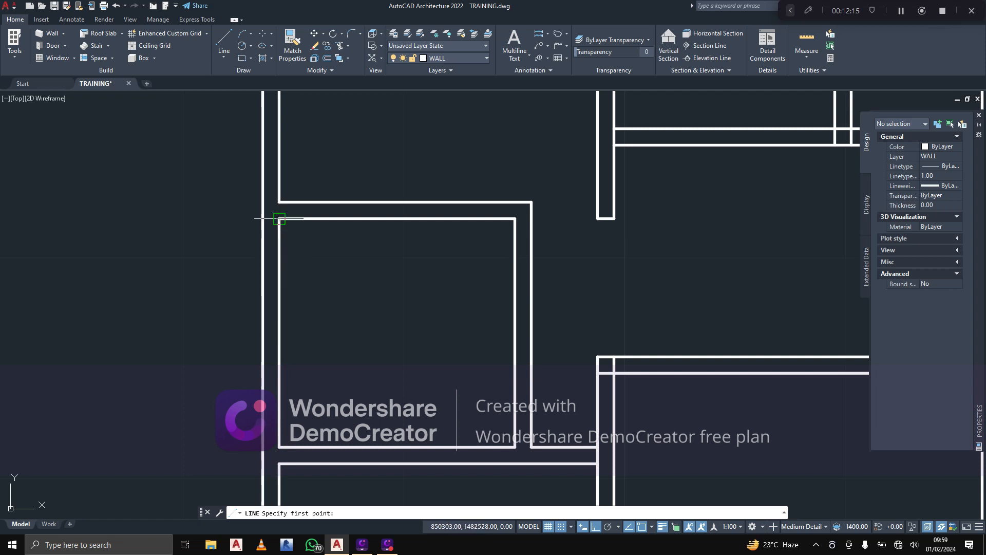
pyautogui.press('Escape')
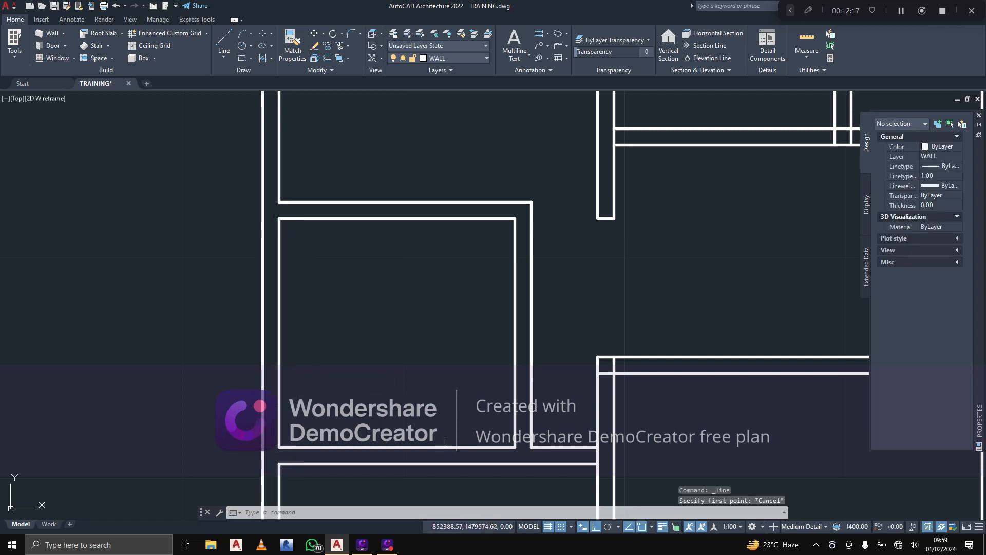
pyautogui.click(651, 527)
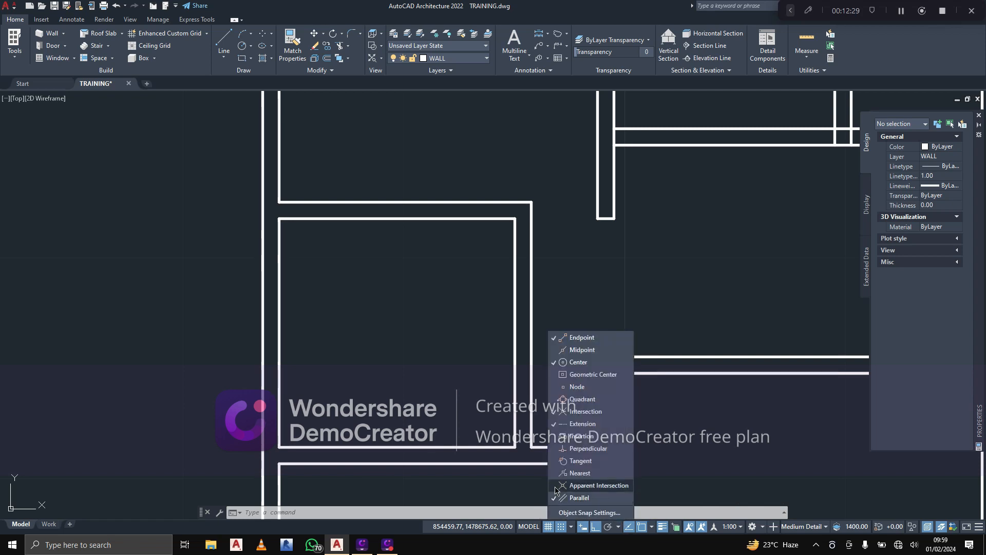
pyautogui.click(556, 350)
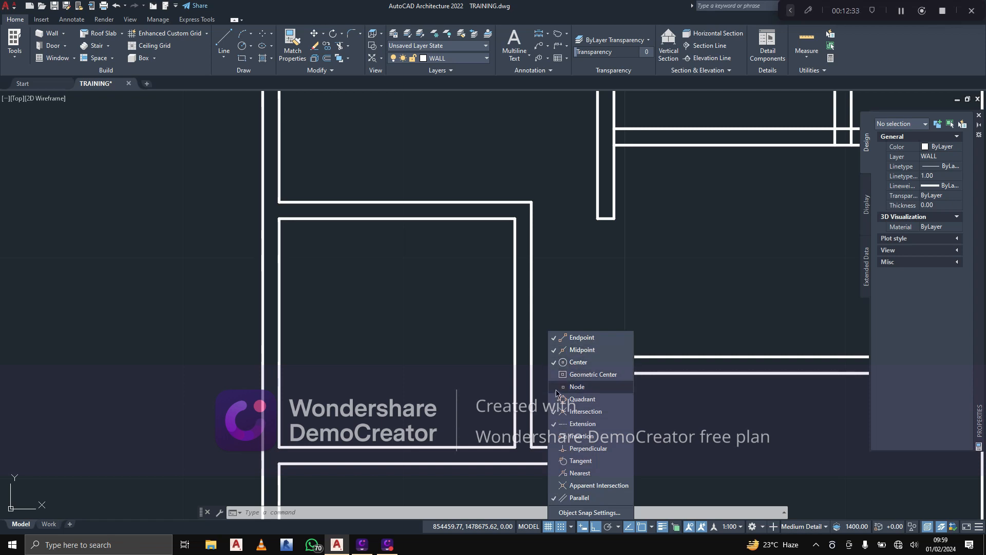
pyautogui.click(556, 461)
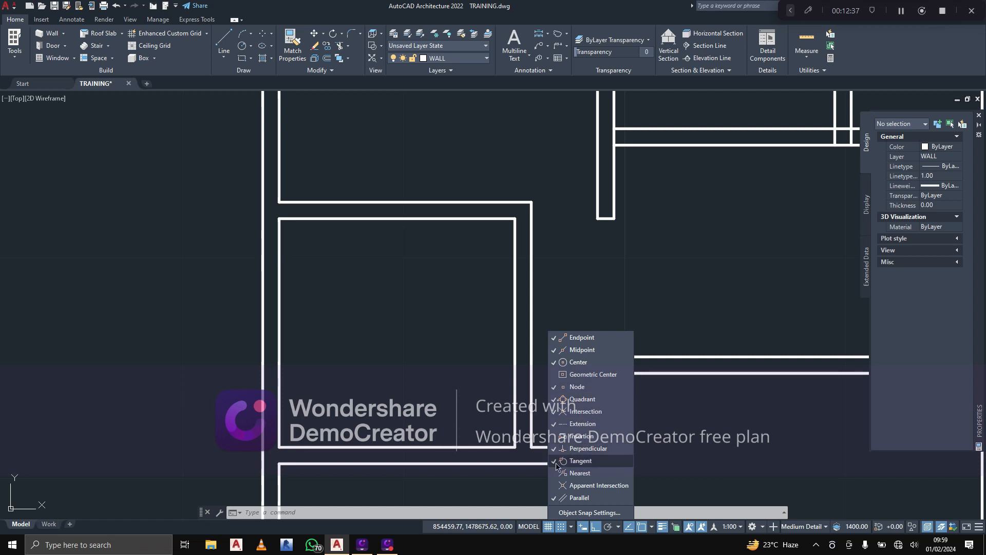
pyautogui.click(652, 527)
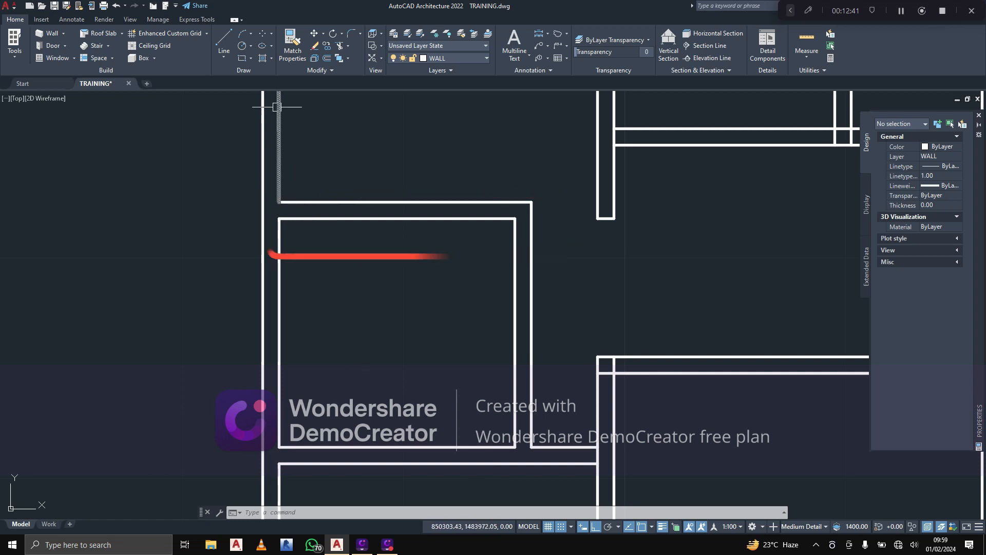
# Draw a horizontal line across the small left room between the midpoints of its left and right inner wall lines
pyautogui.click(224, 42)
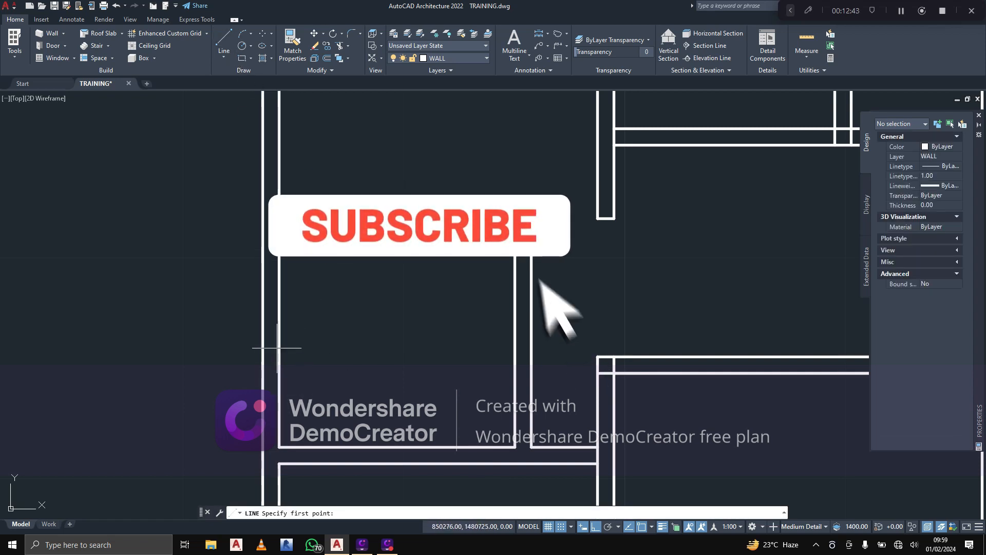
pyautogui.scroll(4, 279, 332)
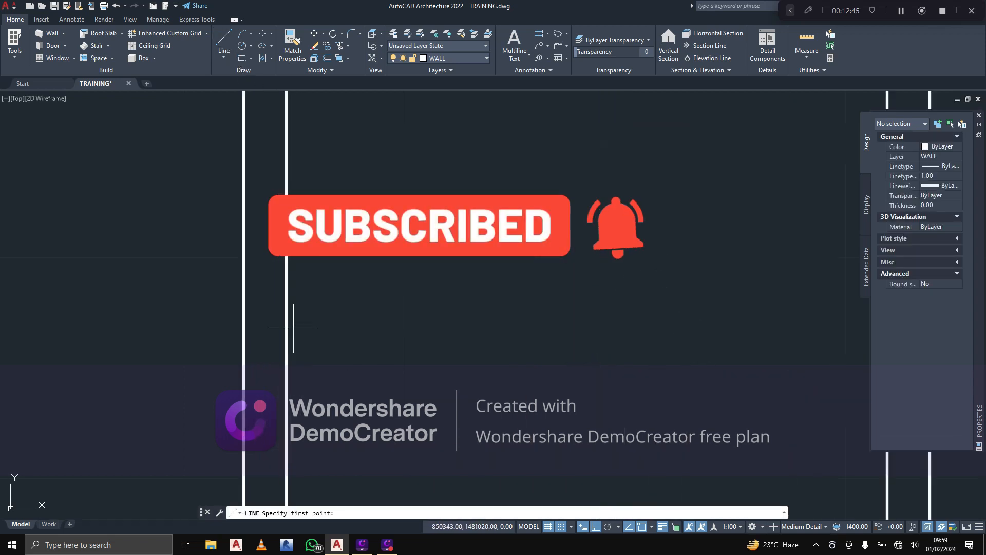
pyautogui.scroll(-4, 285, 336)
pyautogui.click(306, 335)
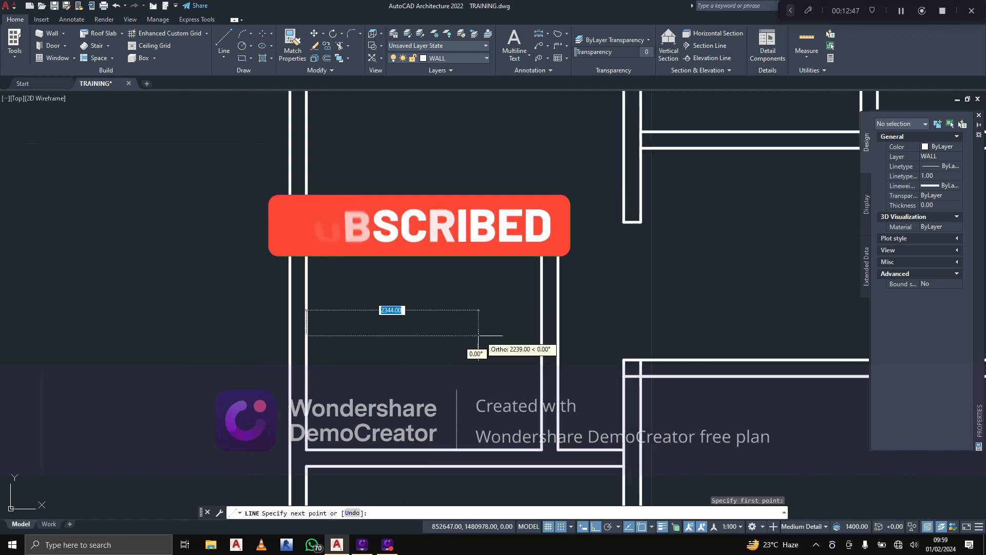
pyautogui.click(541, 335)
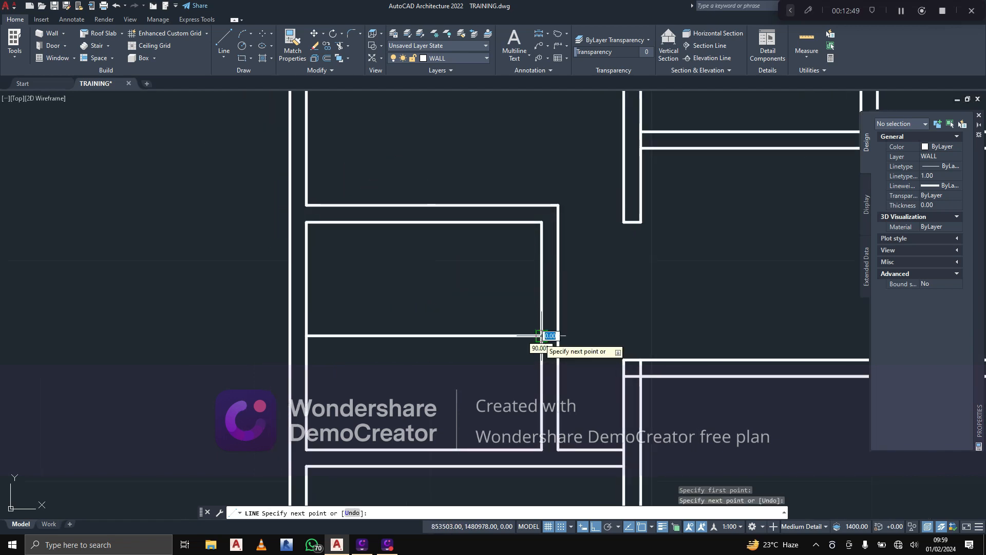
pyautogui.press('Escape')
pyautogui.press('Escape')
pyautogui.press('Escape')
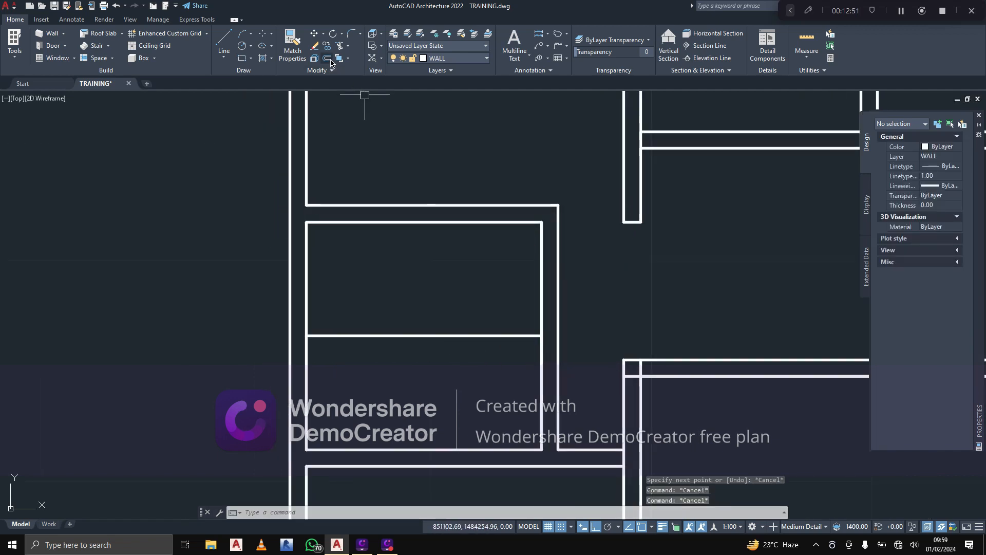
# Offset the small room's middle line by 112.5 both upward and downward, and delete the original middle line
pyautogui.click(327, 59)
pyautogui.scroll(2, 383, 319)
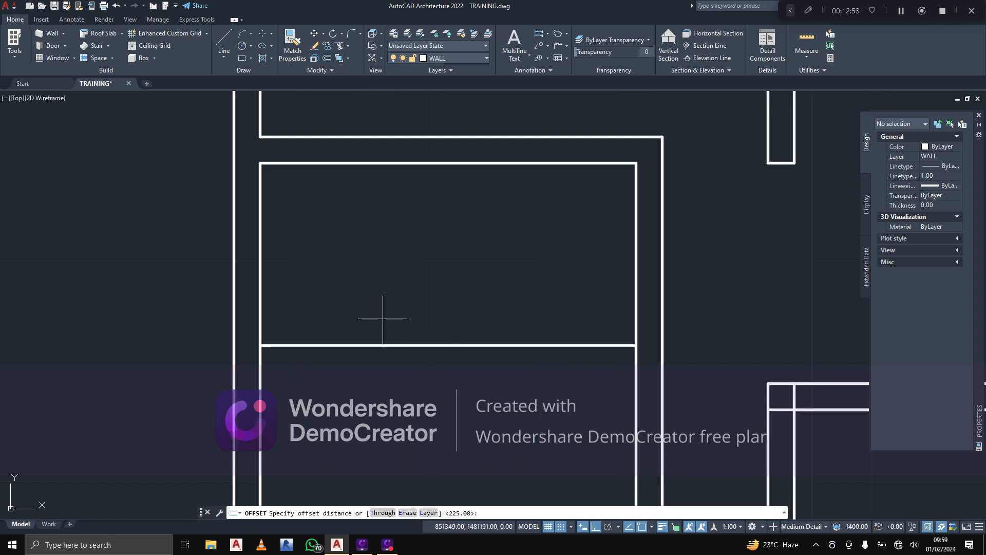
pyautogui.scroll(-2, 383, 318)
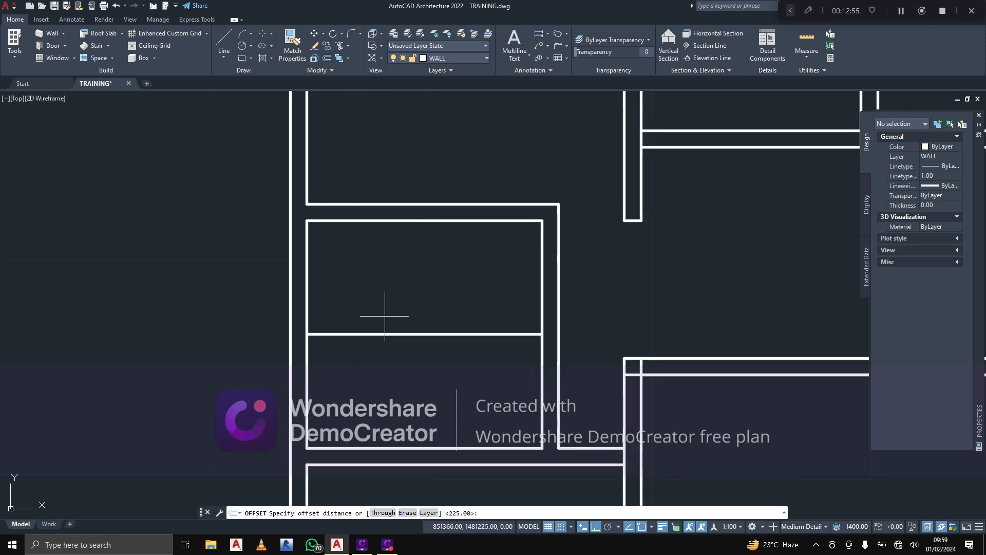
pyautogui.scroll(4, 385, 317)
pyautogui.scroll(-2, 384, 321)
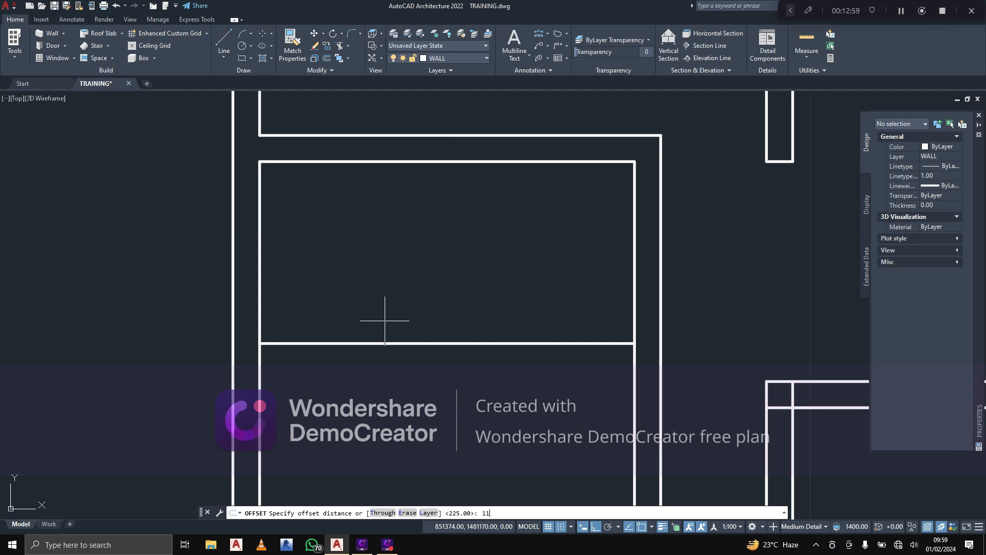
pyautogui.press('Return')
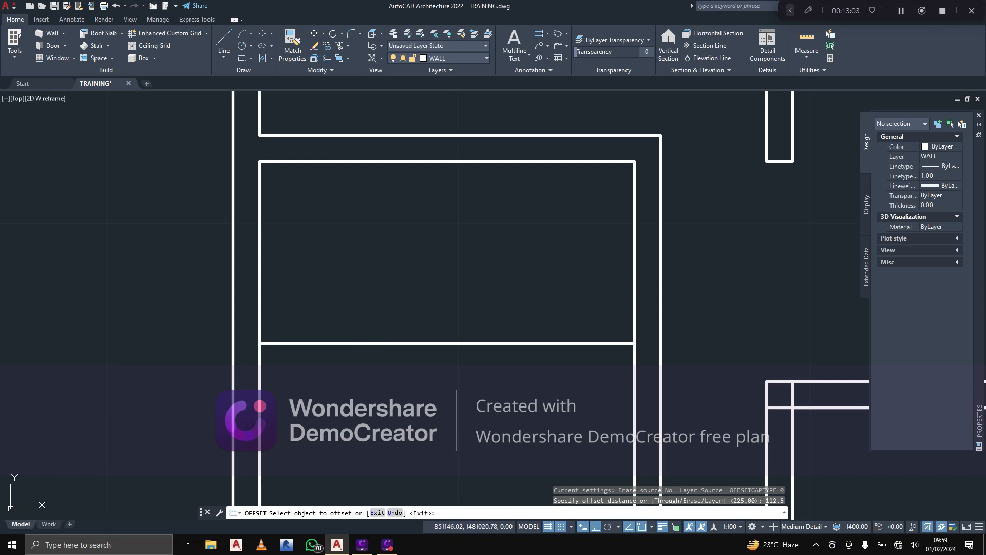
pyautogui.click(344, 342)
pyautogui.click(345, 326)
pyautogui.click(352, 342)
pyautogui.click(367, 374)
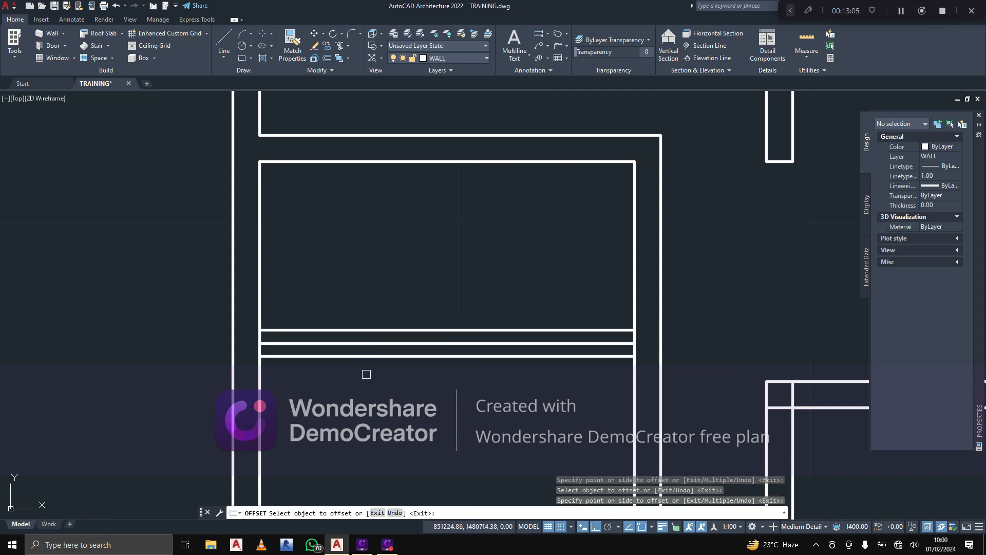
pyautogui.press('Escape')
pyautogui.click(353, 341)
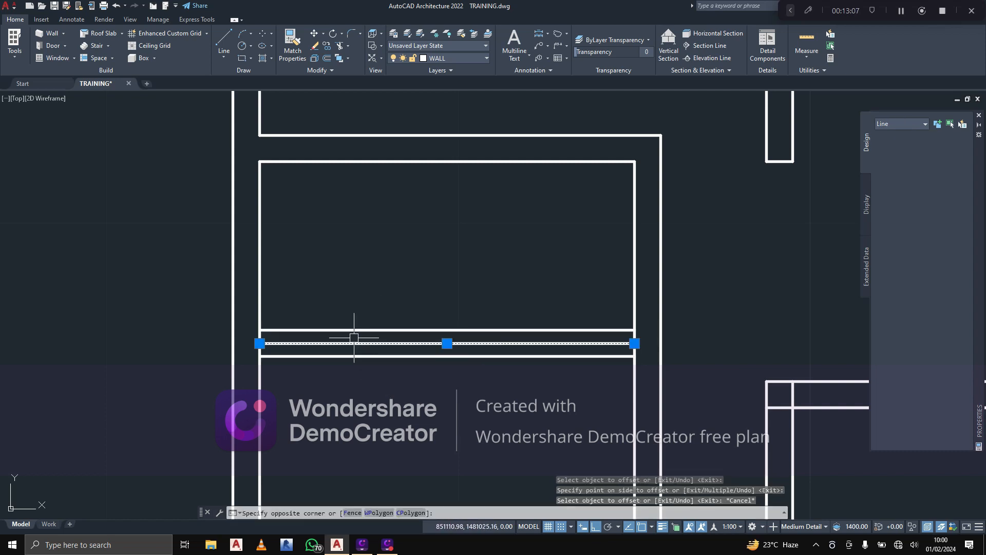
pyautogui.press('Delete')
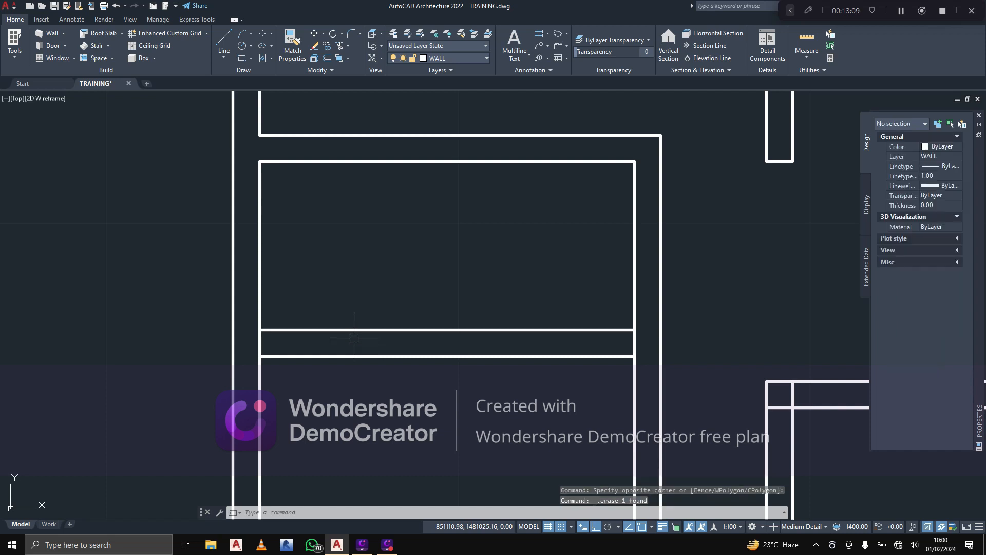
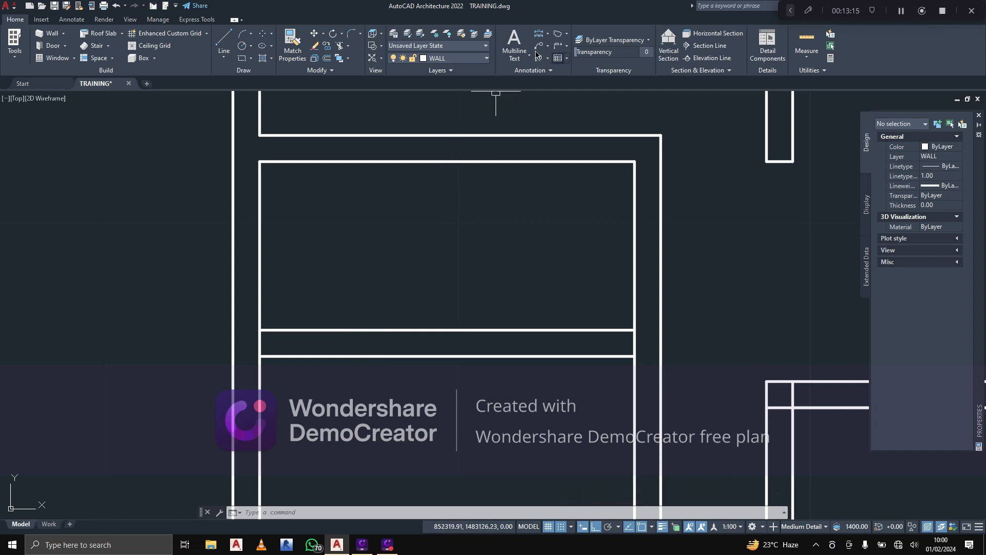
# Add a vertical linear dimension from the small room's upper inner wall line to the new middle partition's upper line
pyautogui.click(548, 36)
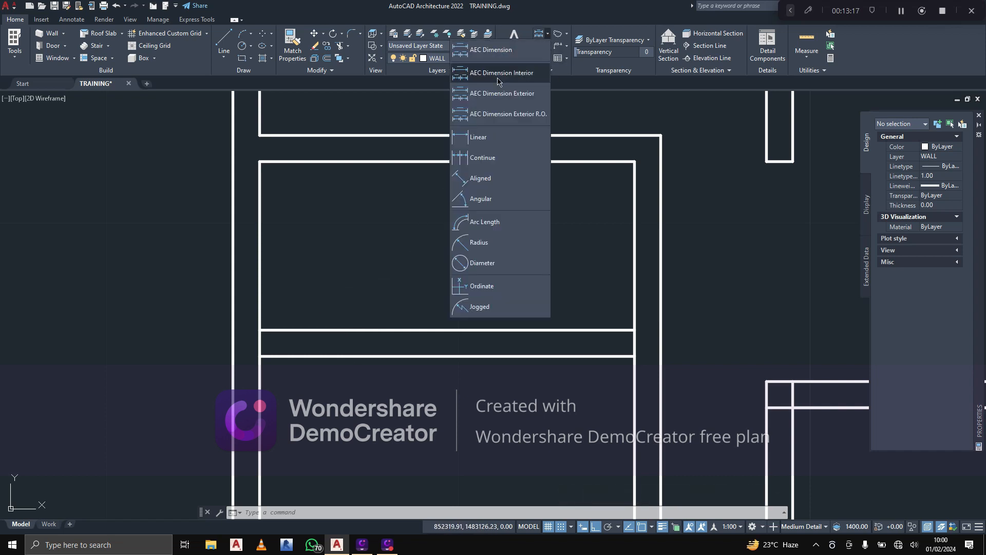
pyautogui.click(494, 138)
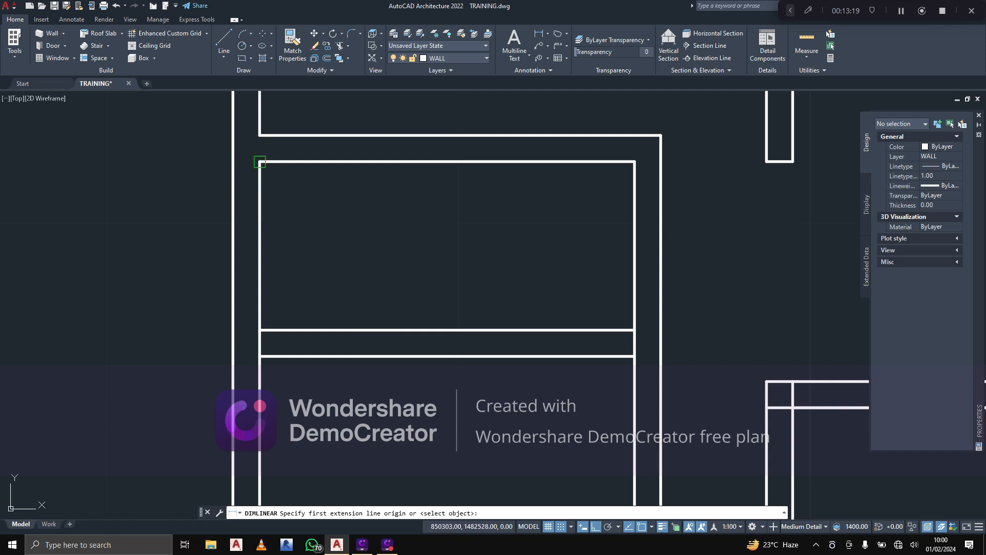
pyautogui.click(260, 162)
pyautogui.click(260, 330)
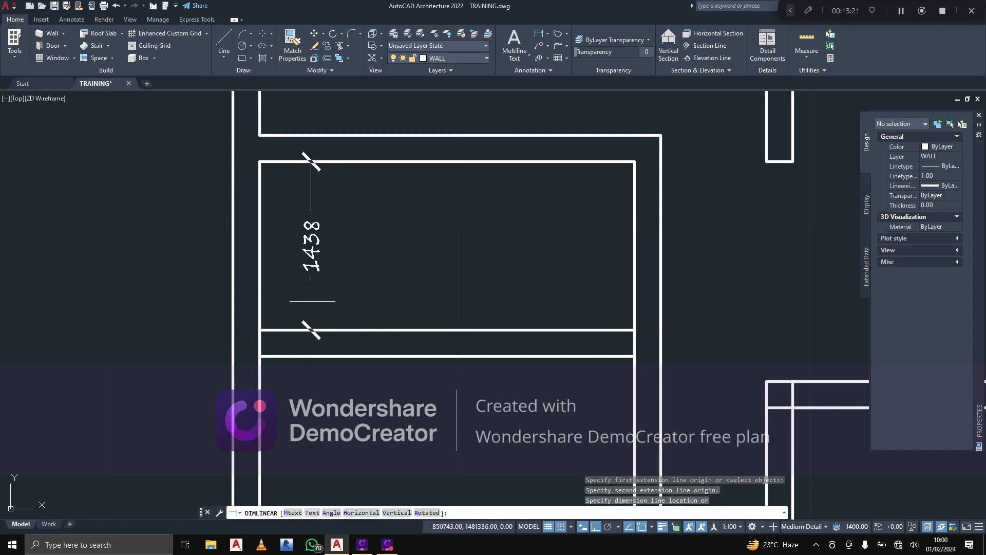
pyautogui.click(307, 294)
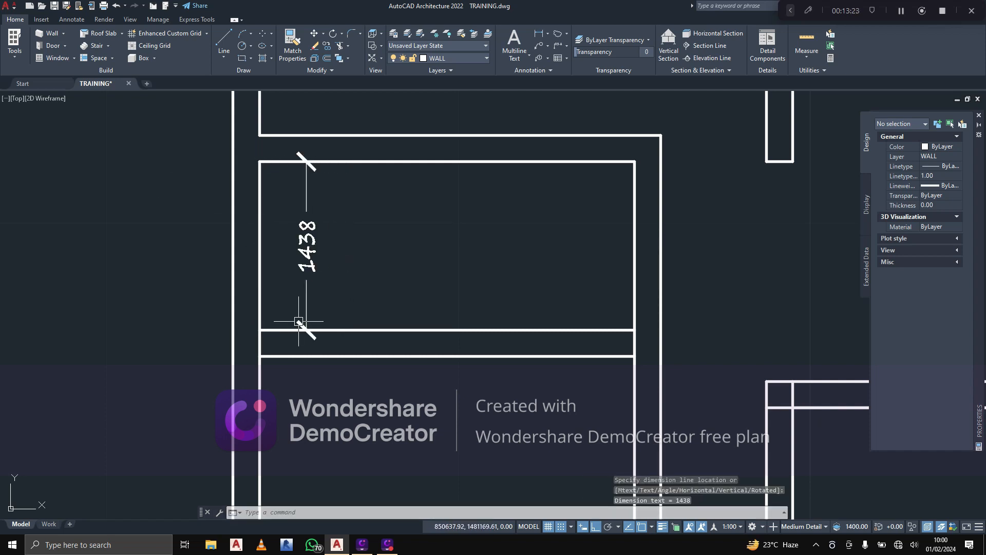
# Add a vertical linear dimension from the middle partition's lower line to the inner line of the wall below
pyautogui.moveTo(299, 322); pyautogui.dragTo(289, 198, button='middle')
pyautogui.press('Return')
pyautogui.click(250, 234)
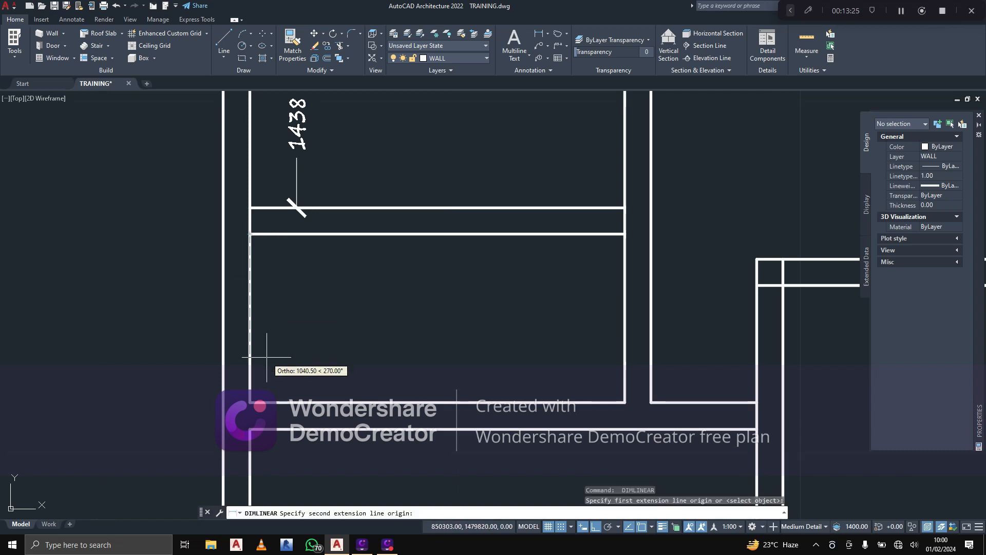
pyautogui.click(250, 402)
pyautogui.click(301, 328)
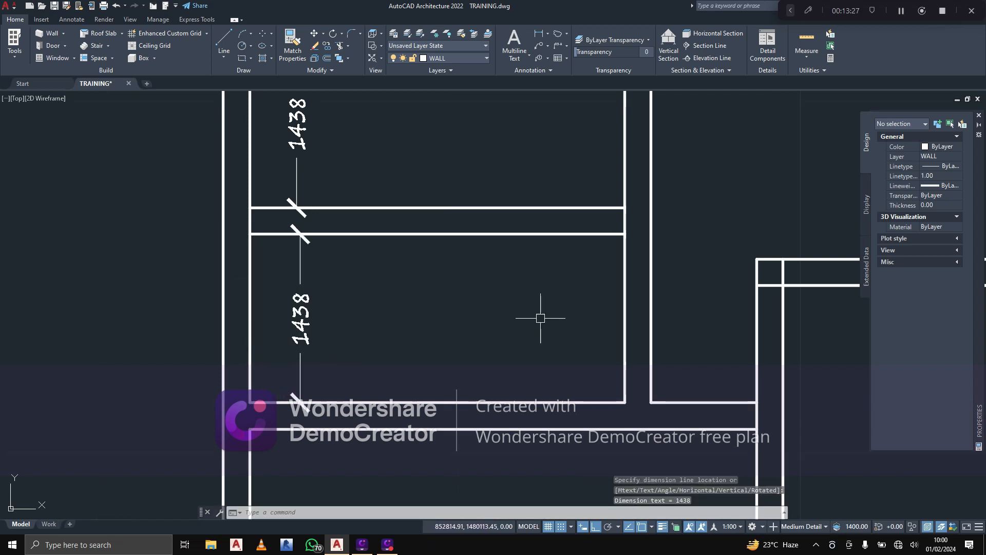
# Trim the wall lines crossing both ends of the small rooms' middle partition and remove the short wall section linking the lower small room to the lower right room
pyautogui.click(339, 47)
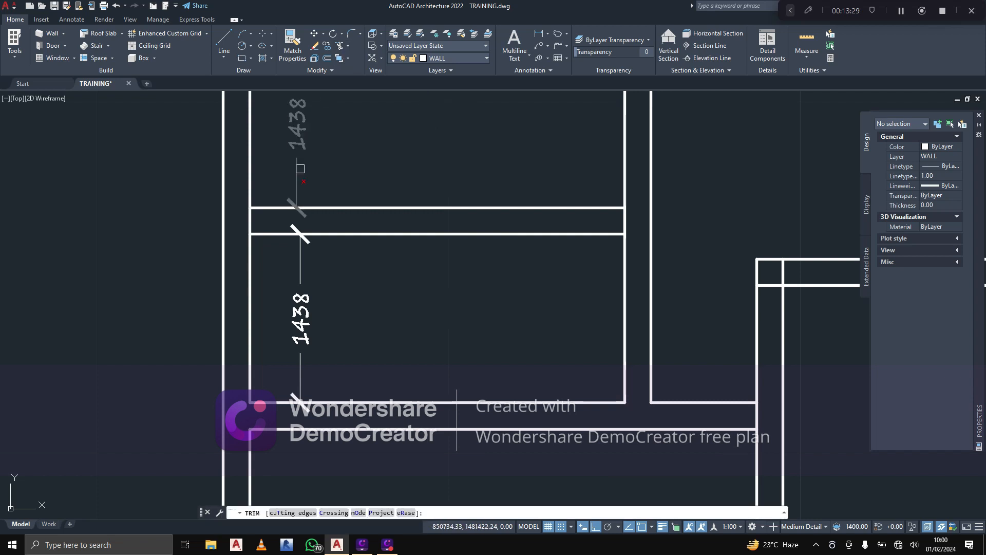
pyautogui.click(241, 222)
pyautogui.press('Return')
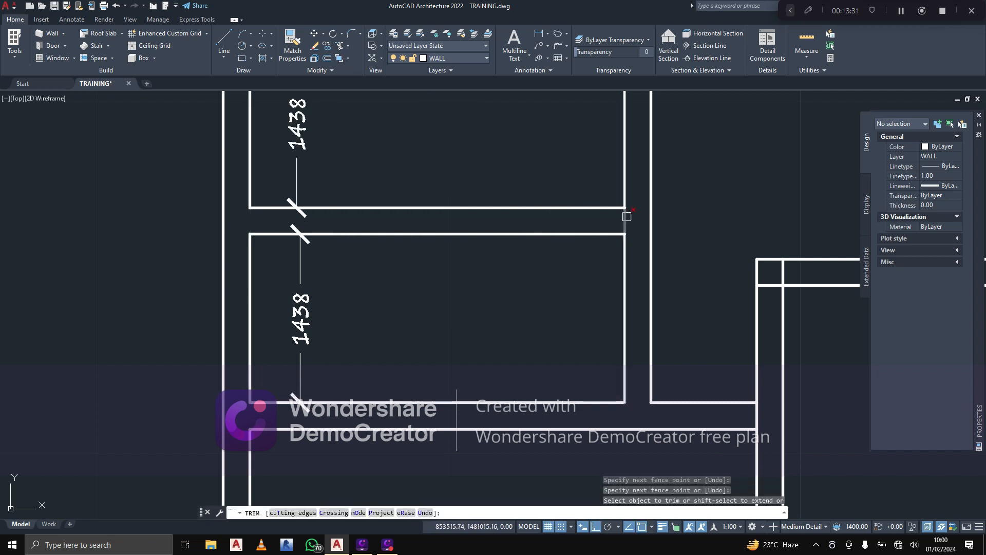
pyautogui.scroll(-3, 627, 216)
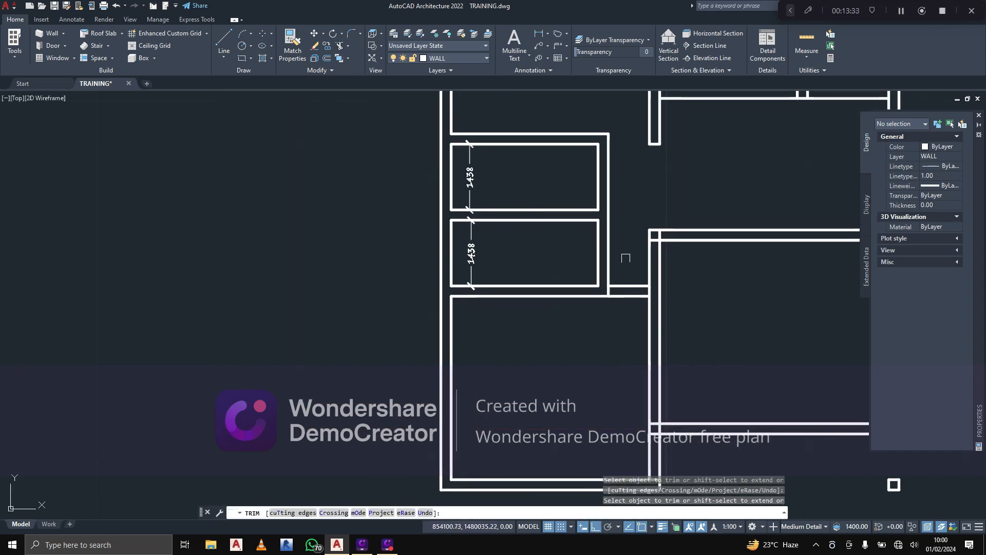
pyautogui.click(625, 259)
pyautogui.click(629, 309)
# Trim the vertical partition's line segment where the horizontal wall below the upper middle room joins it
pyautogui.moveTo(668, 292); pyautogui.dragTo(572, 324, button='middle')
pyautogui.scroll(4, 555, 279)
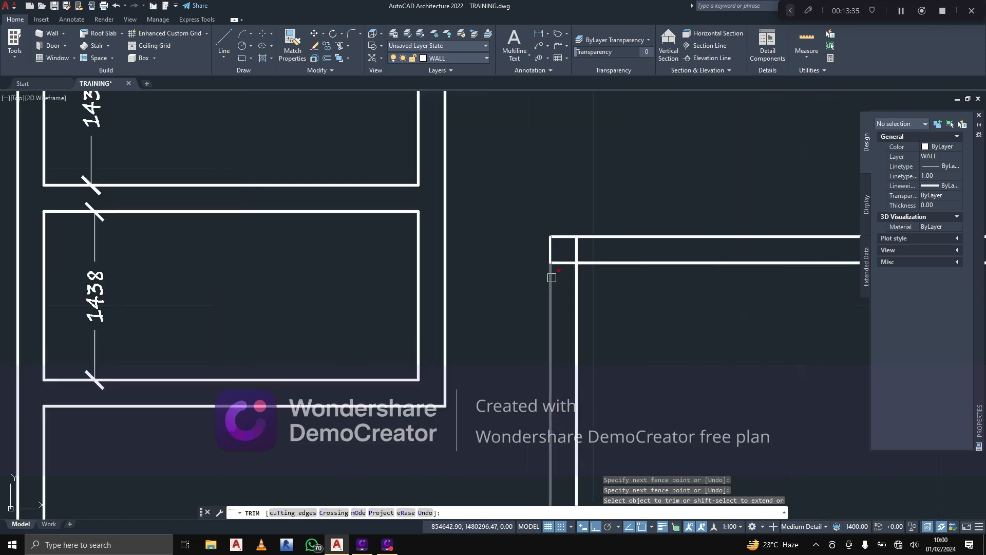
pyautogui.scroll(-2, 499, 271)
pyautogui.moveTo(499, 270); pyautogui.dragTo(422, 317, button='middle')
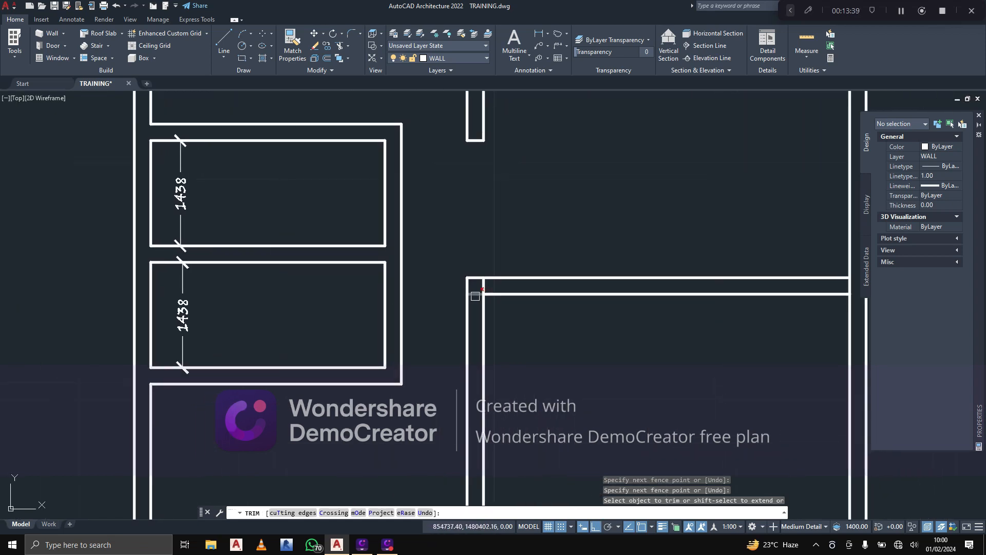
pyautogui.scroll(-2, 474, 302)
pyautogui.moveTo(539, 206); pyautogui.dragTo(496, 280, button='middle')
pyautogui.scroll(4, 462, 231)
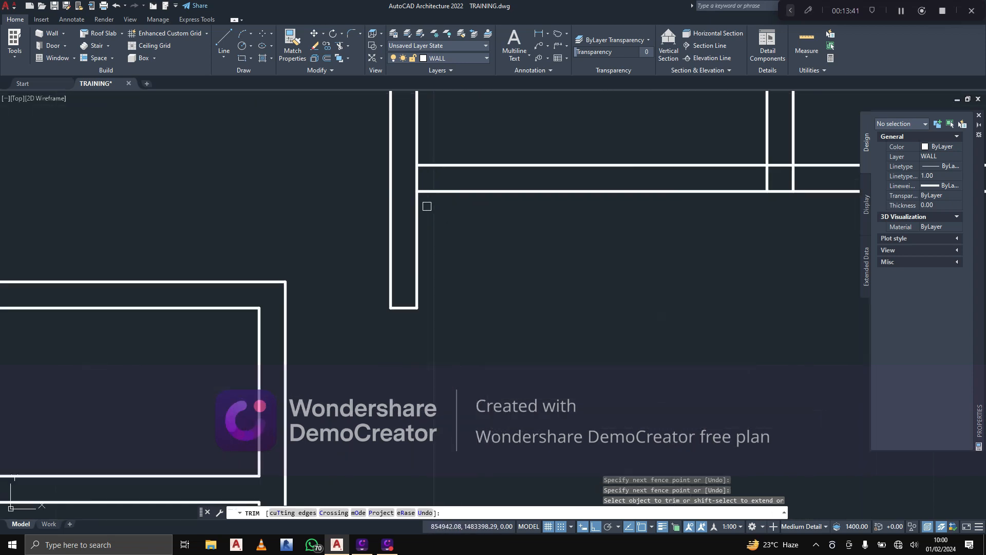
pyautogui.scroll(-2, 442, 171)
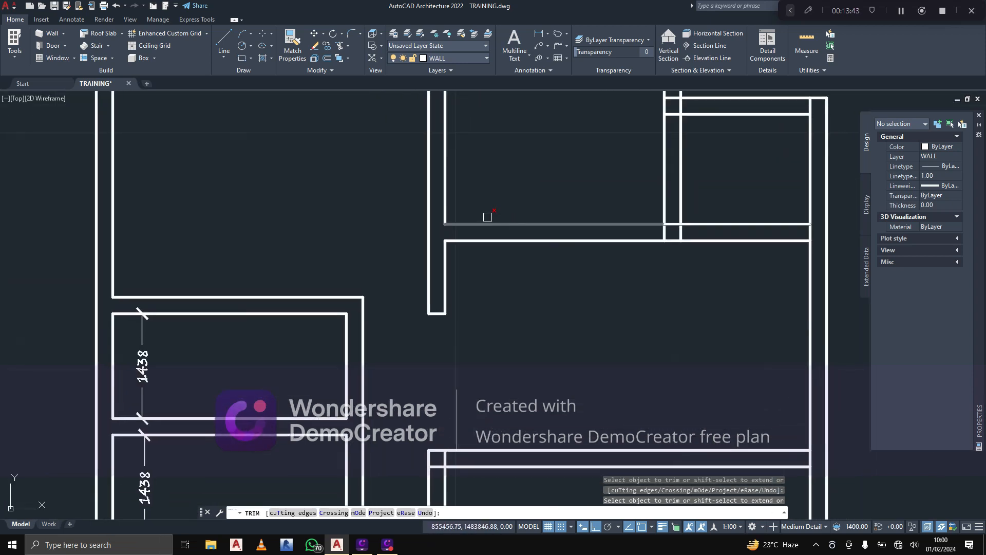
pyautogui.scroll(-2, 641, 217)
pyautogui.moveTo(645, 223); pyautogui.dragTo(535, 275, button='middle')
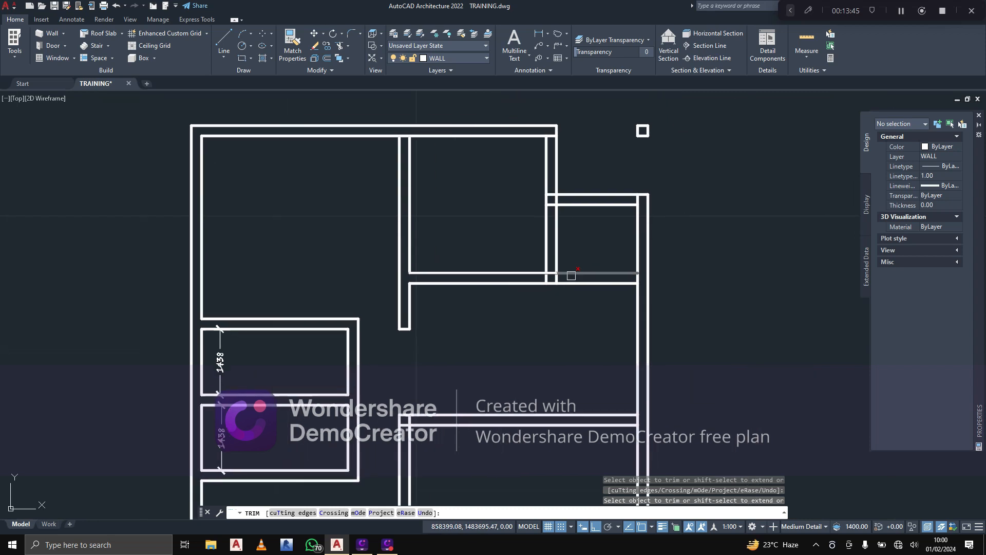
# Trim the overlapping lines where the partition between the upper middle room and the small right room meets the horizontal wall
pyautogui.scroll(4, 572, 274)
pyautogui.click(483, 283)
pyautogui.click(532, 282)
pyautogui.click(545, 281)
pyautogui.click(519, 281)
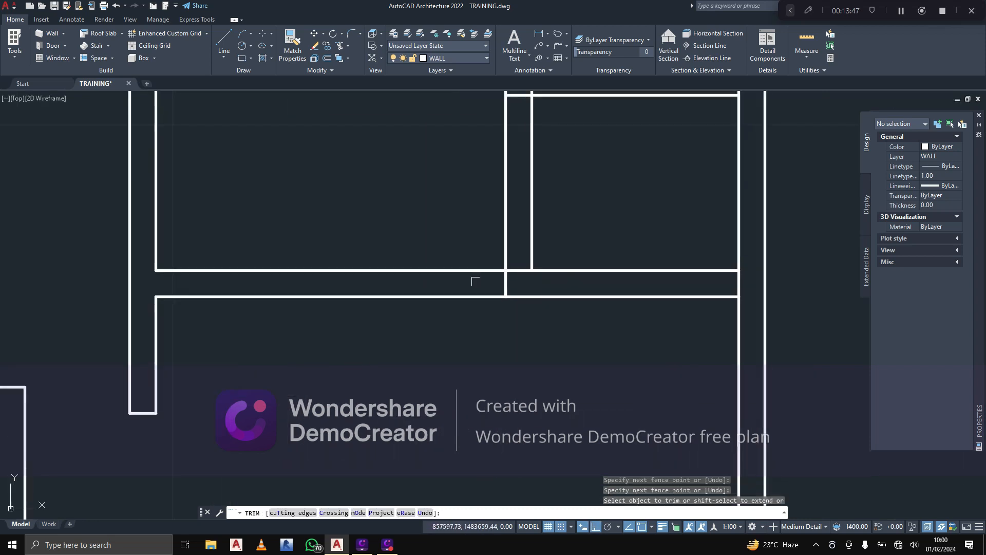
pyautogui.click(472, 281)
pyautogui.click(505, 281)
pyautogui.click(505, 280)
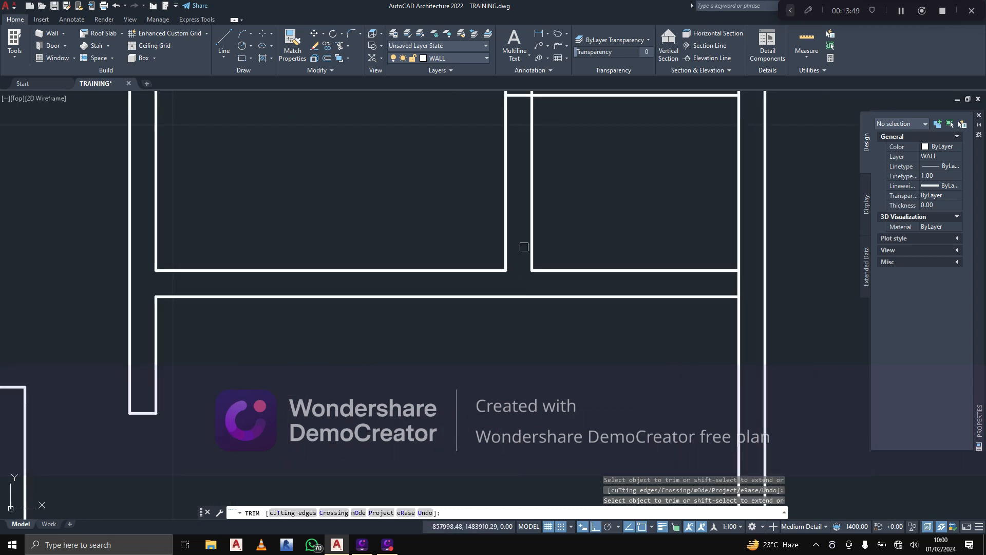
# Trim the overlapping inner wall lines at the small right room's upper left corner
pyautogui.moveTo(524, 247); pyautogui.dragTo(517, 389, button='middle')
pyautogui.click(512, 256)
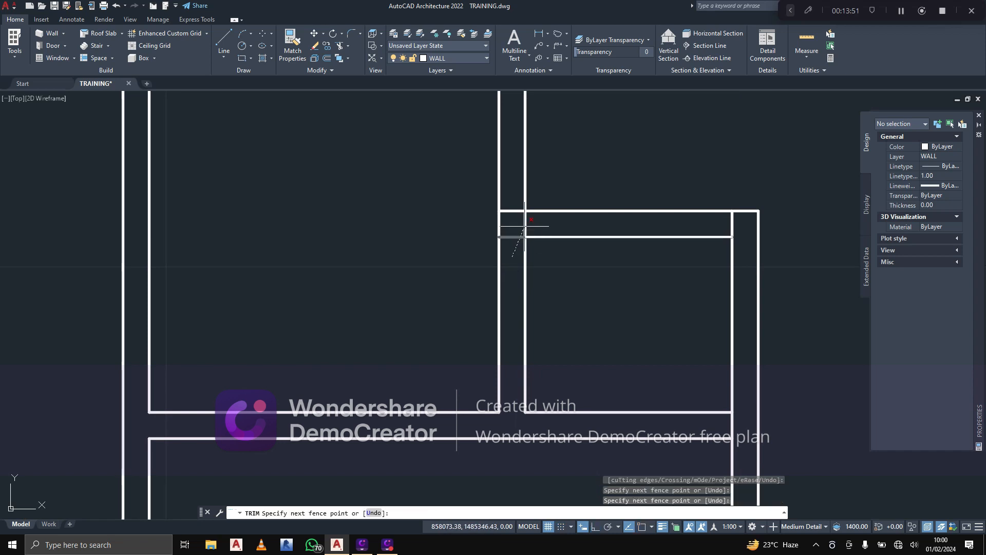
pyautogui.press('Escape')
pyautogui.scroll(-4, 524, 222)
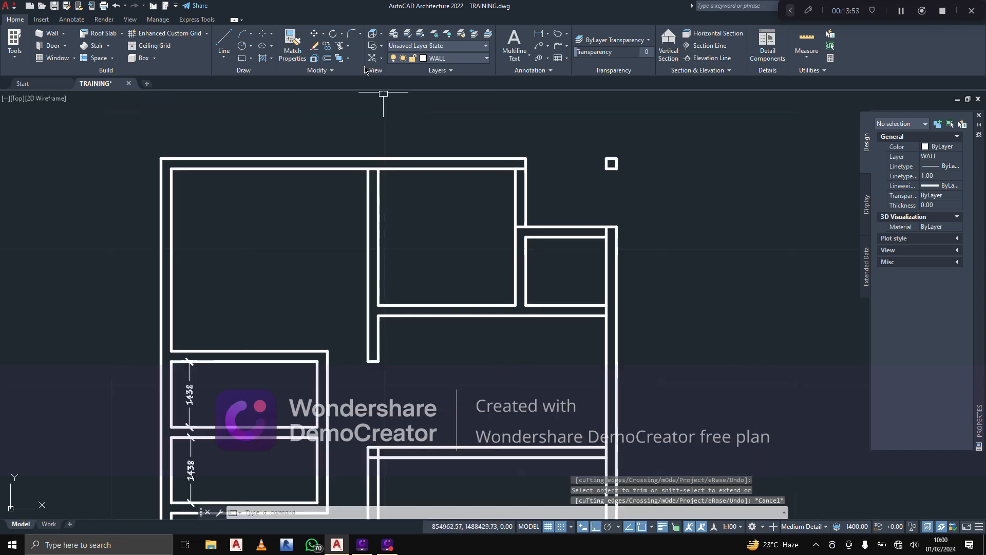
pyautogui.click(327, 58)
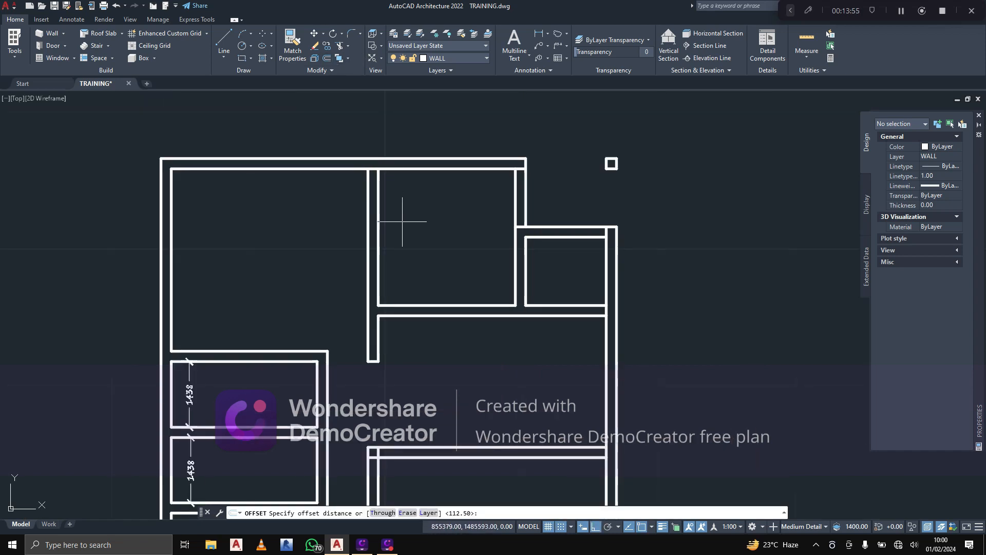
pyautogui.press('Return')
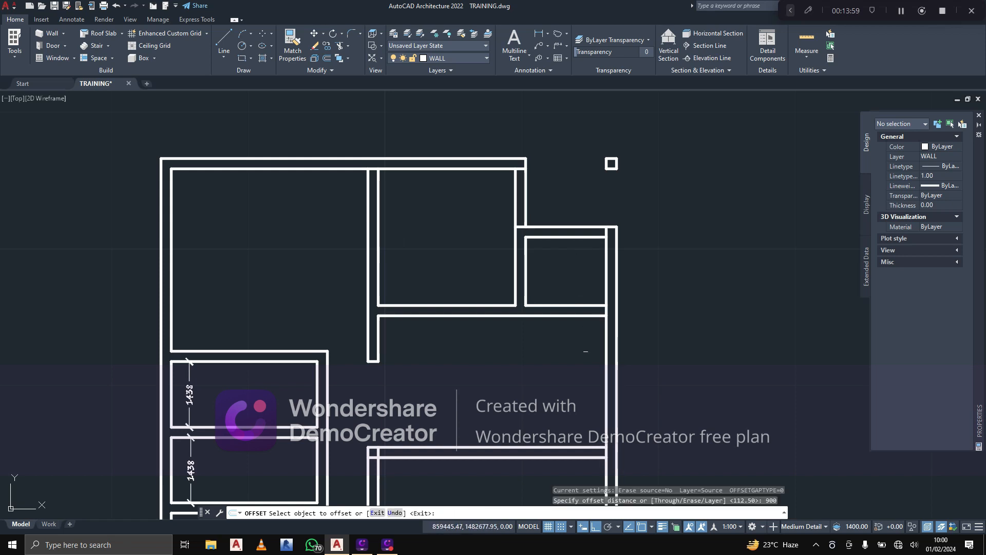
pyautogui.scroll(2, 508, 335)
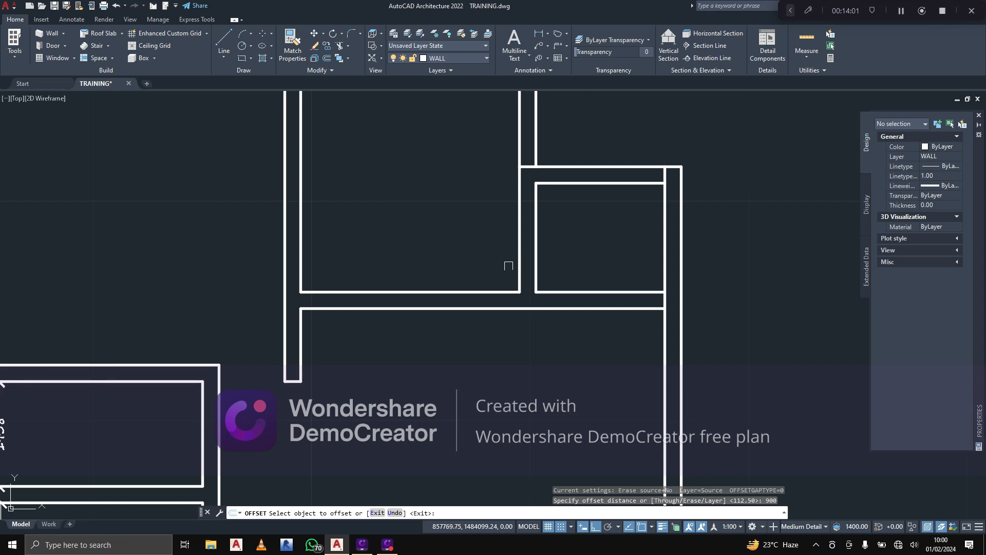
pyautogui.moveTo(475, 264); pyautogui.dragTo(475, 267, button='middle')
pyautogui.scroll(-2, 477, 268)
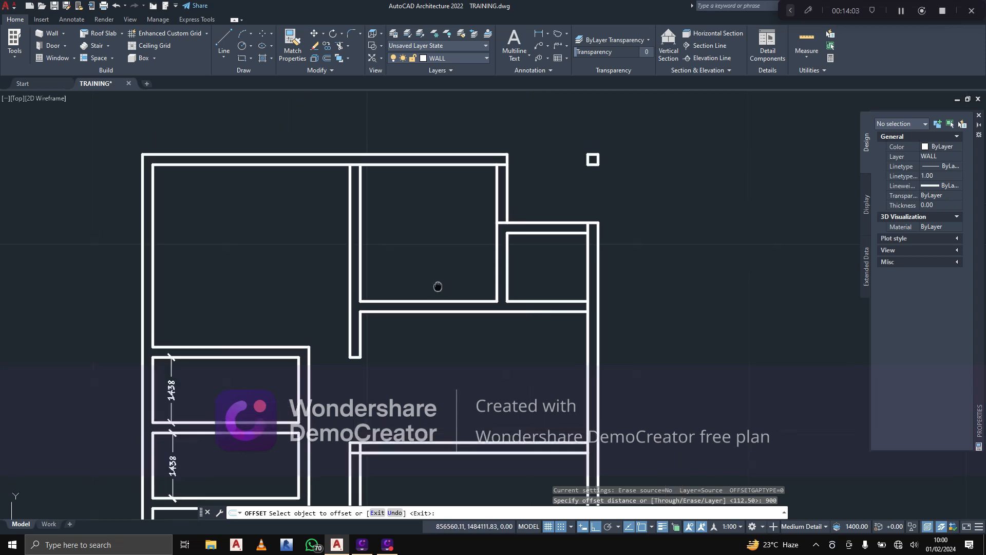
pyautogui.scroll(2, 362, 287)
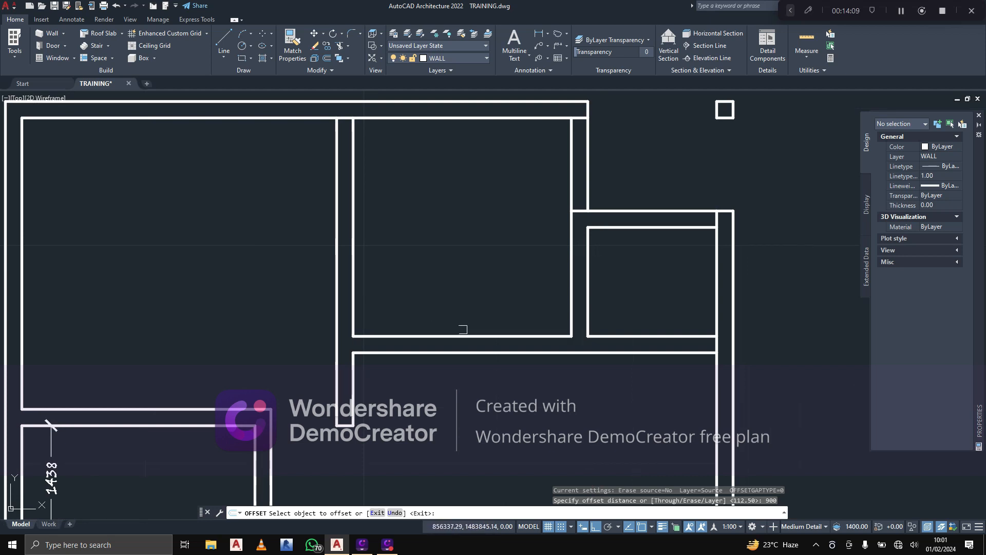
pyautogui.press('Escape')
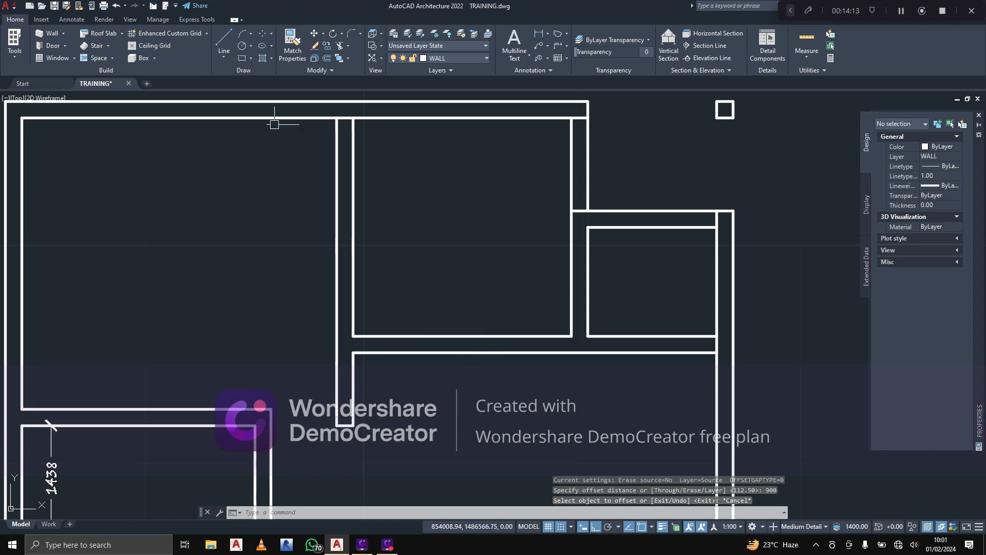
# Draw a vertical line about 1050 long downward from the midpoint of the upper middle room's lower inner wall line
pyautogui.click(224, 44)
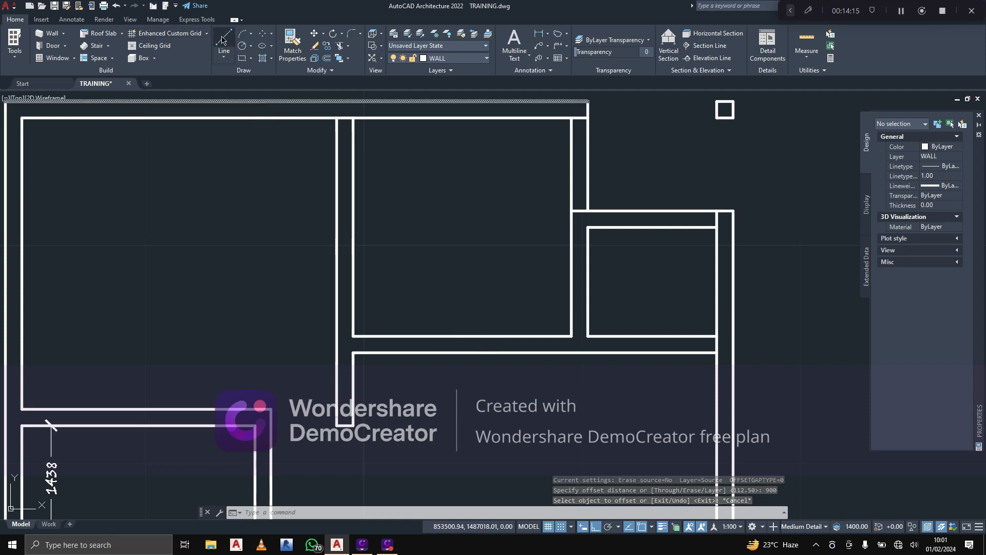
pyautogui.click(461, 336)
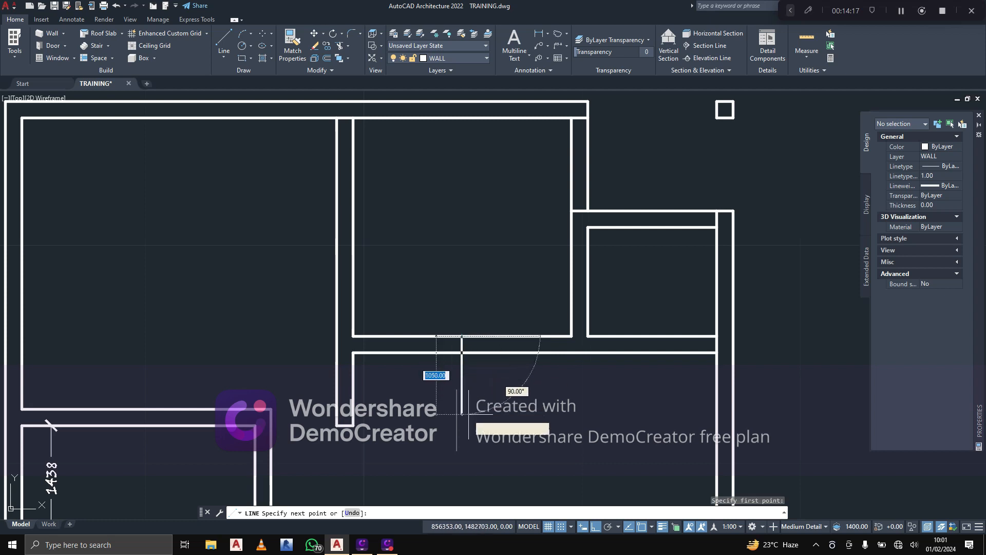
pyautogui.click(462, 416)
pyautogui.press('Escape')
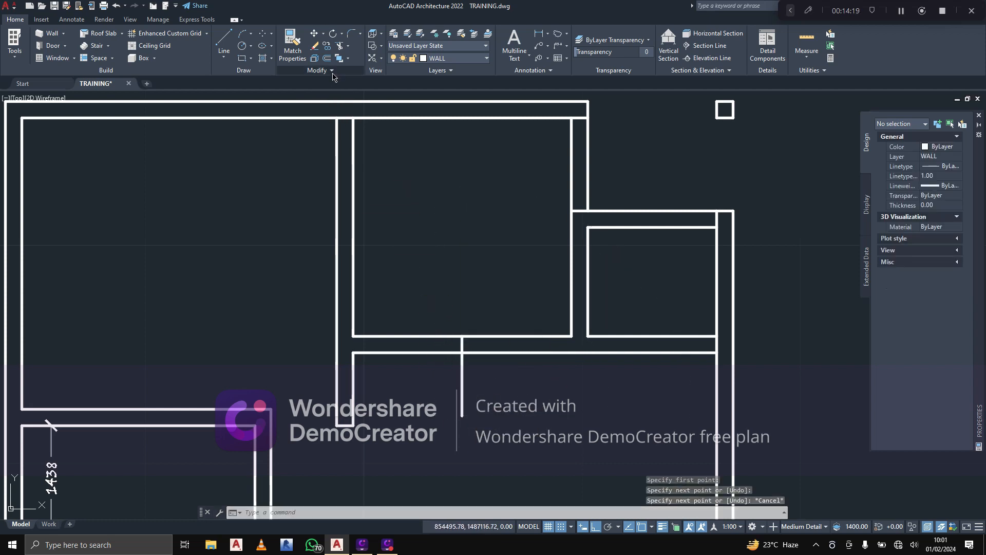
pyautogui.moveTo(331, 71)
pyautogui.mouseDown()
pyautogui.moveTo(332, 90)
pyautogui.moveTo(332, 67)
pyautogui.mouseUp()
pyautogui.press('Escape')
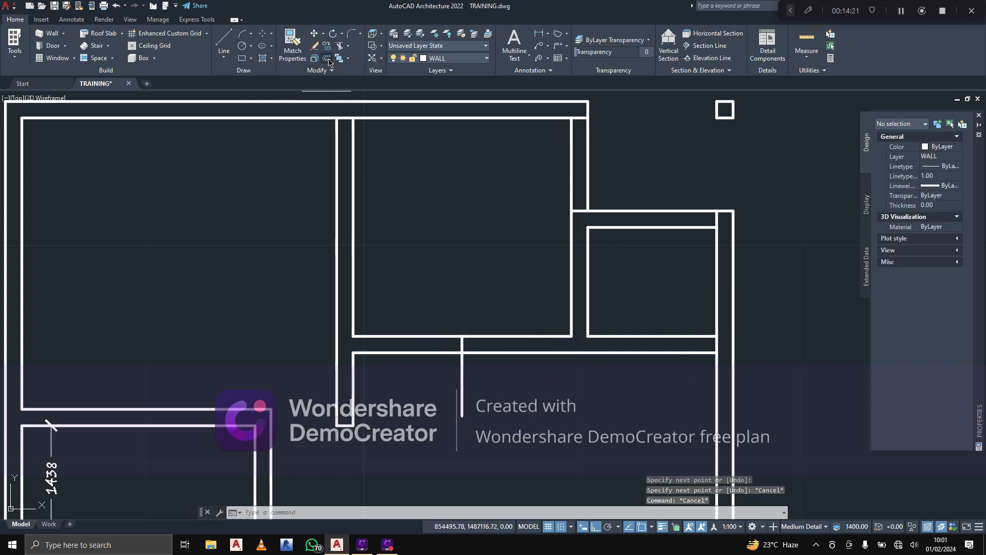
# Offset the vertical midpoint line by 450 to both its left and right sides
pyautogui.click(327, 58)
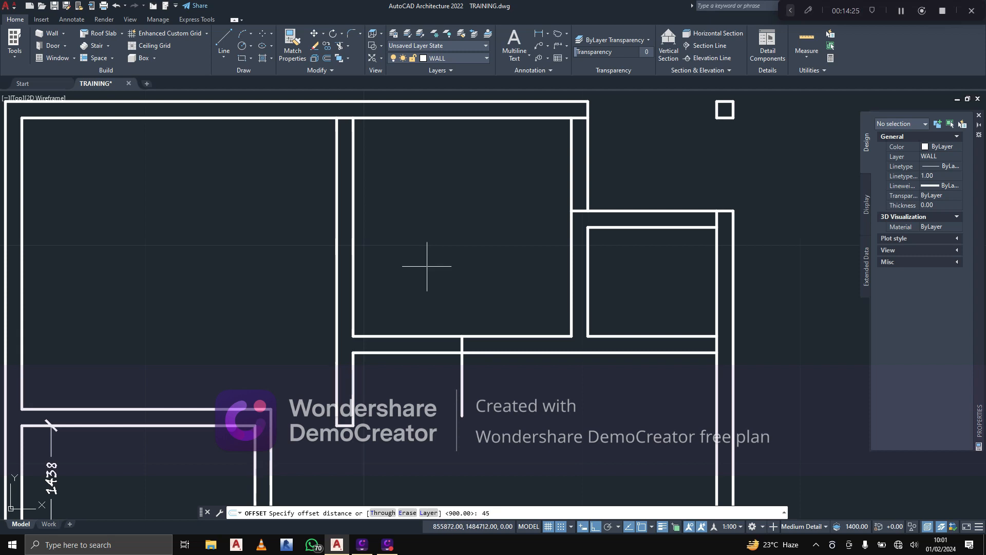
pyautogui.press('Return')
pyautogui.scroll(2, 403, 262)
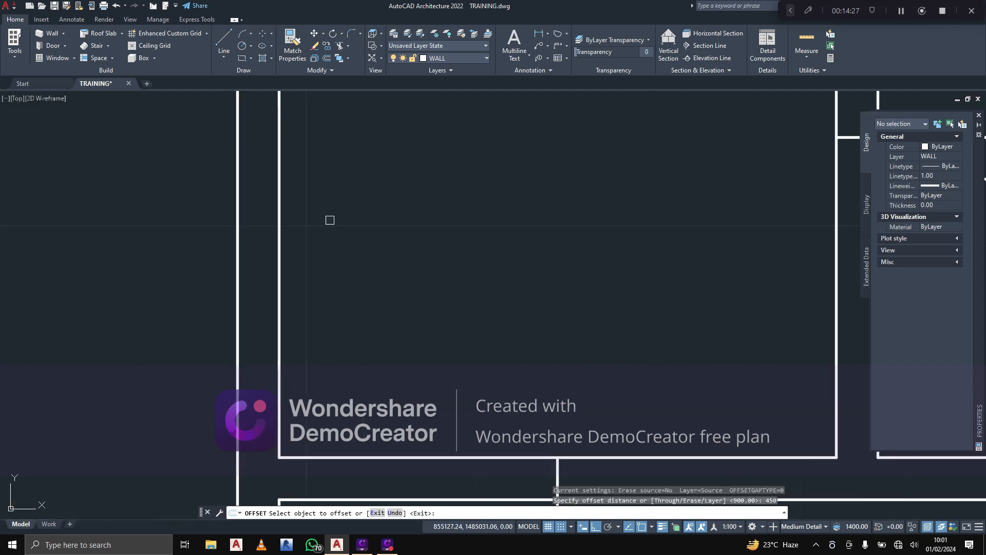
pyautogui.scroll(-3, 464, 148)
pyautogui.scroll(4, 454, 204)
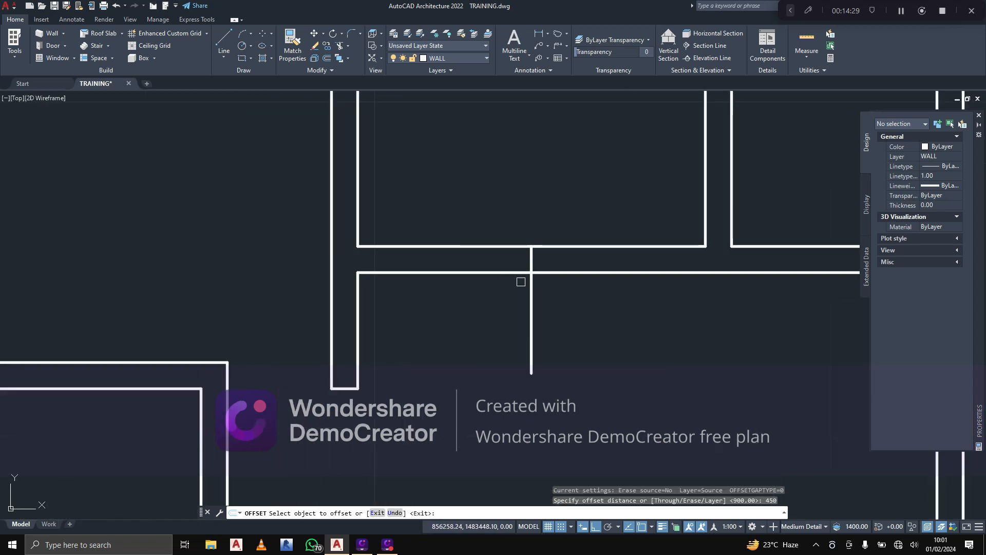
pyautogui.click(521, 281)
pyautogui.click(530, 282)
pyautogui.click(501, 278)
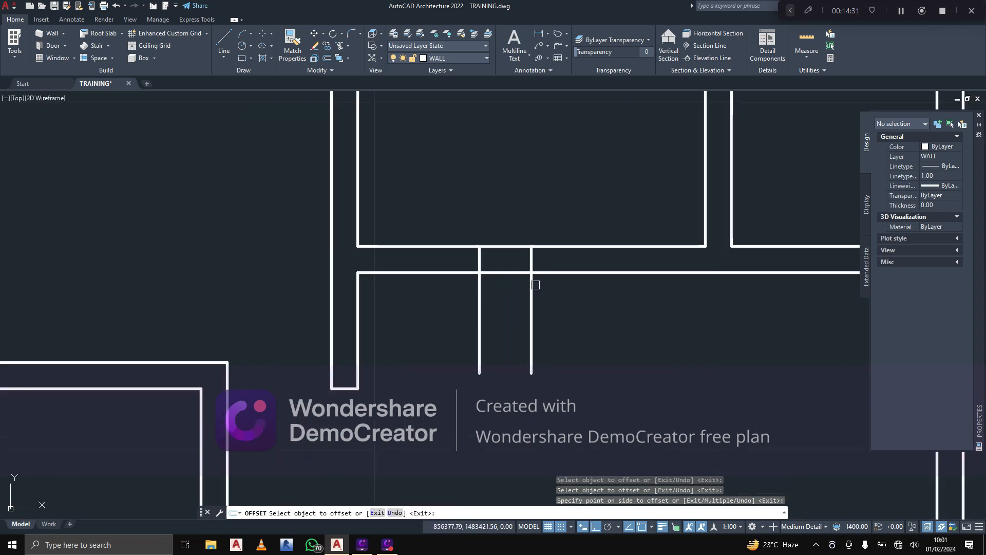
pyautogui.click(532, 281)
pyautogui.click(546, 288)
pyautogui.press('Escape')
pyautogui.press('Escape')
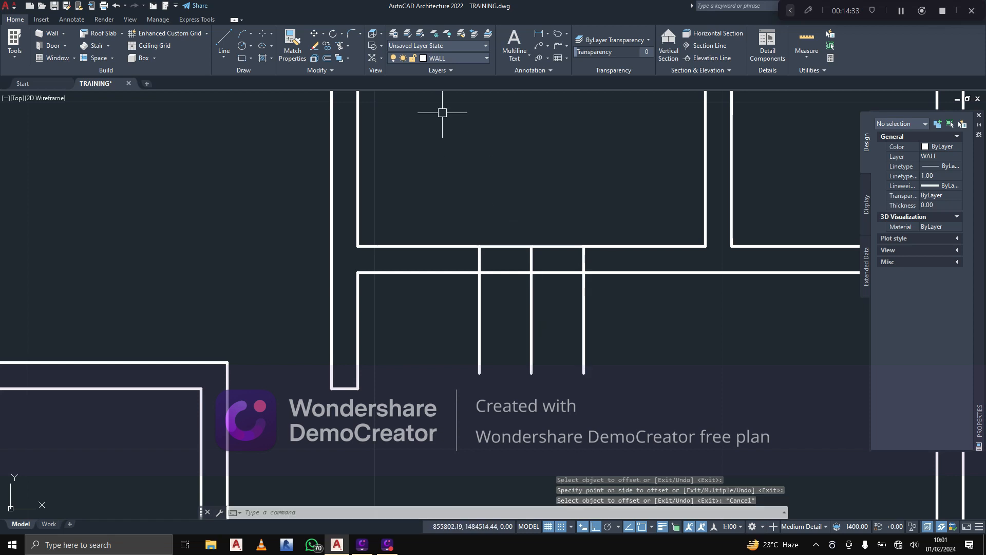
# Trim the wall lines between the two offset lines, their lower overhangs and the middle line to form a door opening
pyautogui.click(344, 48)
pyautogui.moveTo(476, 176); pyautogui.dragTo(514, 291)
pyautogui.moveTo(539, 323)
pyautogui.mouseDown()
pyautogui.moveTo(515, 319)
pyautogui.moveTo(543, 246)
pyautogui.mouseUp()
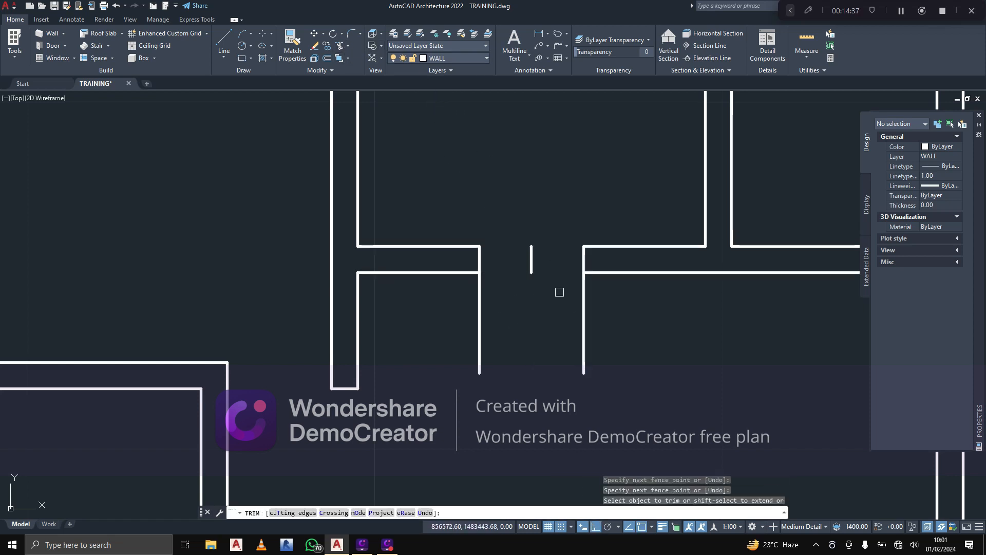
pyautogui.moveTo(605, 315); pyautogui.dragTo(473, 322)
pyautogui.click(531, 259)
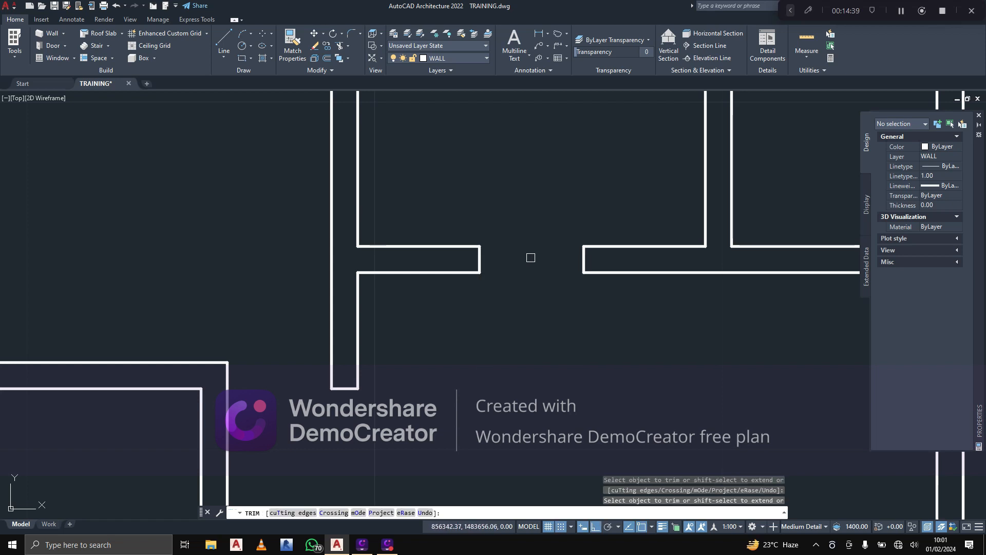
pyautogui.scroll(-5, 531, 257)
pyautogui.scroll(4, 508, 225)
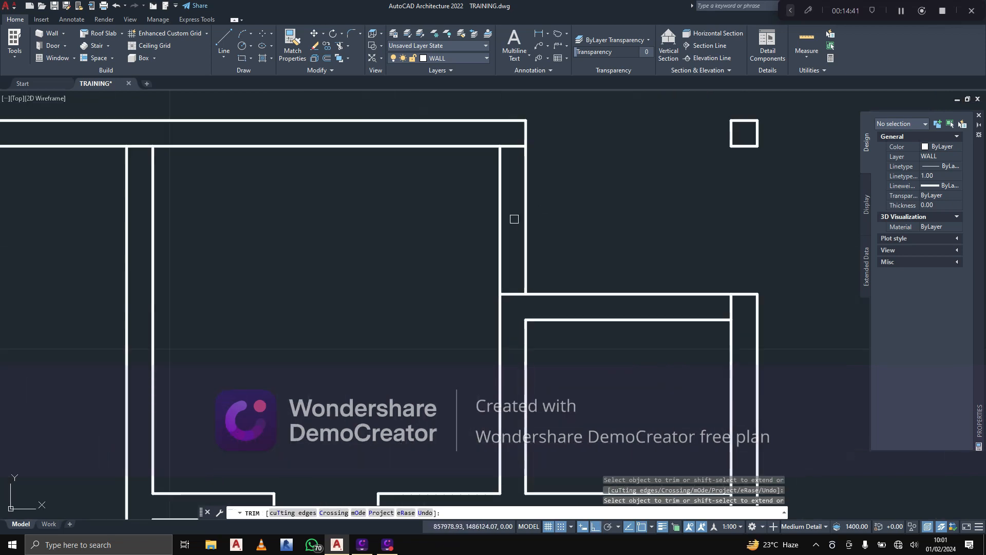
pyautogui.press('Escape')
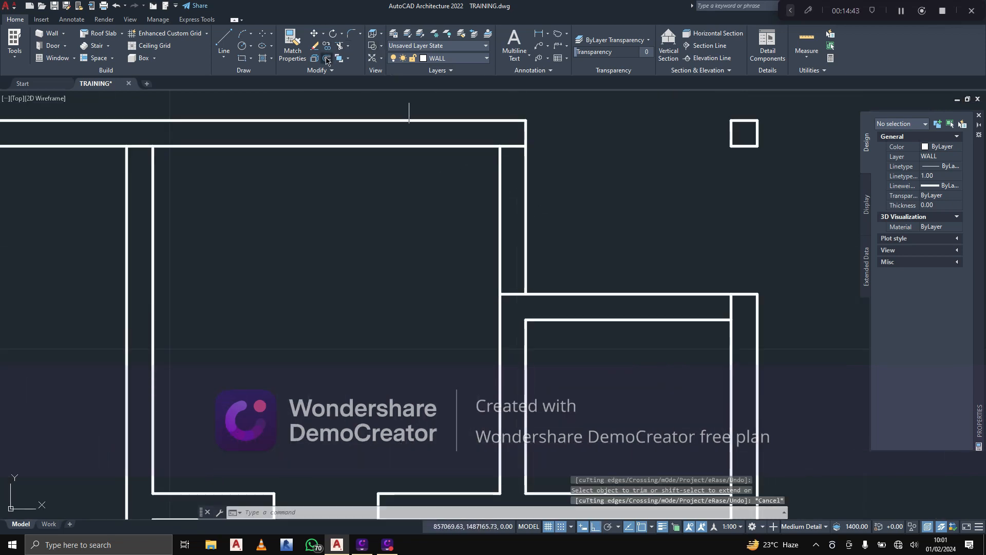
# Offset the small right room's upper outer wall line upward by 900
pyautogui.click(327, 59)
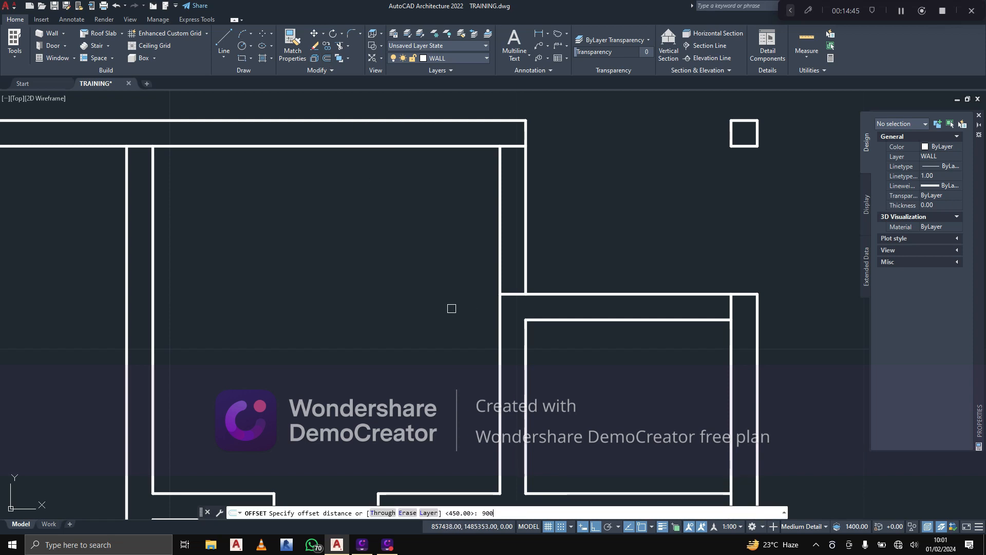
pyautogui.press('Return')
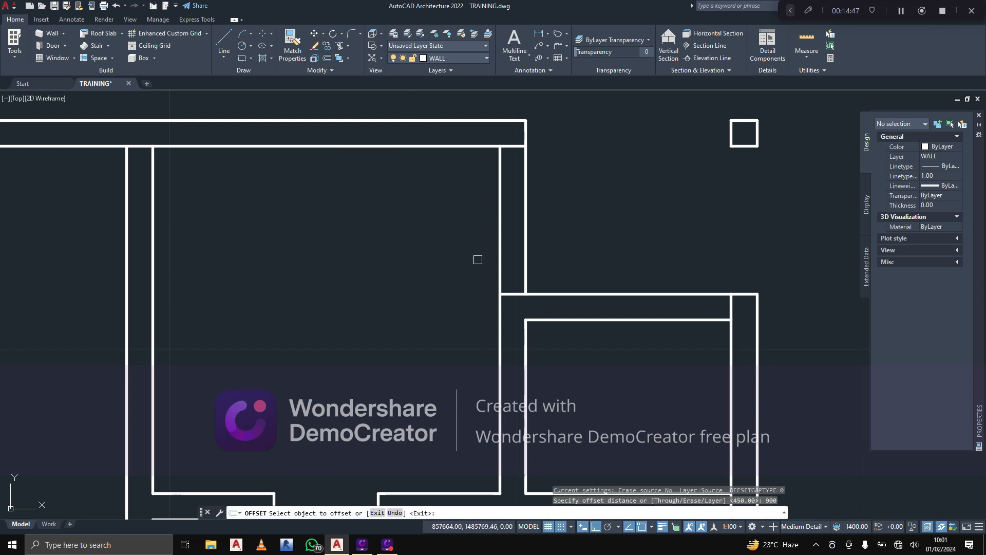
pyautogui.click(546, 293)
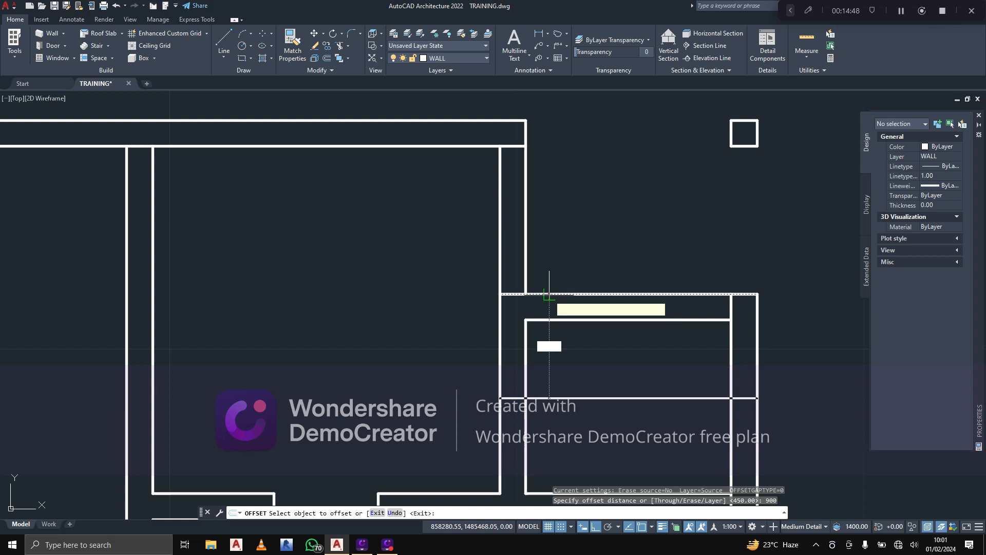
pyautogui.click(545, 245)
pyautogui.press('Escape')
# Trim the upper middle room's right wall below the offset line, and the line's outer overhang, to form an opening
pyautogui.click(337, 45)
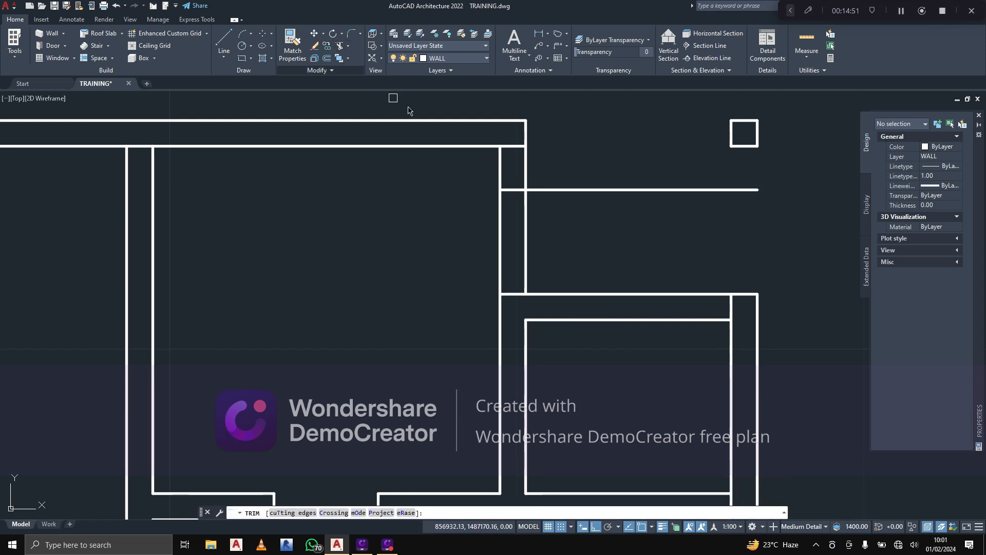
pyautogui.moveTo(572, 227); pyautogui.dragTo(453, 244)
pyautogui.moveTo(554, 177)
pyautogui.mouseDown()
pyautogui.moveTo(548, 197)
pyautogui.moveTo(545, 189)
pyautogui.mouseUp()
# Trim the overlapping wall lines at the upper middle room's top wall junctions and the small right room's upper right corner
pyautogui.moveTo(512, 156)
pyautogui.mouseDown()
pyautogui.moveTo(514, 146)
pyautogui.moveTo(137, 146)
pyautogui.mouseUp()
pyautogui.moveTo(199, 222); pyautogui.dragTo(177, 149, button='middle')
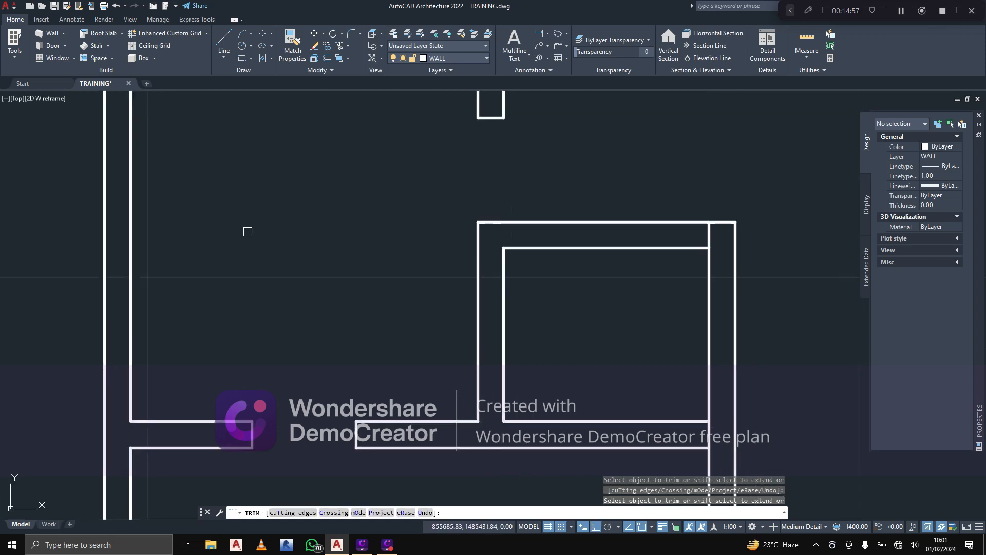
pyautogui.click(709, 234)
pyautogui.press('Escape')
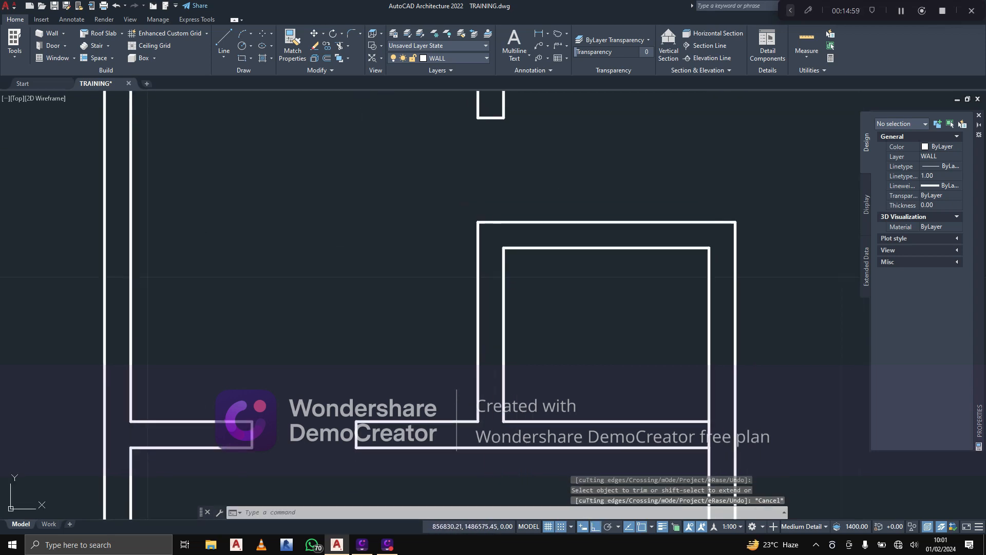
# Offset the lower inner wall line of the small upper-right room upward by 900
pyautogui.press('Escape')
pyautogui.click(328, 58)
pyautogui.press('Return')
pyautogui.moveTo(474, 188); pyautogui.dragTo(421, 166, button='middle')
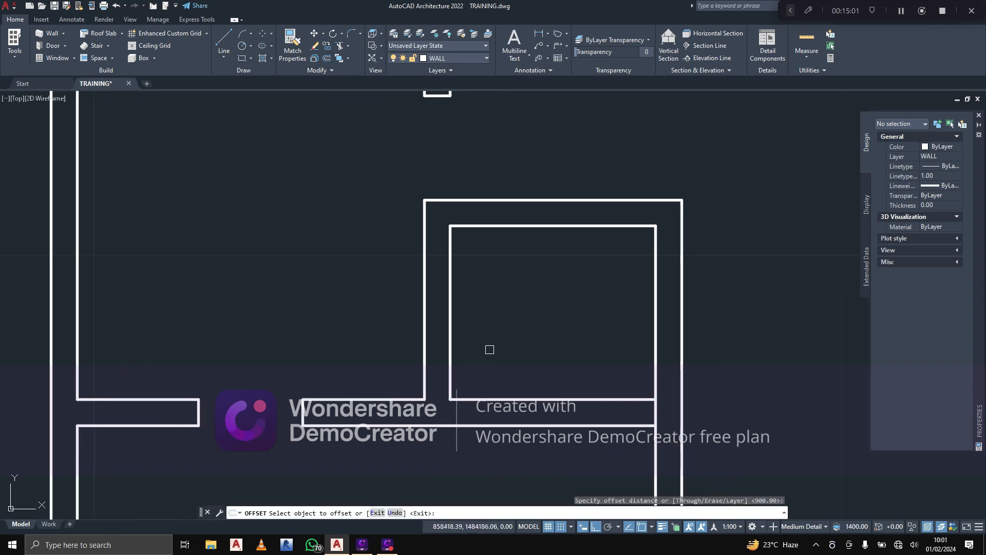
pyautogui.click(514, 398)
pyautogui.click(464, 334)
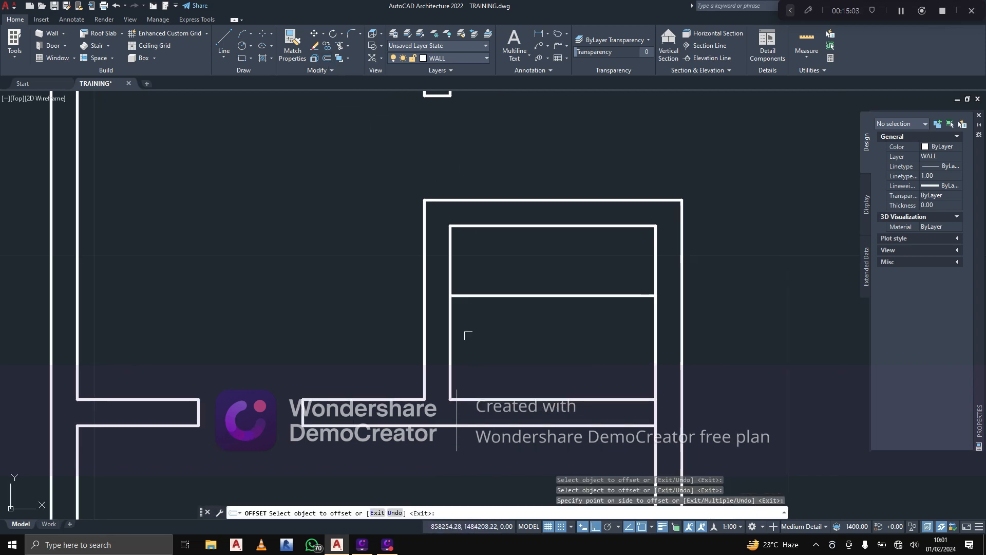
pyautogui.press('Escape')
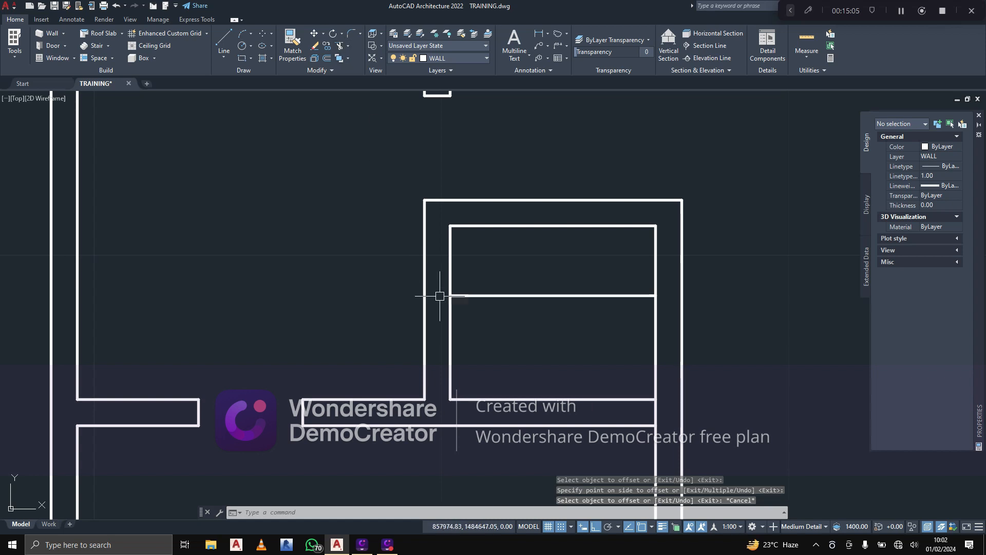
# Extend the offset line across the small room's left wall, and trim the excess lines to form a 900 door opening below it
pyautogui.click(339, 48)
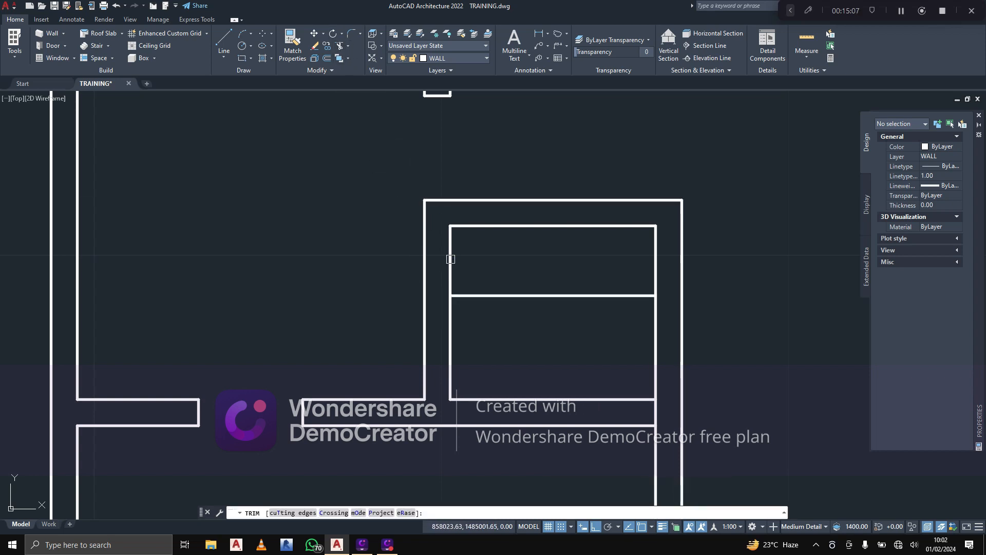
pyautogui.click(462, 292)
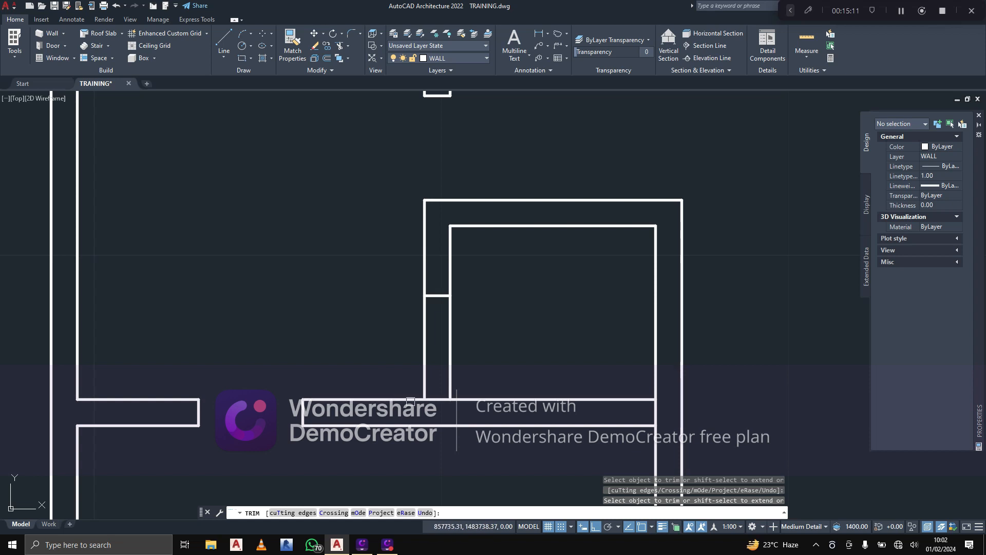
pyautogui.click(402, 365)
pyautogui.click(499, 346)
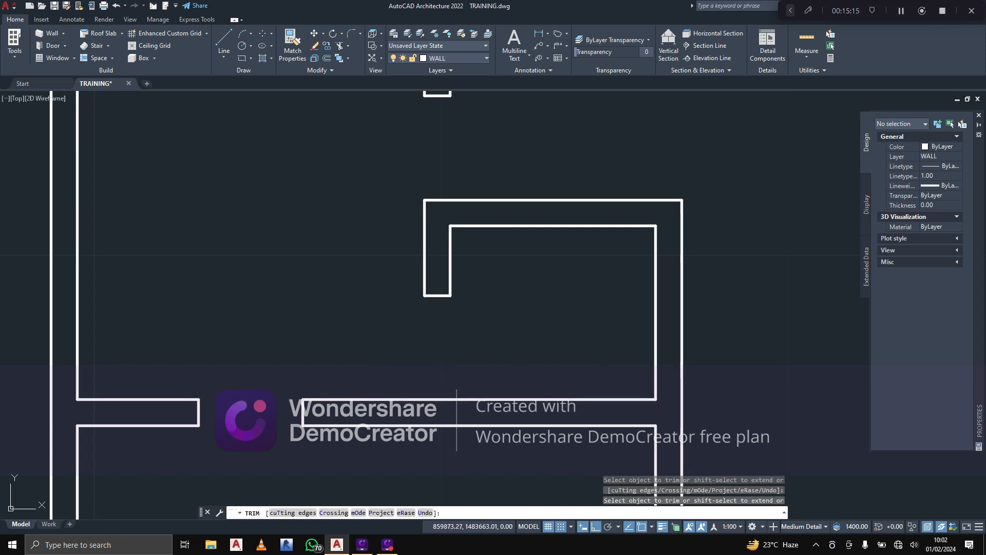
# Trim the overlapping lines where the lower-right room's bottom wall meets the middle wall and at the middle wall's bottom corner
pyautogui.scroll(-4, 557, 331)
pyautogui.moveTo(345, 362); pyautogui.dragTo(346, 150, button='middle')
pyautogui.scroll(4, 378, 403)
pyautogui.scroll(2, 369, 400)
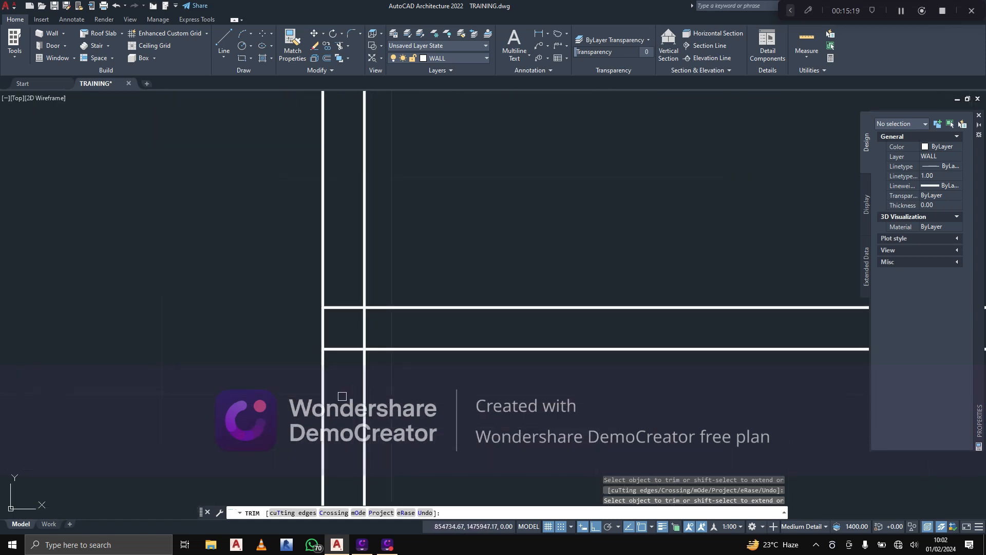
pyautogui.moveTo(342, 393); pyautogui.dragTo(345, 298)
pyautogui.scroll(-4, 343, 371)
pyautogui.moveTo(345, 409); pyautogui.dragTo(353, 343, button='middle')
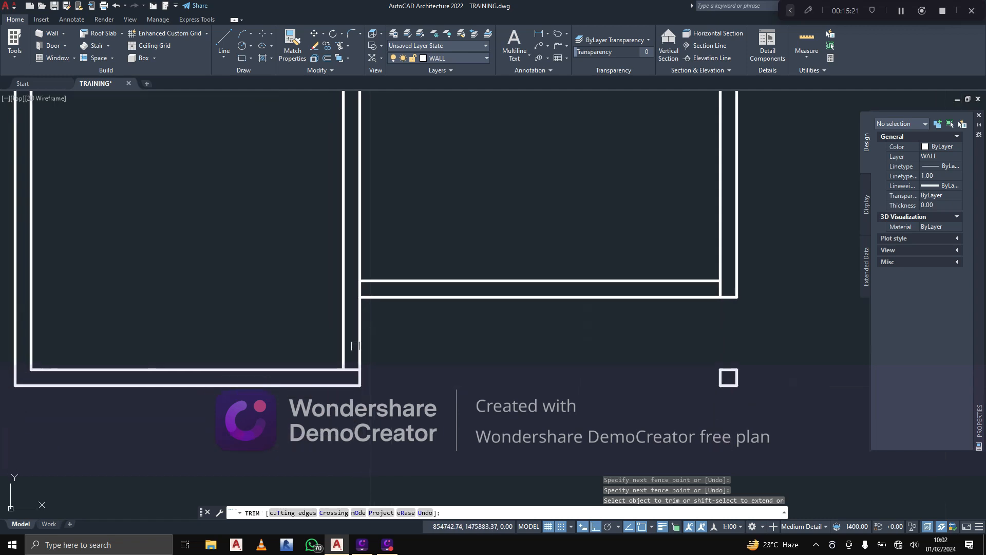
pyautogui.scroll(2, 349, 372)
pyautogui.click(350, 364)
pyautogui.scroll(-2, 350, 362)
pyautogui.moveTo(303, 314); pyautogui.dragTo(336, 415, button='middle')
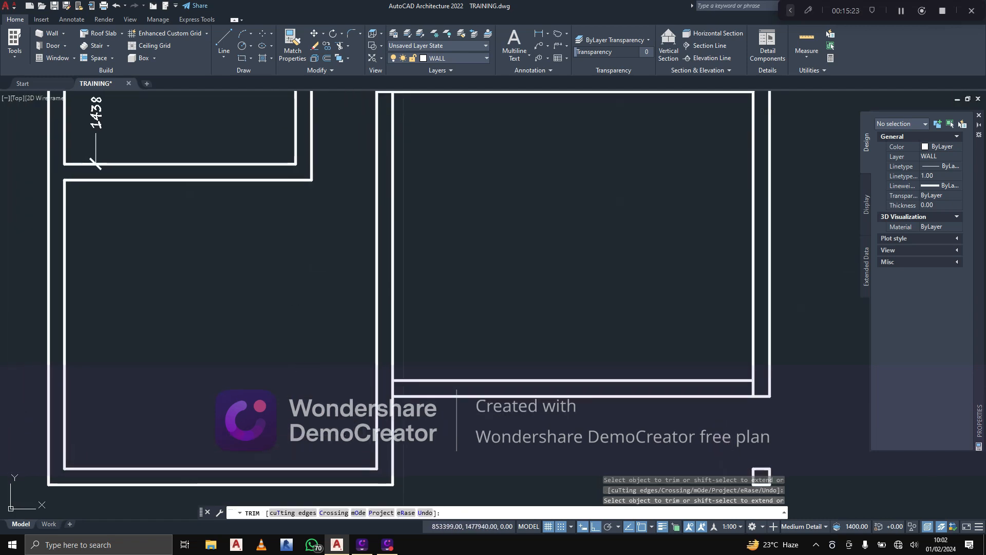
pyautogui.scroll(-2, 295, 277)
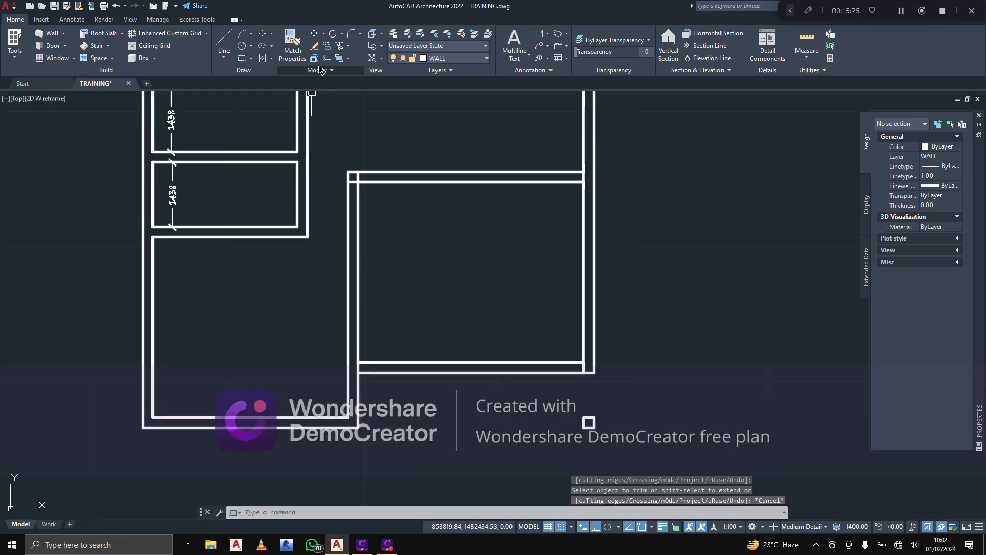
# Offset the right inner wall line of the lower 1438-high room inward by 750, and offset the resulting line by 750 again
pyautogui.click(326, 58)
pyautogui.scroll(2, 226, 317)
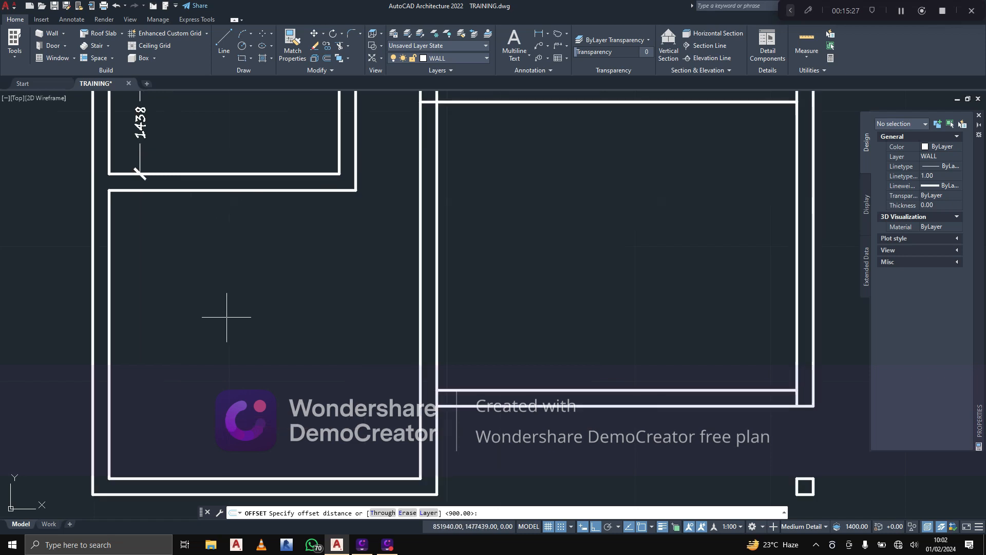
pyautogui.write('750')
pyautogui.press('Return')
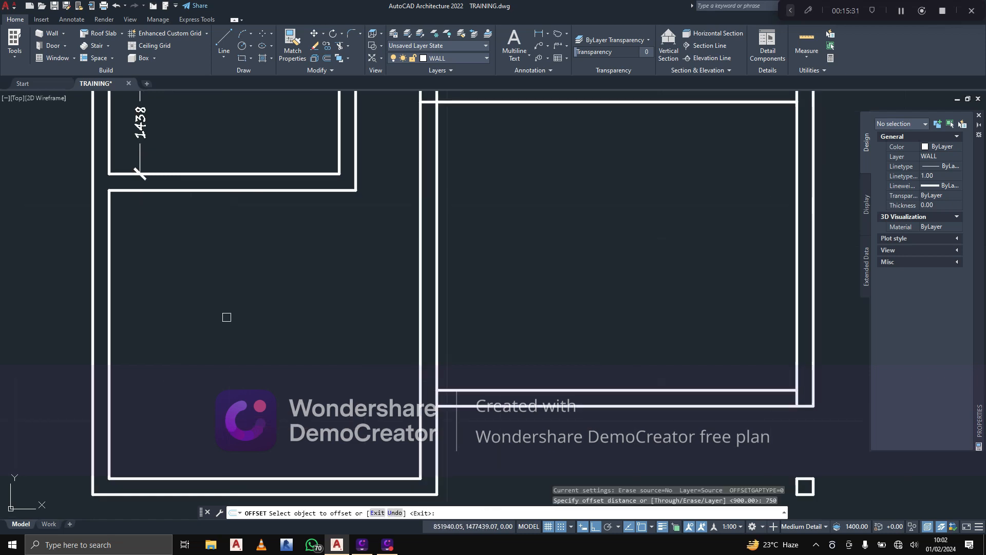
pyautogui.moveTo(231, 296); pyautogui.dragTo(272, 322, button='middle')
pyautogui.moveTo(348, 179)
pyautogui.mouseDown(button='middle')
pyautogui.moveTo(386, 258)
pyautogui.moveTo(461, 243)
pyautogui.mouseUp(button='middle')
pyautogui.scroll(4, 427, 227)
pyautogui.scroll(-3, 428, 227)
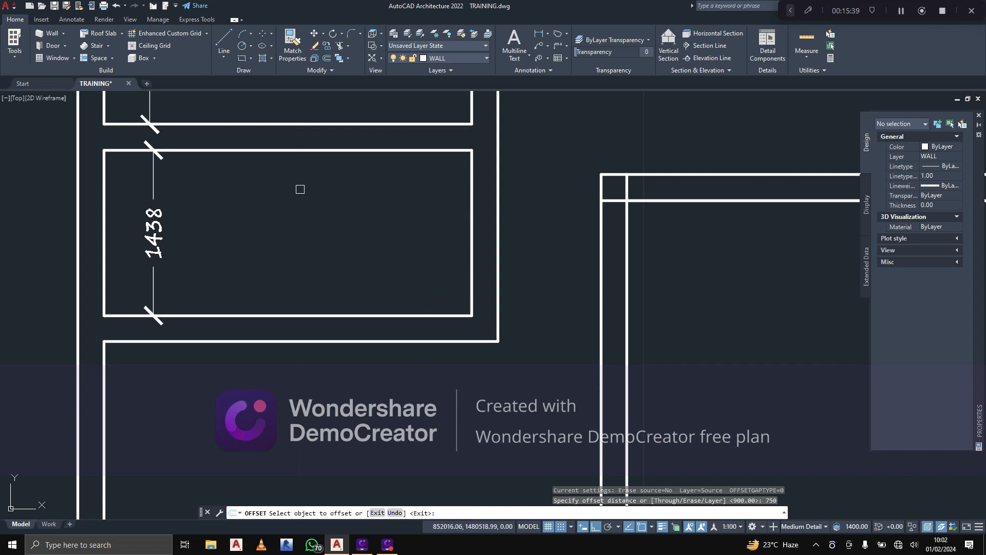
pyautogui.click(170, 254)
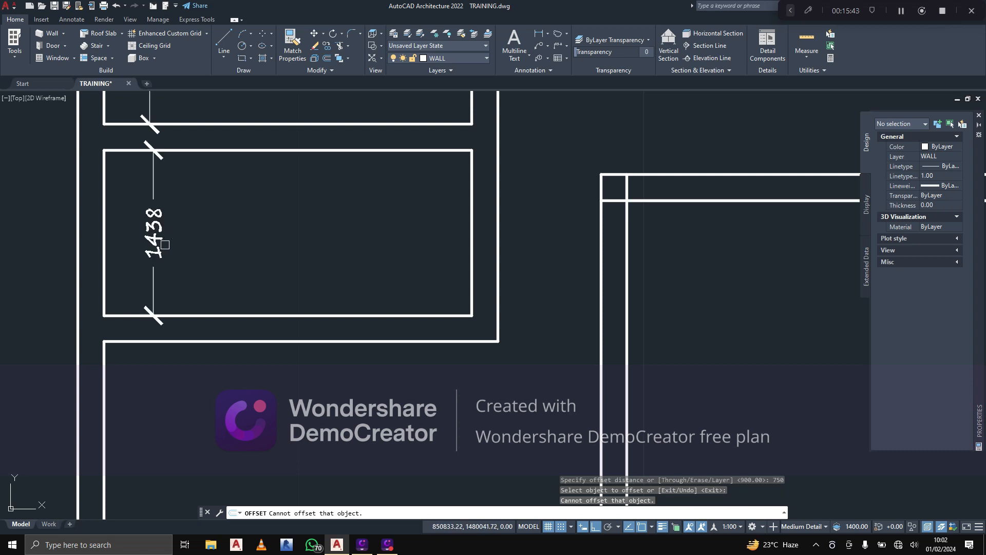
pyautogui.click(470, 250)
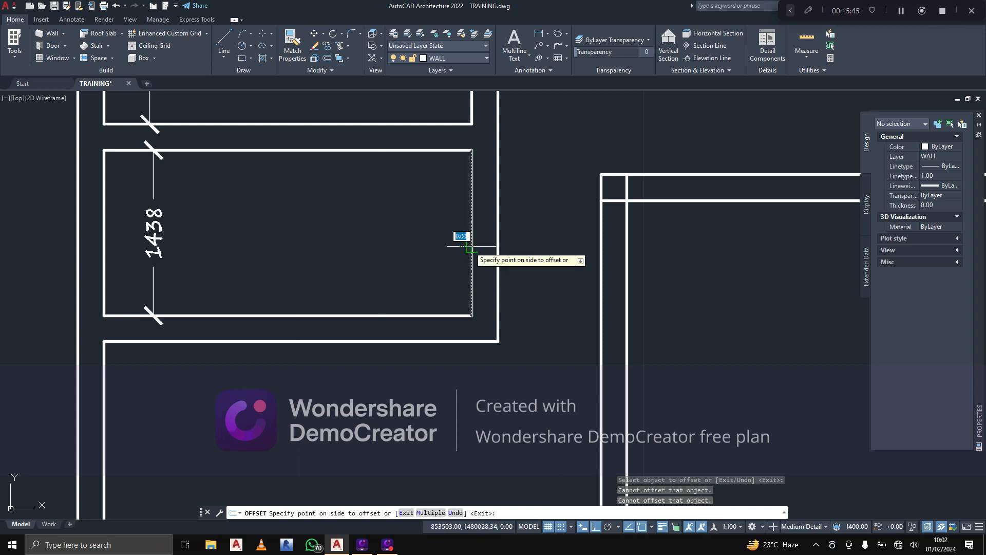
pyautogui.click(344, 263)
pyautogui.click(386, 243)
pyautogui.click(325, 262)
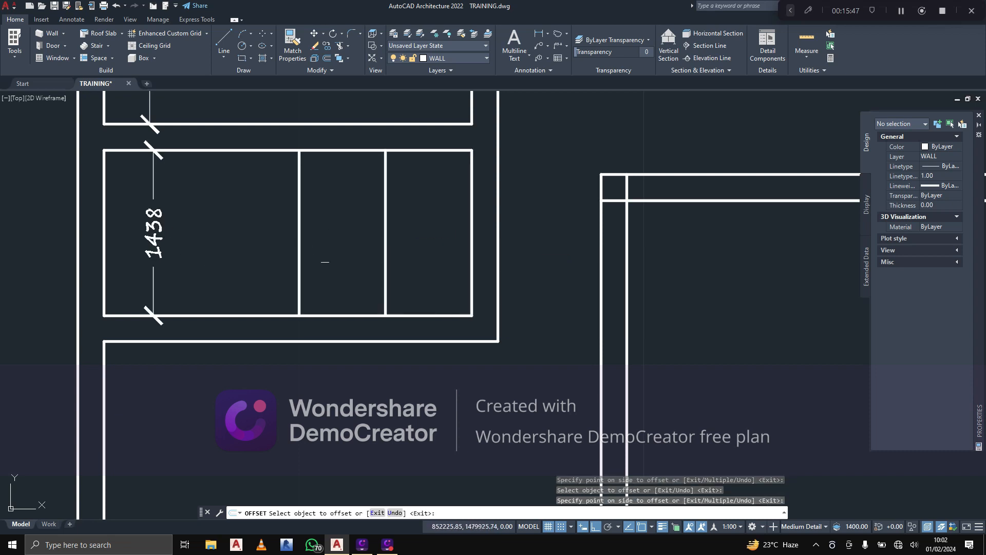
# Offset the right inner wall line of the upper 1438-high room inward twice at the same 750 distance
pyautogui.scroll(-2, 363, 280)
pyautogui.click(424, 182)
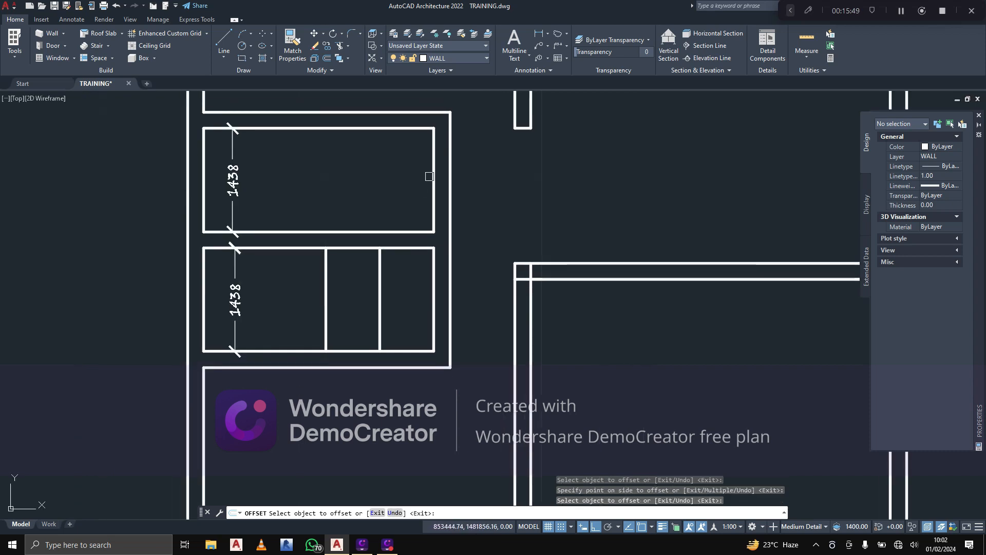
pyautogui.click(434, 172)
pyautogui.click(380, 176)
pyautogui.click(380, 176)
pyautogui.click(325, 177)
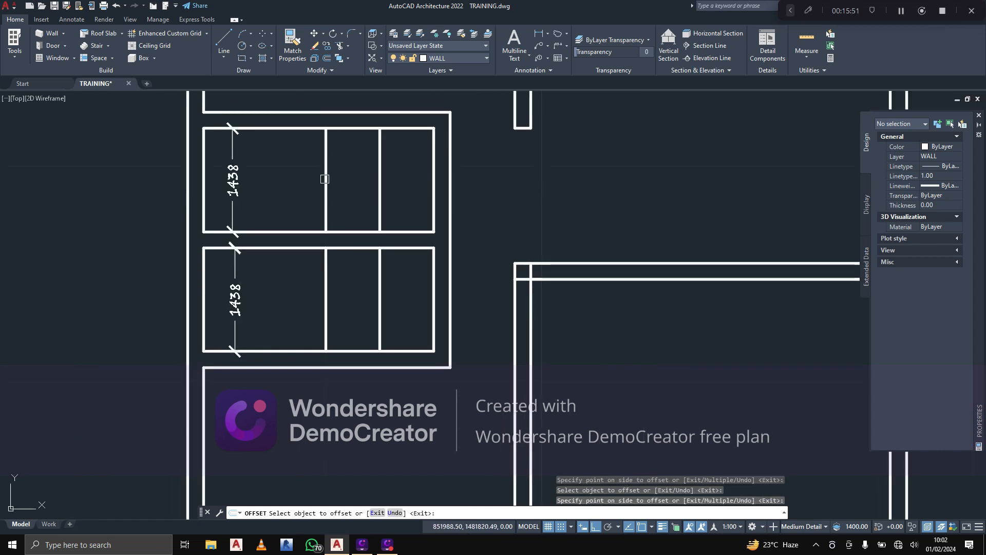
pyautogui.press('Escape')
# Extend the two offset lines in the upper 1438-high room through its top wall to the outer wall line
pyautogui.click(340, 47)
pyautogui.moveTo(321, 125); pyautogui.dragTo(319, 137, button='middle')
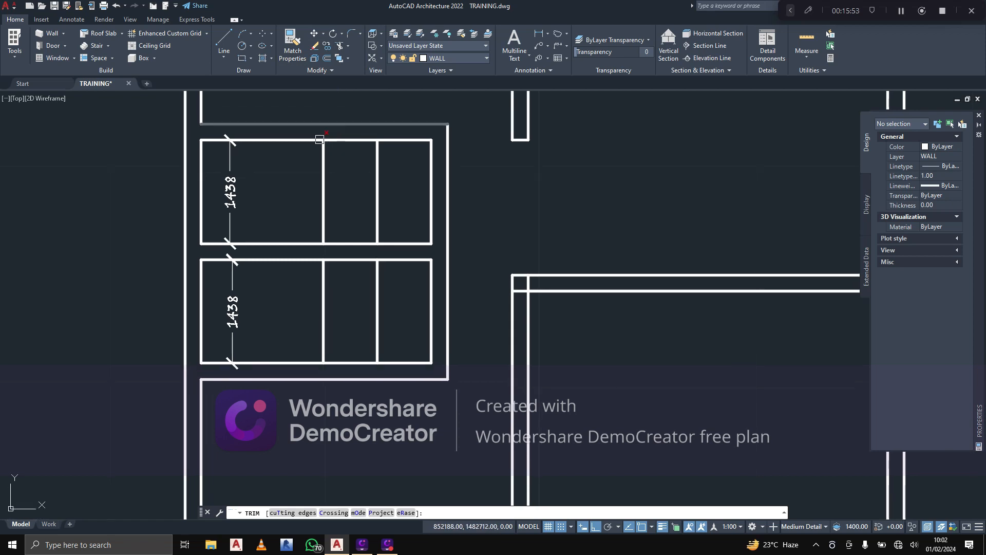
pyautogui.keyDown('shift'); pyautogui.click(296, 150); pyautogui.keyUp('shift')
pyautogui.keyDown('shift'); pyautogui.click(296, 150); pyautogui.keyUp('shift')
pyautogui.keyDown('shift'); pyautogui.click(389, 152); pyautogui.keyUp('shift')
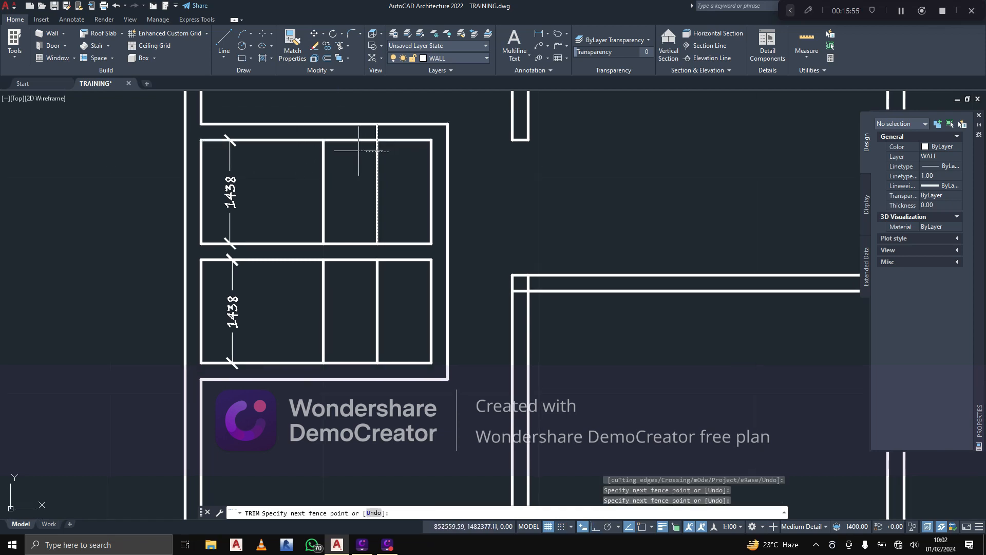
pyautogui.keyDown('shift'); pyautogui.click(310, 152); pyautogui.keyUp('shift')
# Trim the top wall between the two extended lines and remove their leftovers inside the upper 1438-high room to form a 750 door opening
pyautogui.click(347, 152)
pyautogui.click(346, 120)
pyautogui.press('Return')
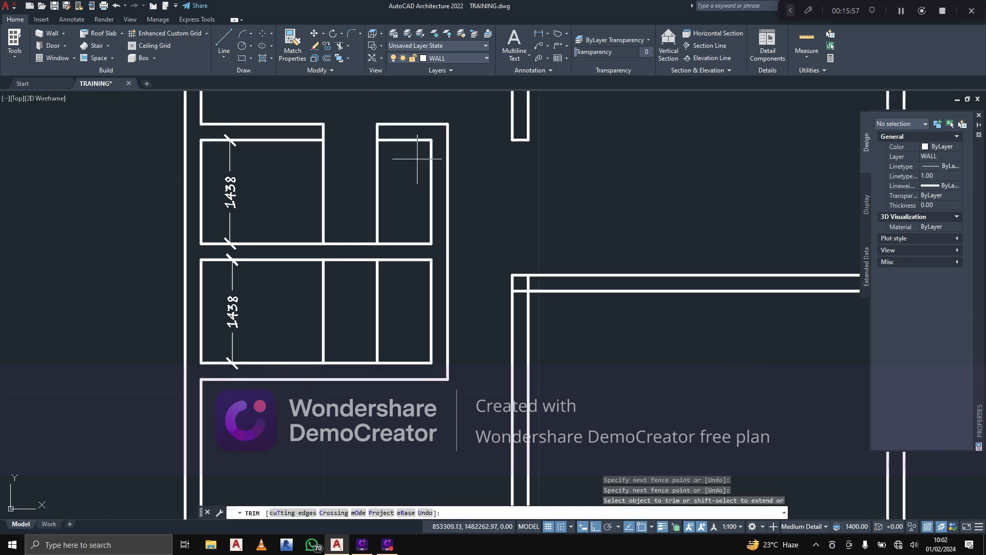
pyautogui.click(292, 164)
pyautogui.click(372, 165)
pyautogui.click(371, 165)
pyautogui.click(379, 165)
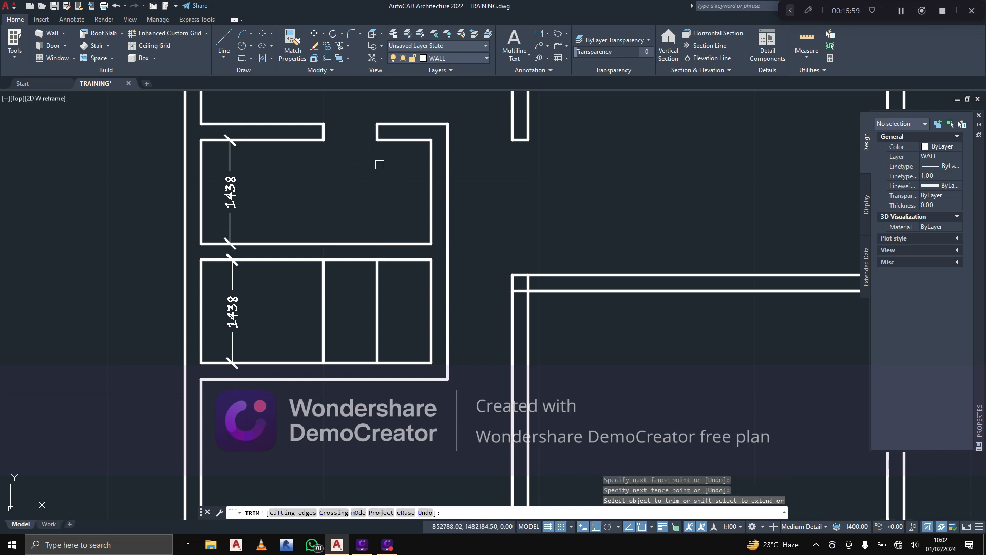
# Extend the offset lines through the lower 1438-high room's bottom wall and trim the excess to form a 750 door opening
pyautogui.moveTo(394, 245); pyautogui.dragTo(382, 211, button='middle')
pyautogui.keyDown('shift'); pyautogui.click(363, 255); pyautogui.keyUp('shift')
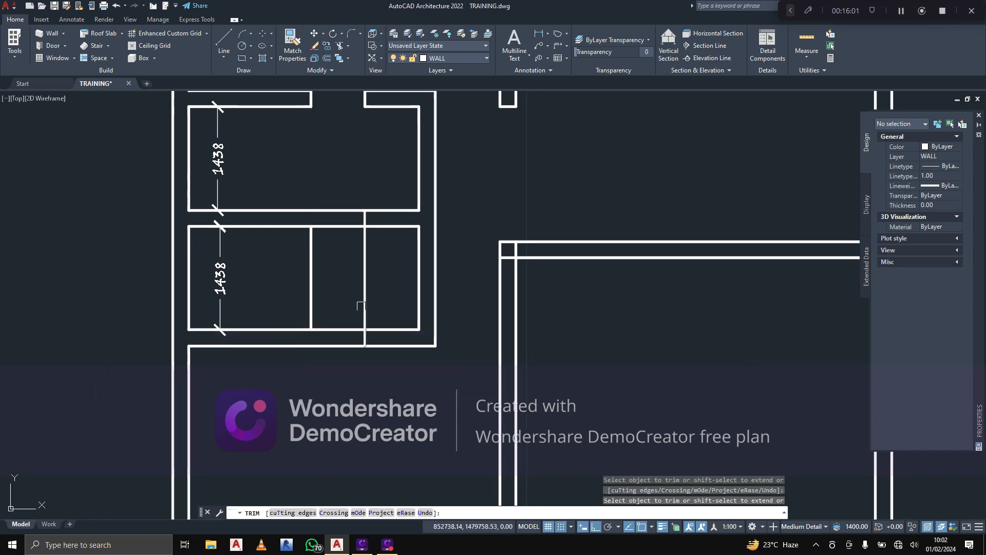
pyautogui.click(291, 306)
pyautogui.click(385, 291)
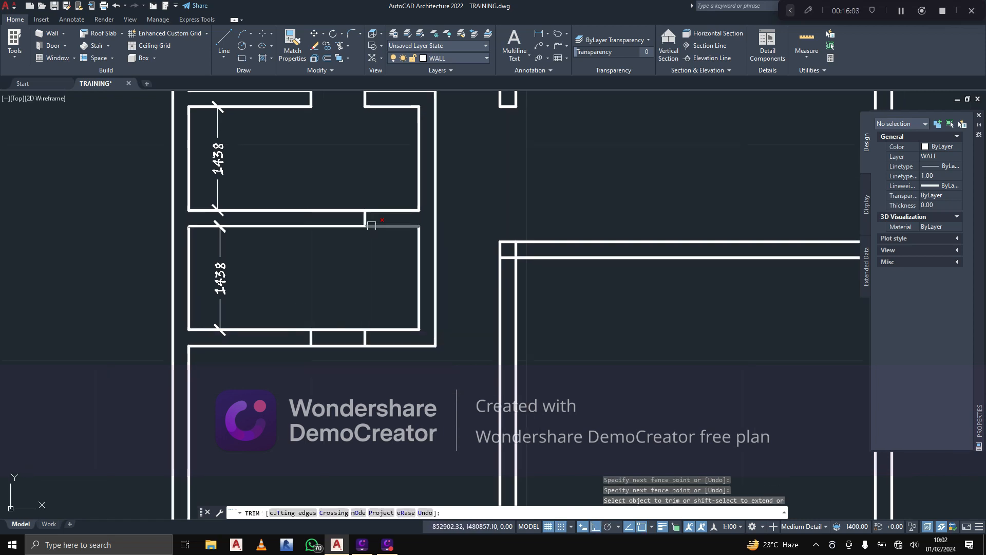
pyautogui.click(361, 286)
pyautogui.click(331, 349)
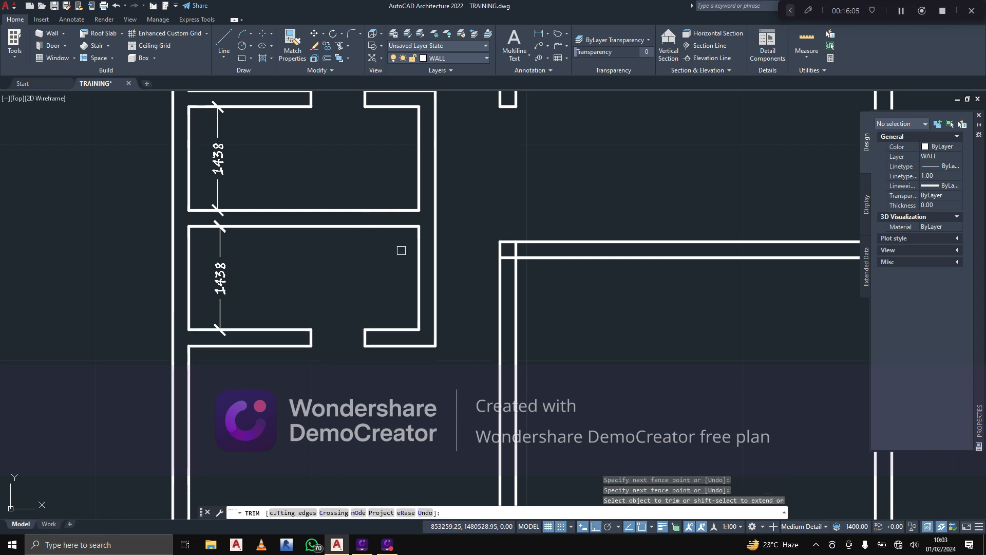
pyautogui.press('Escape')
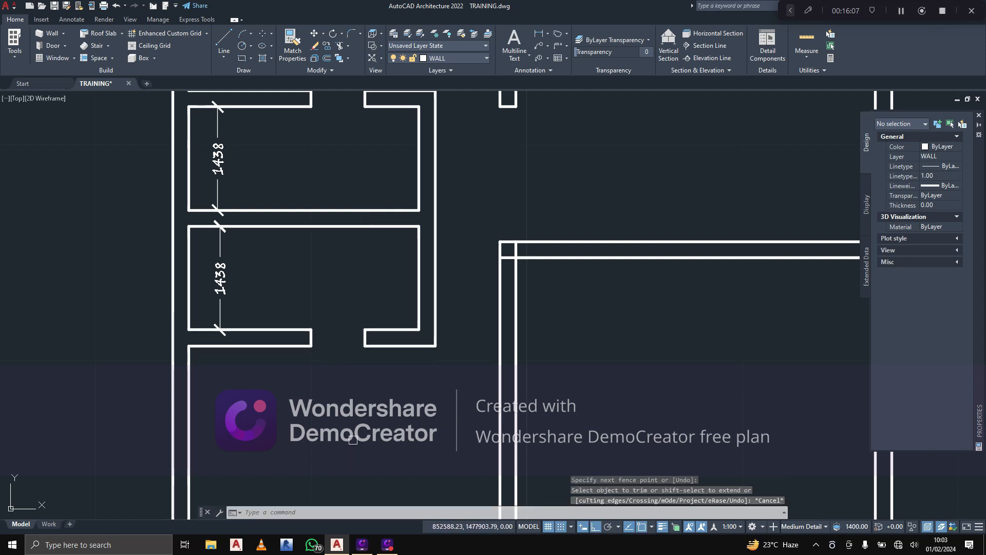
# Trim the overlapping wall lines at the upper-left corner of the lower-right room
pyautogui.scroll(2, 326, 249)
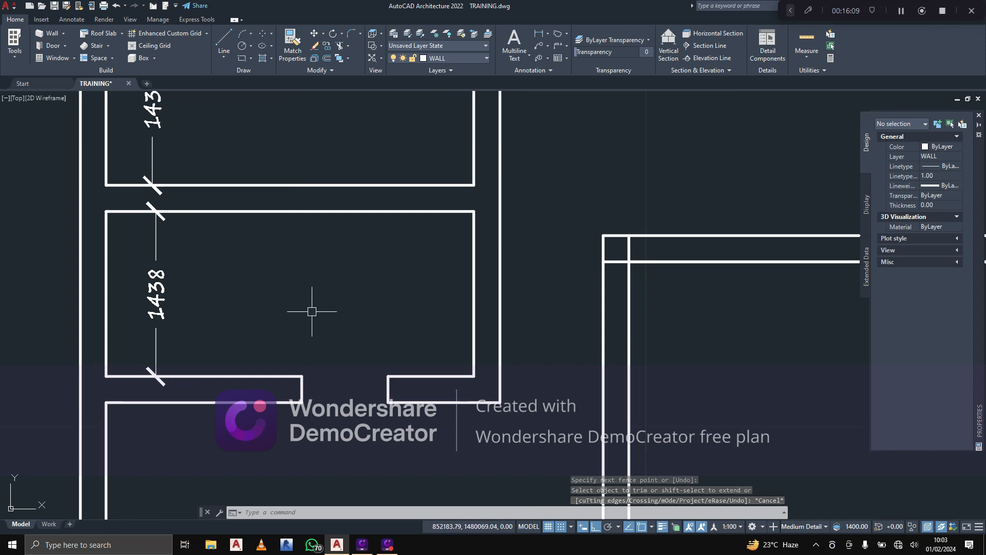
pyautogui.scroll(-5, 187, 286)
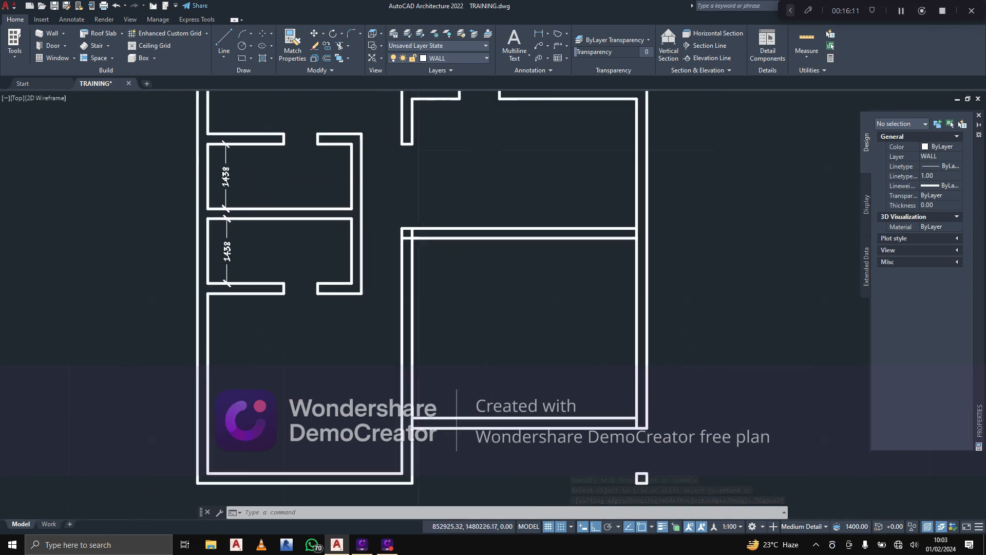
pyautogui.moveTo(333, 240); pyautogui.dragTo(290, 227, button='middle')
pyautogui.moveTo(387, 255); pyautogui.dragTo(332, 240, button='middle')
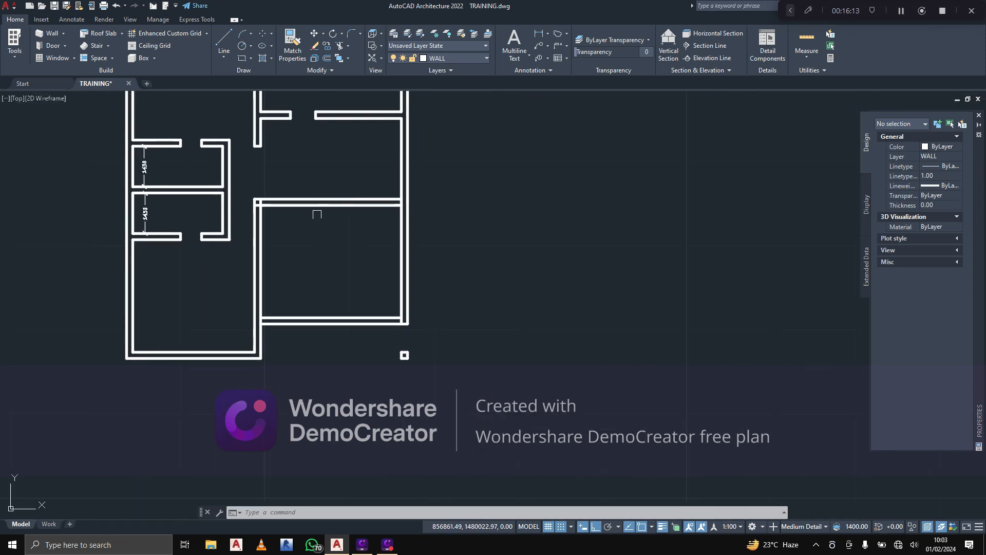
pyautogui.scroll(6, 318, 215)
pyautogui.moveTo(276, 199); pyautogui.dragTo(396, 284, button='middle')
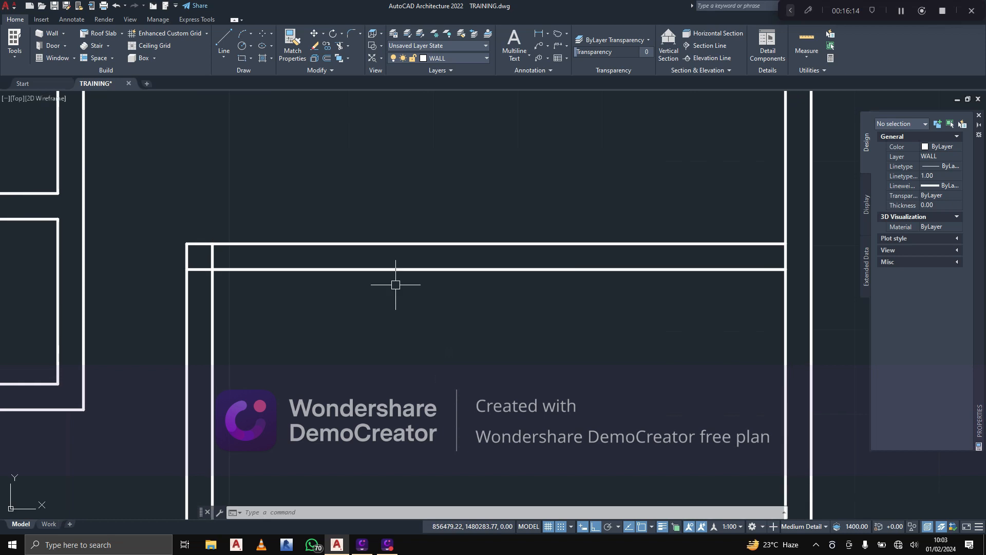
pyautogui.click(340, 47)
pyautogui.keyDown('shift'); pyautogui.click(187, 251); pyautogui.keyUp('shift')
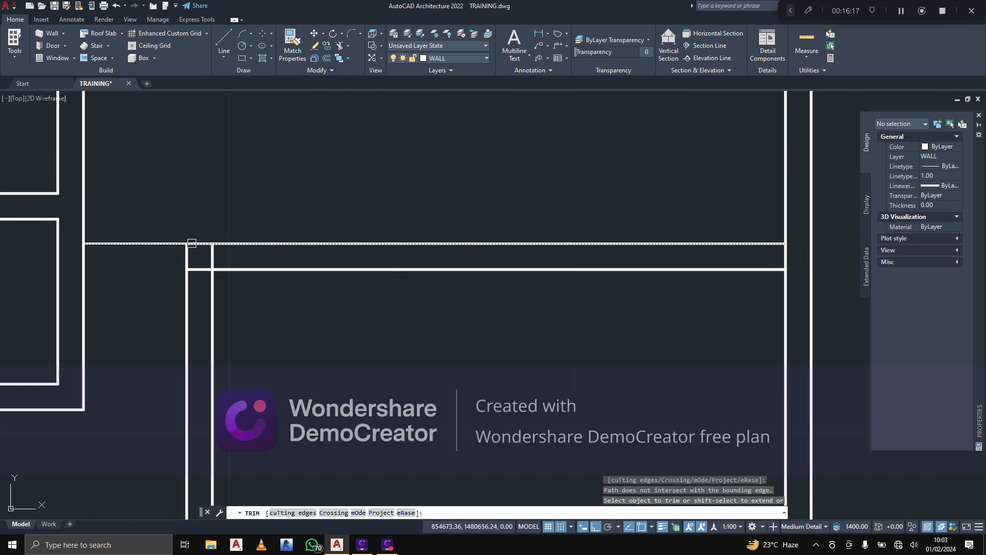
pyautogui.keyDown('shift'); pyautogui.click(192, 244); pyautogui.keyUp('shift')
pyautogui.click(200, 243)
pyautogui.keyDown('shift'); pyautogui.click(180, 243); pyautogui.keyUp('shift')
pyautogui.click(157, 244)
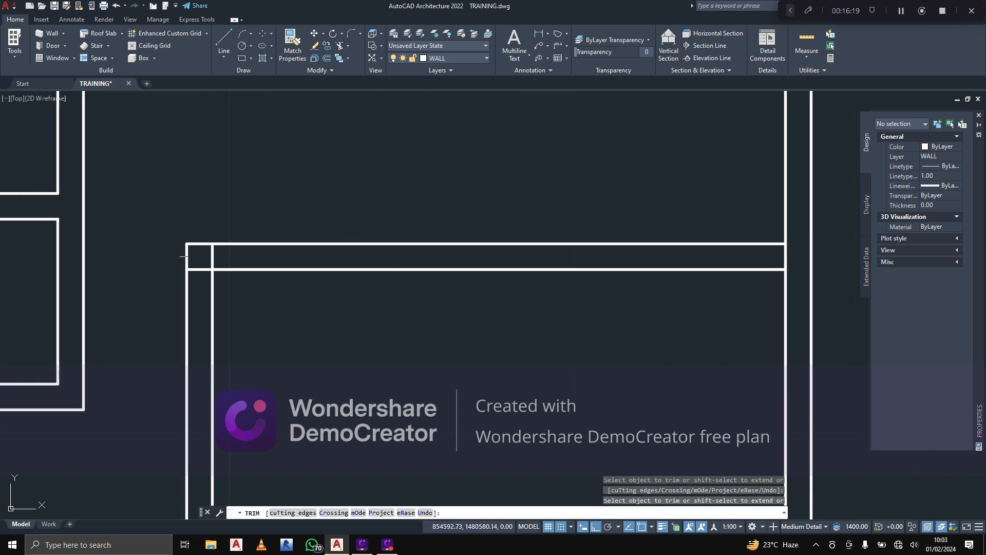
pyautogui.scroll(-4, 478, 278)
pyautogui.press('Escape')
pyautogui.press('Escape')
pyautogui.press('Escape')
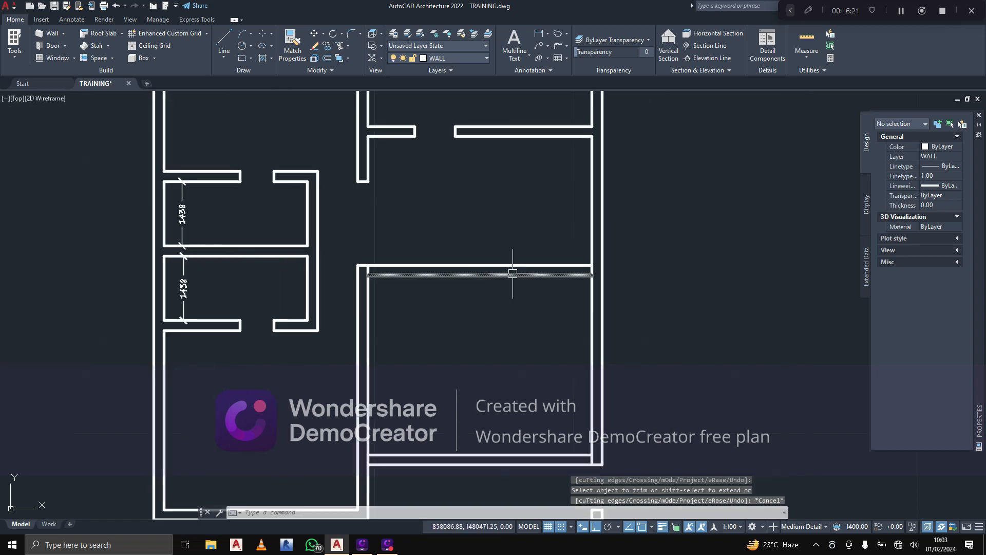
# Select the two horizontal wall lines along the top of the lower-right room and set their linetype to CENTER2
pyautogui.moveTo(487, 310)
pyautogui.mouseDown(button='middle')
pyautogui.moveTo(467, 378)
pyautogui.moveTo(469, 345)
pyautogui.mouseUp(button='middle')
pyautogui.click(469, 346)
pyautogui.click(449, 306)
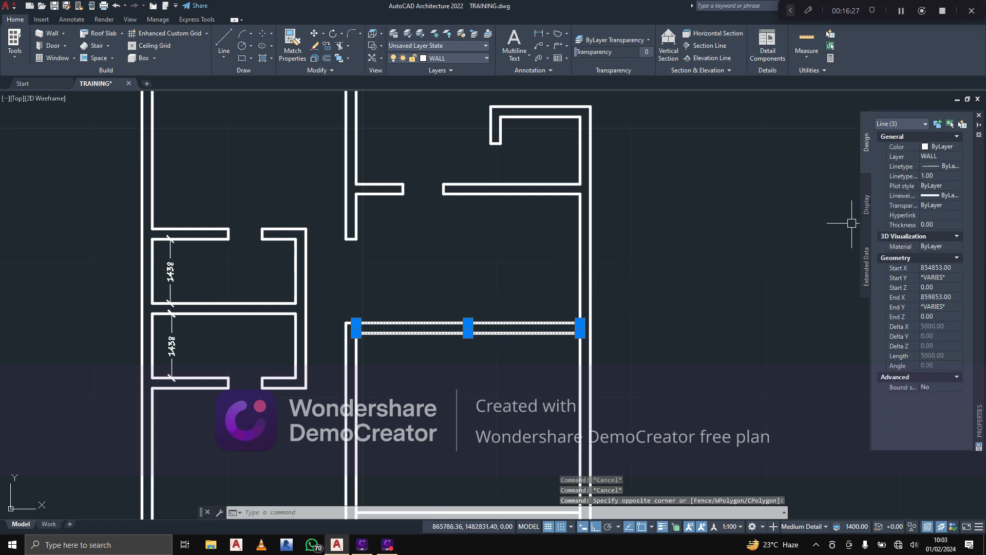
pyautogui.click(957, 167)
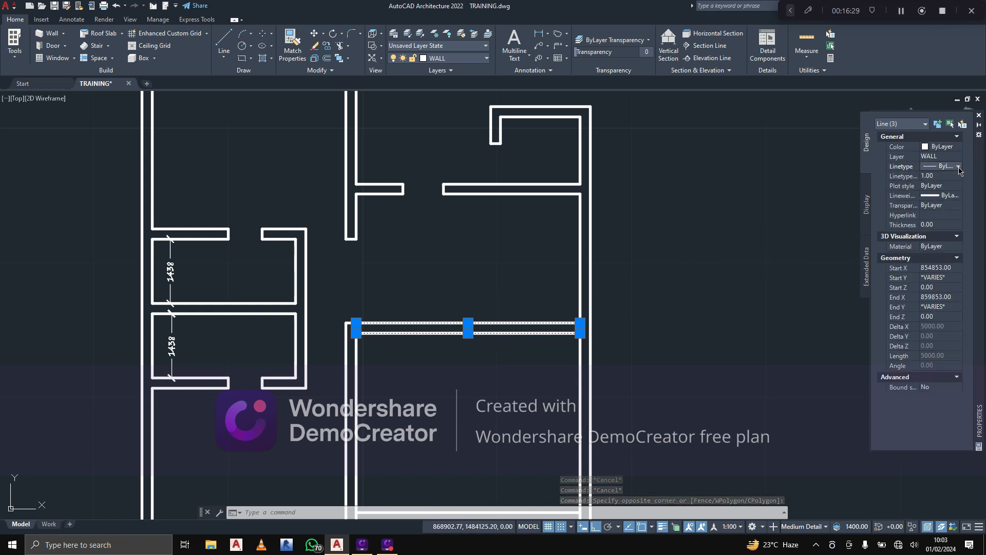
pyautogui.click(958, 167)
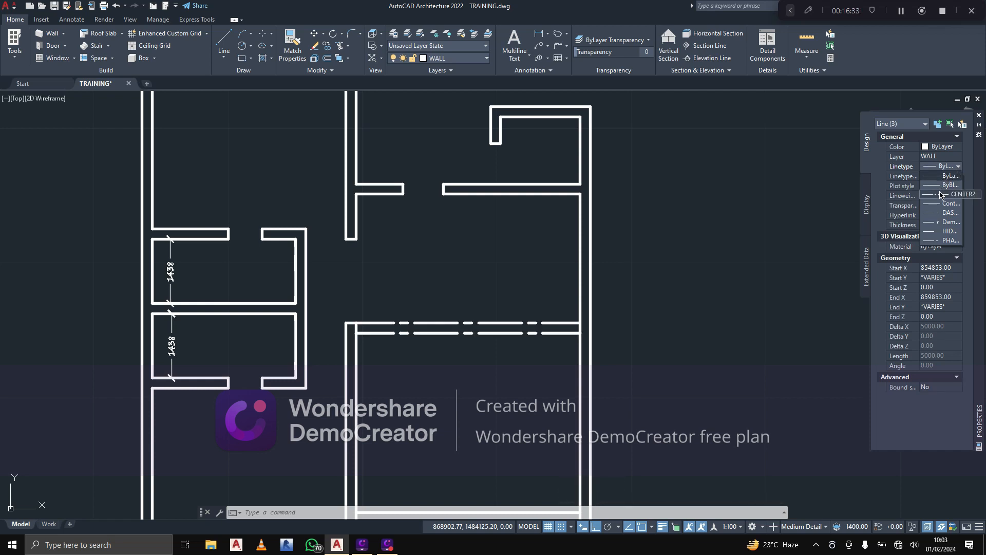
pyautogui.click(942, 195)
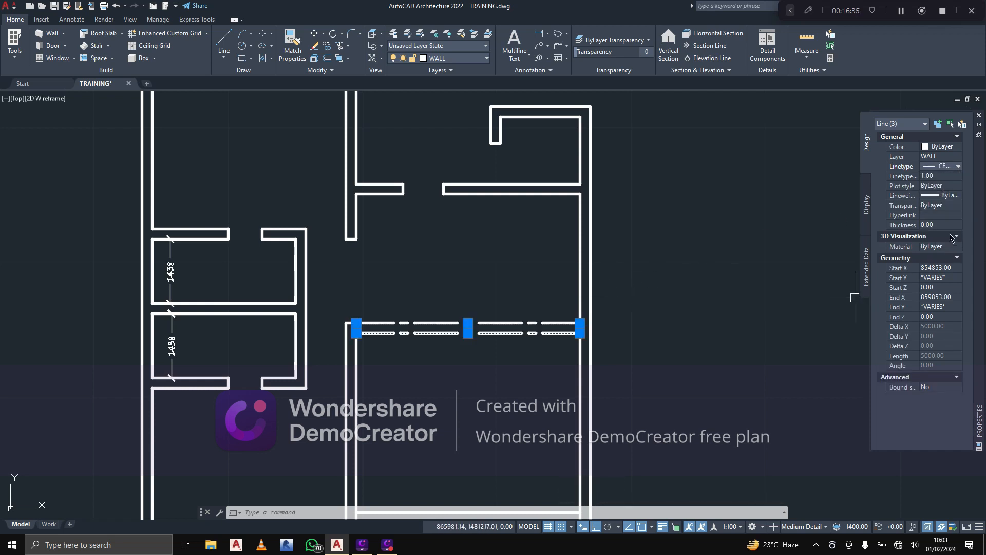
# Give the two dashed lines above the lower-right room the thinnest numeric lineweight and clear the selection
pyautogui.click(958, 196)
pyautogui.click(958, 195)
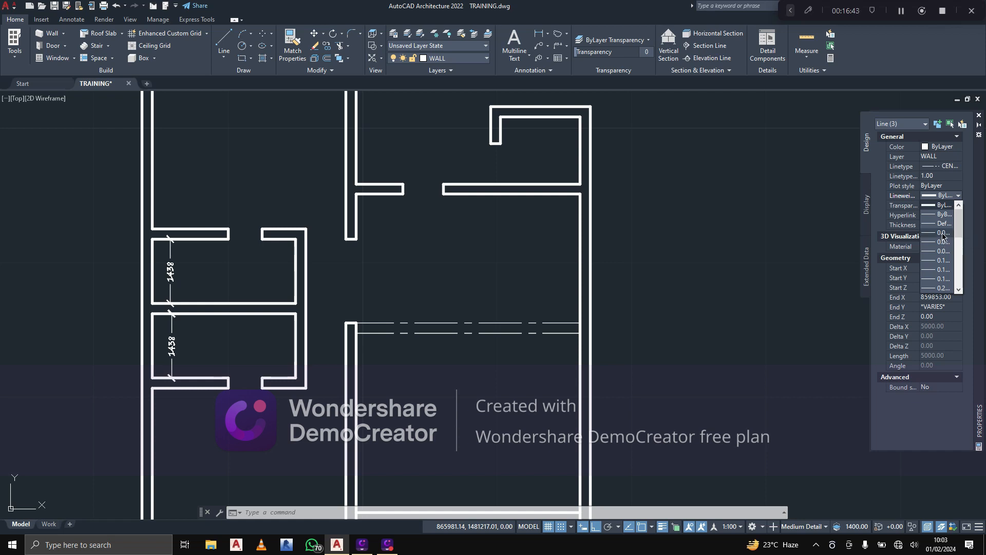
pyautogui.click(944, 234)
pyautogui.press('Escape')
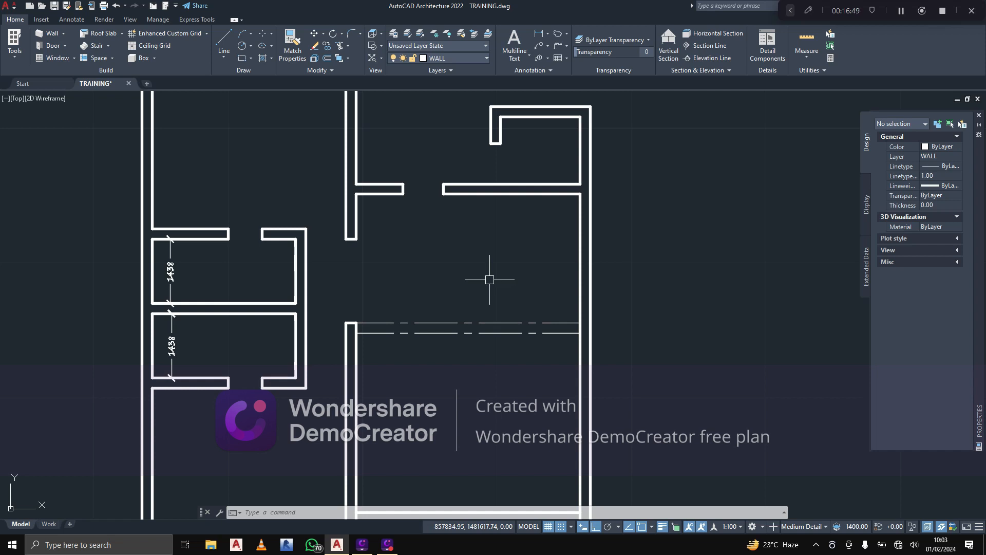
# Look over the whole floor plan, then examine the outer walls of the upper-left room
pyautogui.moveTo(526, 247); pyautogui.dragTo(506, 210, button='middle')
pyautogui.moveTo(567, 236); pyautogui.dragTo(525, 253, button='middle')
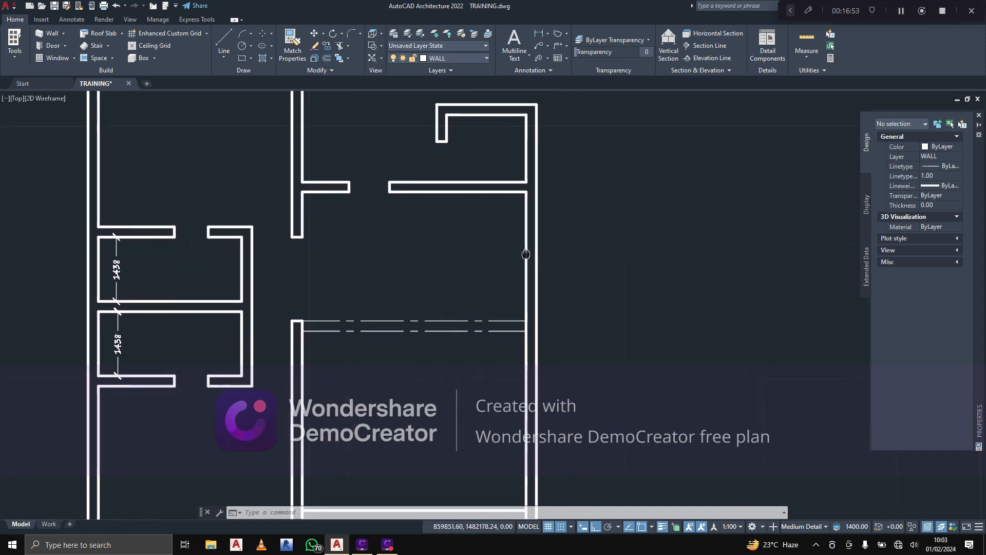
pyautogui.moveTo(566, 322); pyautogui.dragTo(543, 242, button='middle')
pyautogui.scroll(-2, 544, 244)
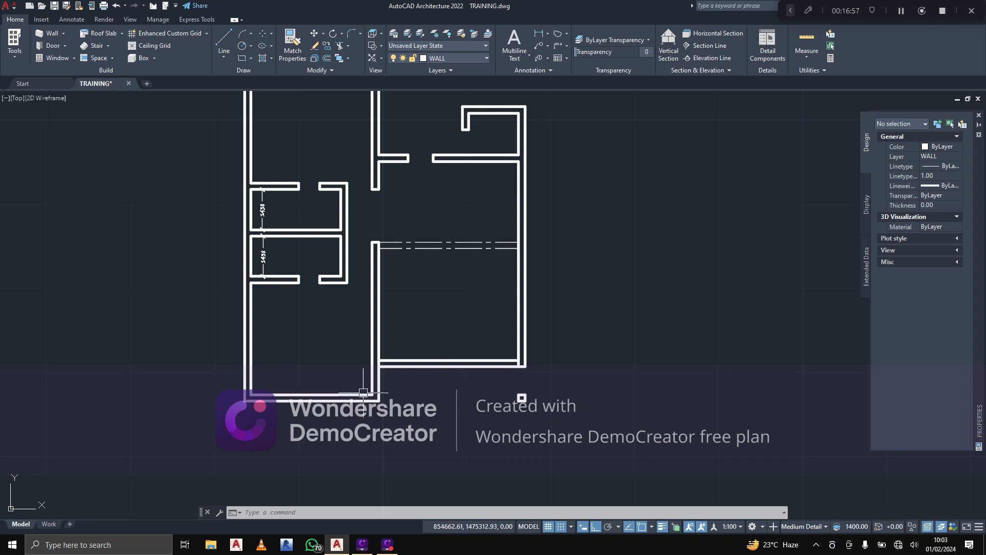
pyautogui.moveTo(236, 244); pyautogui.dragTo(251, 285, button='middle')
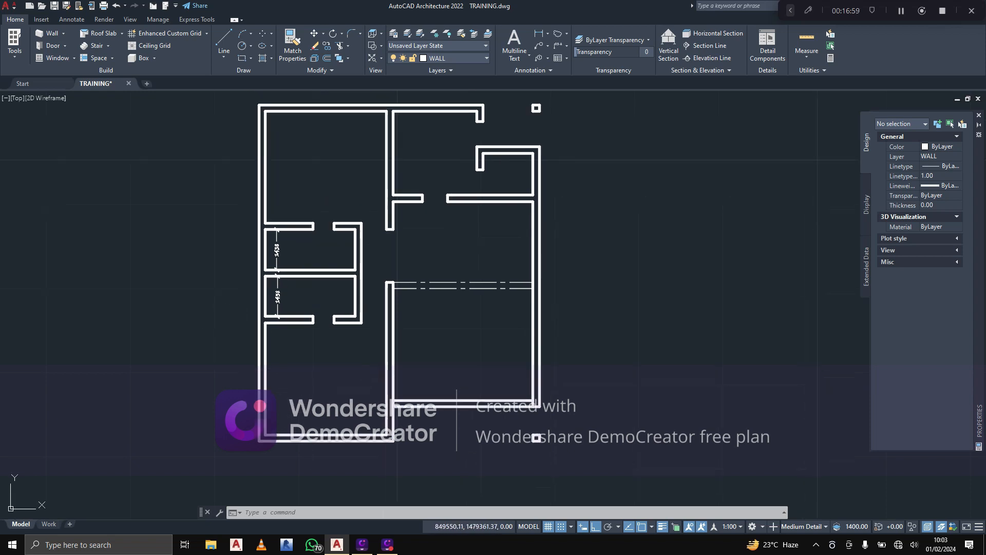
pyautogui.scroll(2, 255, 291)
pyautogui.moveTo(299, 223); pyautogui.dragTo(301, 313, button='middle')
pyautogui.moveTo(298, 122); pyautogui.dragTo(322, 246, button='middle')
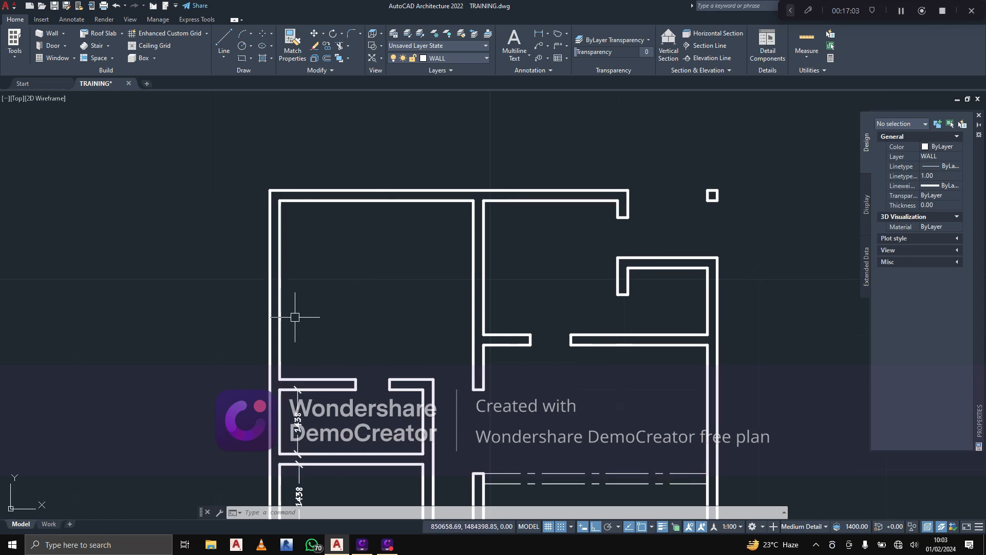
pyautogui.scroll(2, 316, 190)
pyautogui.moveTo(383, 200); pyautogui.dragTo(409, 252, button='middle')
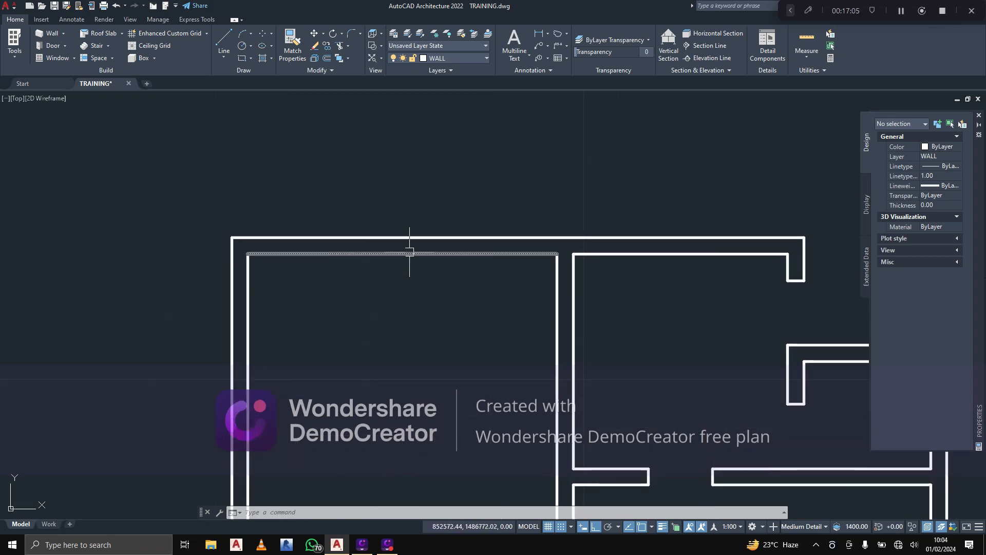
pyautogui.moveTo(386, 309); pyautogui.dragTo(394, 280, button='middle')
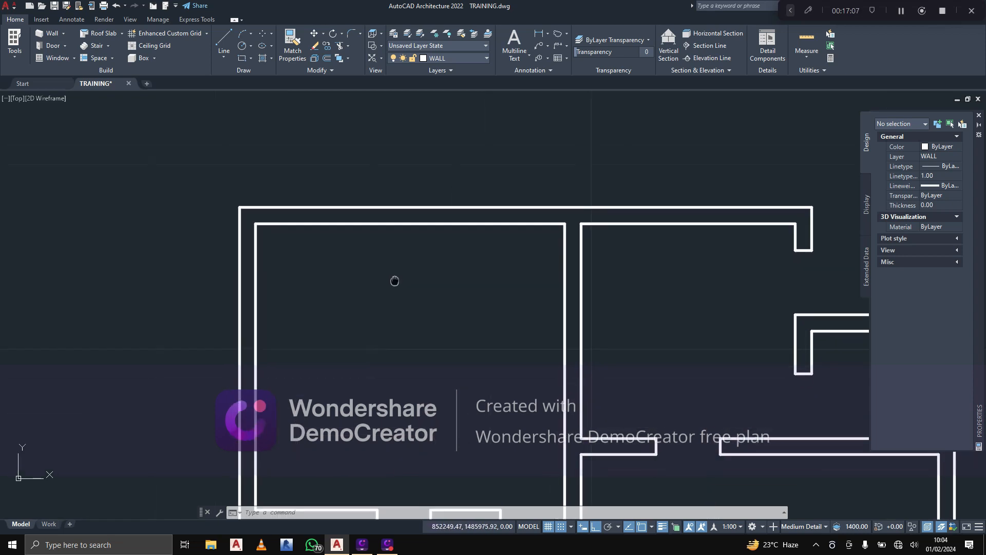
pyautogui.moveTo(314, 354); pyautogui.dragTo(298, 318, button='middle')
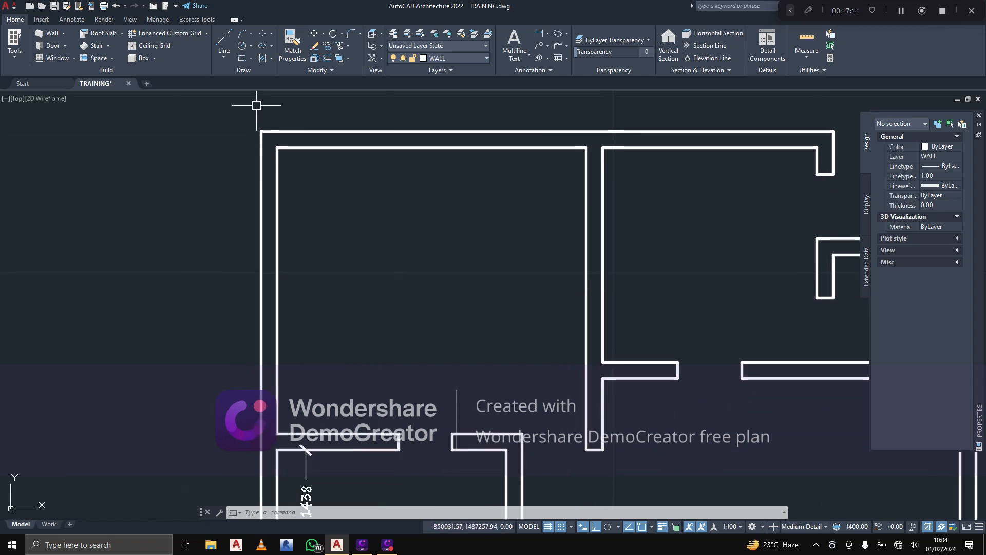
# Draw a vertical line about 1080 long from the midpoint of the upper-left room's inner top wall line upward past the outer wall
pyautogui.click(224, 41)
pyautogui.moveTo(366, 121); pyautogui.dragTo(378, 219, button='middle')
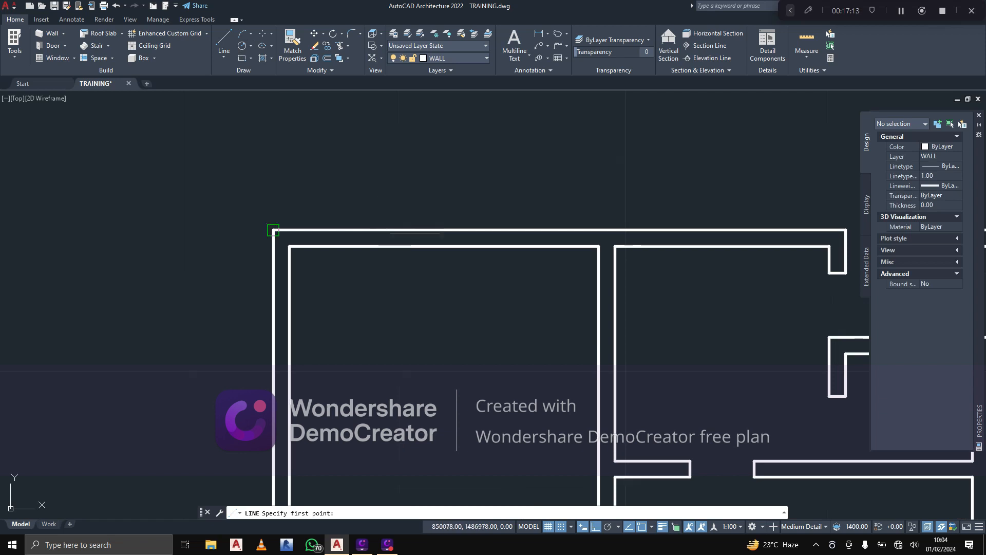
pyautogui.click(444, 246)
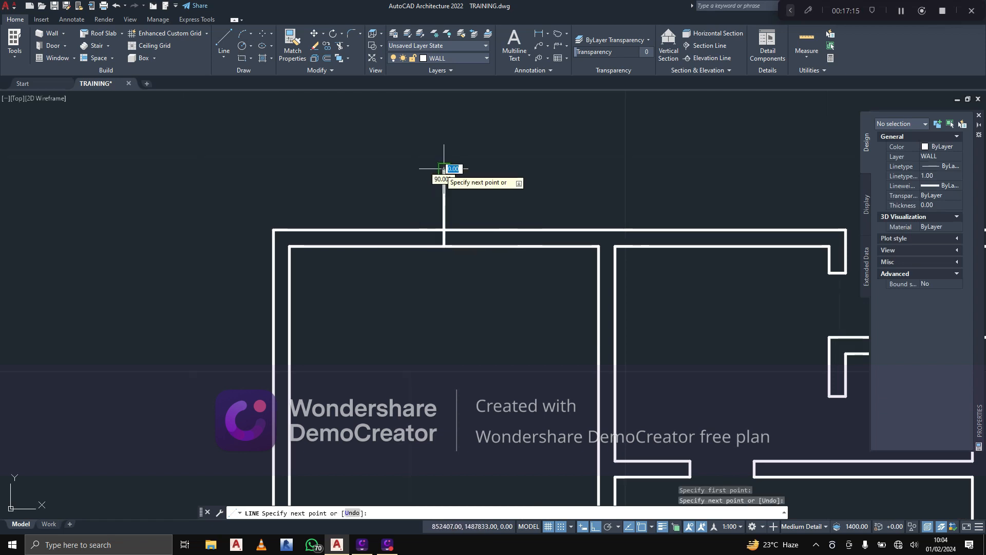
pyautogui.click(444, 166)
pyautogui.press('Return')
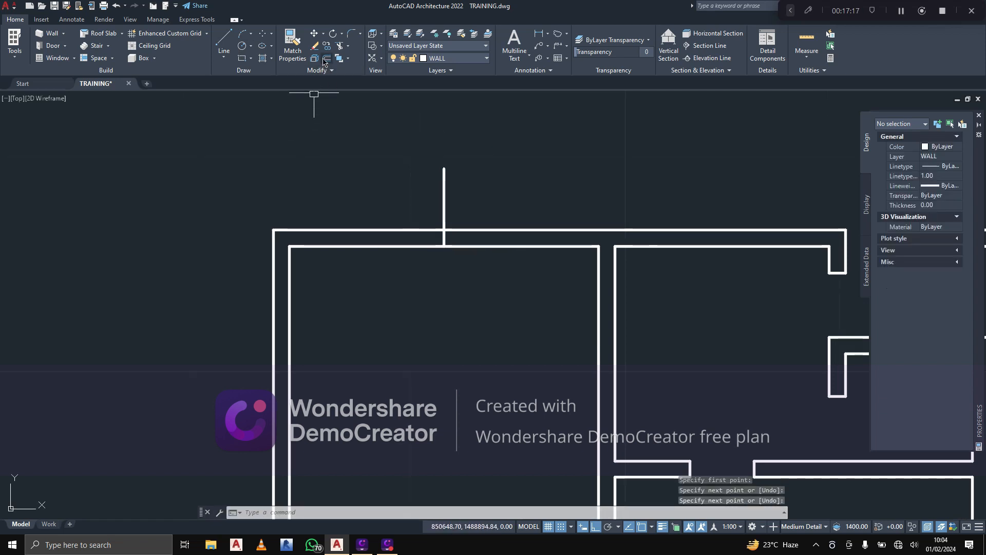
# Offset the vertical line on the upper-left room's top wall 4500 to the left
pyautogui.click(326, 59)
pyautogui.write('45')
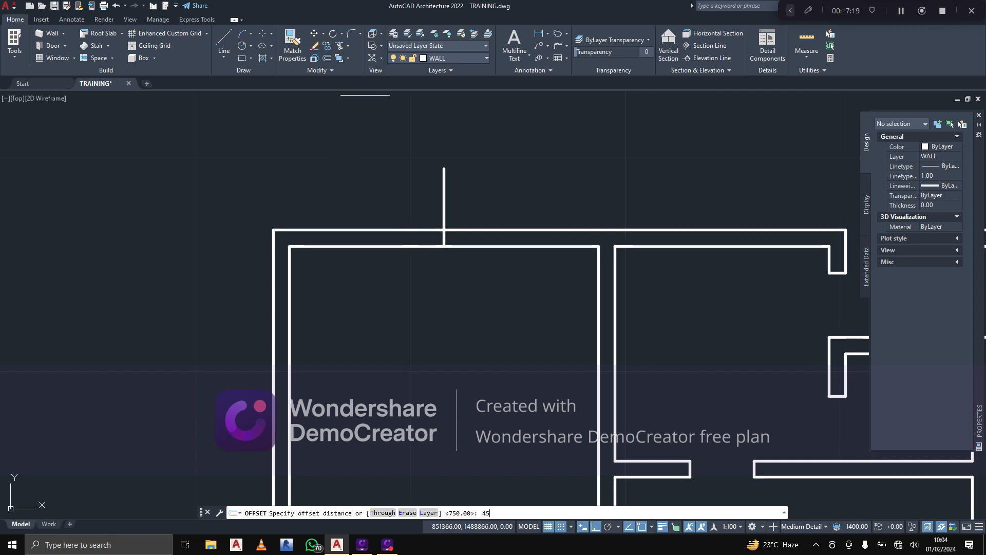
pyautogui.write('00')
pyautogui.press('Return')
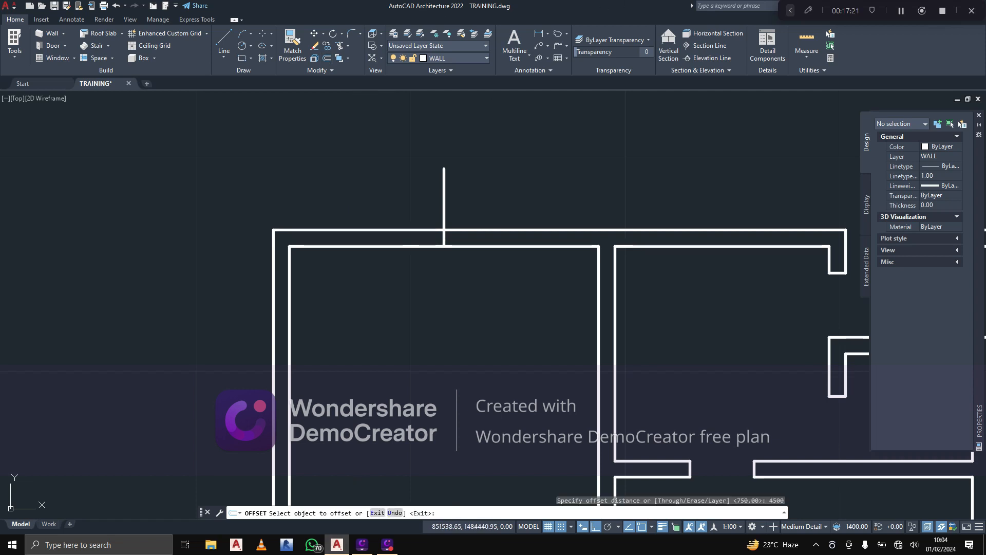
pyautogui.click(443, 192)
pyautogui.click(409, 200)
pyautogui.press('Return')
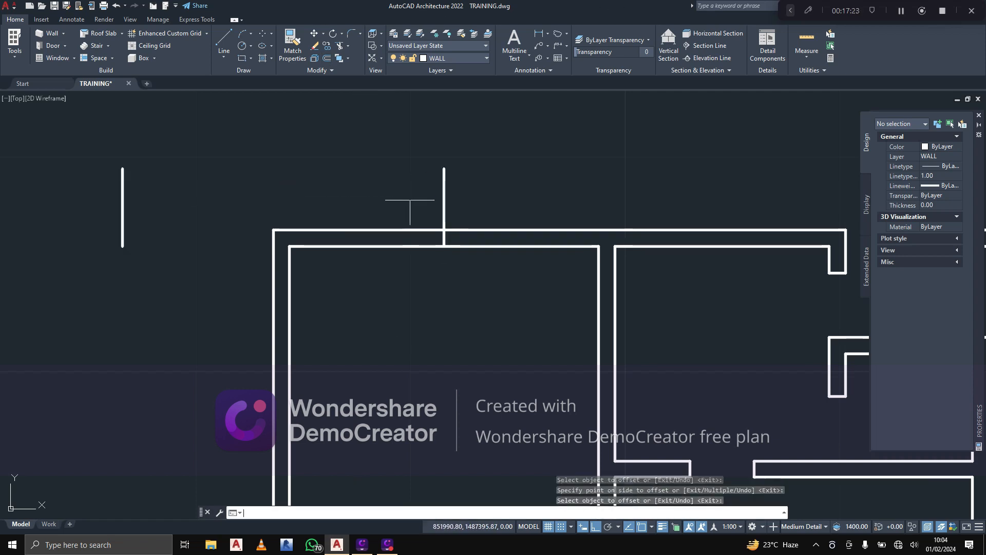
pyautogui.press('Return')
pyautogui.press('Escape')
pyautogui.press('Escape')
pyautogui.press('Escape')
pyautogui.press('Escape')
# Delete the offset copy standing outside the plan, left of the upper-left room
pyautogui.click(117, 206)
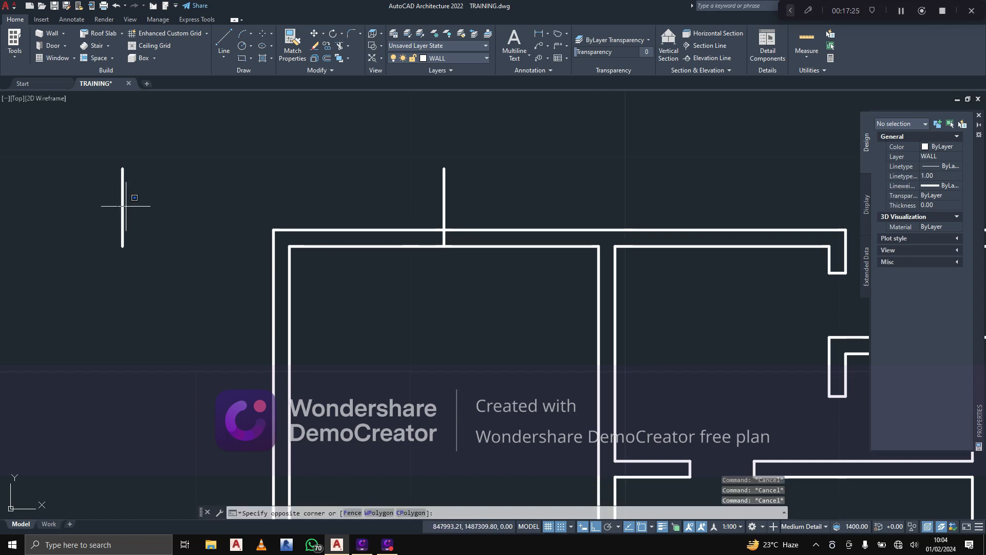
pyautogui.click(132, 202)
pyautogui.click(121, 208)
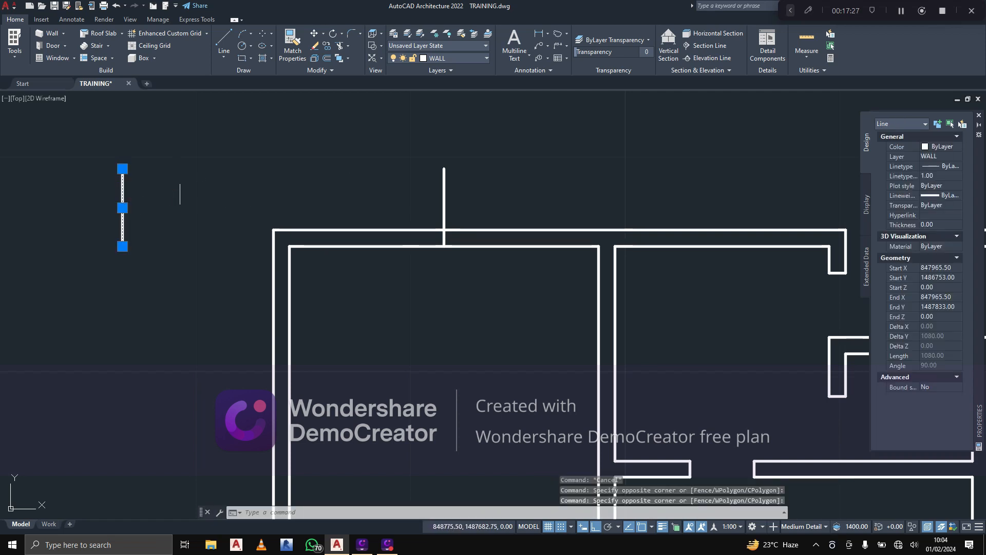
pyautogui.press('Delete')
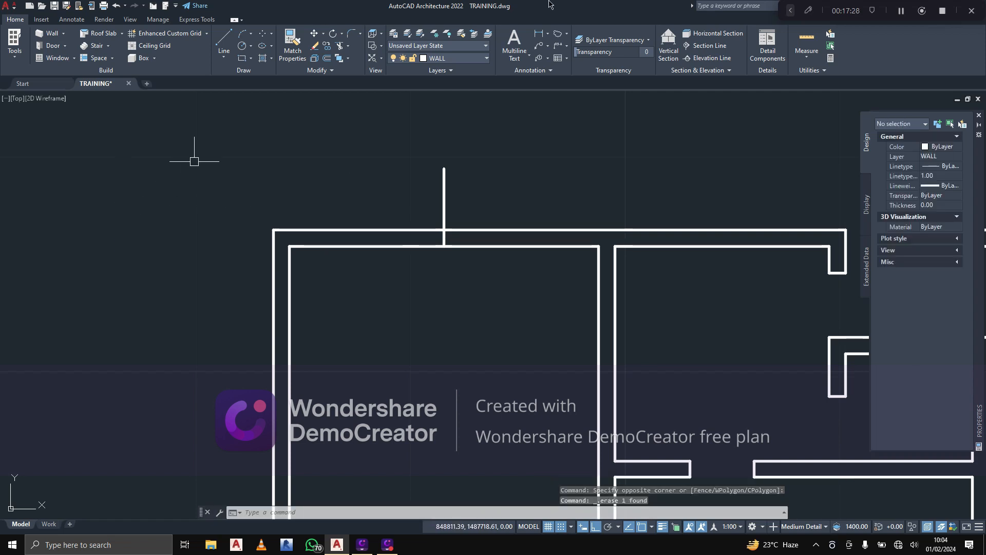
# Offset the vertical line on the upper-left room's top wall 450 to both sides
pyautogui.click(327, 58)
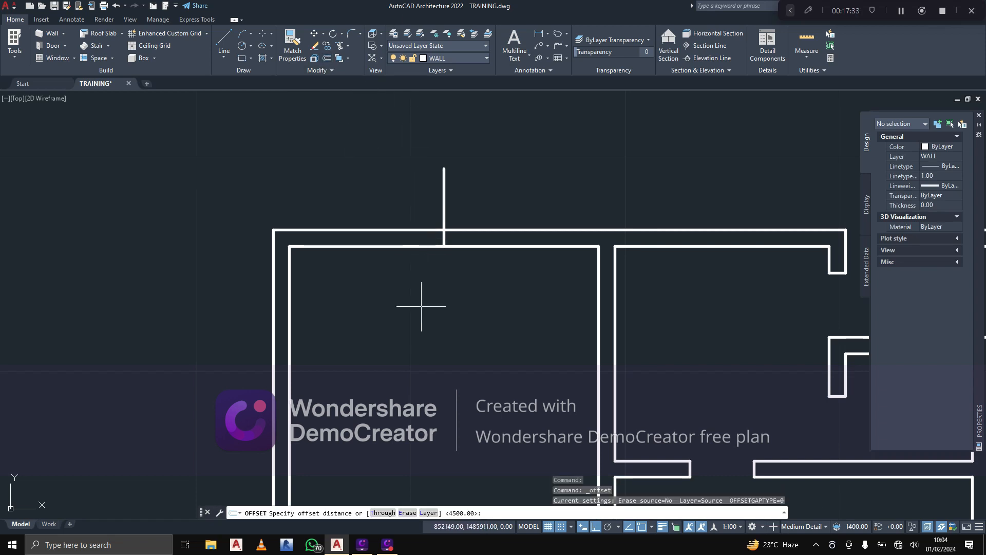
pyautogui.write('450')
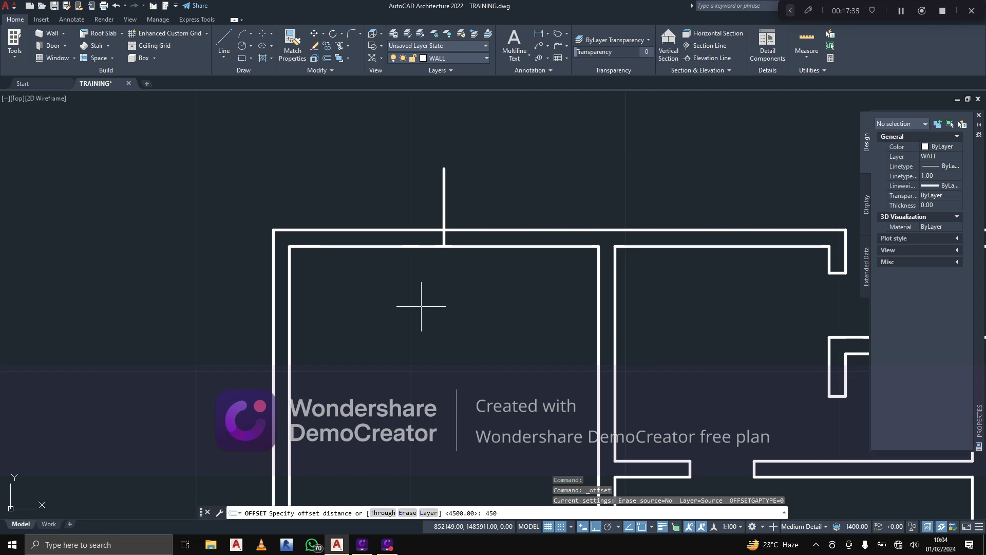
pyautogui.press('Return')
pyautogui.click(444, 205)
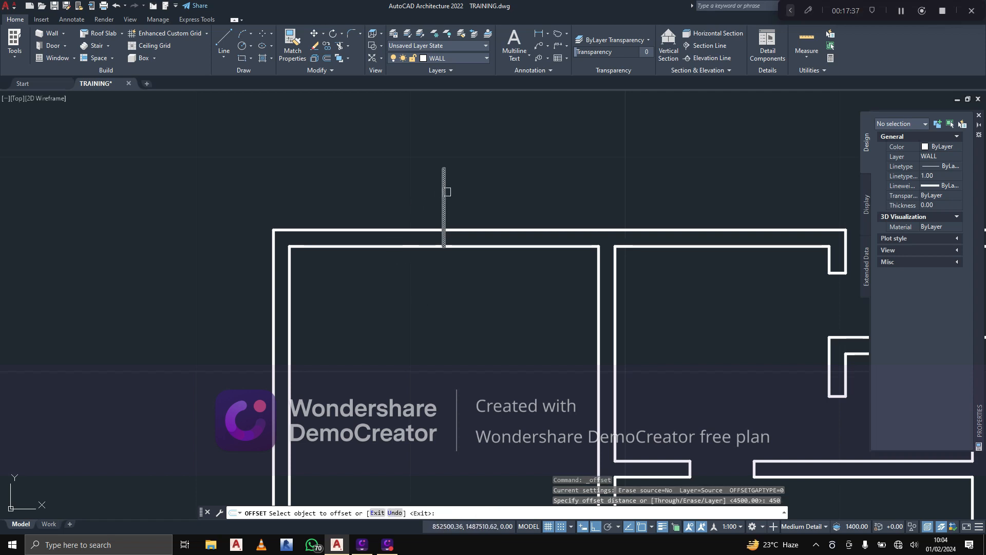
pyautogui.click(402, 211)
pyautogui.click(443, 203)
pyautogui.click(467, 201)
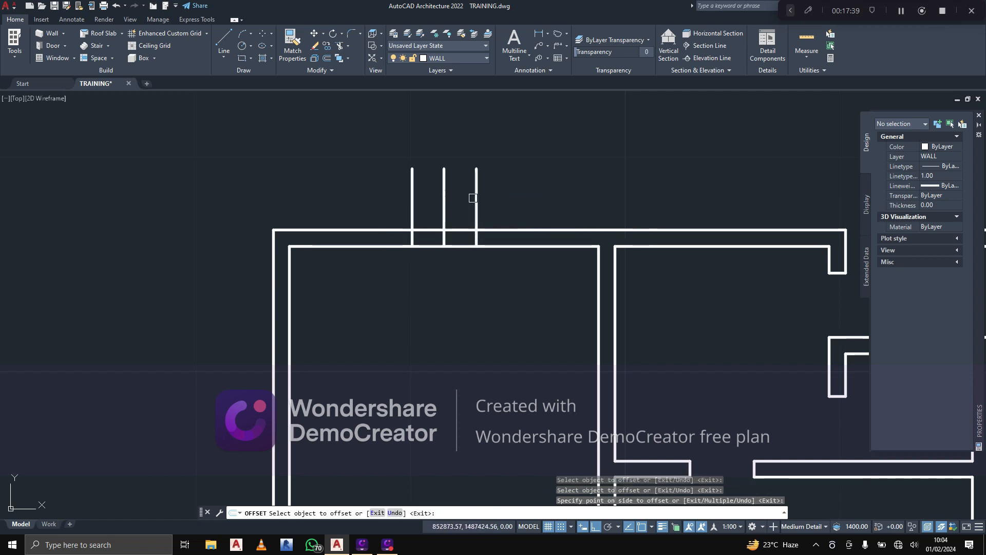
# Trim the center line, the top wall between the two offset lines and their ends above the wall to form an opening
pyautogui.click(339, 45)
pyautogui.moveTo(439, 173)
pyautogui.mouseDown()
pyautogui.moveTo(447, 176)
pyautogui.moveTo(443, 247)
pyautogui.mouseUp()
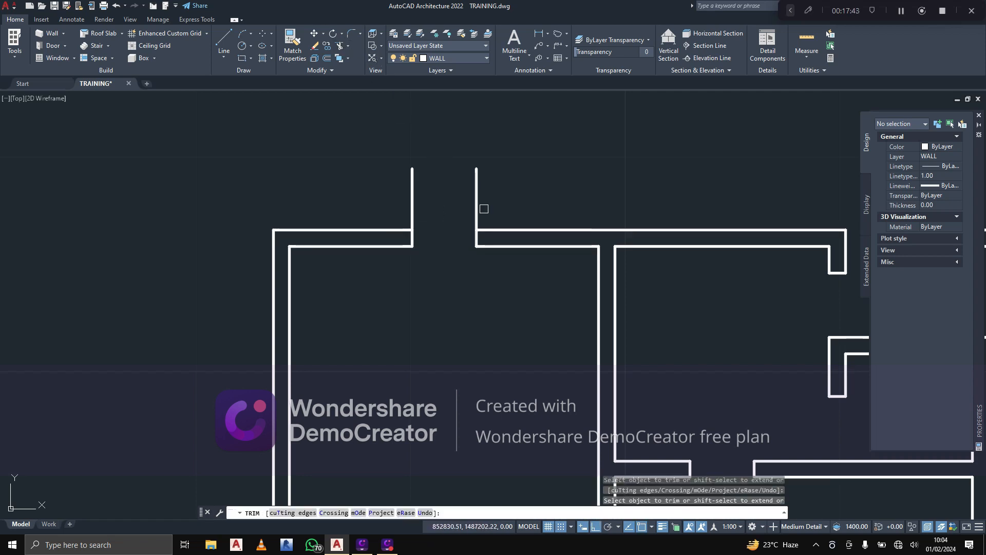
pyautogui.moveTo(482, 211)
pyautogui.mouseDown()
pyautogui.moveTo(416, 199)
pyautogui.moveTo(431, 196)
pyautogui.mouseUp()
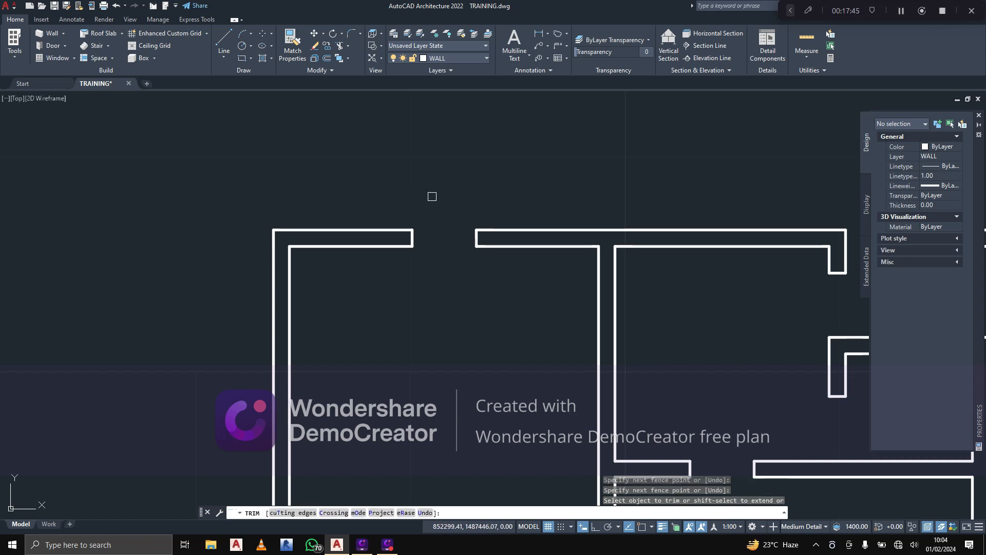
pyautogui.press('Escape')
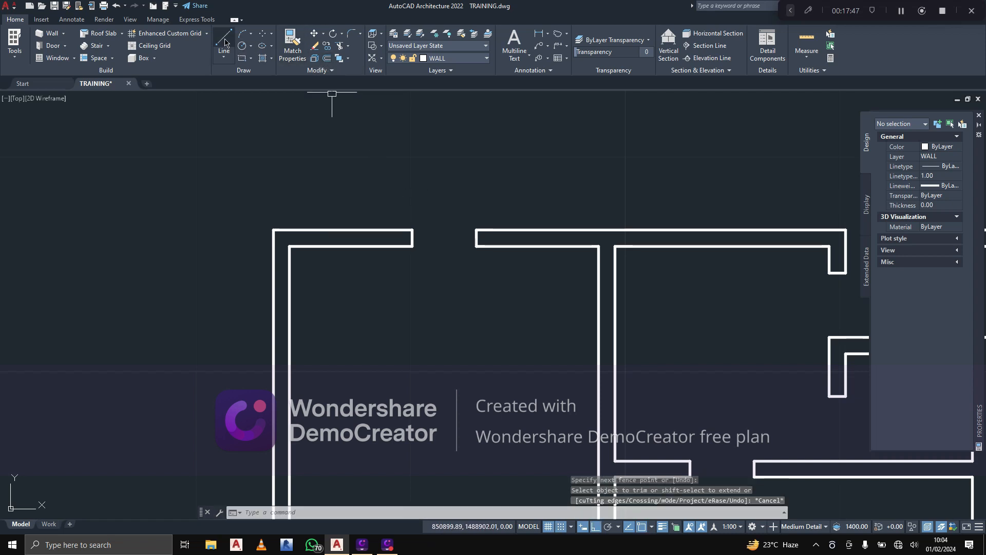
# Draw a horizontal line from the midpoint of the upper-left room's inner left wall line outward past the outer wall
pyautogui.click(224, 41)
pyautogui.scroll(-2, 365, 172)
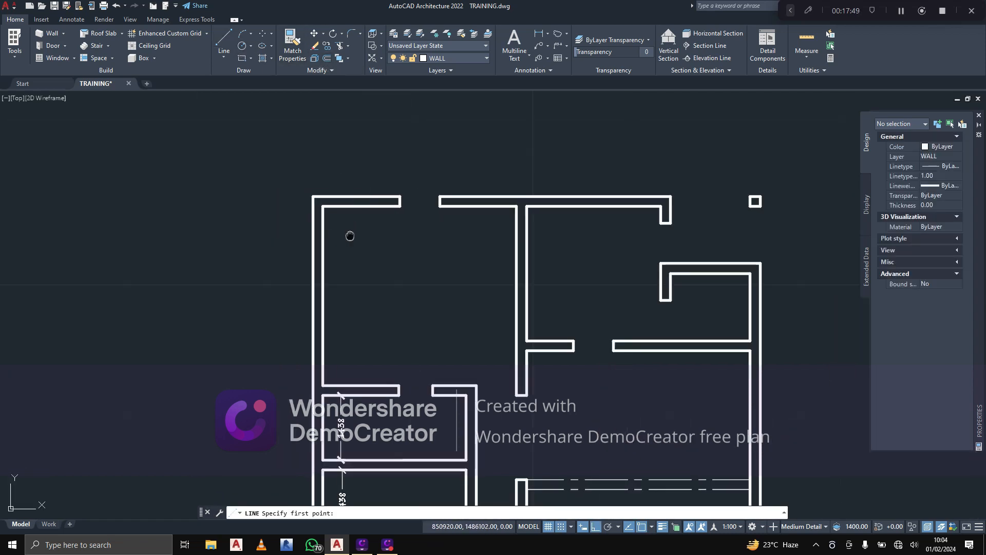
pyautogui.scroll(2, 334, 280)
pyautogui.click(344, 294)
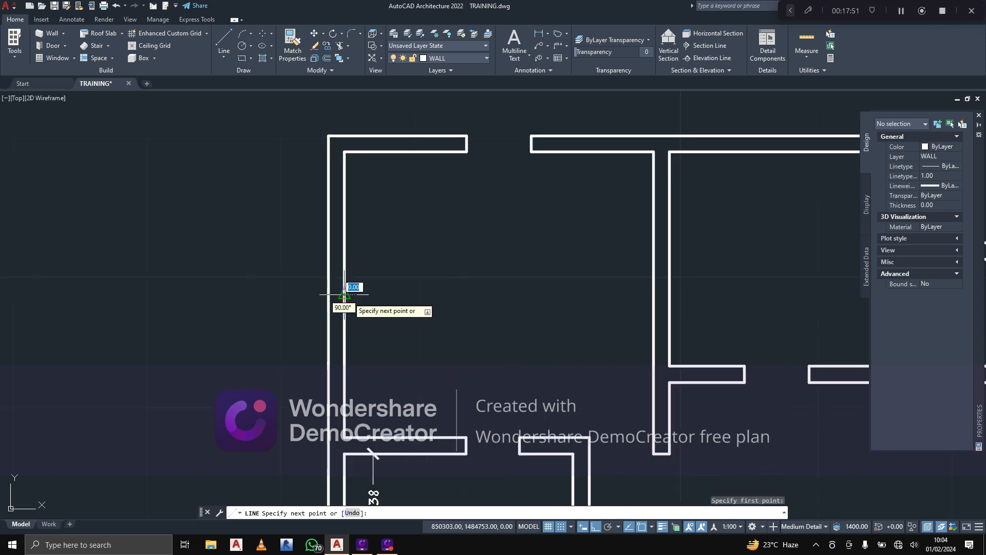
pyautogui.click(242, 293)
pyautogui.press('Return')
# Offset the horizontal line across the upper-left room's left wall 450 to both sides
pyautogui.scroll(-2, 246, 287)
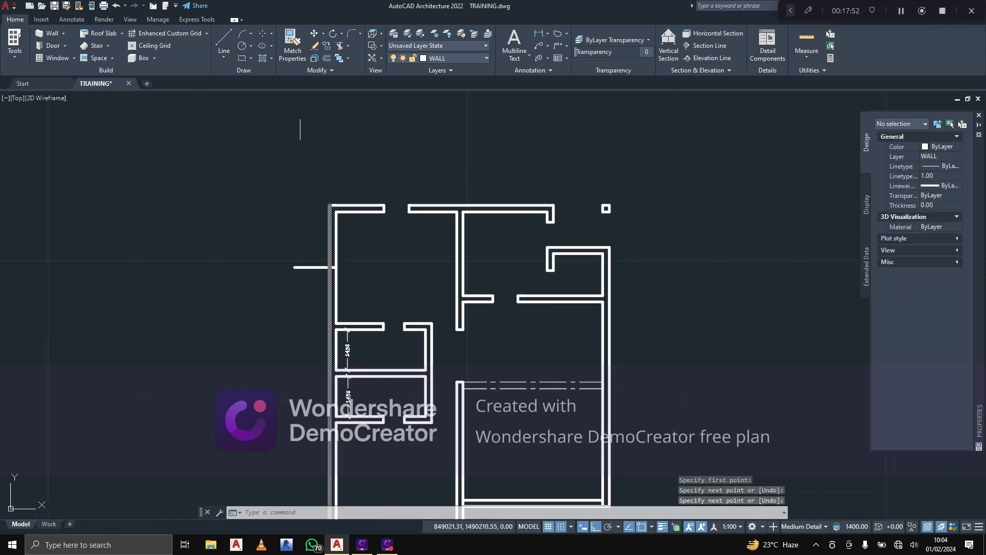
pyautogui.click(326, 58)
pyautogui.scroll(2, 339, 257)
pyautogui.press('Return')
pyautogui.click(294, 282)
pyautogui.click(296, 294)
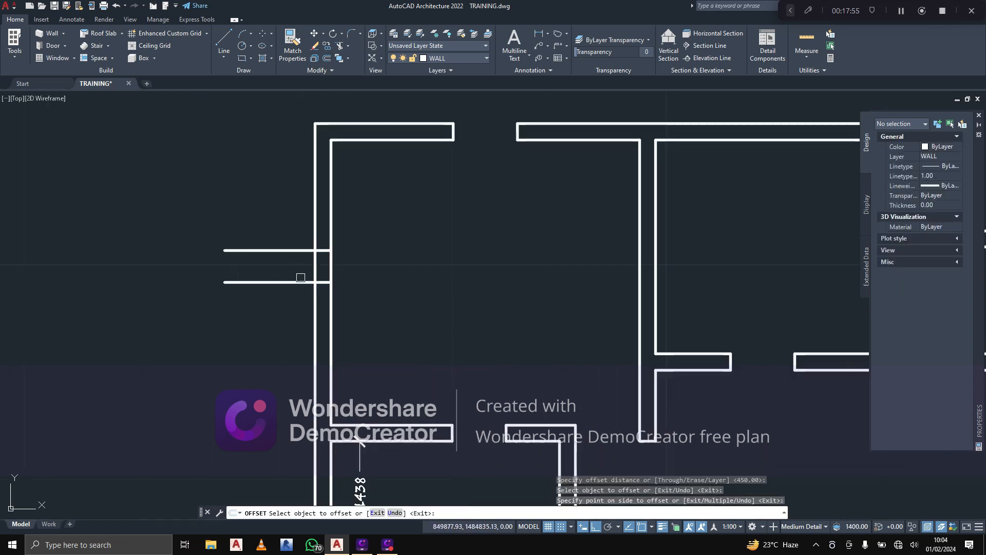
pyautogui.press('Escape')
pyautogui.press('Escape')
pyautogui.press('Escape')
pyautogui.press('Escape')
# Trim the center line, the left wall between the two offset lines and their outer ends to form the upper-left room's opening
pyautogui.click(339, 45)
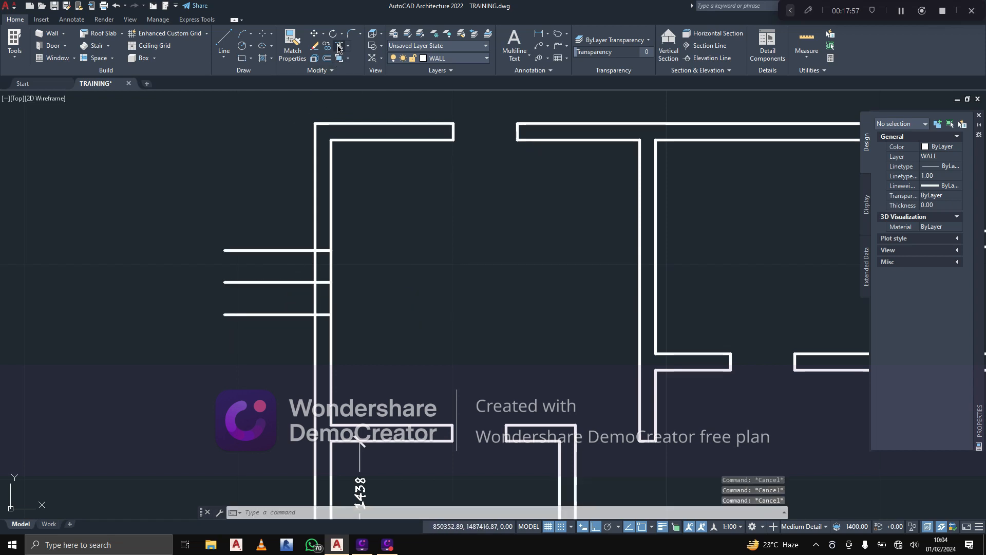
pyautogui.click(280, 239)
pyautogui.click(268, 359)
pyautogui.click(265, 320)
pyautogui.click(360, 287)
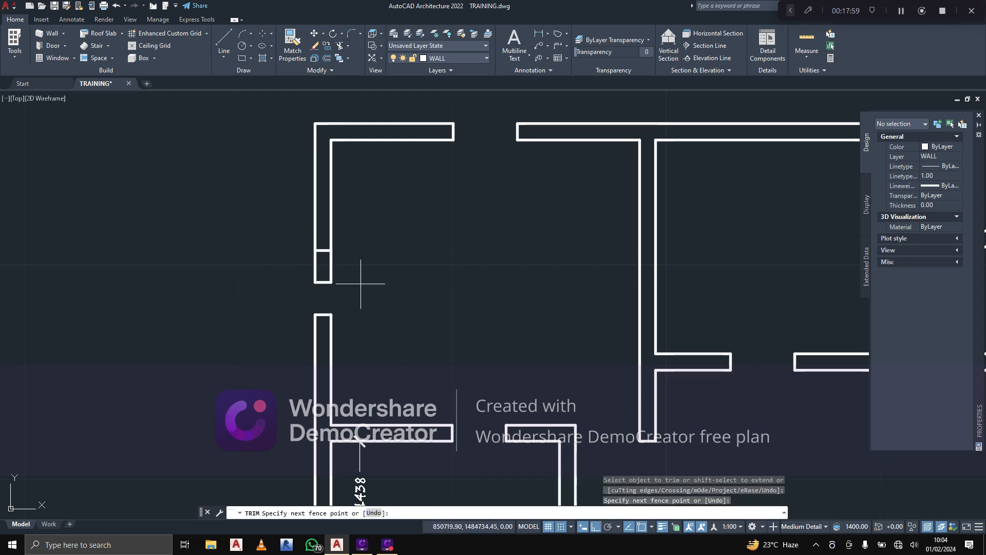
pyautogui.press('Return')
pyautogui.click(321, 282)
pyautogui.press('Escape')
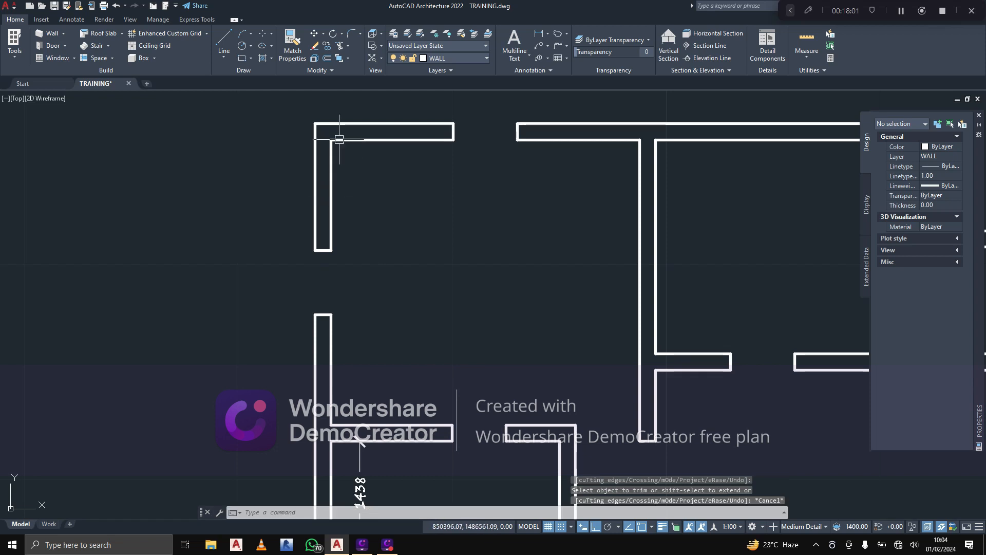
# Offset both lines of the partition between the two small 1438 rooms by 600, one into each room
pyautogui.click(326, 58)
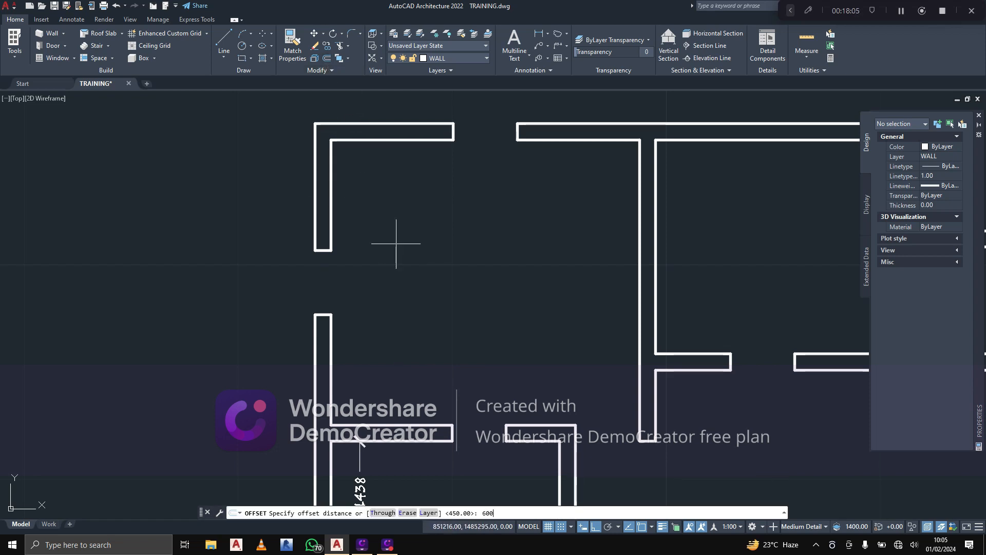
pyautogui.press('Return')
pyautogui.moveTo(343, 282); pyautogui.dragTo(347, 235, button='middle')
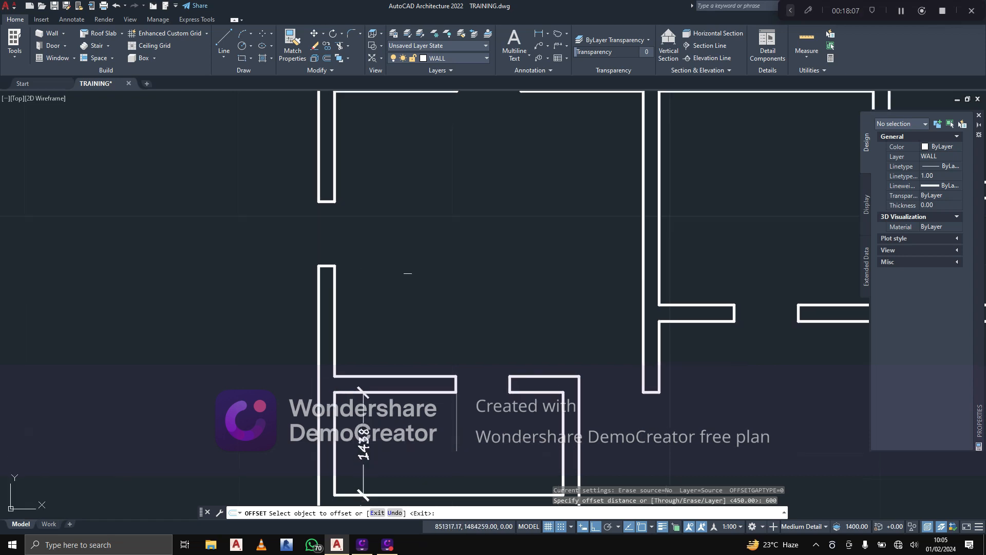
pyautogui.moveTo(355, 444); pyautogui.dragTo(388, 273, button='middle')
pyautogui.click(425, 325)
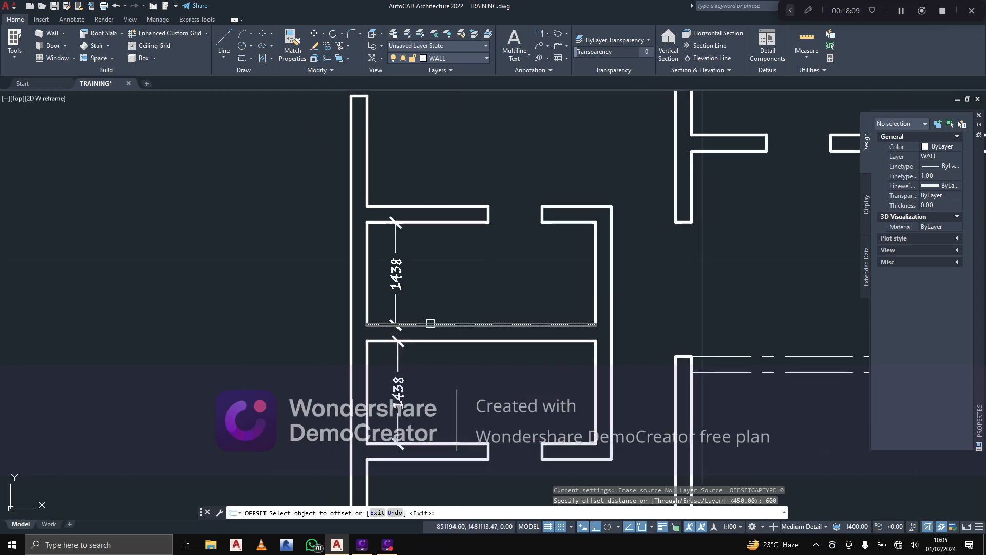
pyautogui.click(432, 275)
pyautogui.click(425, 340)
pyautogui.click(428, 359)
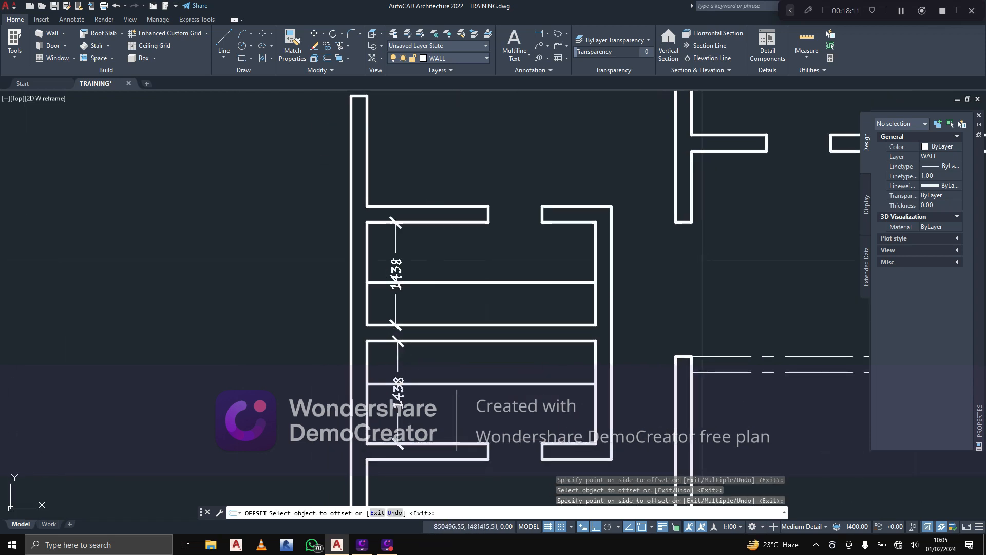
pyautogui.press('Return')
# Extend the two offset lines and both partition lines through the left wall to its outer line
pyautogui.write('tr')
pyautogui.press('Return')
pyautogui.scroll(2, 350, 306)
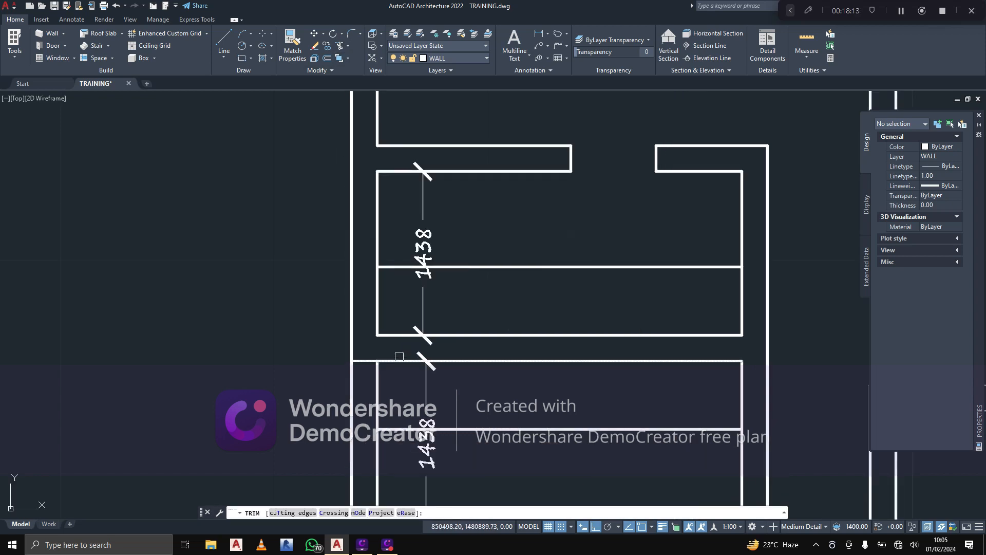
pyautogui.keyDown('shift'); pyautogui.click(400, 261); pyautogui.keyUp('shift')
pyautogui.keyDown('shift'); pyautogui.click(398, 321); pyautogui.keyUp('shift')
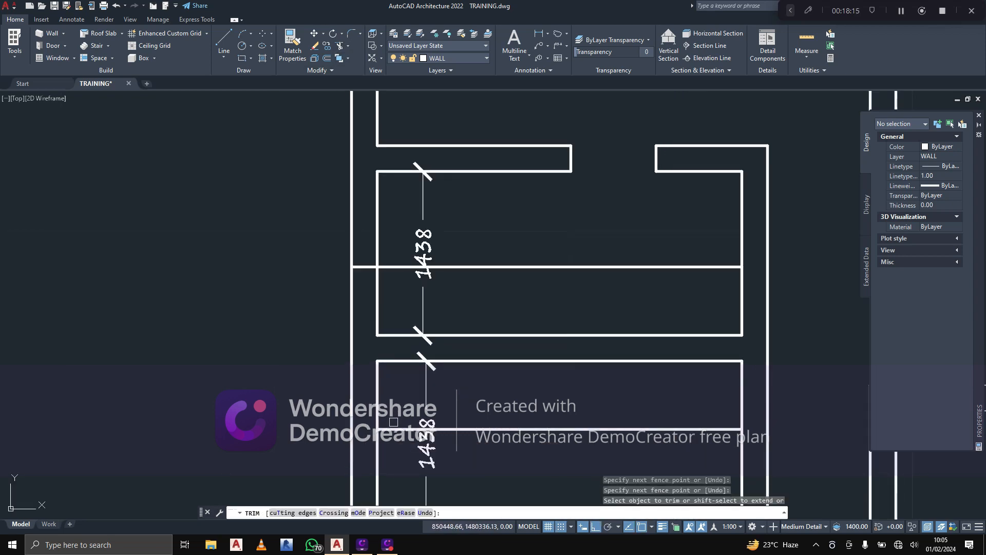
pyautogui.keyDown('shift'); pyautogui.click(393, 428); pyautogui.keyUp('shift')
pyautogui.moveTo(389, 374)
pyautogui.keyDown('shift'); pyautogui.mouseDown()
pyautogui.moveTo(392, 315)
pyautogui.moveTo(376, 297)
pyautogui.moveTo(321, 302)
pyautogui.mouseUp(); pyautogui.keyUp('shift')
# Trim the left wall above and below the partition and the offset lines inside both small rooms to form two openings
pyautogui.moveTo(333, 367); pyautogui.dragTo(390, 375)
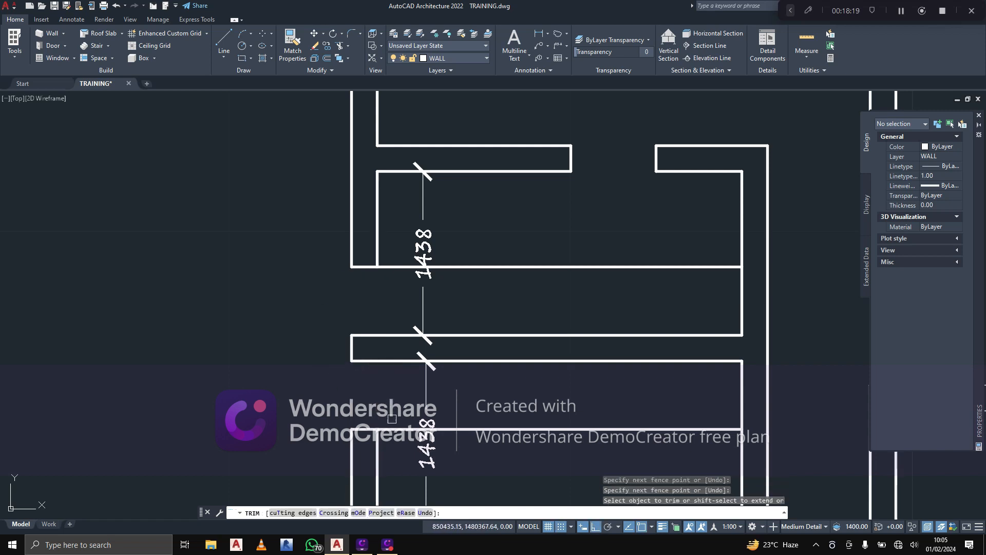
pyautogui.click(392, 428)
pyautogui.click(393, 264)
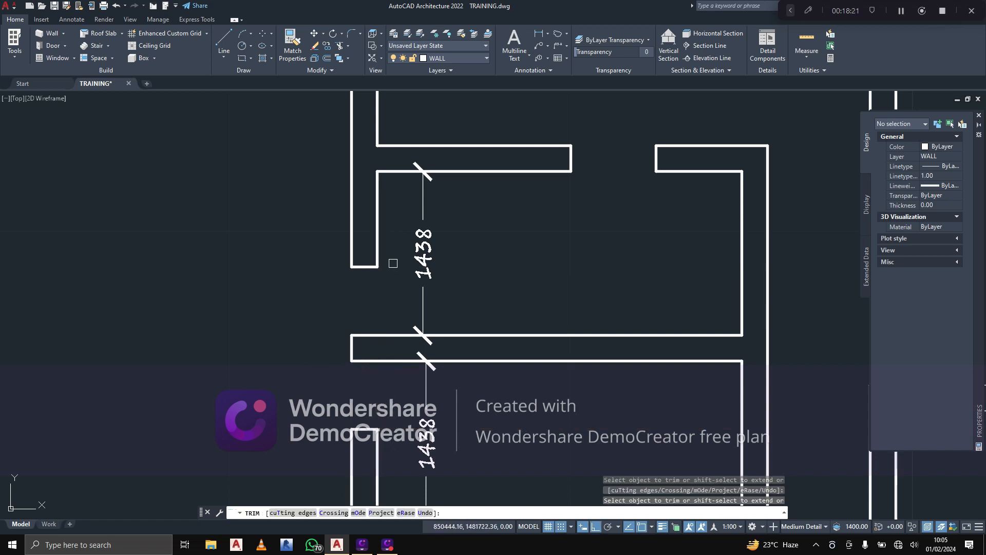
pyautogui.scroll(-5, 356, 326)
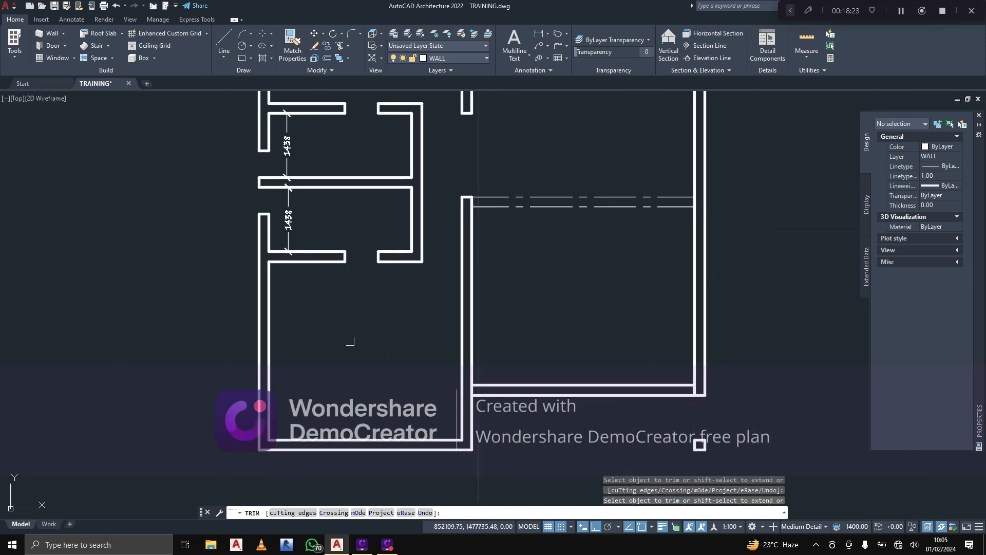
pyautogui.press('Escape')
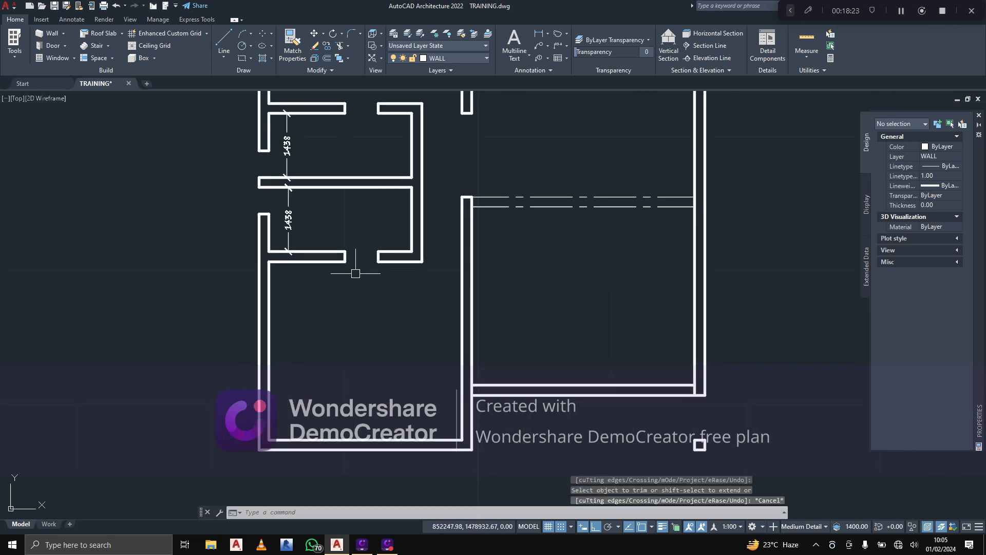
# Offset the lower-left room's inner left wall line 900 into the room, and offset the resulting line another 900
pyautogui.click(327, 59)
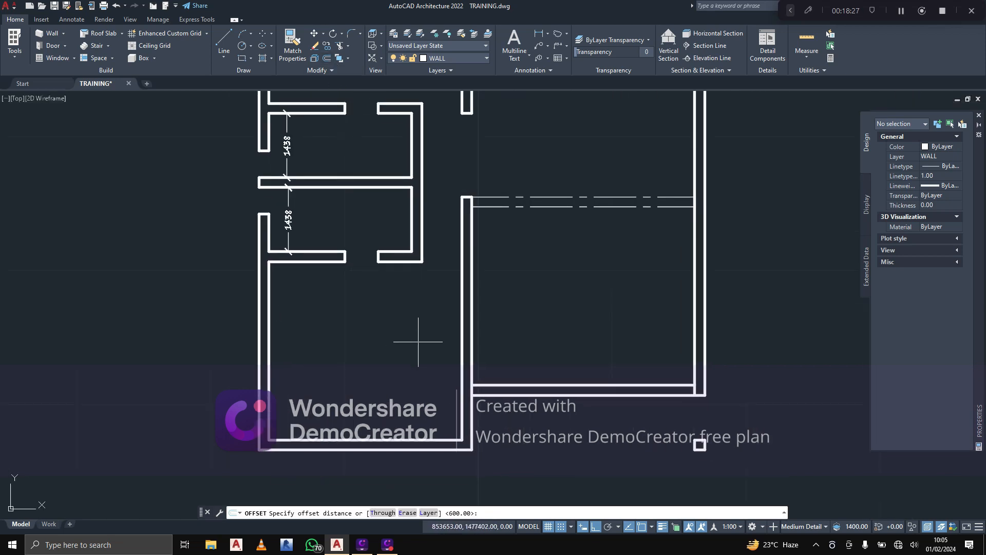
pyautogui.press('Return')
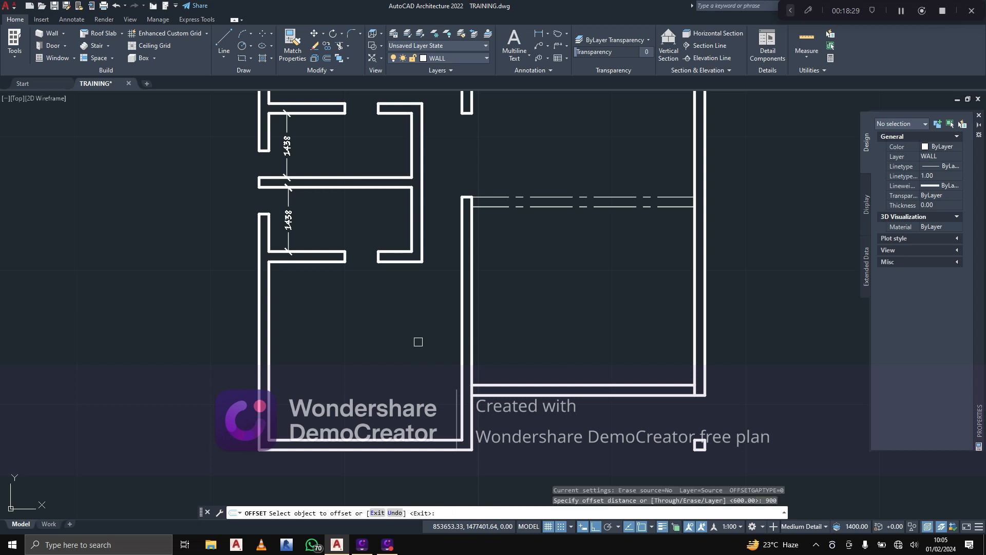
pyautogui.moveTo(378, 357); pyautogui.dragTo(366, 309, button='middle')
pyautogui.scroll(2, 269, 374)
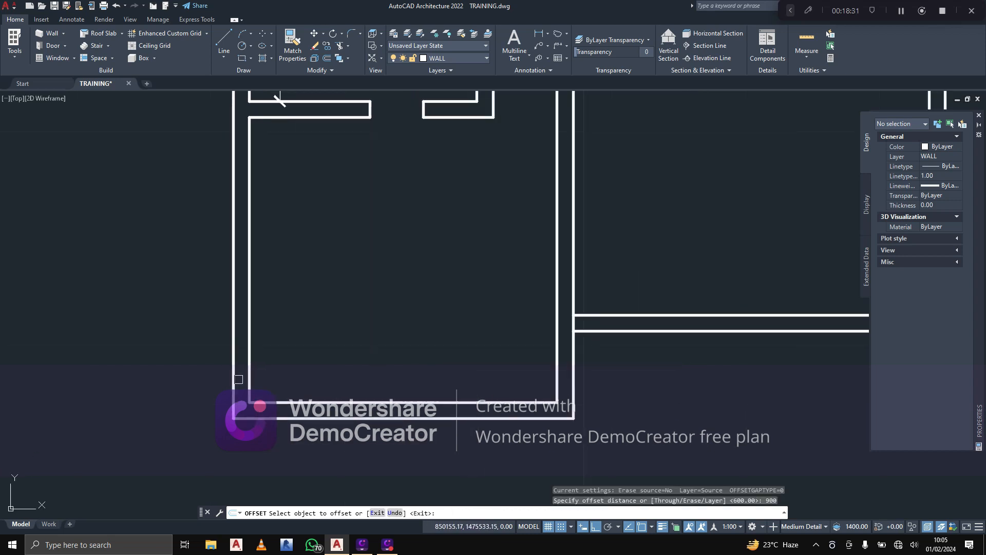
pyautogui.click(250, 379)
pyautogui.click(307, 368)
pyautogui.click(312, 368)
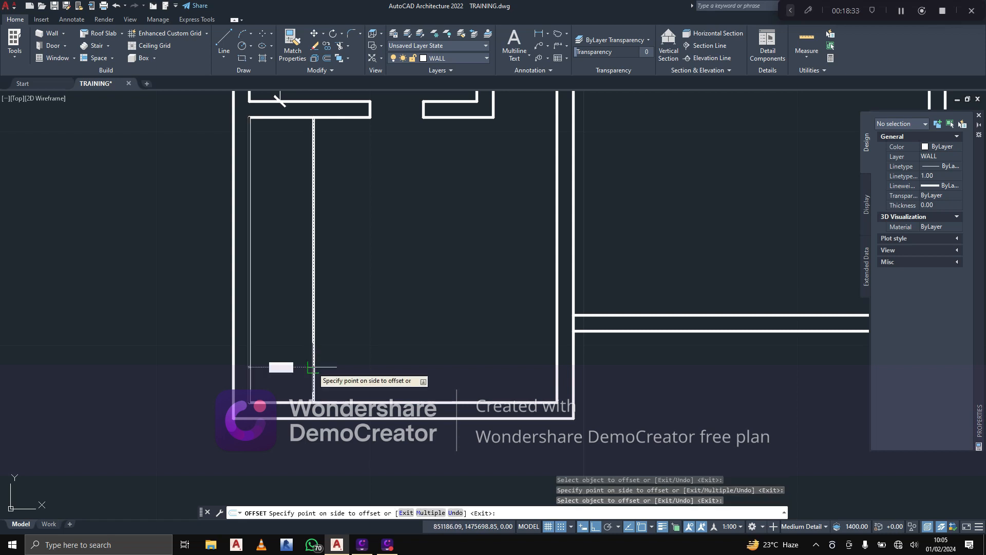
pyautogui.click(383, 359)
pyautogui.press('Escape')
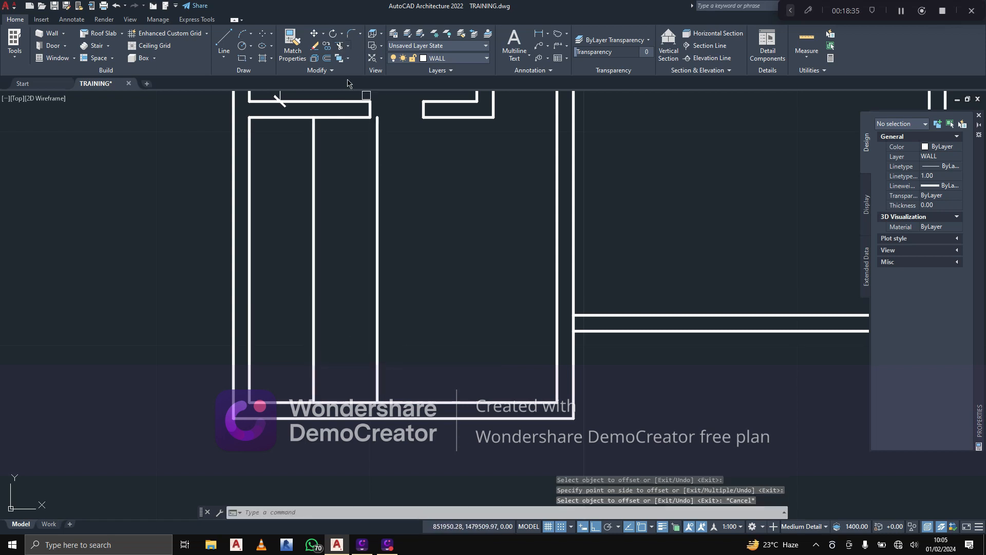
# Extend the two vertical lines through the lower-left room's bottom wall and trim their inner parts and the wall between them
pyautogui.click(339, 47)
pyautogui.keyDown('shift'); pyautogui.click(313, 365); pyautogui.keyUp('shift')
pyautogui.keyDown('shift'); pyautogui.moveTo(369, 375); pyautogui.dragTo(418, 371); pyautogui.keyUp('shift')
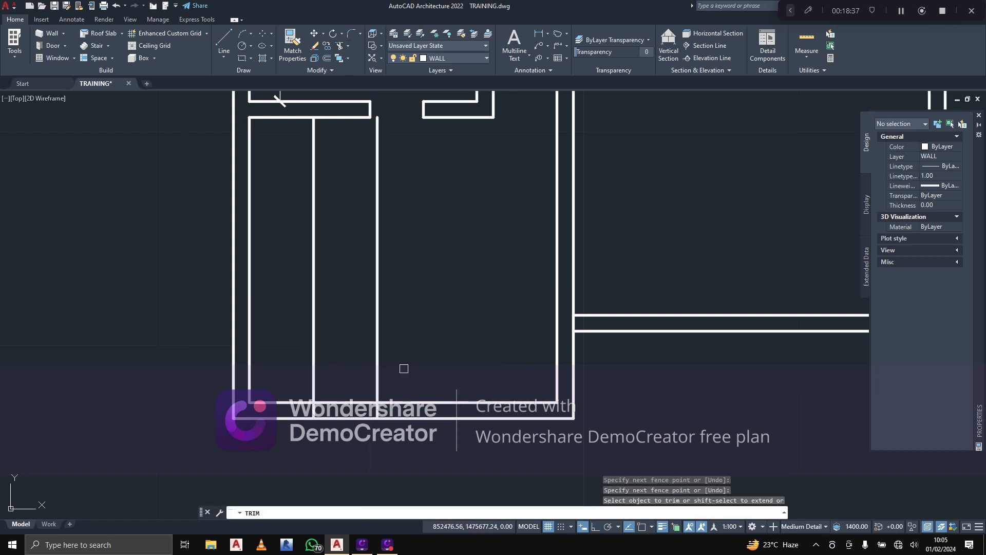
pyautogui.click(314, 368)
pyautogui.click(378, 369)
pyautogui.moveTo(362, 359)
pyautogui.mouseDown()
pyautogui.moveTo(352, 359)
pyautogui.moveTo(348, 423)
pyautogui.mouseUp()
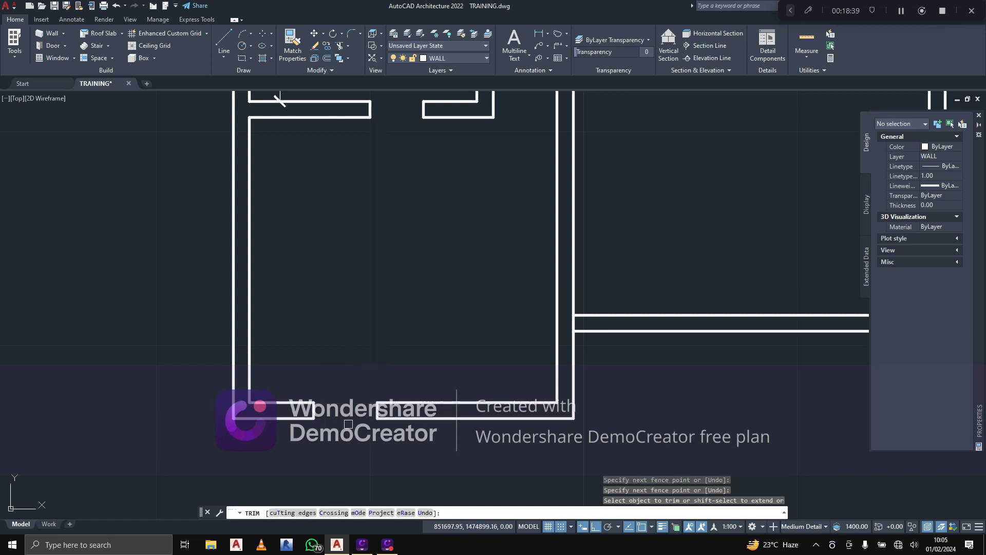
pyautogui.press('Escape')
# Offset the lower-left room's inner top wall line 900 downward, and offset the resulting line another 900
pyautogui.click(327, 58)
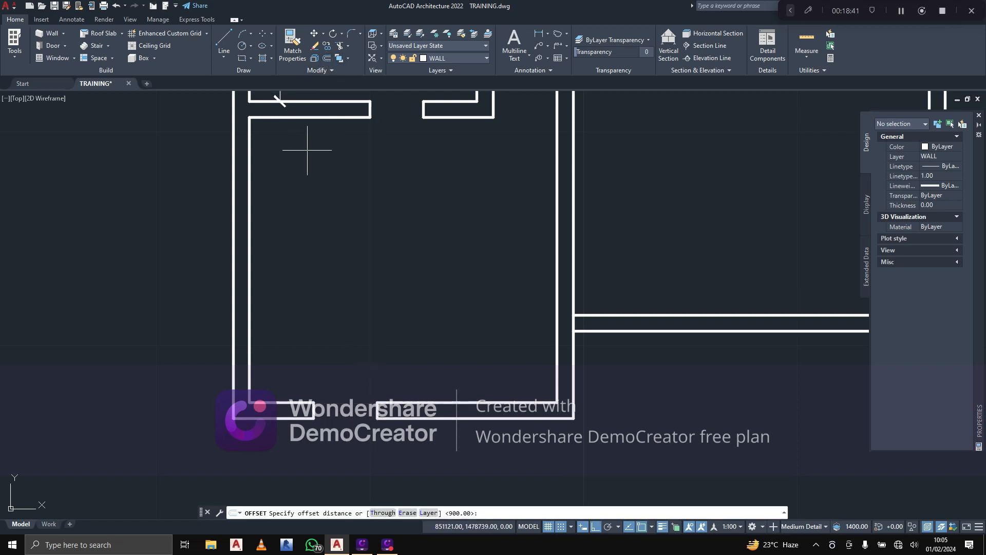
pyautogui.press('Return')
pyautogui.click(310, 118)
pyautogui.click(308, 145)
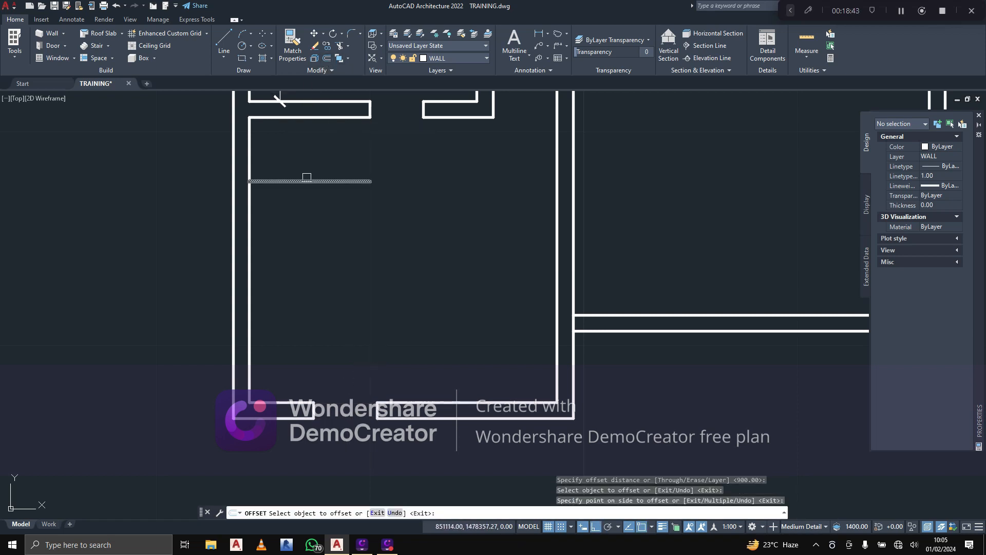
pyautogui.click(306, 181)
pyautogui.click(308, 216)
pyautogui.press('Escape')
pyautogui.press('Escape')
pyautogui.press('Escape')
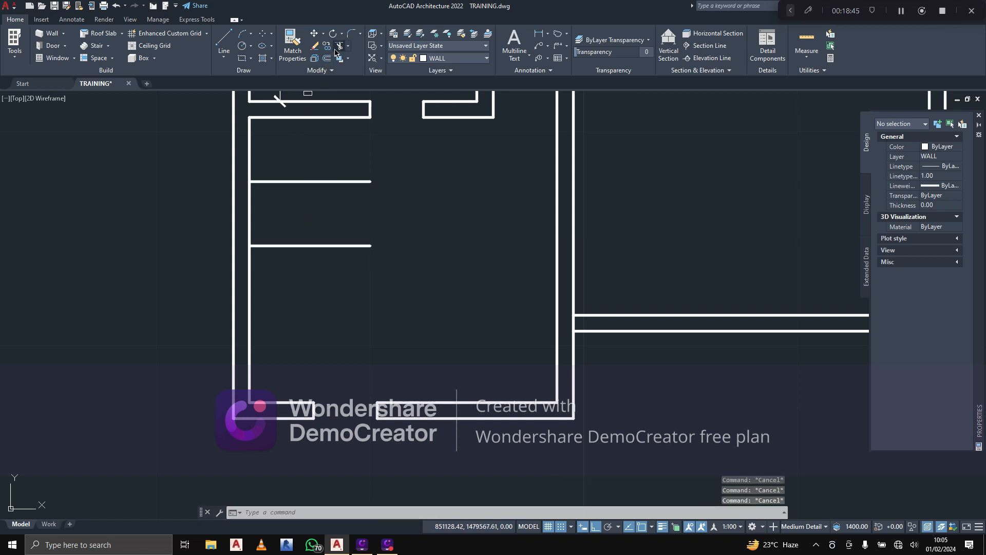
# Extend the two horizontal lines through the lower-left room's left wall and trim their inner parts and the wall between them
pyautogui.click(336, 49)
pyautogui.keyDown('shift'); pyautogui.click(266, 154); pyautogui.keyUp('shift')
pyautogui.keyDown('shift'); pyautogui.click(264, 269); pyautogui.keyUp('shift')
pyautogui.click(264, 269)
pyautogui.click(264, 176)
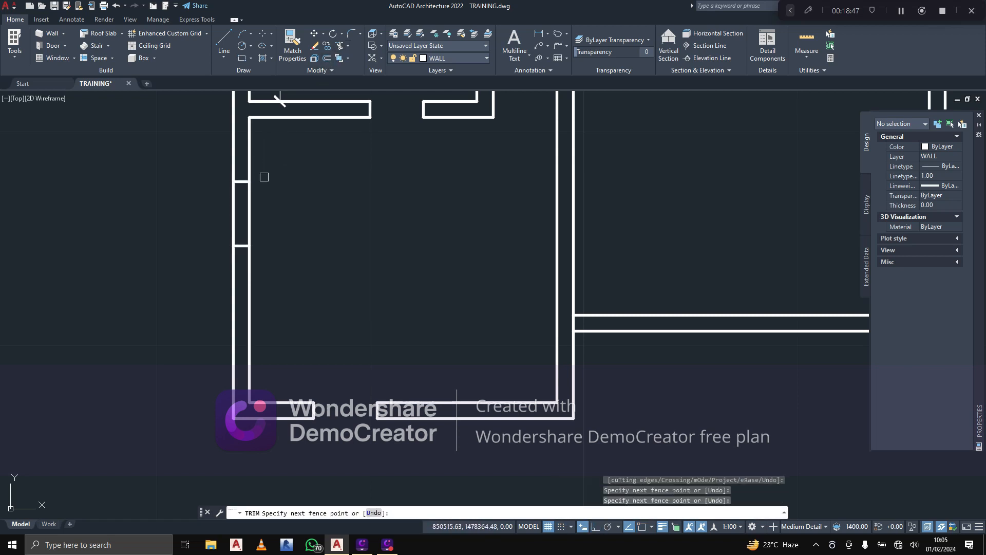
pyautogui.click(269, 211)
pyautogui.click(205, 218)
pyautogui.scroll(-2, 250, 215)
pyautogui.moveTo(365, 240); pyautogui.dragTo(336, 245, button='middle')
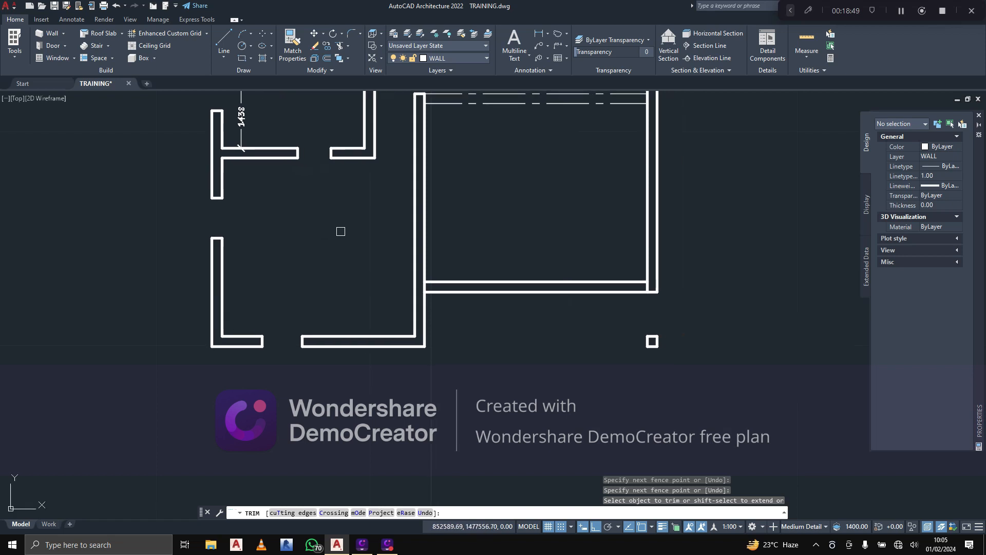
pyautogui.scroll(-4, 340, 231)
pyautogui.scroll(6, 319, 285)
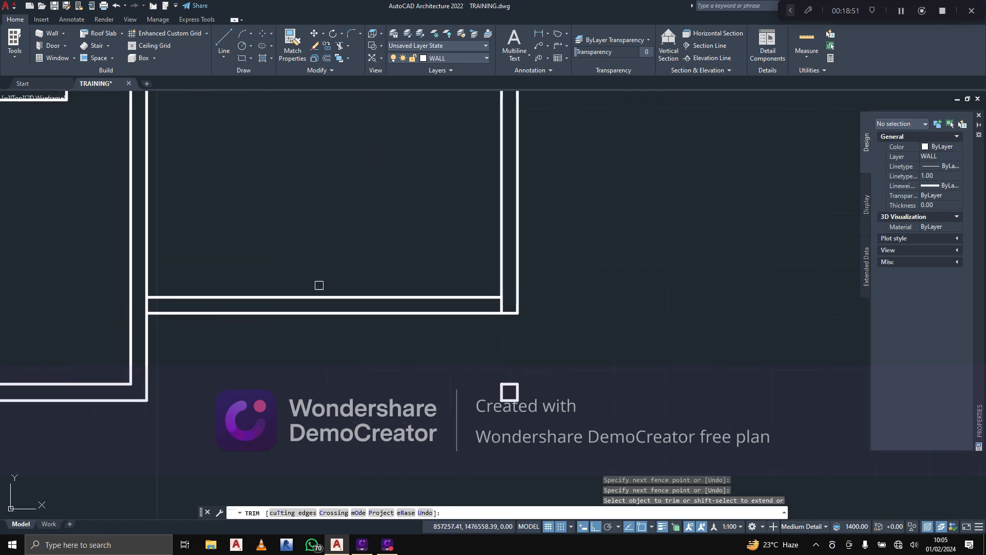
pyautogui.press('Escape')
# Offset the lower-right room's inner left wall line 1200 into the room
pyautogui.click(326, 58)
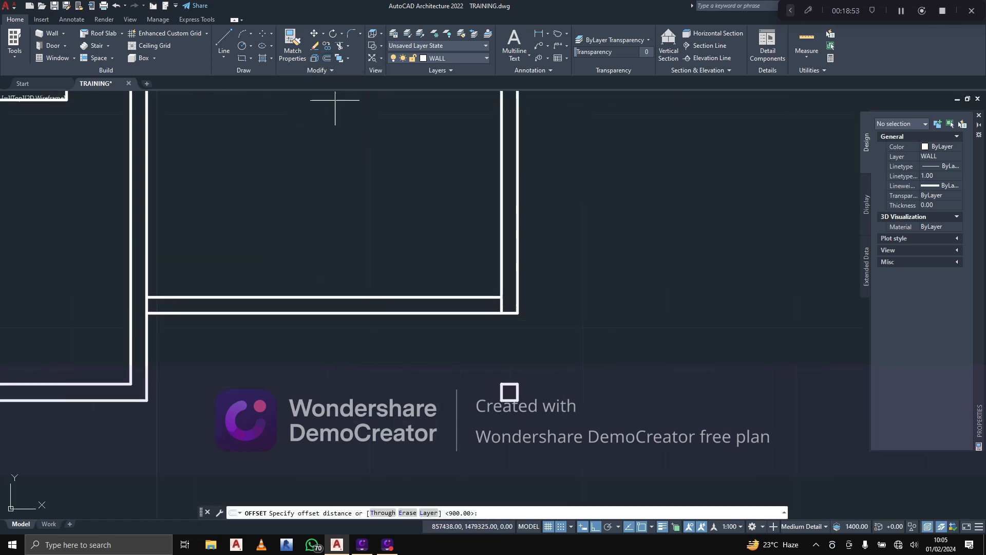
pyautogui.moveTo(350, 214); pyautogui.dragTo(352, 271, button='middle')
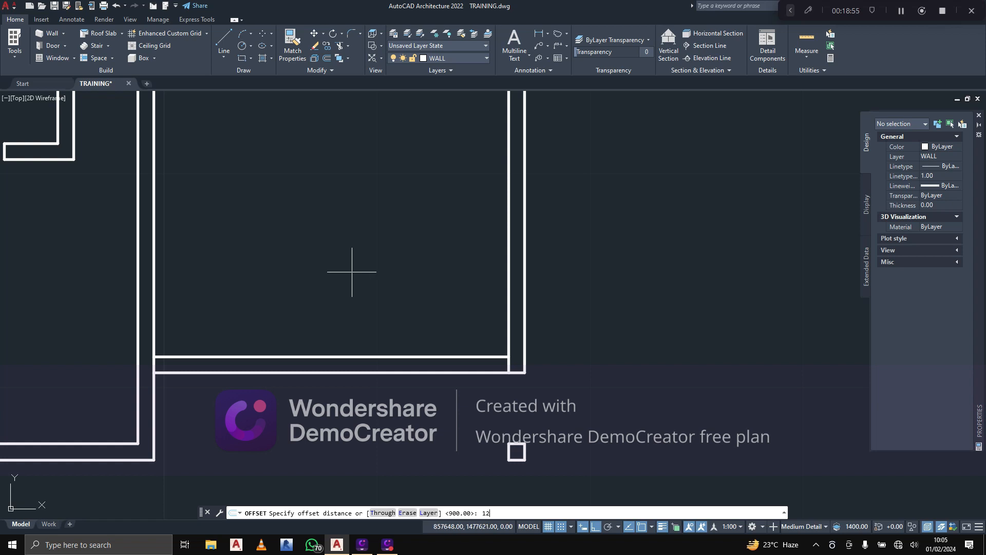
pyautogui.press('Return')
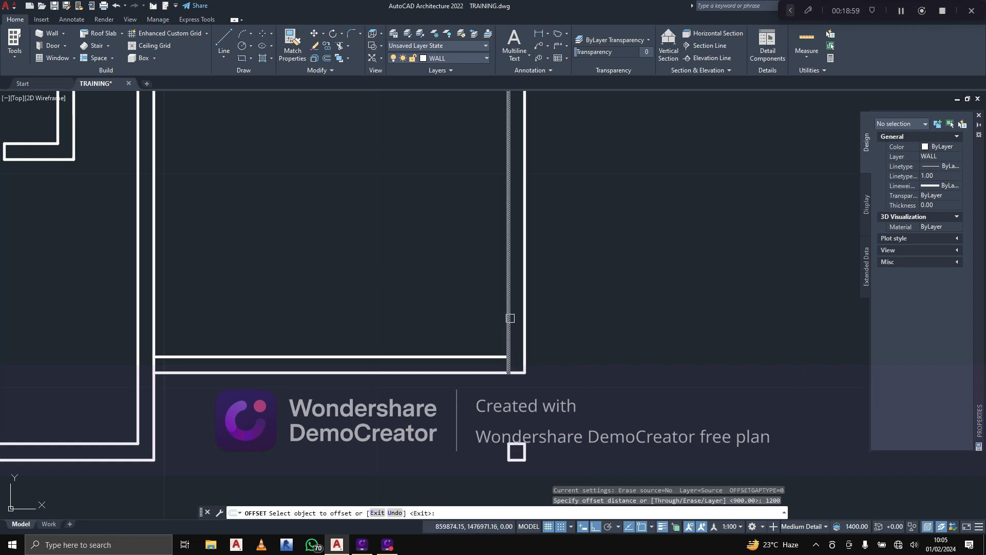
pyautogui.moveTo(383, 306)
pyautogui.mouseDown(button='middle')
pyautogui.moveTo(398, 354)
pyautogui.moveTo(425, 349)
pyautogui.mouseUp(button='middle')
pyautogui.scroll(-2, 397, 354)
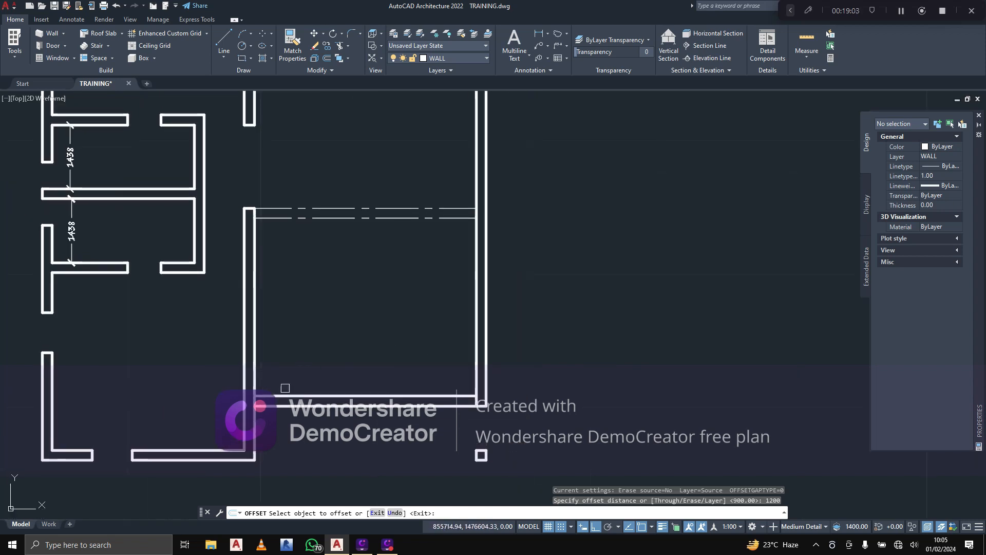
pyautogui.moveTo(262, 398); pyautogui.dragTo(310, 355, button='middle')
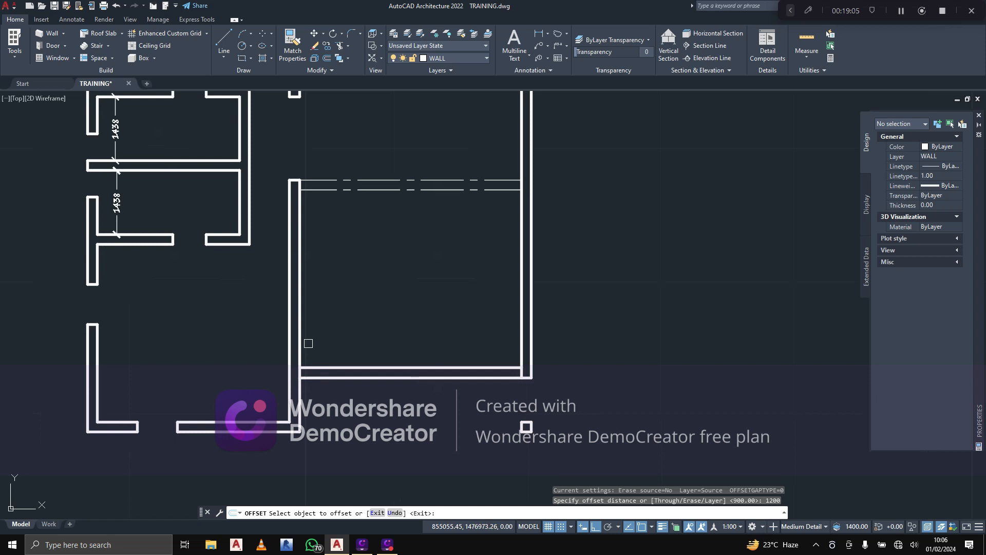
pyautogui.scroll(2, 307, 348)
pyautogui.click(295, 351)
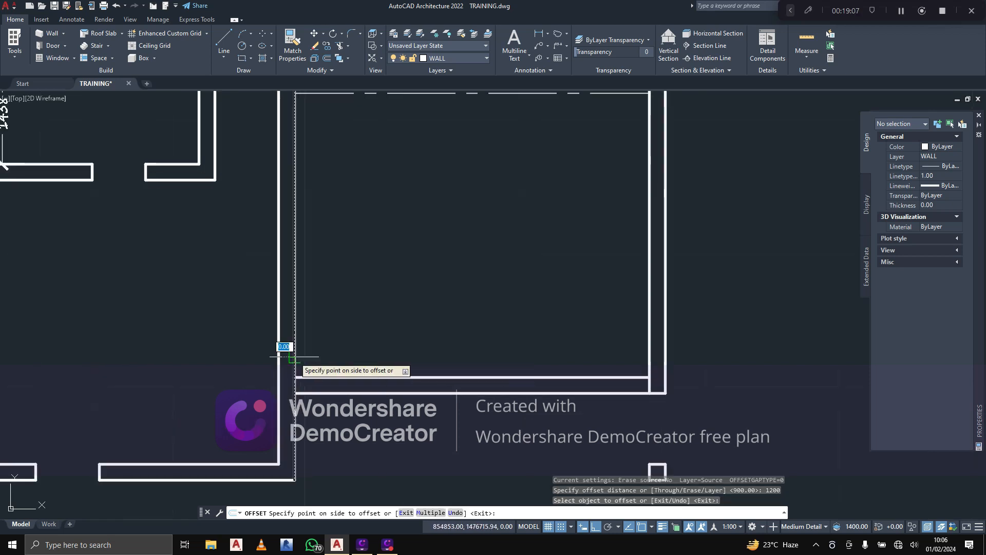
pyautogui.scroll(-2, 401, 355)
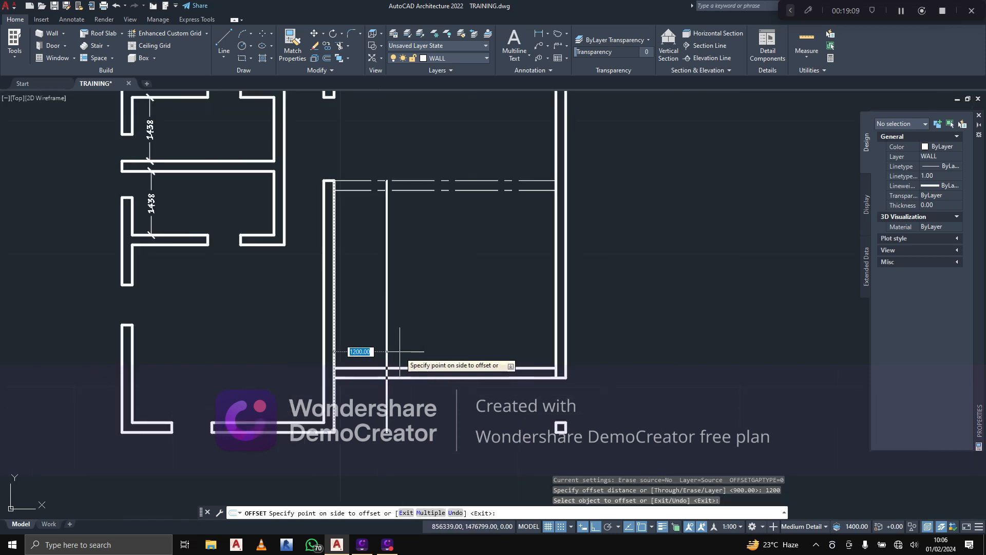
pyautogui.click(400, 355)
pyautogui.scroll(-2, 401, 355)
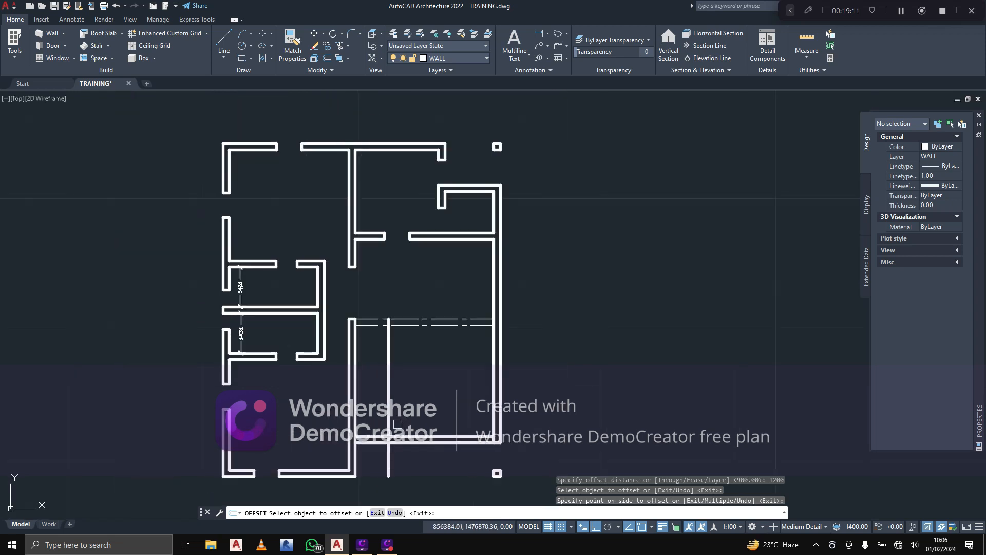
pyautogui.scroll(3, 370, 363)
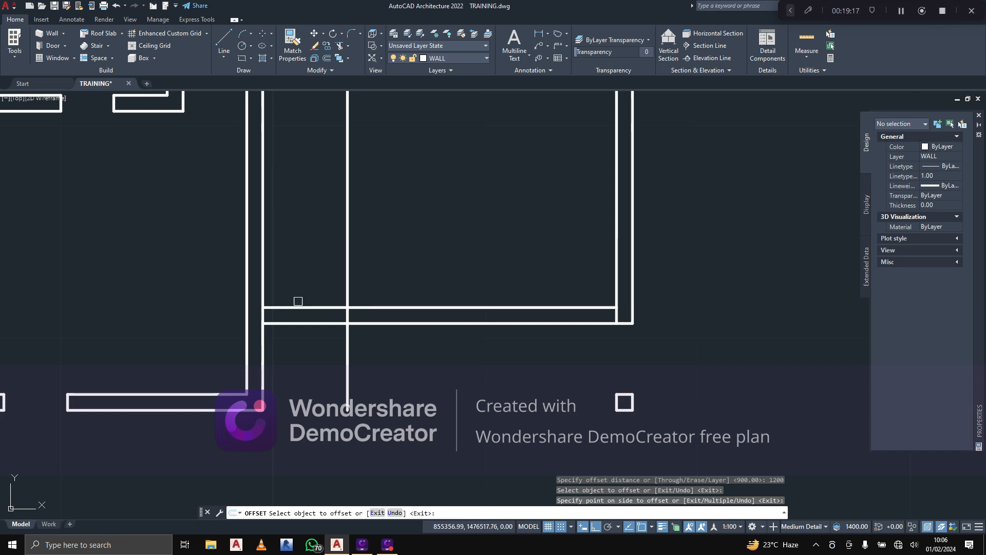
# Offset the new vertical line in the lower-right room 225 further into the room
pyautogui.click(348, 291)
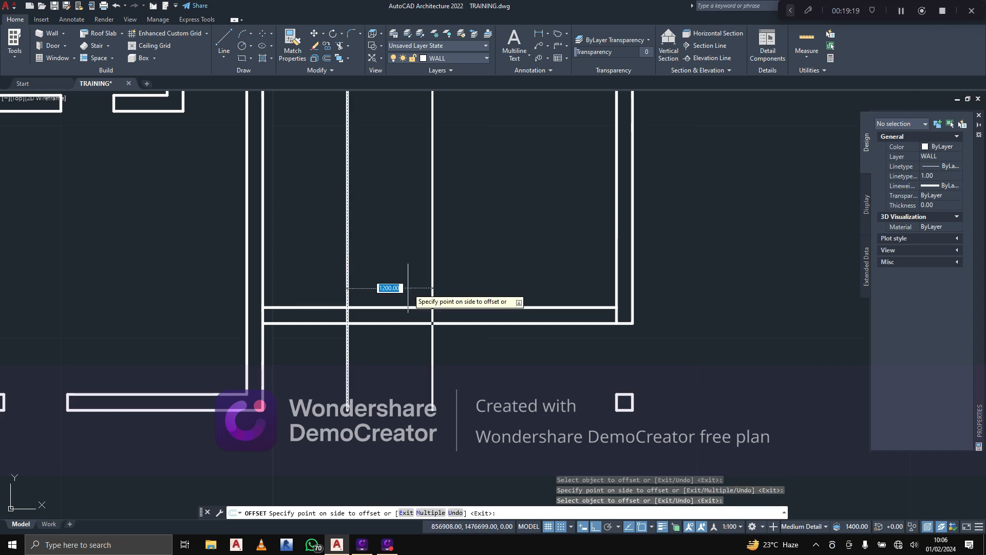
pyautogui.write('225')
pyautogui.press('Return')
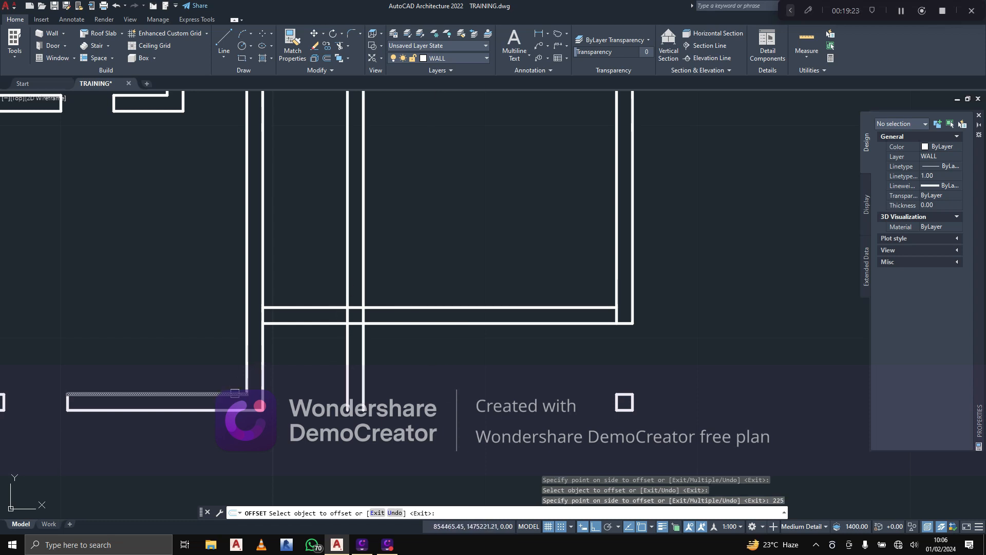
# Offset the upper line of the lower-left bottom wall 2000 upward, and offset the resulting line another 225 upward
pyautogui.click(236, 394)
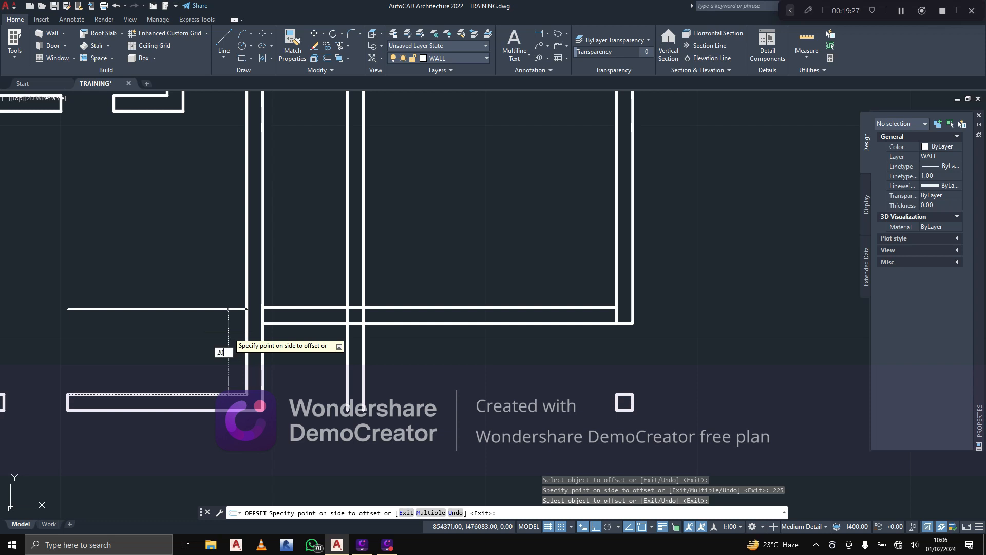
pyautogui.press('Return')
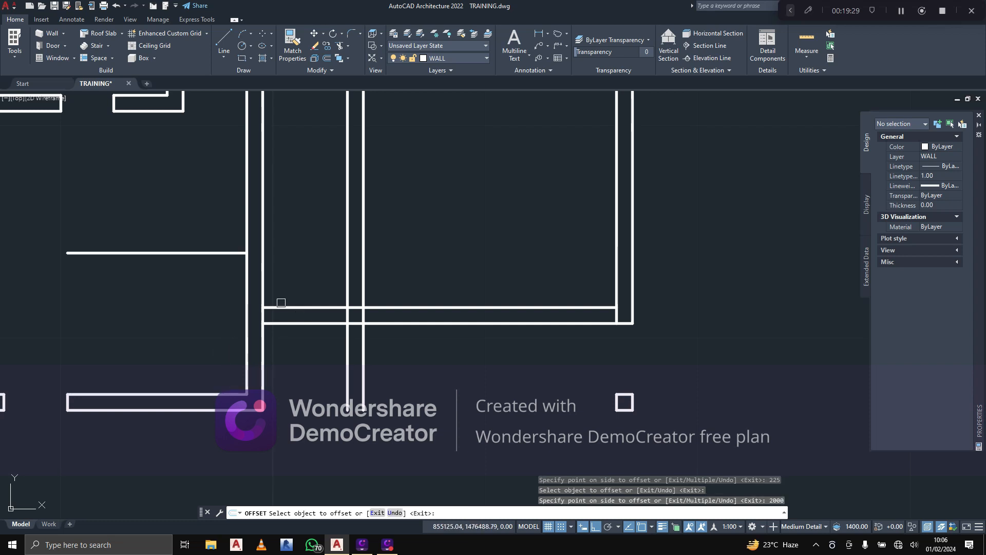
pyautogui.click(188, 252)
pyautogui.write('22')
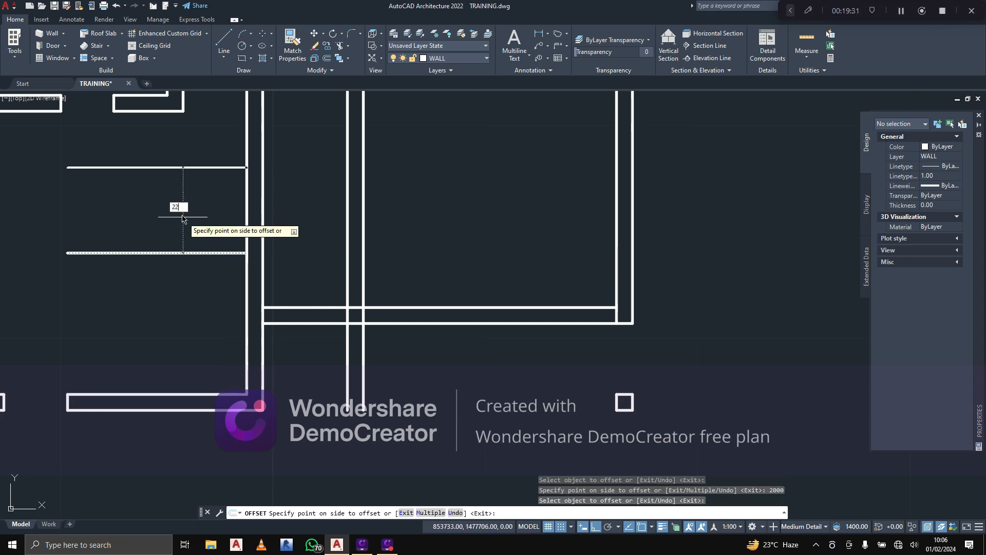
pyautogui.write('5')
pyautogui.press('Return')
pyautogui.press('Escape')
pyautogui.press('Escape')
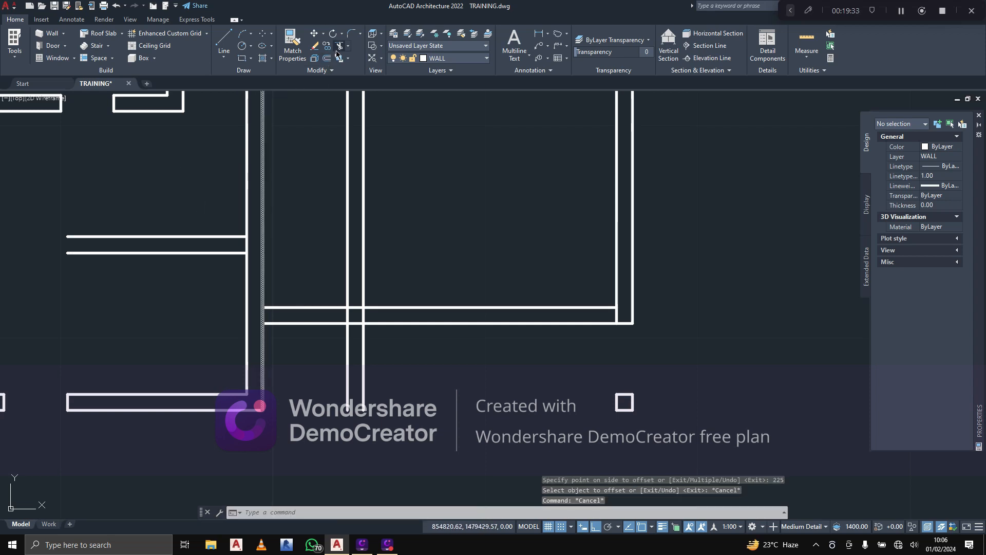
# Extend the two new horizontal lines across the dividing wall to the first new vertical line, and trim their parts left of the wall
pyautogui.click(339, 47)
pyautogui.keyDown('shift'); pyautogui.click(233, 219); pyautogui.keyUp('shift')
pyautogui.keyDown('shift'); pyautogui.click(233, 271); pyautogui.keyUp('shift')
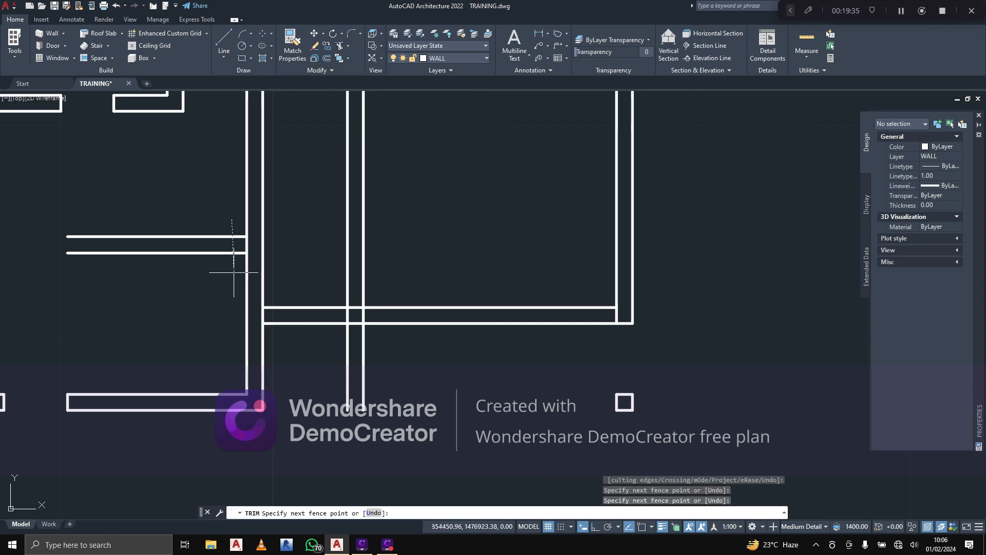
pyautogui.keyDown('shift'); pyautogui.click(233, 271); pyautogui.keyUp('shift')
pyautogui.keyDown('shift'); pyautogui.click(233, 227); pyautogui.keyUp('shift')
pyautogui.click(232, 227)
pyautogui.click(231, 284)
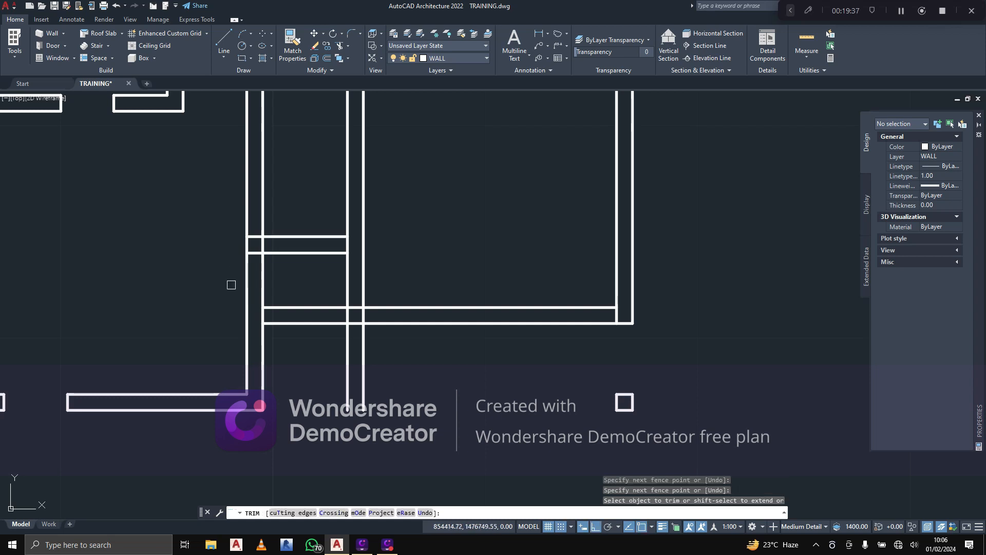
# Trim the lower-right room's bottom wall left of the new vertical lines, and extend the lower-left bottom wall's two lines to them
pyautogui.click(301, 287)
pyautogui.click(297, 345)
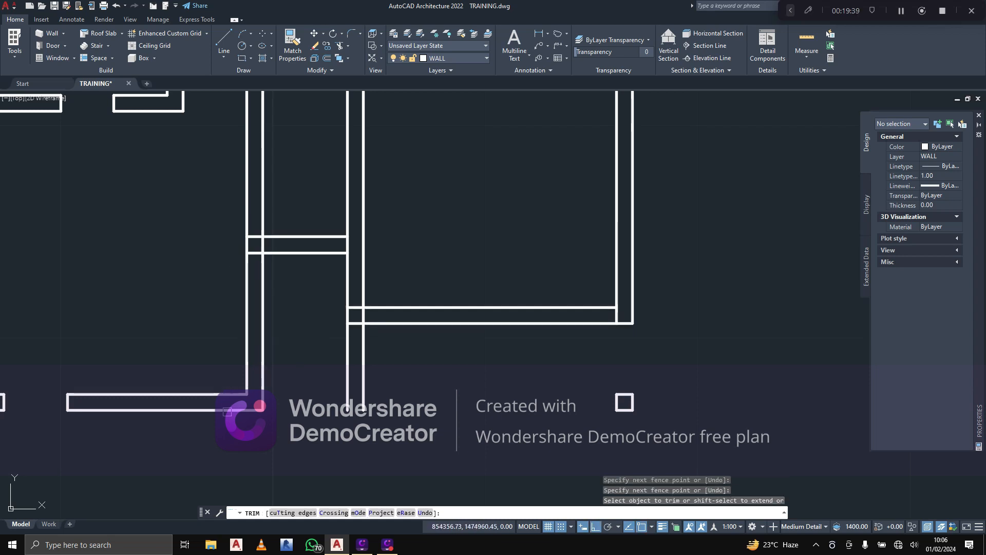
pyautogui.keyDown('shift'); pyautogui.click(218, 395); pyautogui.keyUp('shift')
pyautogui.keyDown('shift'); pyautogui.click(218, 410); pyautogui.keyUp('shift')
pyautogui.keyDown('shift'); pyautogui.click(218, 395); pyautogui.keyUp('shift')
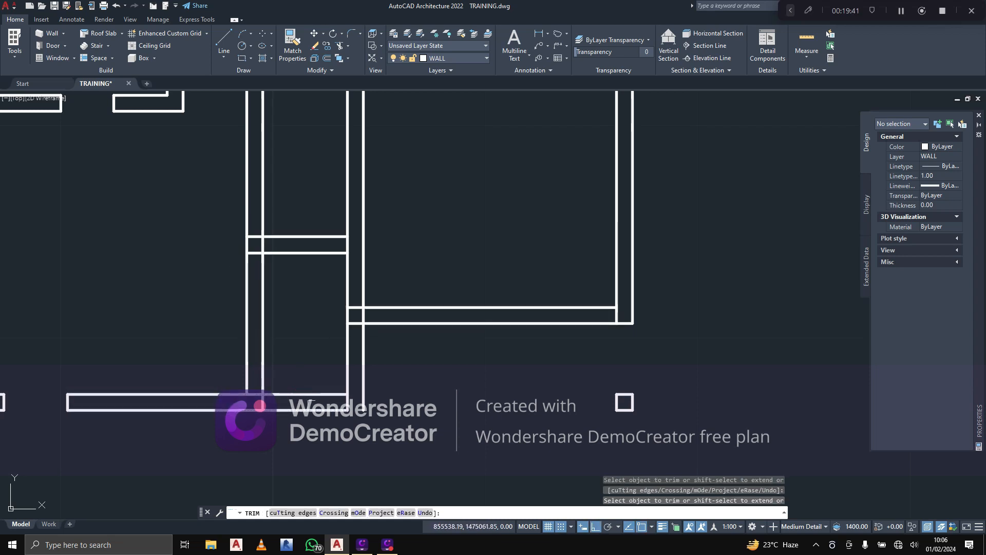
# Trim the overlapping lines at the small room's bottom wall, and cut the new vertical lines back to its top wall to form the corner
pyautogui.scroll(2, 333, 406)
pyautogui.click(354, 402)
pyautogui.click(336, 401)
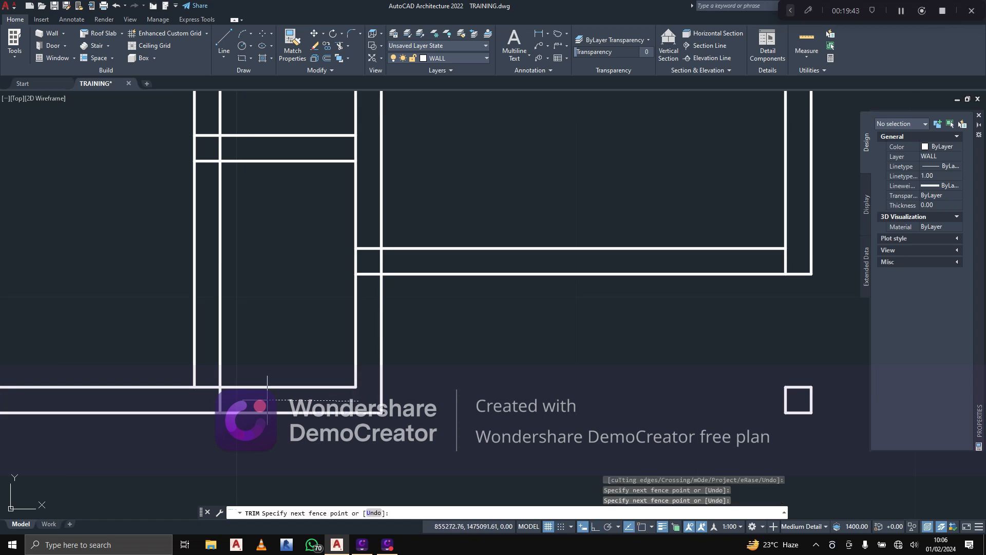
pyautogui.click(200, 403)
pyautogui.scroll(-2, 214, 409)
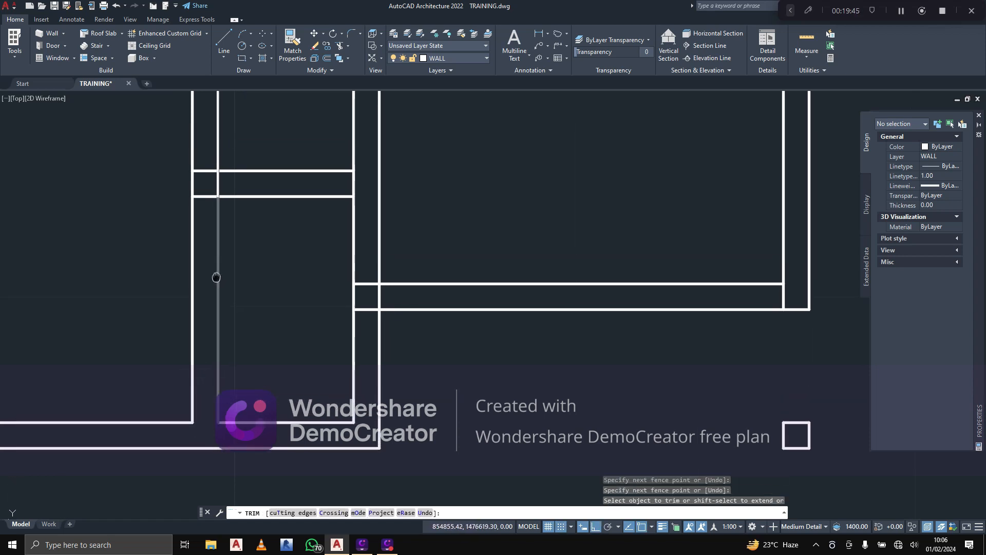
pyautogui.click(282, 220)
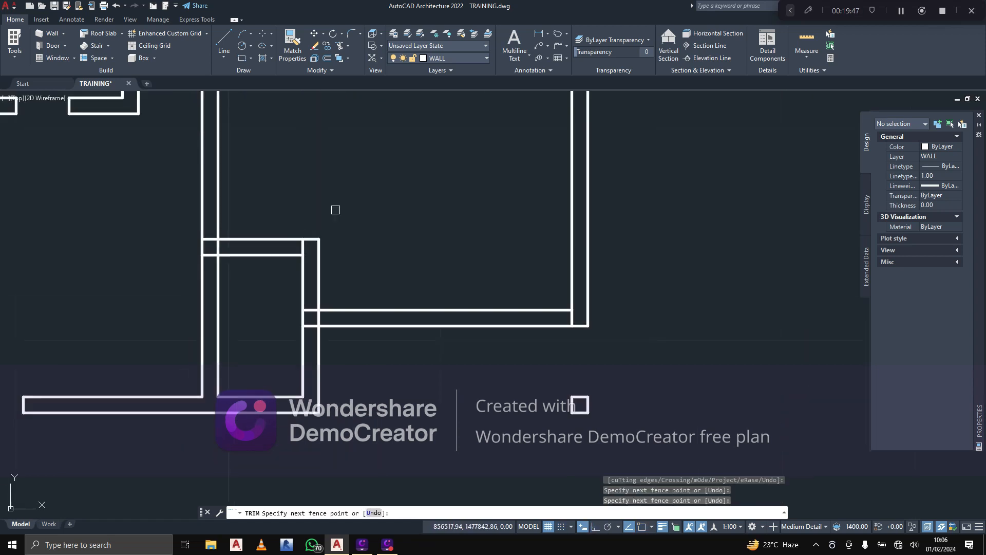
pyautogui.click(336, 210)
# Trim the leftover wall lines crossing the junctions at the small room's right and upper-left walls
pyautogui.scroll(2, 317, 287)
pyautogui.click(307, 277)
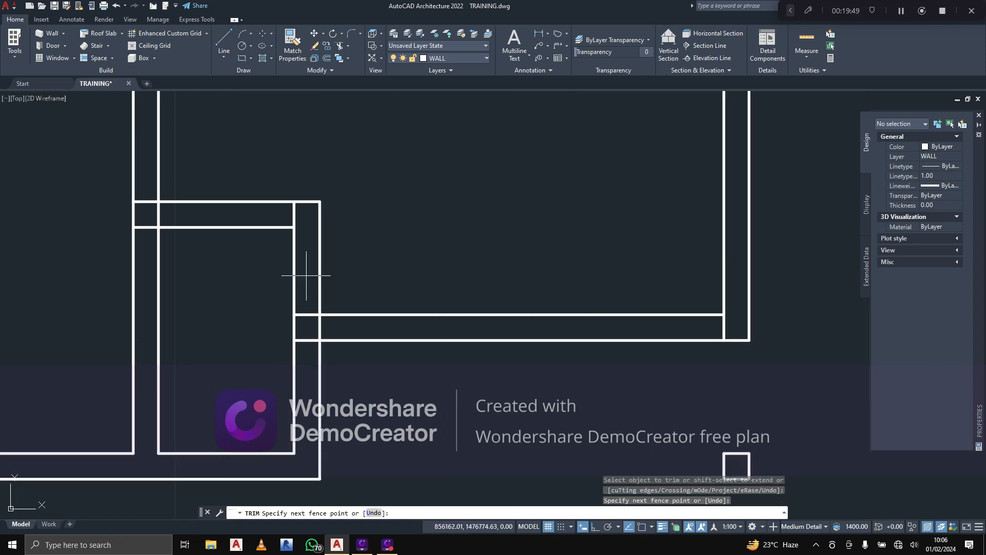
pyautogui.click(307, 370)
pyautogui.click(301, 212)
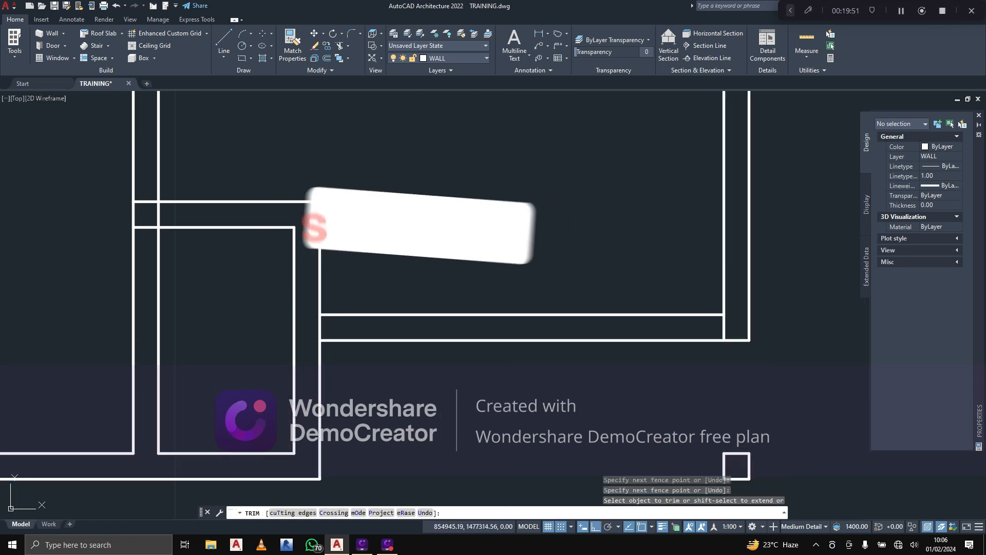
pyautogui.click(148, 203)
pyautogui.press('Return')
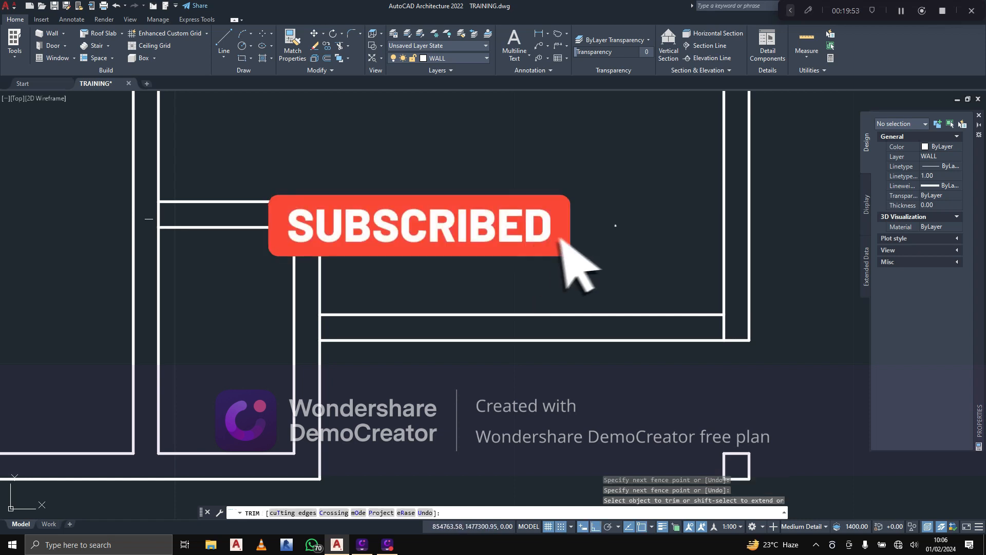
pyautogui.click(320, 324)
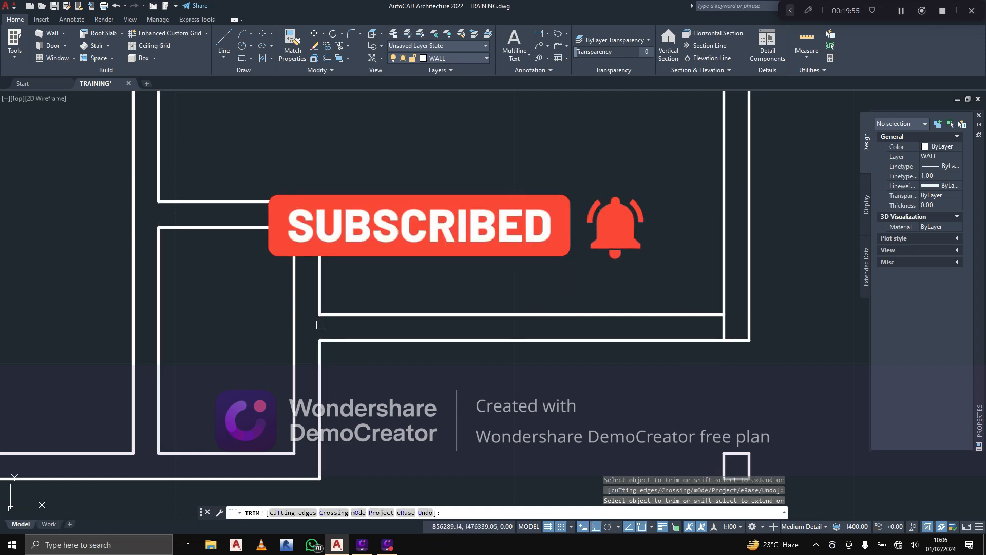
pyautogui.press('Escape')
pyautogui.press('Escape')
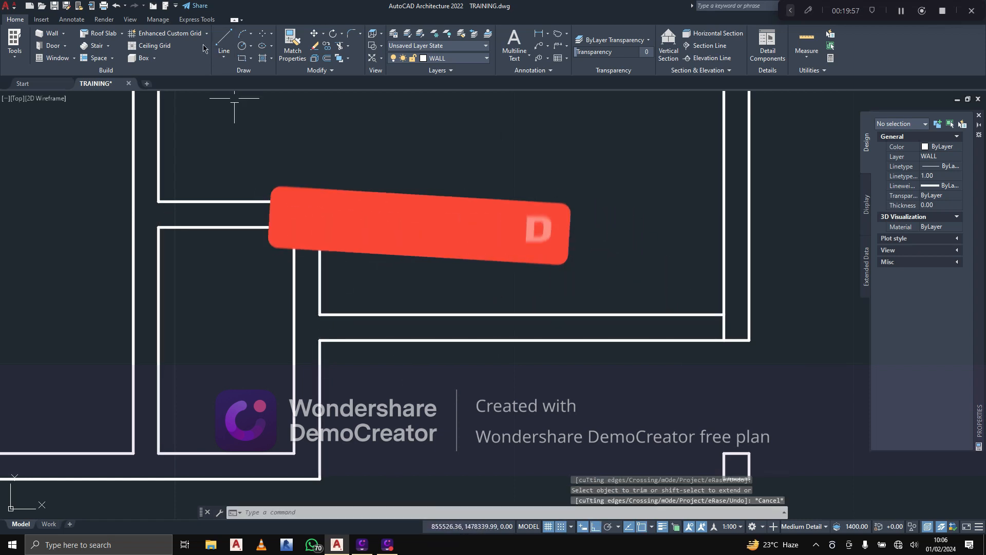
# Offset the small room's outer right wall line 1200 into the larger room
pyautogui.click(326, 59)
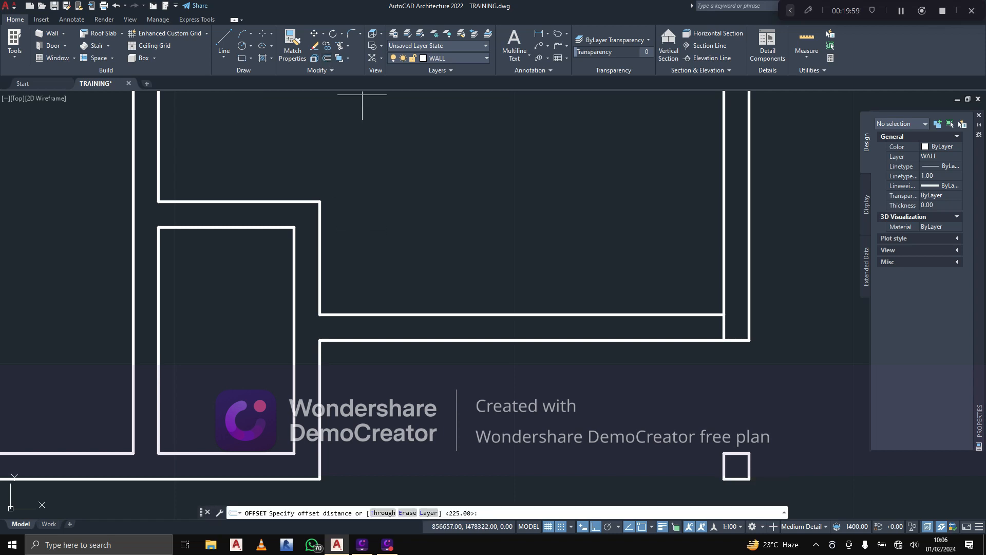
pyautogui.write('1200')
pyautogui.press('Return')
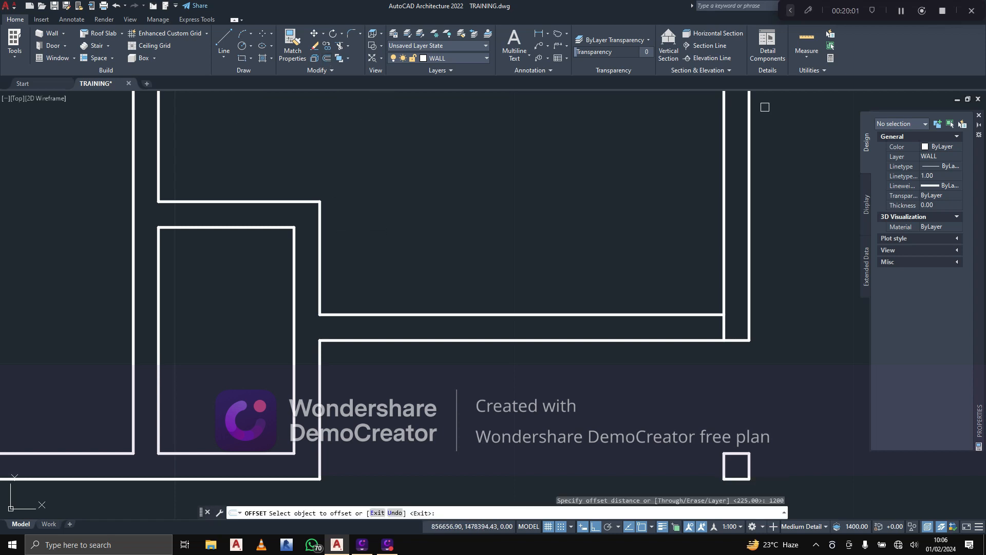
pyautogui.click(319, 257)
pyautogui.click(460, 264)
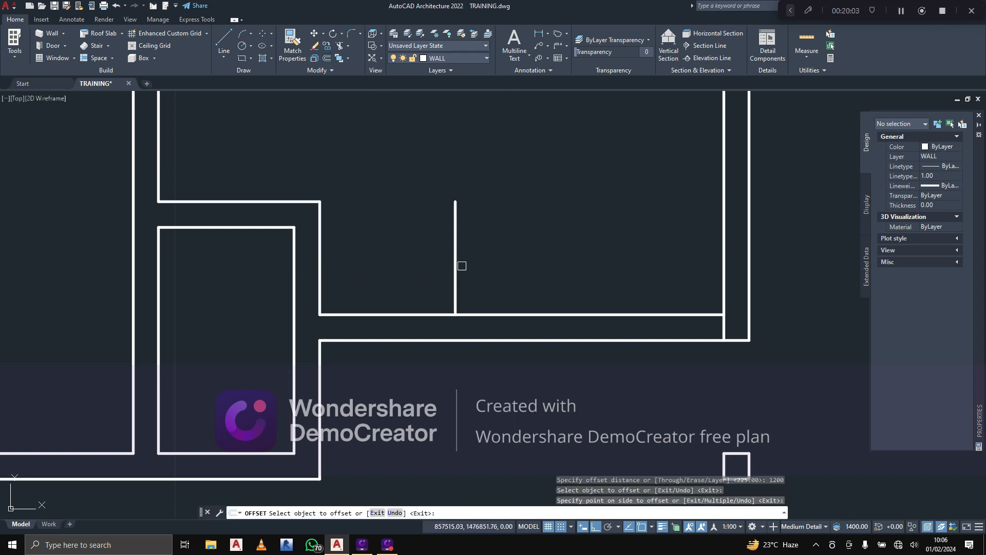
# Extend the offset line through the larger room's bottom wall, trim its upper part and the wall beside the small room, and close the small room's outer right wall line
pyautogui.press('Escape')
pyautogui.write('tr')
pyautogui.press('Return')
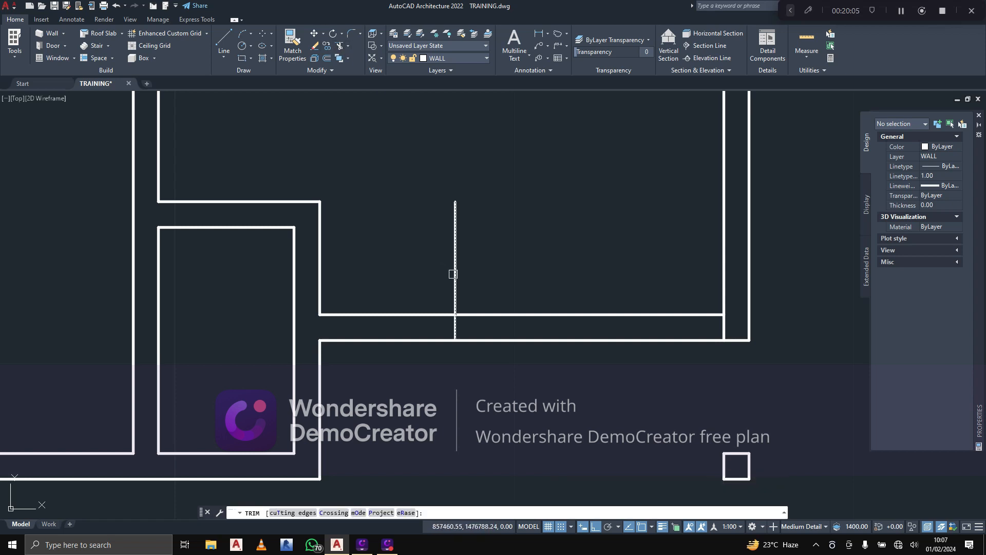
pyautogui.click(454, 275)
pyautogui.moveTo(354, 290); pyautogui.dragTo(356, 379)
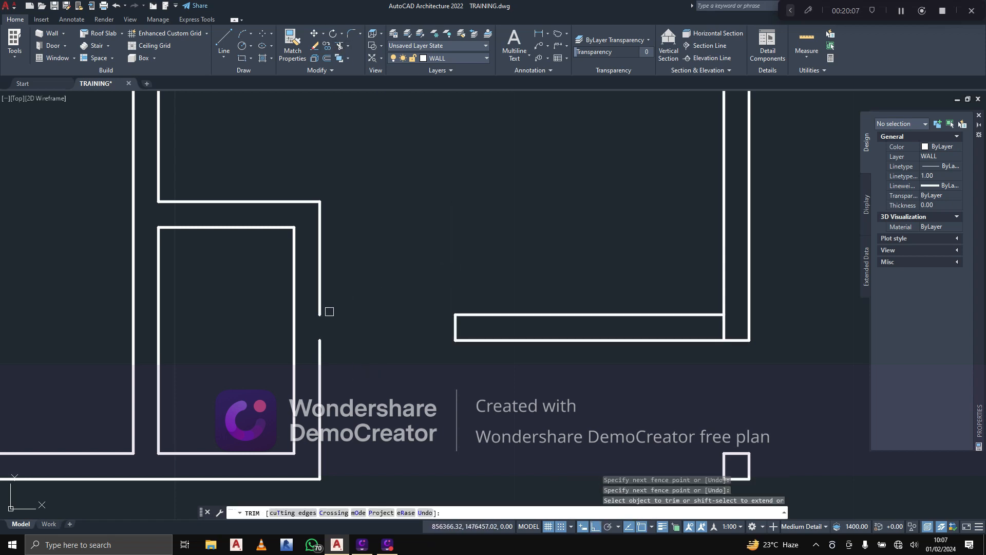
pyautogui.click(320, 307)
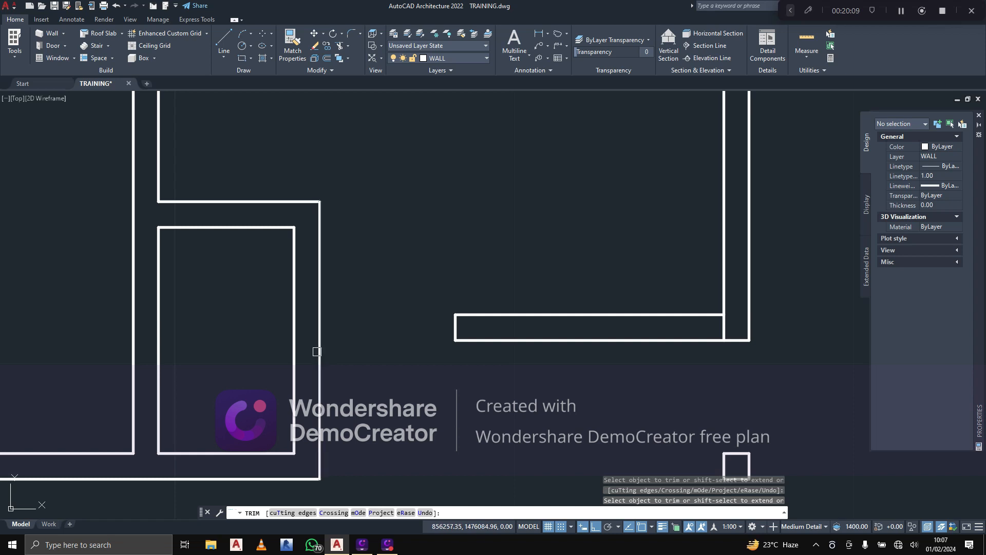
pyautogui.press('Escape')
pyautogui.press('Escape')
pyautogui.press('Escape')
# Offset the small room's inner left wall line 600 into the small room
pyautogui.click(328, 58)
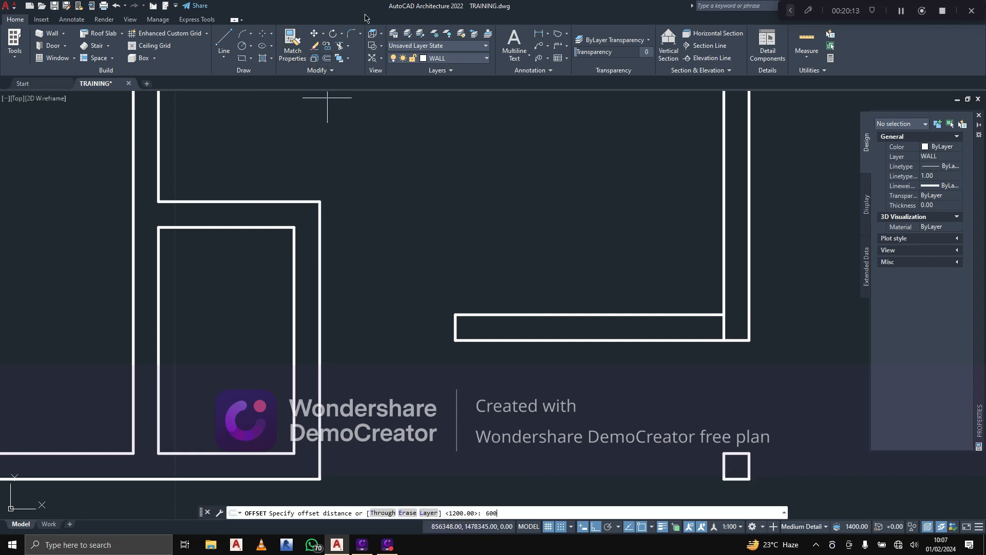
pyautogui.write('600')
pyautogui.press('Return')
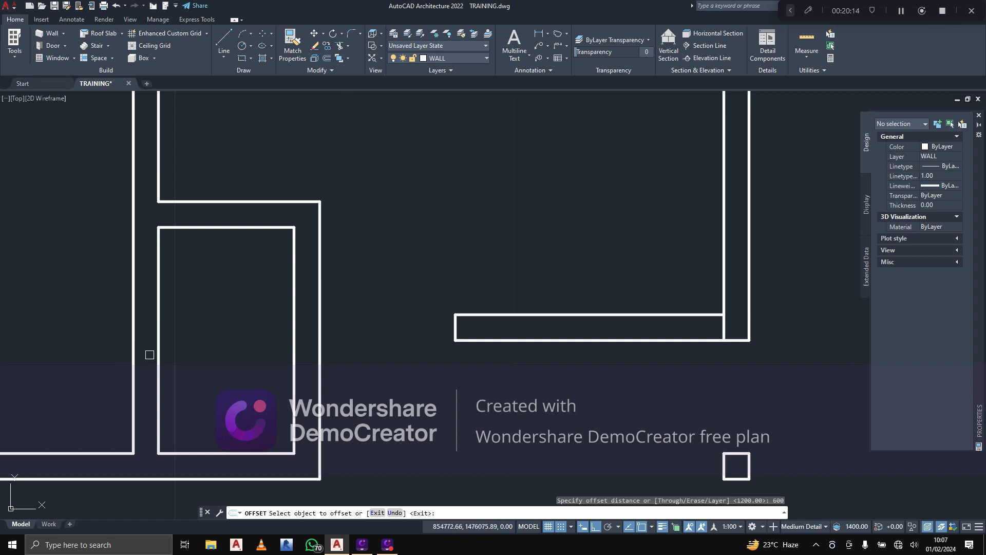
pyautogui.click(158, 349)
pyautogui.click(216, 332)
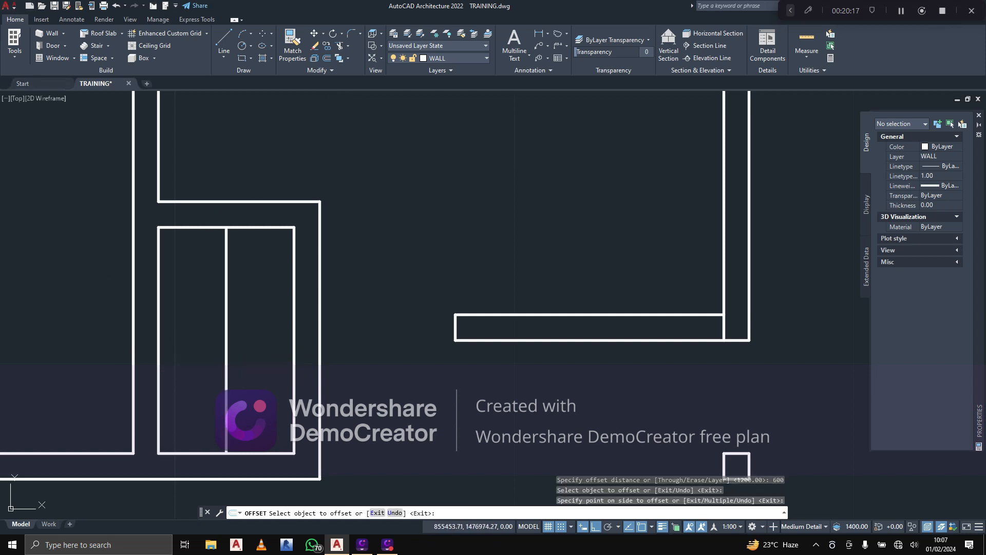
# Extend the offset line and the small room's inner left wall line through the bottom wall, and trim the wall between them to cut an opening
pyautogui.click(339, 45)
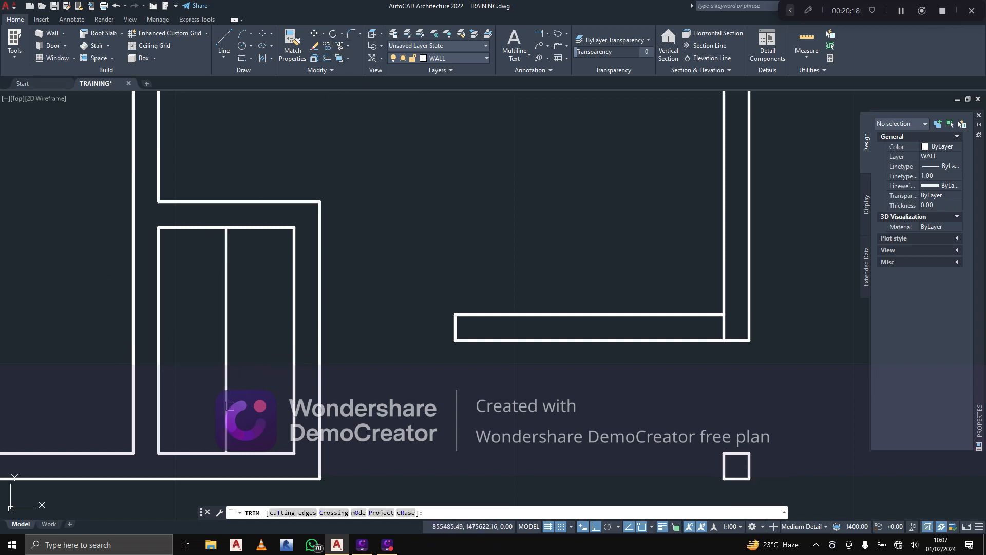
pyautogui.click(228, 406)
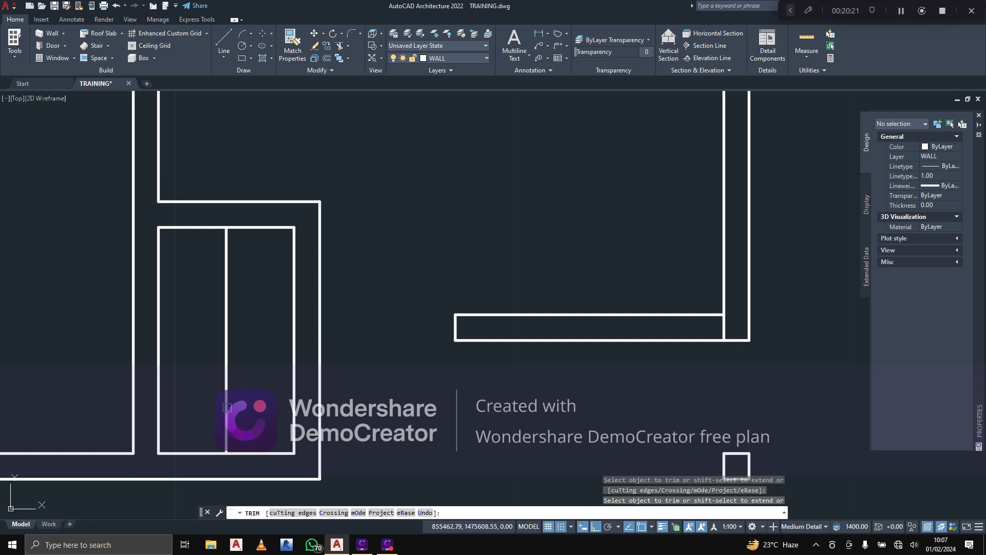
pyautogui.hotkey('ctrl', 'z')
pyautogui.keyDown('shift'); pyautogui.click(227, 407); pyautogui.keyUp('shift')
pyautogui.moveTo(238, 430)
pyautogui.mouseDown()
pyautogui.moveTo(199, 431)
pyautogui.moveTo(178, 472)
pyautogui.mouseUp()
pyautogui.keyDown('shift'); pyautogui.click(160, 434); pyautogui.keyUp('shift')
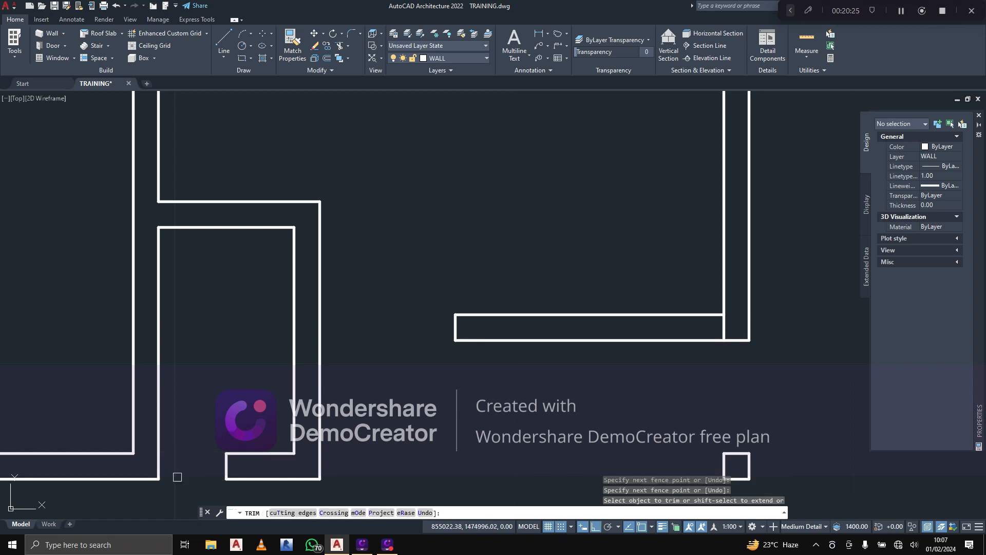
pyautogui.click(177, 476)
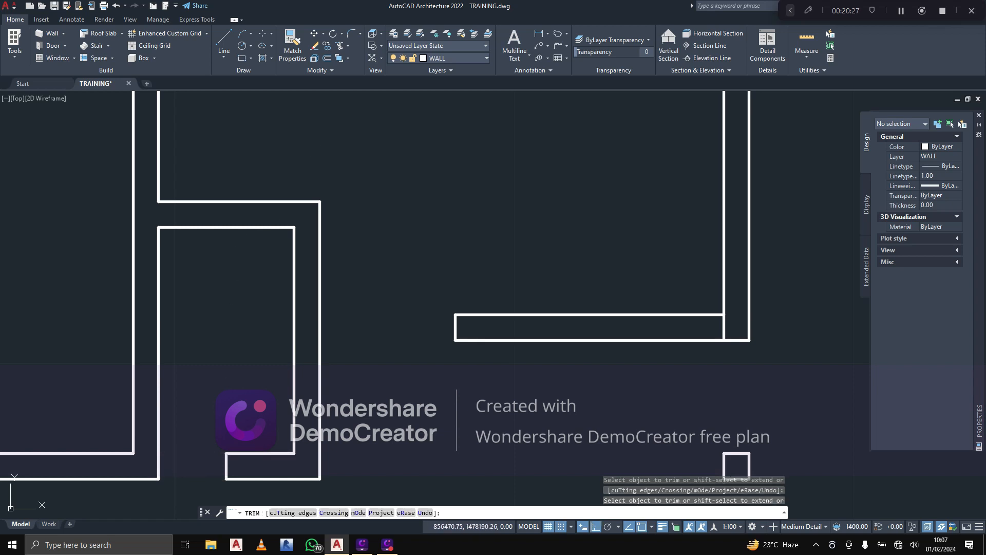
pyautogui.press('Escape')
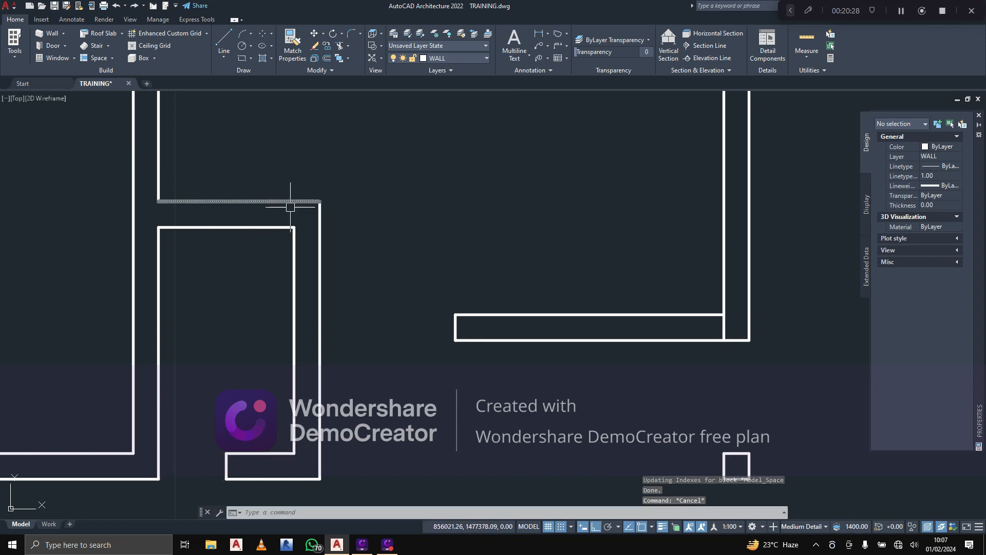
# Offset the inner wall line above the small room's top wall 750 into the larger room
pyautogui.click(327, 58)
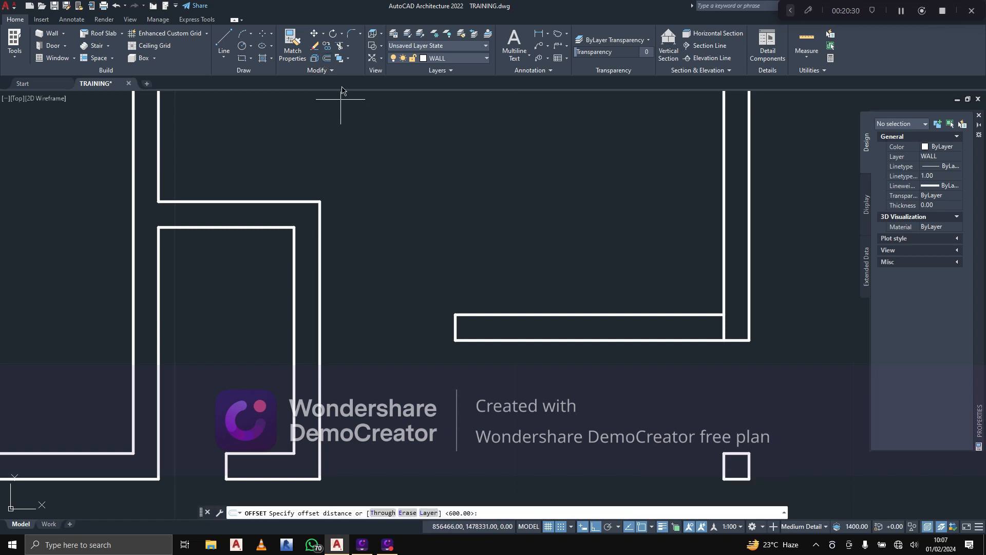
pyautogui.write('750')
pyautogui.press('Return')
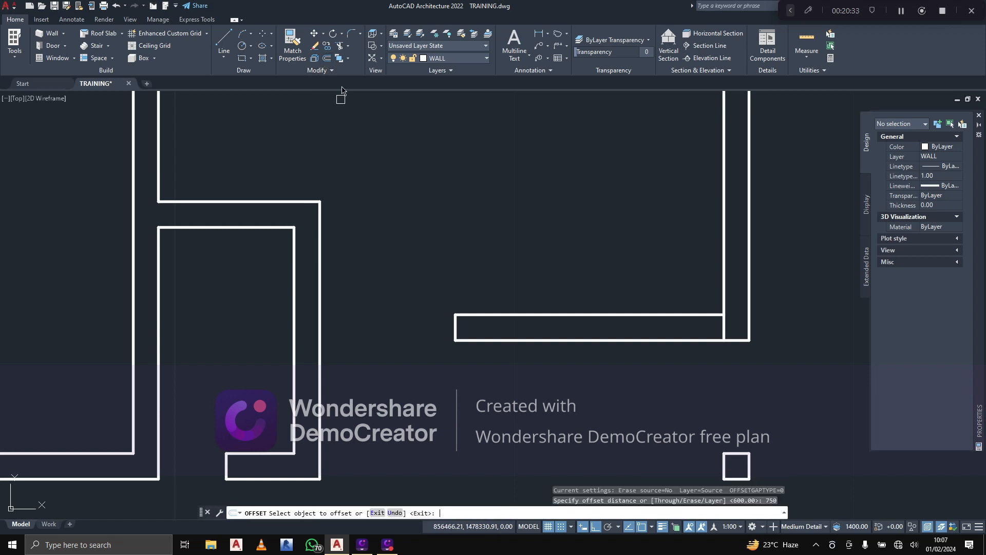
pyautogui.click(158, 166)
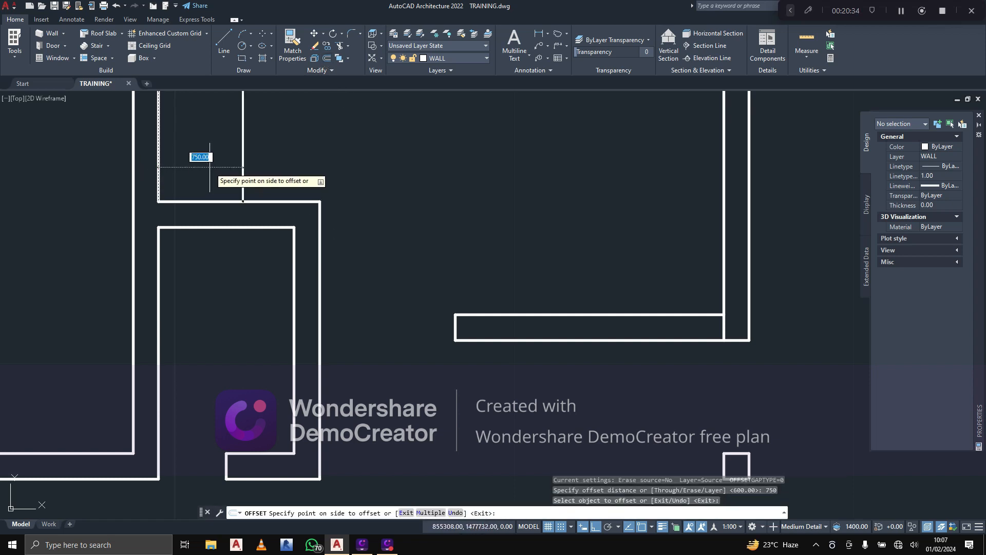
pyautogui.click(222, 165)
pyautogui.press('Escape')
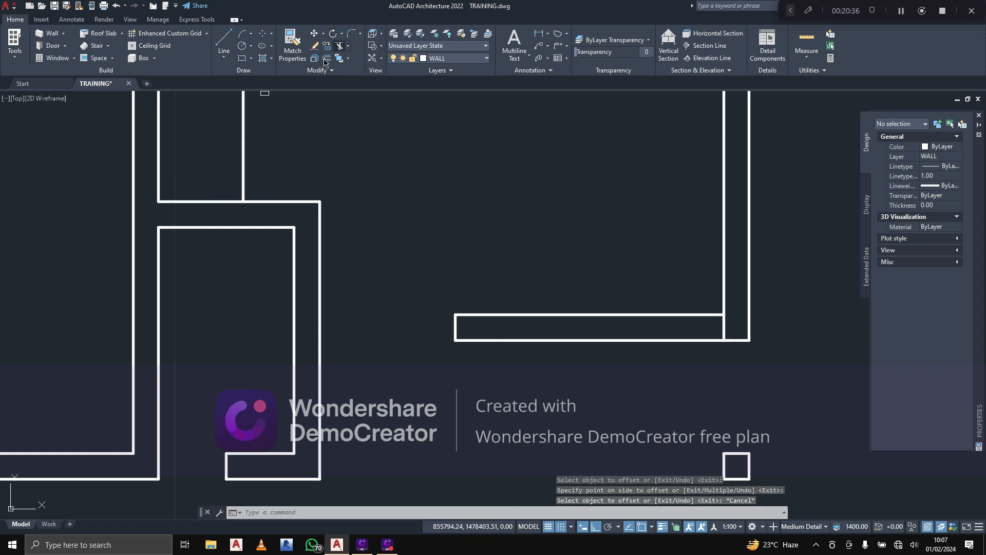
# Extend the offset line through the small room's top wall, and trim its upper part and the wall beside it to cut an opening
pyautogui.click(339, 46)
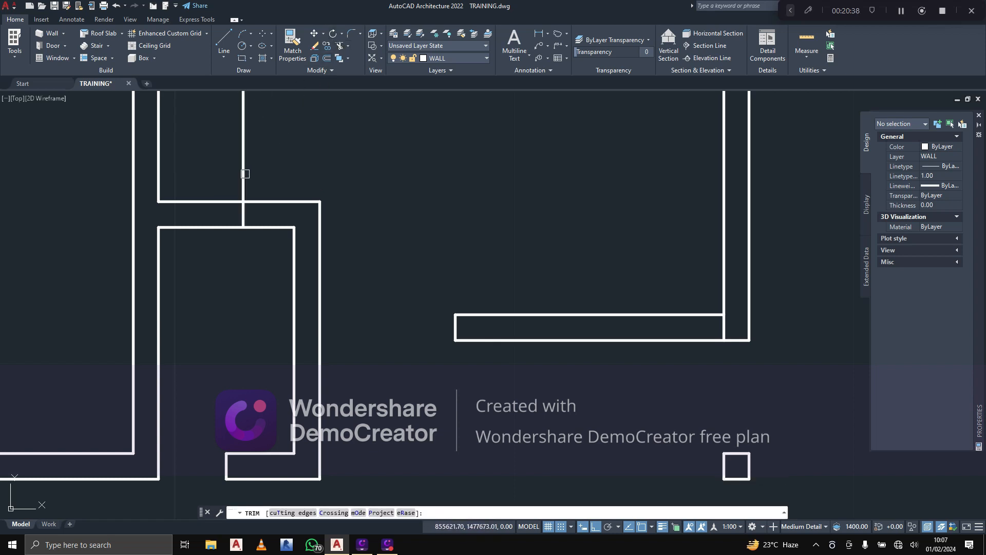
pyautogui.click(245, 175)
pyautogui.click(196, 185)
pyautogui.click(181, 275)
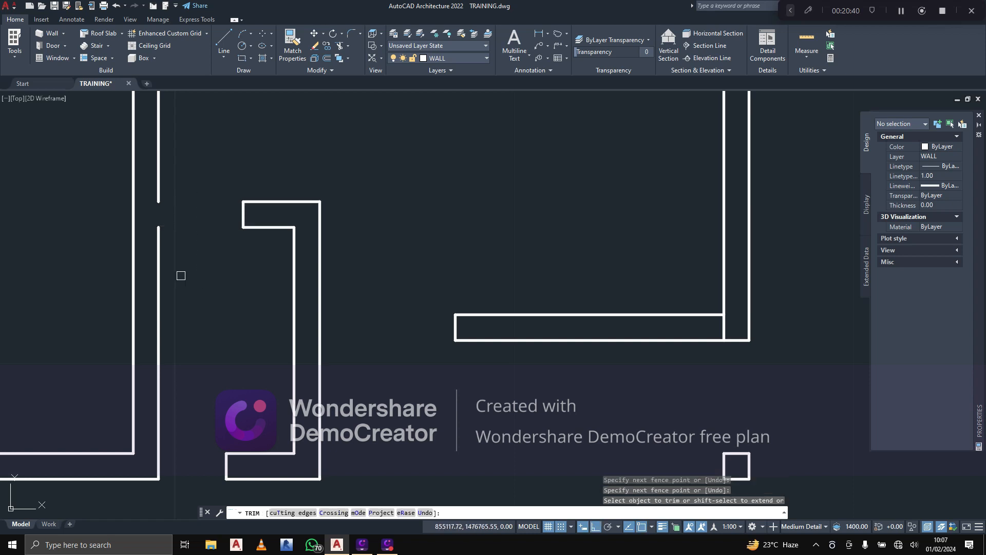
# Trim away the small room's inner left wall line and extend the upper wall line down to the bottom wall in its place
pyautogui.click(165, 276)
pyautogui.click(142, 288)
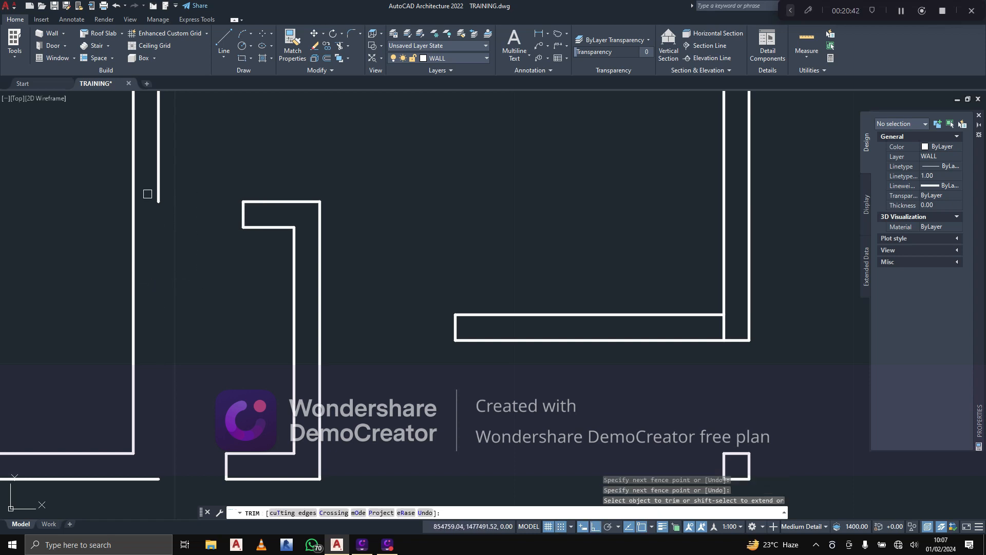
pyautogui.keyDown('shift'); pyautogui.click(155, 185); pyautogui.keyUp('shift')
pyautogui.keyDown('shift'); pyautogui.click(155, 185); pyautogui.keyUp('shift')
pyautogui.moveTo(346, 269); pyautogui.dragTo(323, 245, button='middle')
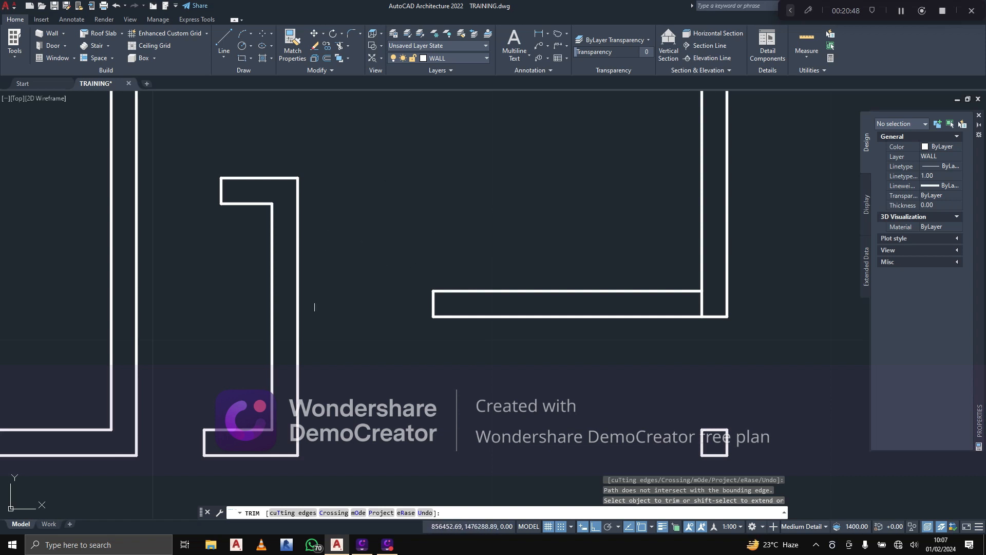
pyautogui.press('Escape')
# Offset the left end line of the larger room's bottom wall 600 along the wall
pyautogui.scroll(-5, 267, 267)
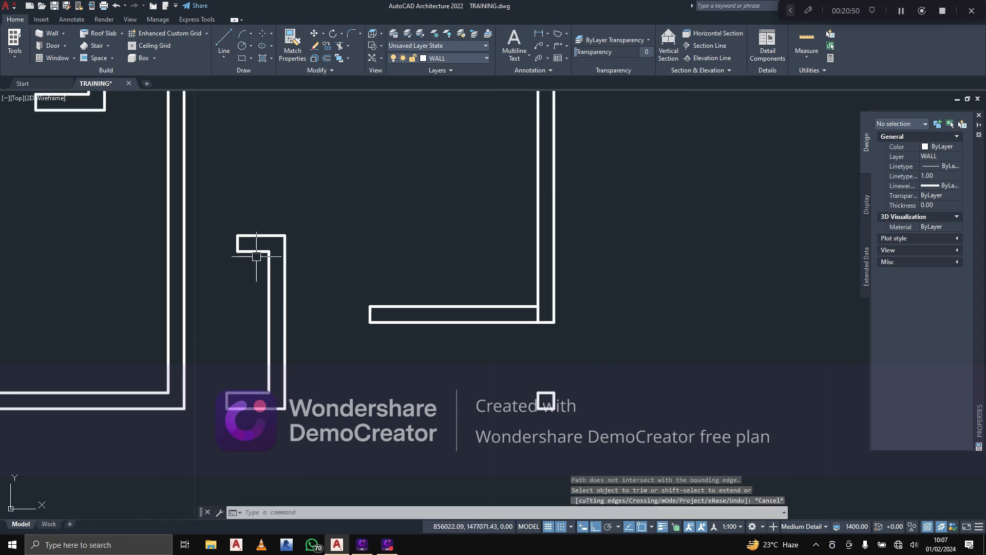
pyautogui.scroll(5, 273, 275)
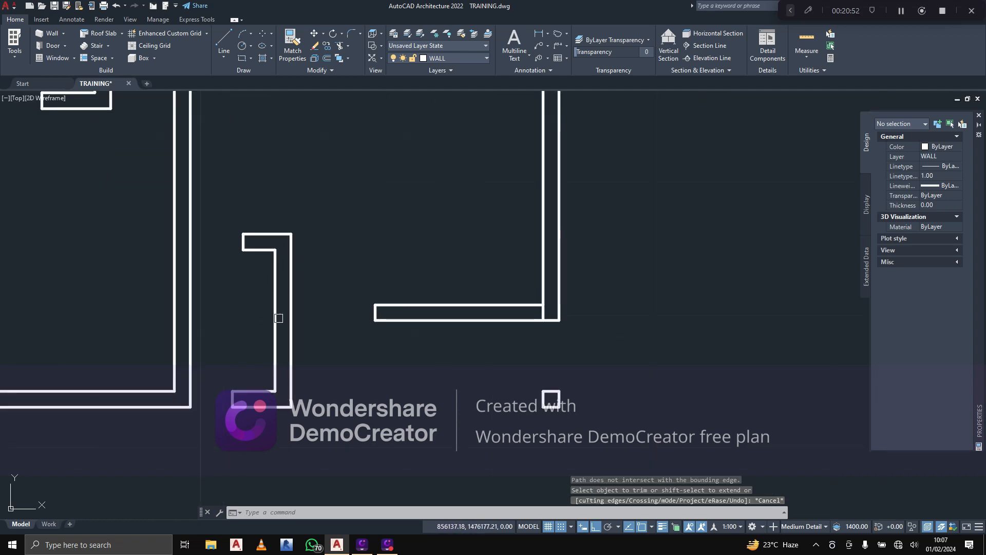
pyautogui.moveTo(318, 302); pyautogui.dragTo(206, 330, button='middle')
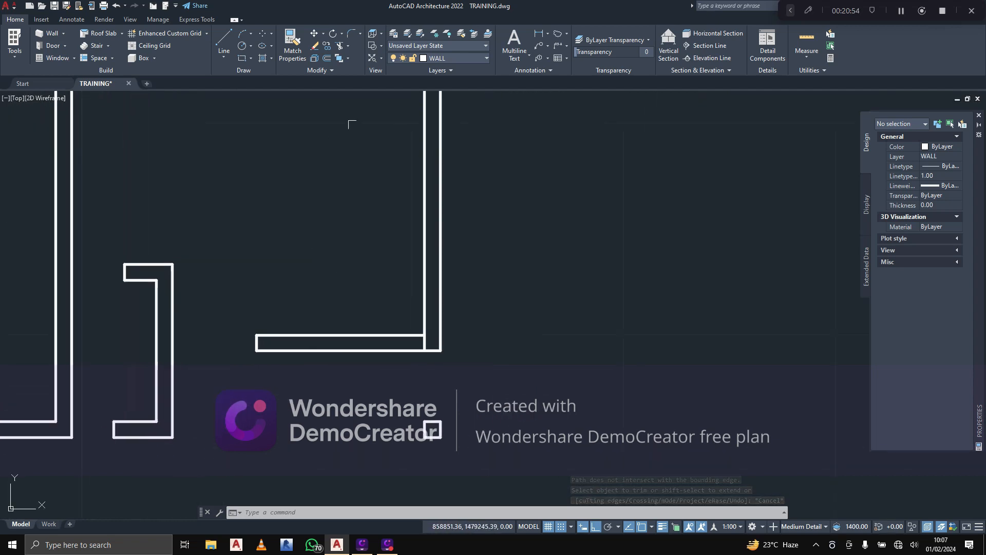
pyautogui.click(327, 58)
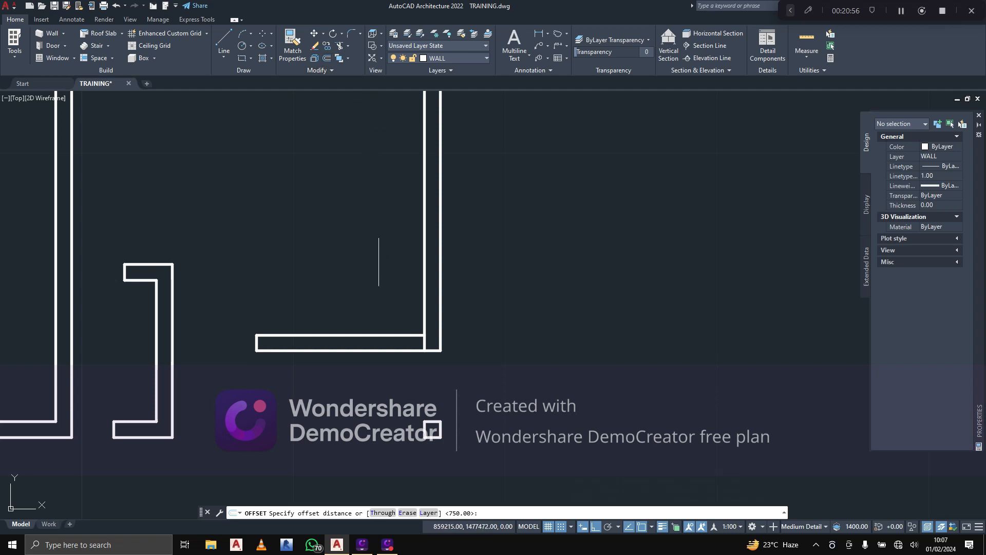
pyautogui.moveTo(364, 250); pyautogui.dragTo(329, 254, button='middle')
pyautogui.scroll(2, 295, 323)
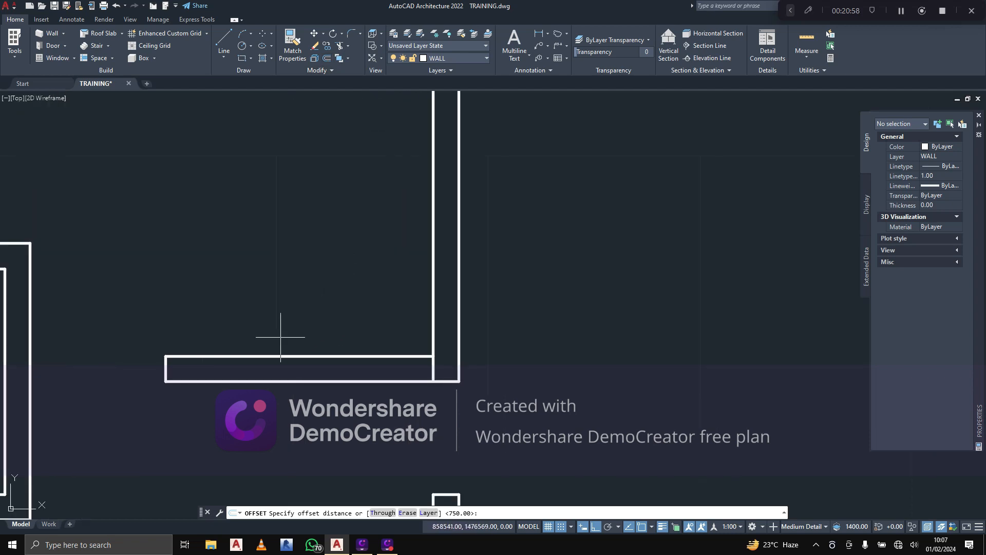
pyautogui.scroll(2, 297, 344)
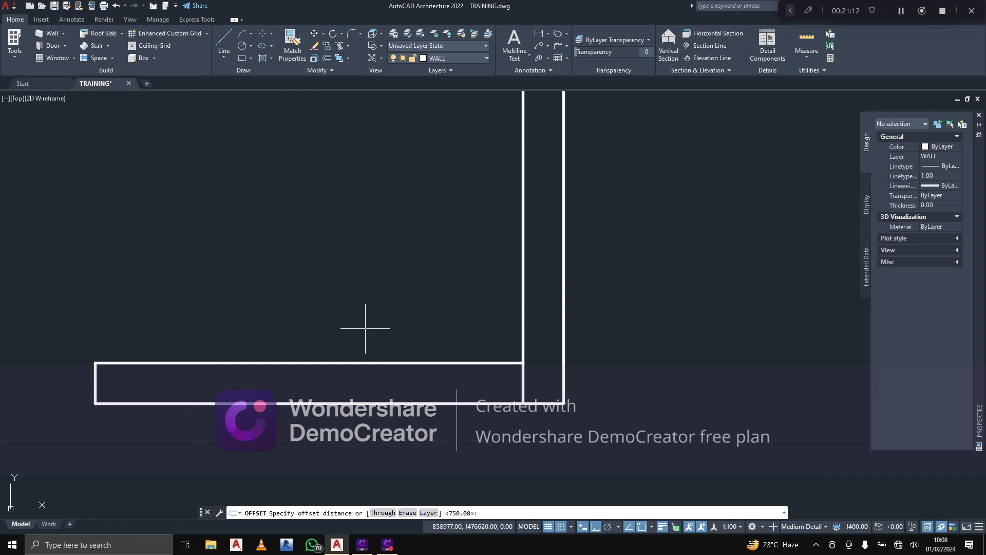
pyautogui.press('Return')
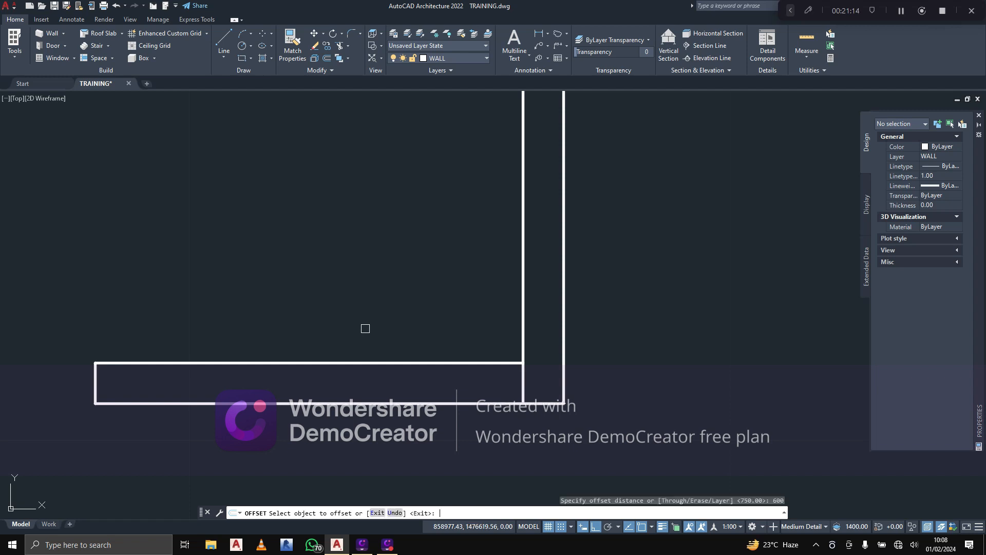
pyautogui.scroll(2, 95, 400)
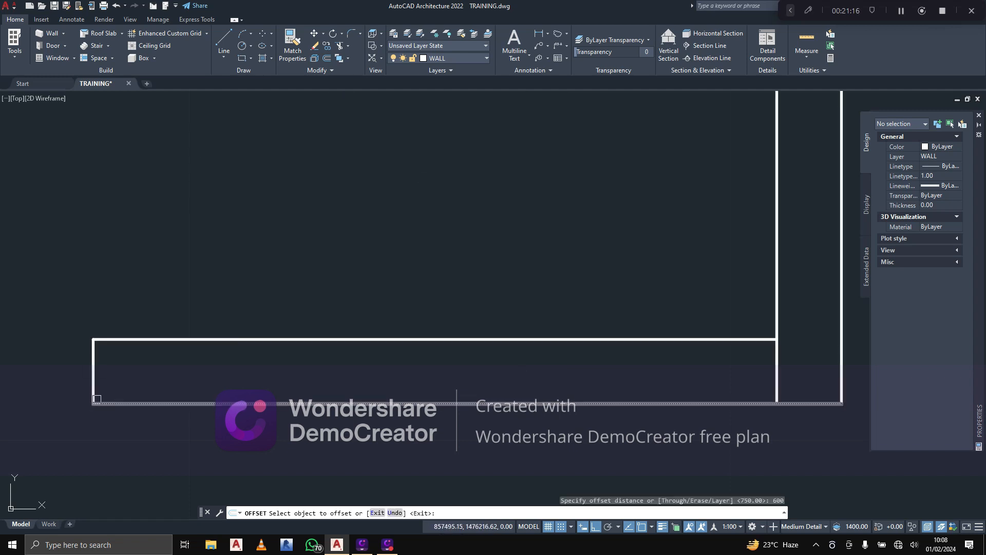
pyautogui.click(93, 379)
pyautogui.click(204, 371)
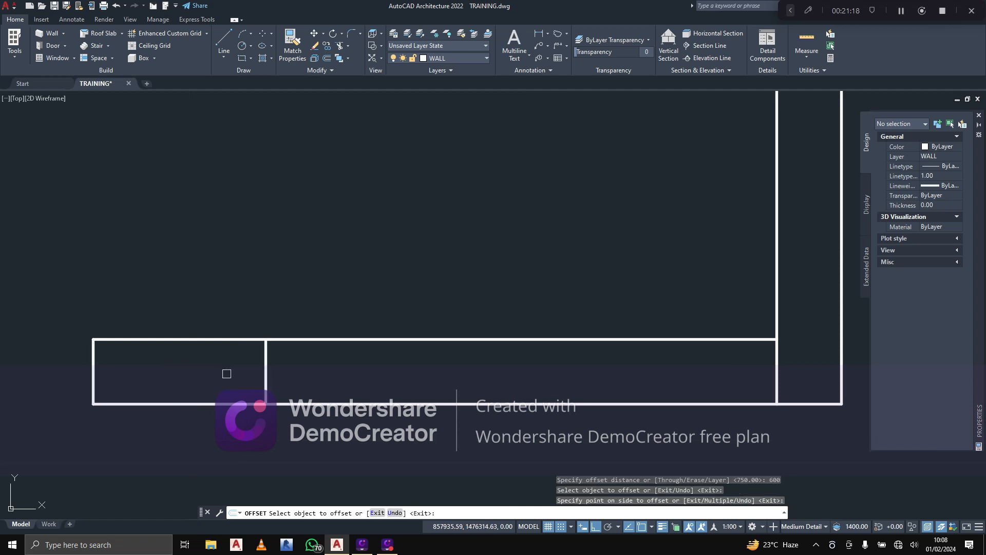
# Offset two more lines along the larger room's bottom wall, each 600 further to the right
pyautogui.scroll(-3, 288, 359)
pyautogui.scroll(3, 313, 353)
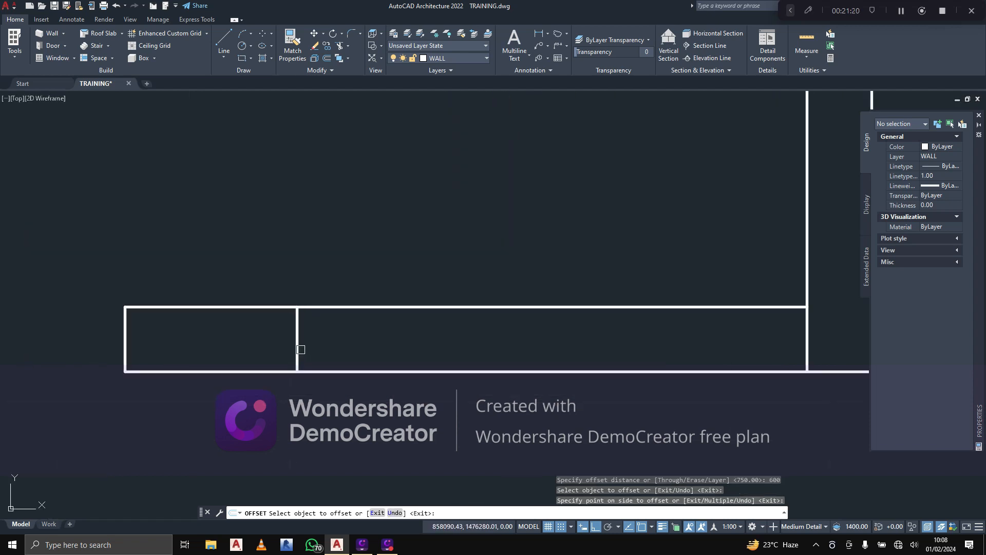
pyautogui.click(298, 349)
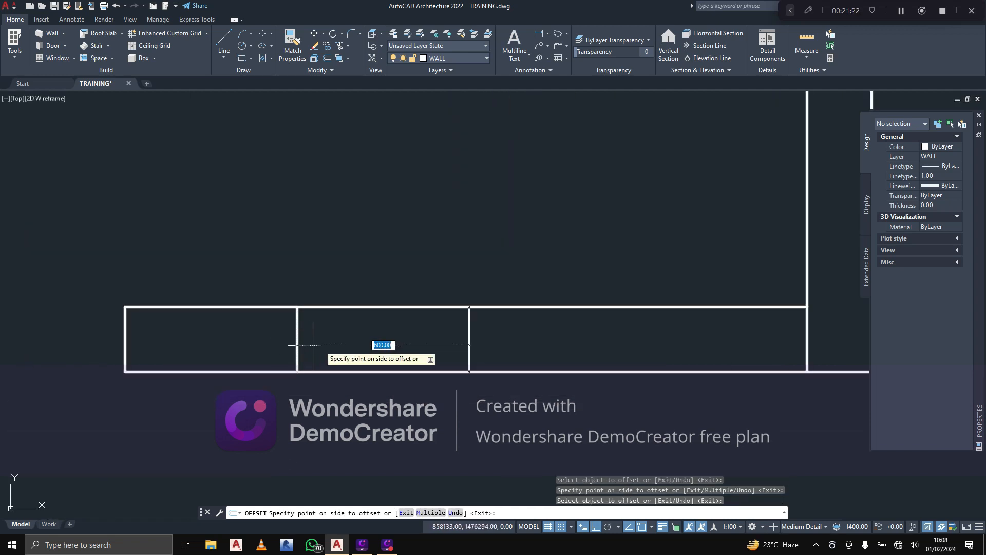
pyautogui.click(408, 328)
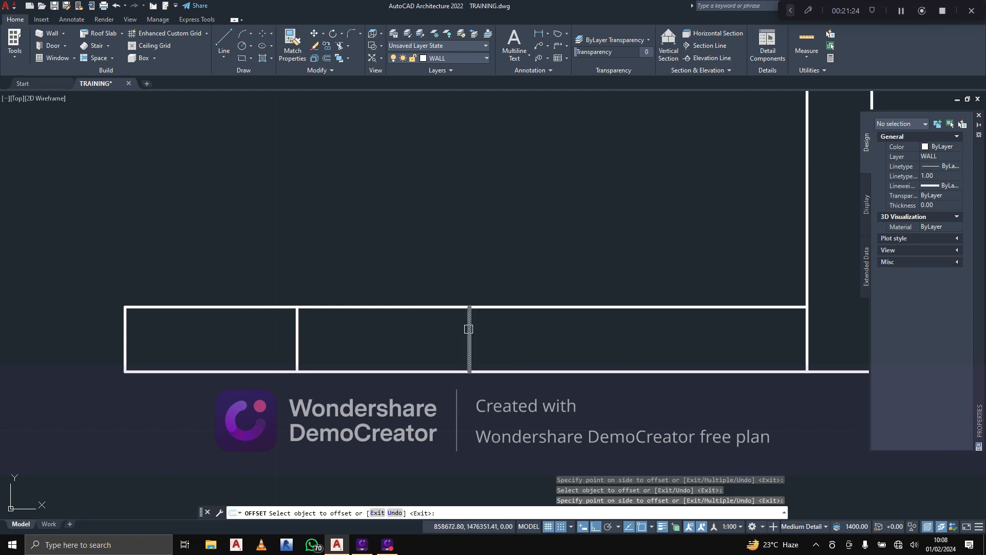
pyautogui.click(470, 329)
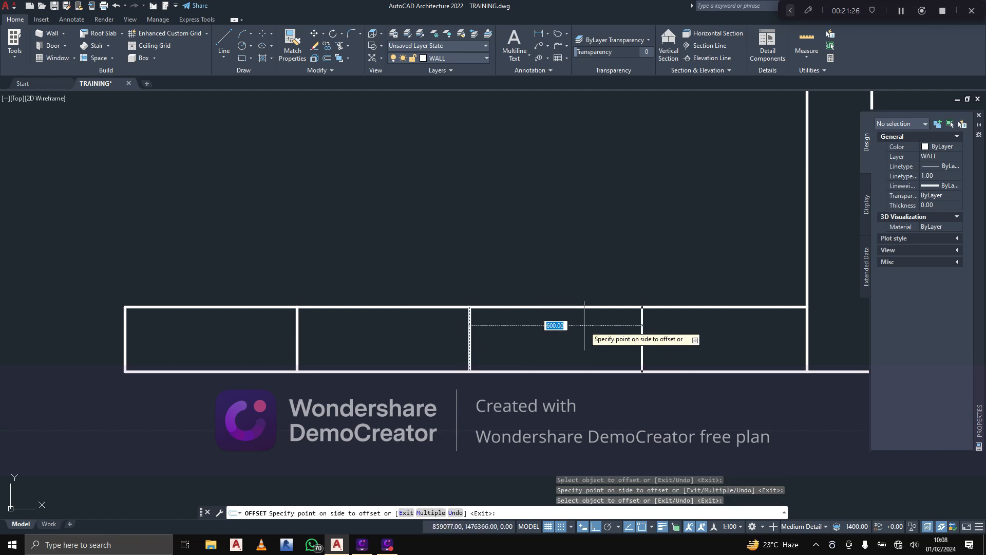
pyautogui.moveTo(632, 328); pyautogui.dragTo(557, 313, button='middle')
pyautogui.click(560, 314)
pyautogui.scroll(-2, 557, 313)
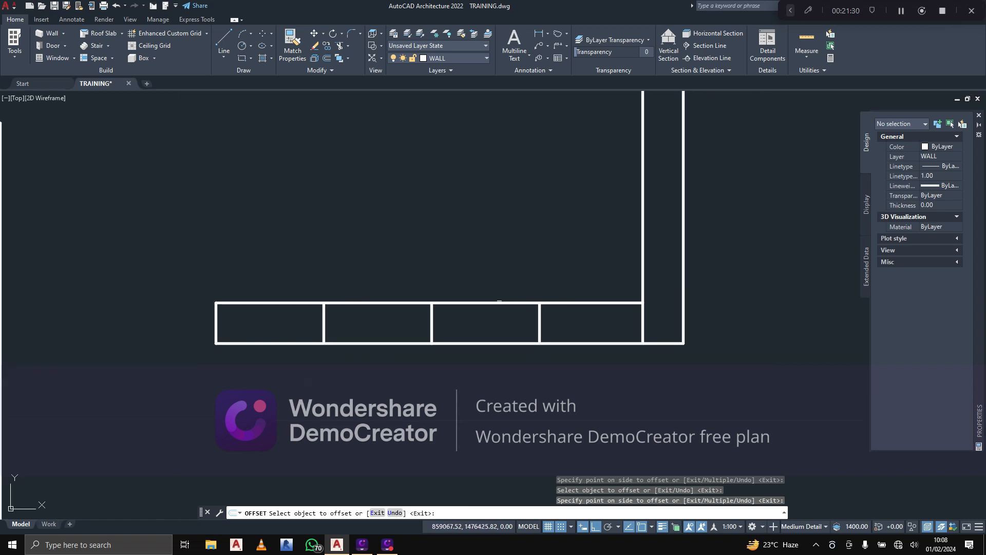
pyautogui.press('Escape')
pyautogui.press('Escape')
pyautogui.press('Escape')
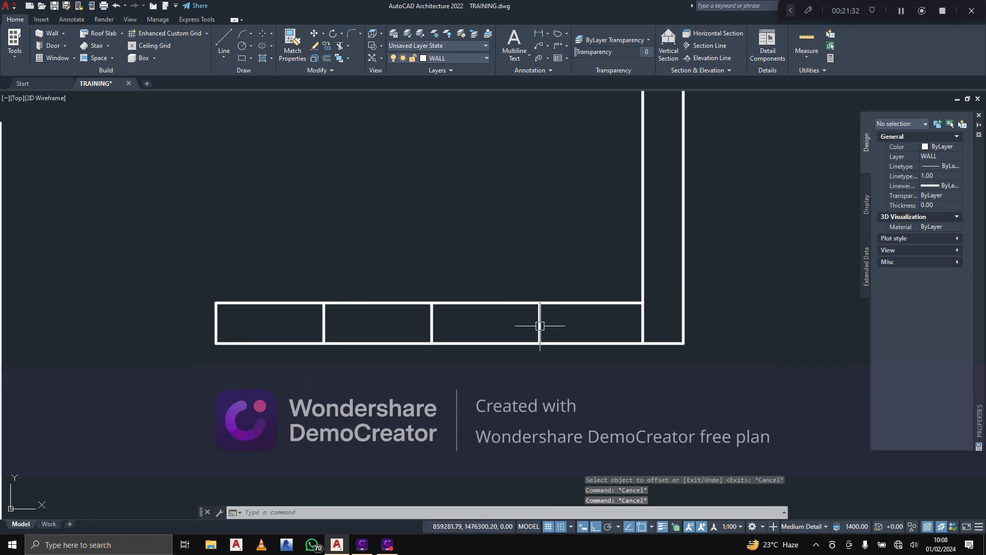
# Erase the two extra offset lines in the larger room's bottom wall, keeping the one nearest its left end
pyautogui.scroll(5, 540, 329)
pyautogui.click(538, 329)
pyautogui.scroll(-4, 531, 331)
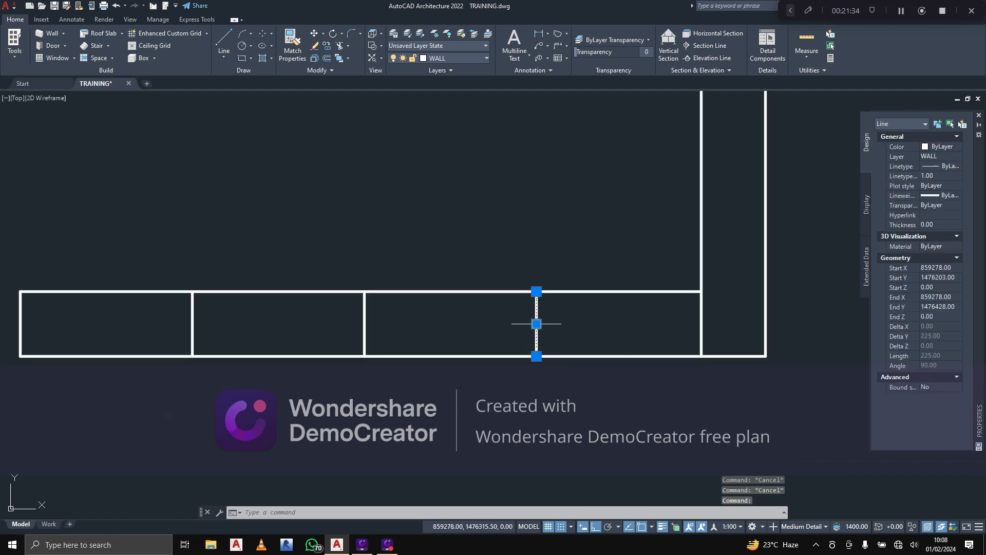
pyautogui.press('Delete')
pyautogui.click(428, 316)
pyautogui.click(327, 329)
pyautogui.press('Delete')
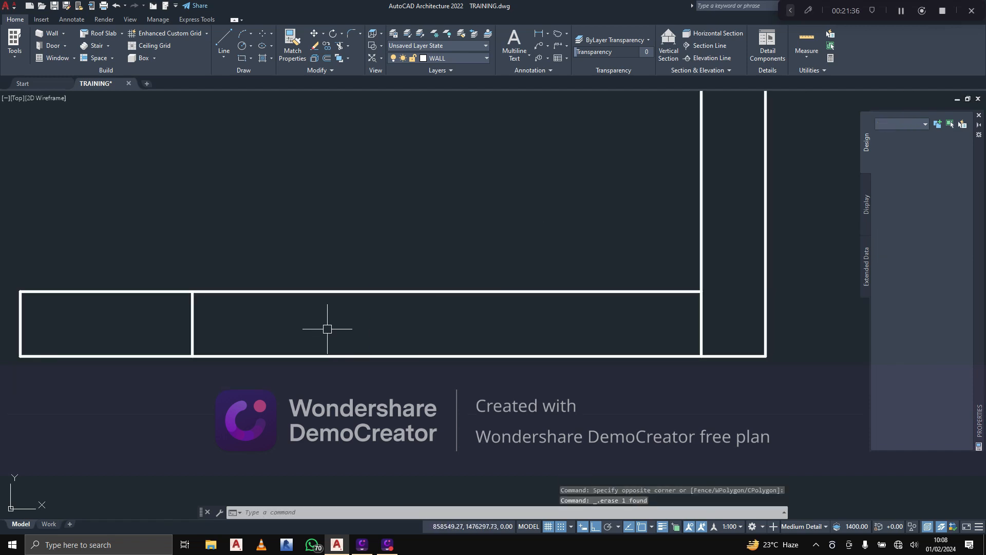
# Offset the remaining line in the larger room's bottom wall 900 to the right
pyautogui.click(327, 58)
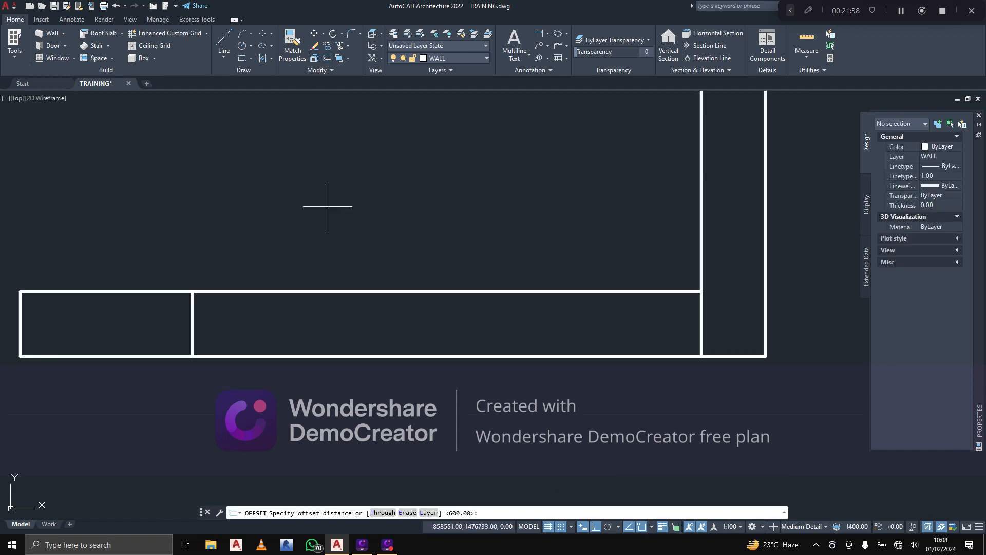
pyautogui.write('900')
pyautogui.press('Return')
pyautogui.click(193, 317)
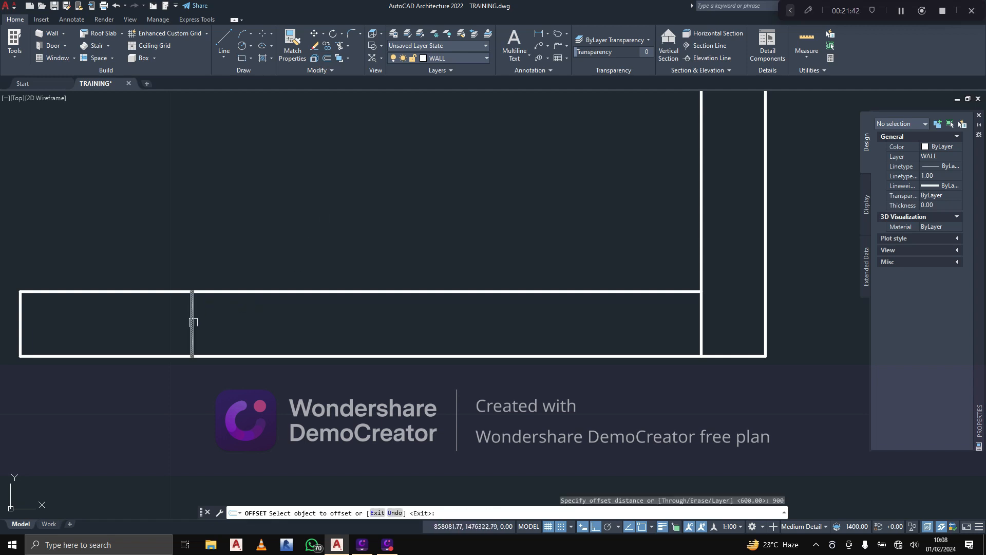
pyautogui.click(331, 319)
pyautogui.press('Escape')
# Trim the bottom wall between the two offset lines to cut an opening, and trim the leftover line at the right wall corner
pyautogui.click(339, 45)
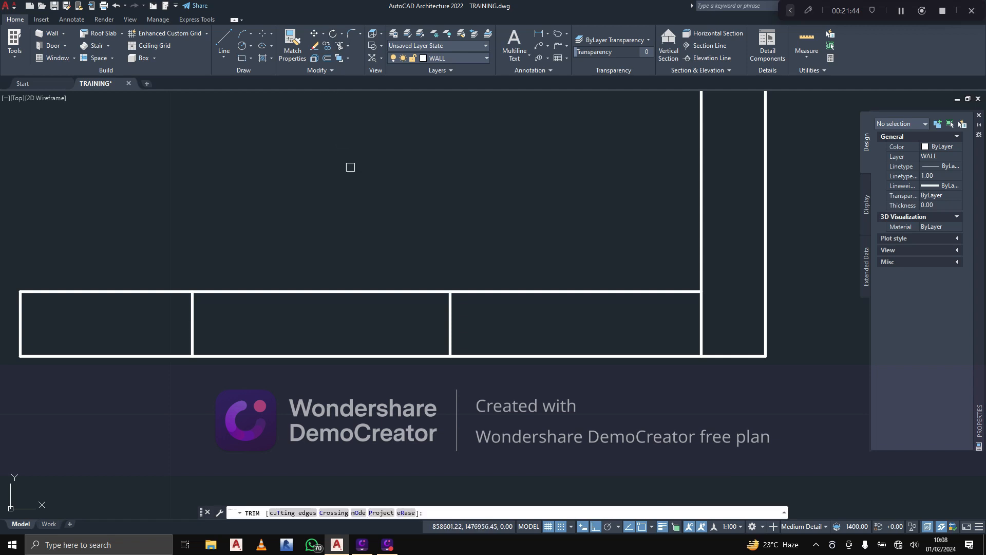
pyautogui.click(352, 206)
pyautogui.click(386, 376)
pyautogui.press('Return')
pyautogui.scroll(-2, 480, 350)
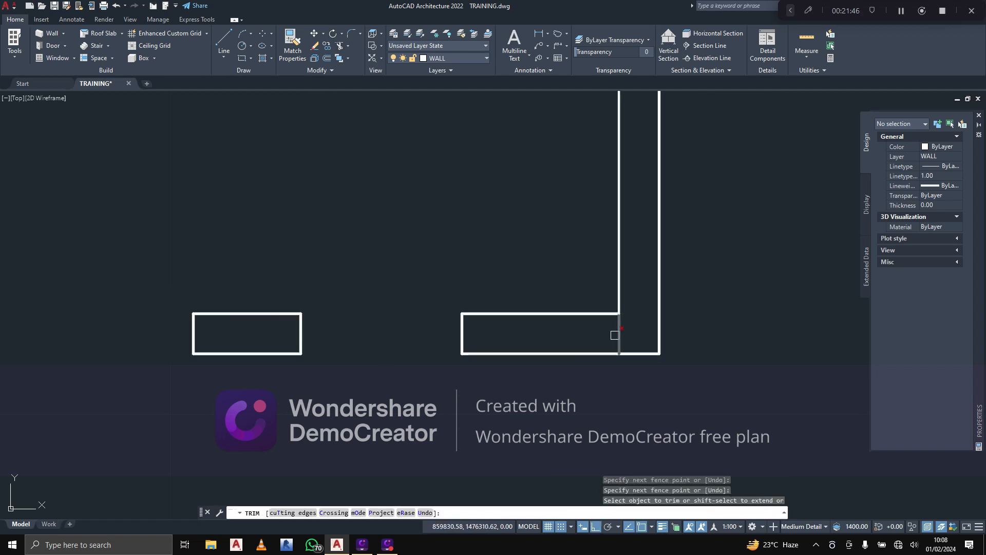
pyautogui.click(618, 334)
pyautogui.scroll(-7, 649, 282)
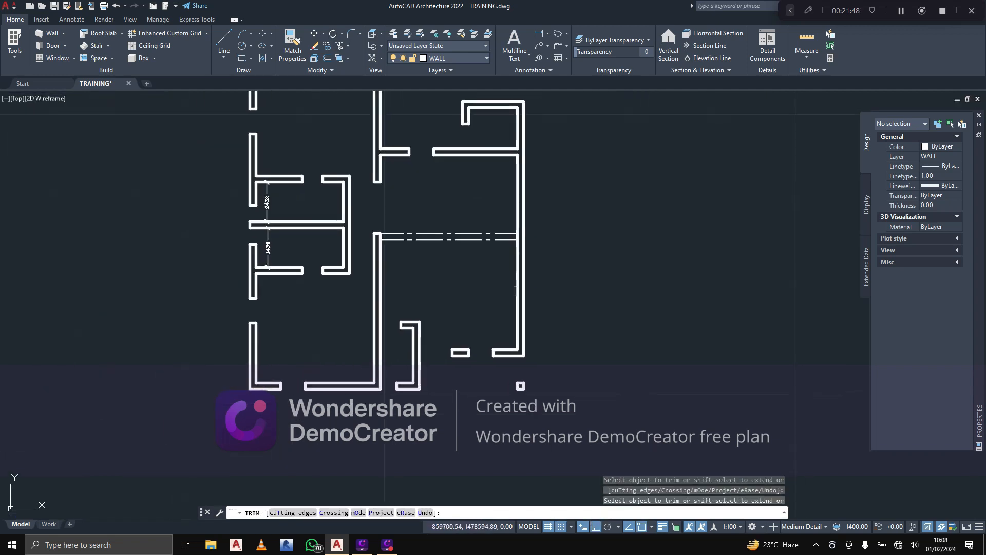
pyautogui.scroll(2, 500, 195)
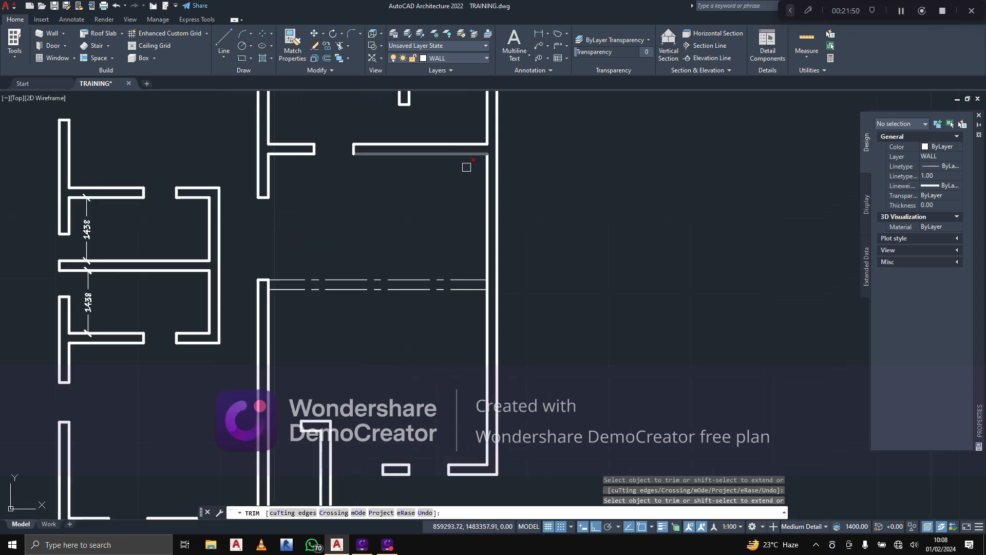
pyautogui.scroll(2, 493, 231)
pyautogui.press('Escape')
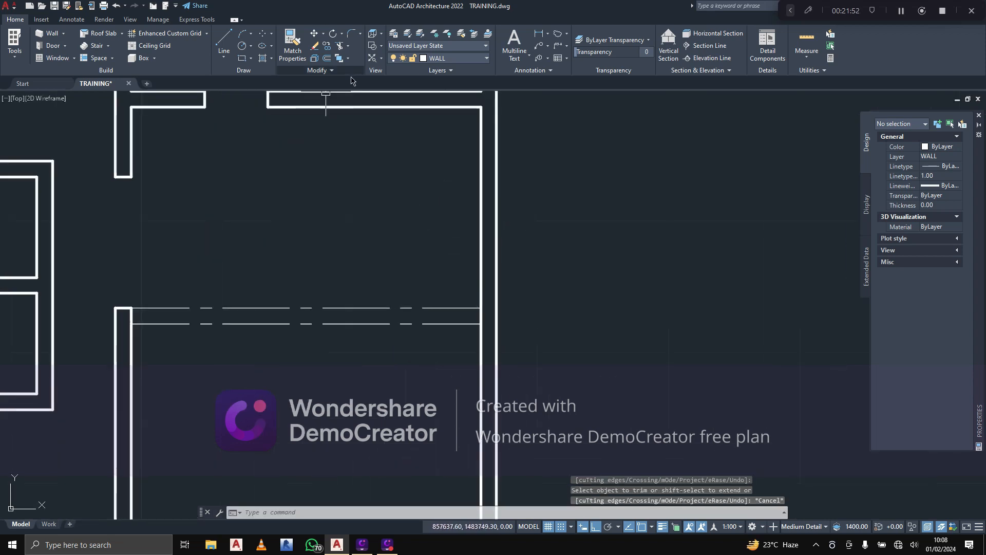
# Draw a horizontal line across the outer right wall, between the upper room's bottom wall and the dashed beam lines
pyautogui.click(225, 44)
pyautogui.moveTo(288, 136); pyautogui.dragTo(249, 152, button='middle')
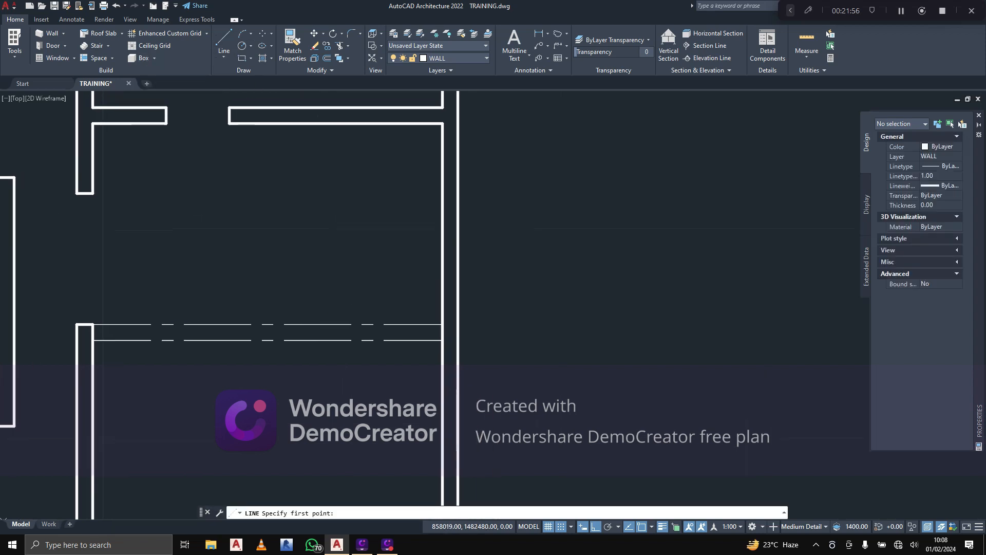
pyautogui.click(348, 227)
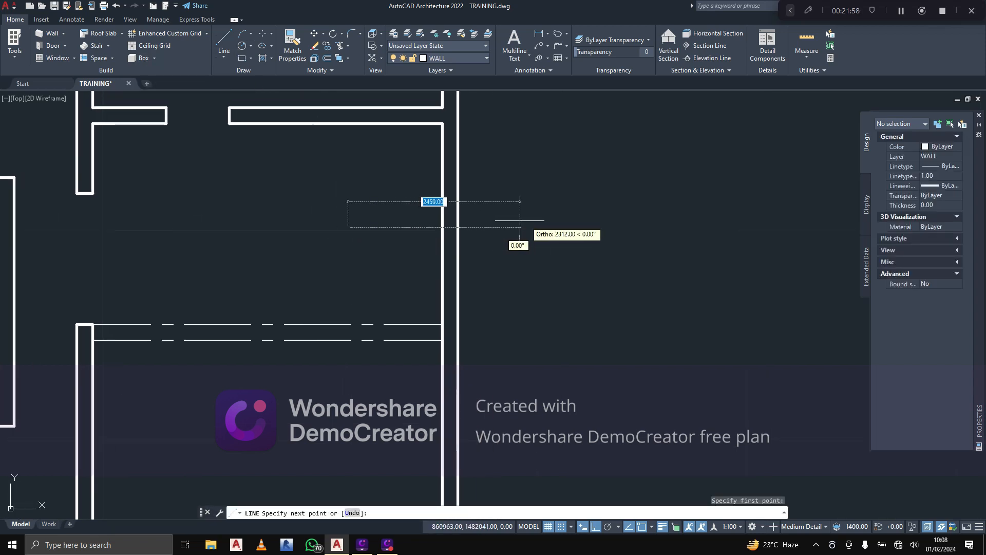
pyautogui.click(548, 226)
pyautogui.press('Return')
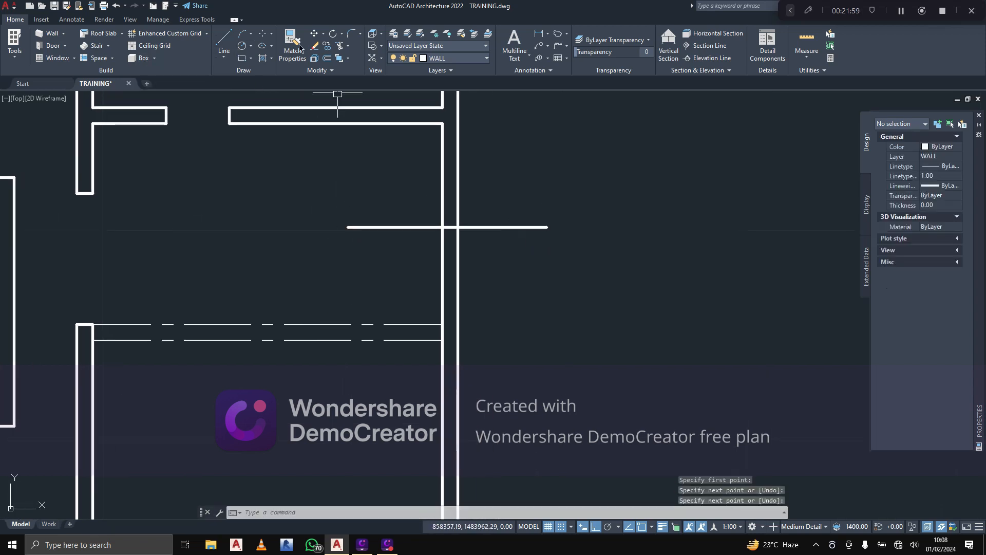
# Offset the horizontal line across the outer right wall 300 above and 300 below, and erase the original middle line
pyautogui.click(327, 58)
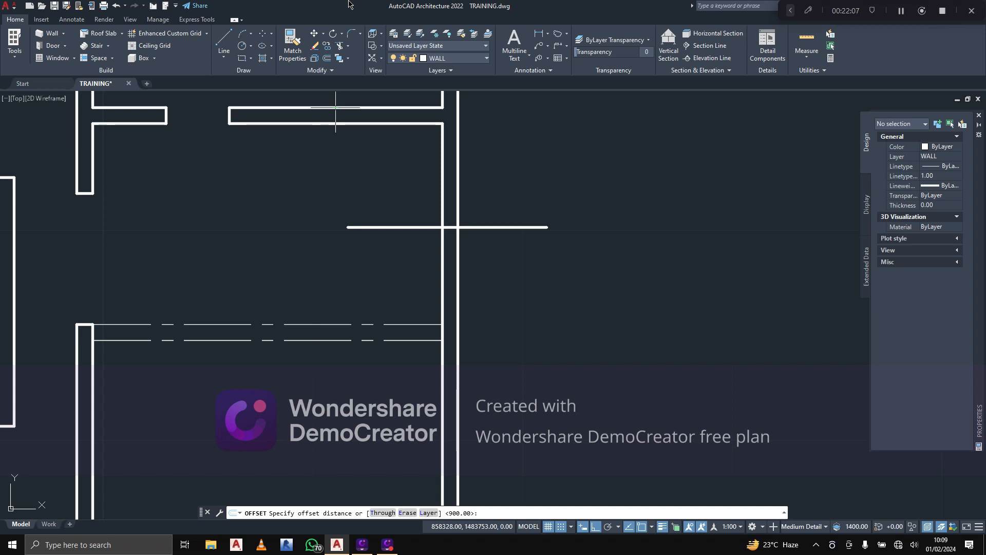
pyautogui.write('300')
pyautogui.press('Return')
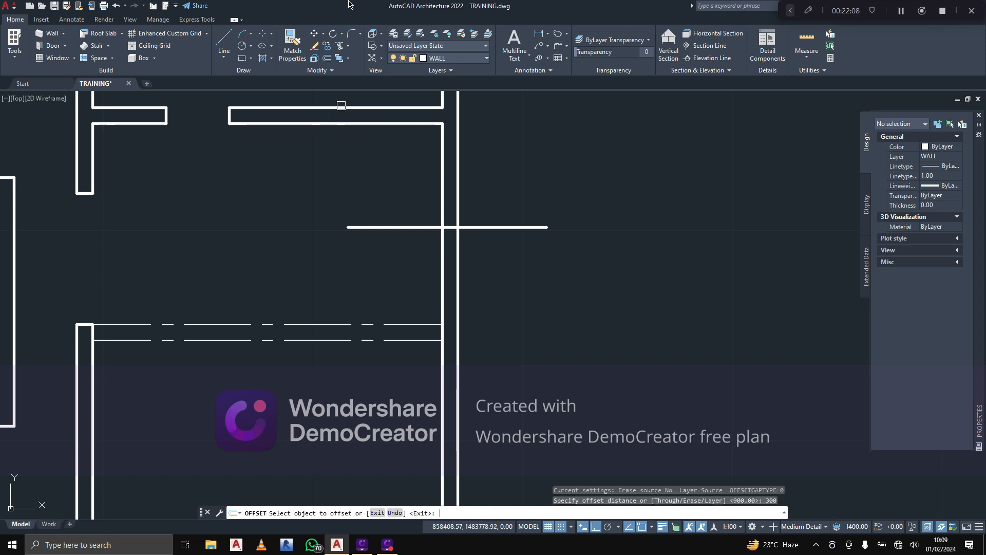
pyautogui.click(522, 227)
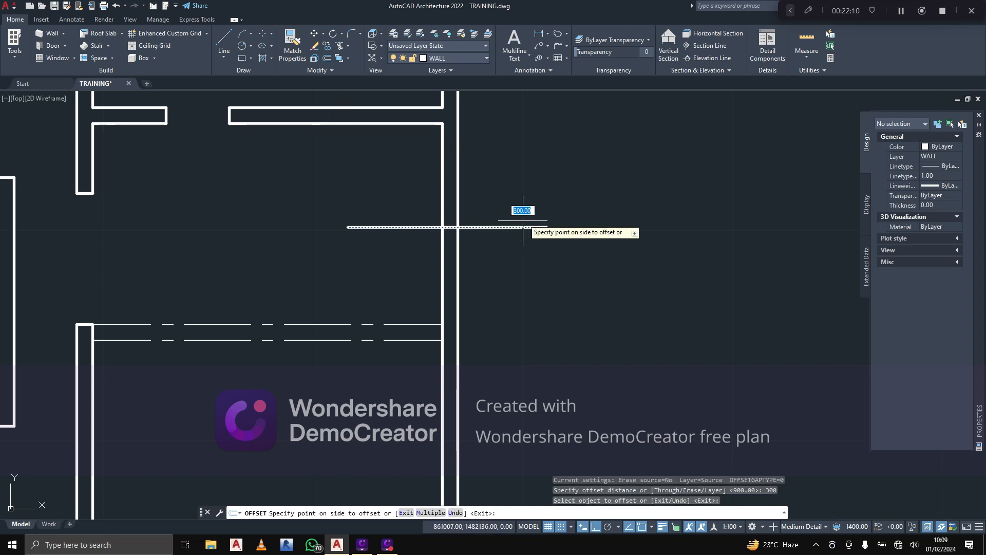
pyautogui.click(522, 217)
pyautogui.click(521, 227)
pyautogui.click(511, 275)
pyautogui.press('Escape')
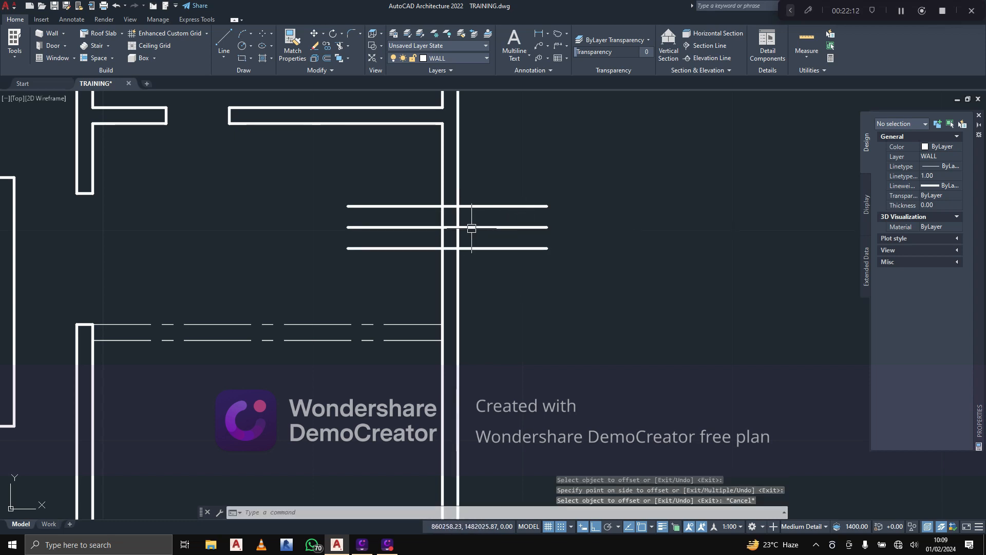
pyautogui.click(469, 227)
pyautogui.click(315, 46)
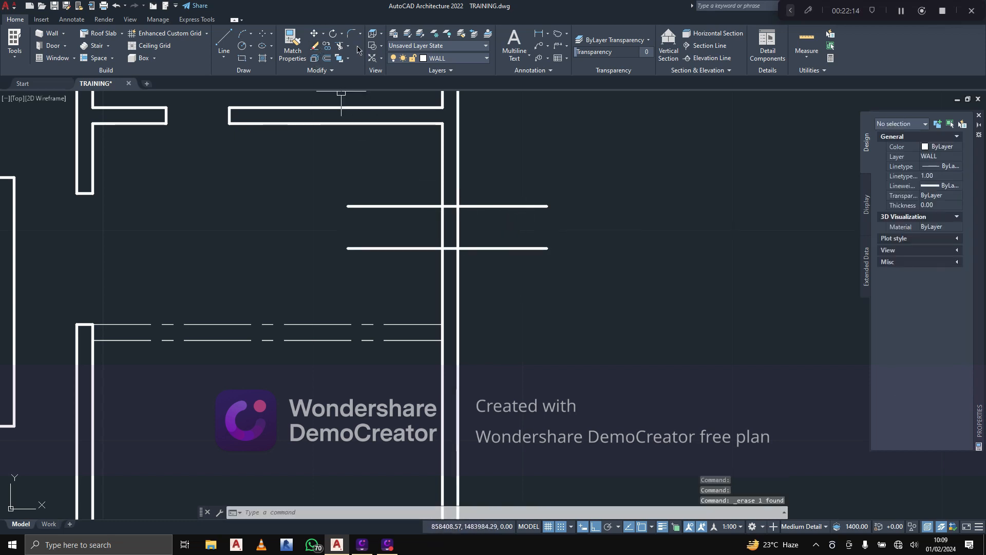
# Trim the two offset lines to the faces of the outer right wall and remove the wall between them to cut an opening
pyautogui.click(341, 50)
pyautogui.click(404, 180)
pyautogui.click(409, 250)
pyautogui.click(407, 238)
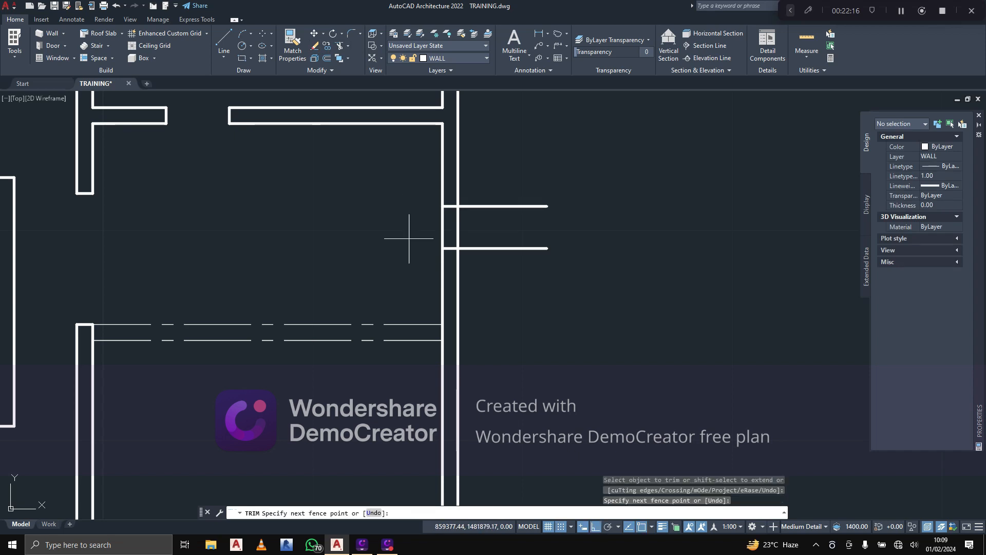
pyautogui.click(478, 229)
pyautogui.click(493, 191)
pyautogui.click(492, 264)
pyautogui.moveTo(485, 277); pyautogui.dragTo(424, 203, button='middle')
pyautogui.scroll(-2, 421, 221)
pyautogui.press('Escape')
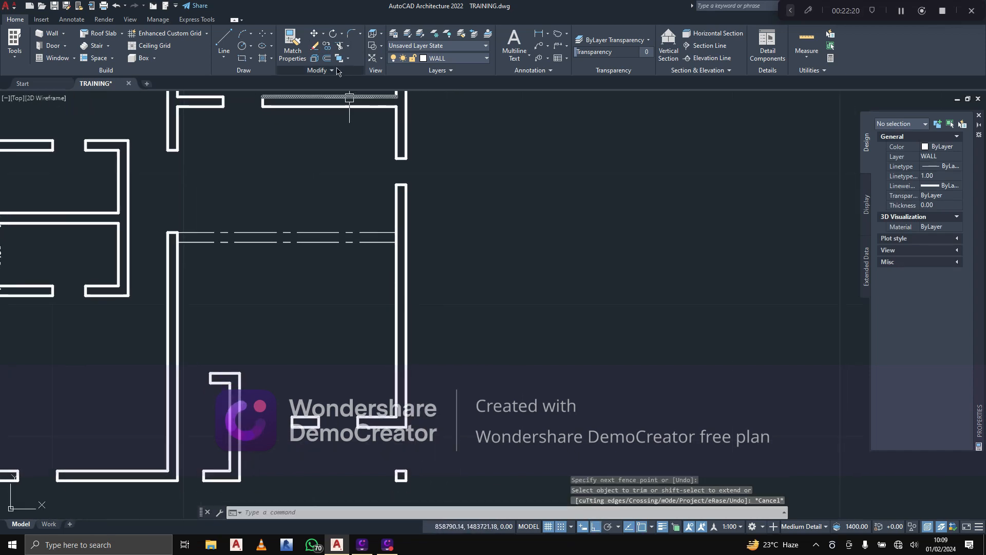
# Draw a horizontal line from the right end of the lower dashed beam line outward across the outer right wall
pyautogui.scroll(2, 365, 349)
pyautogui.scroll(3, 363, 286)
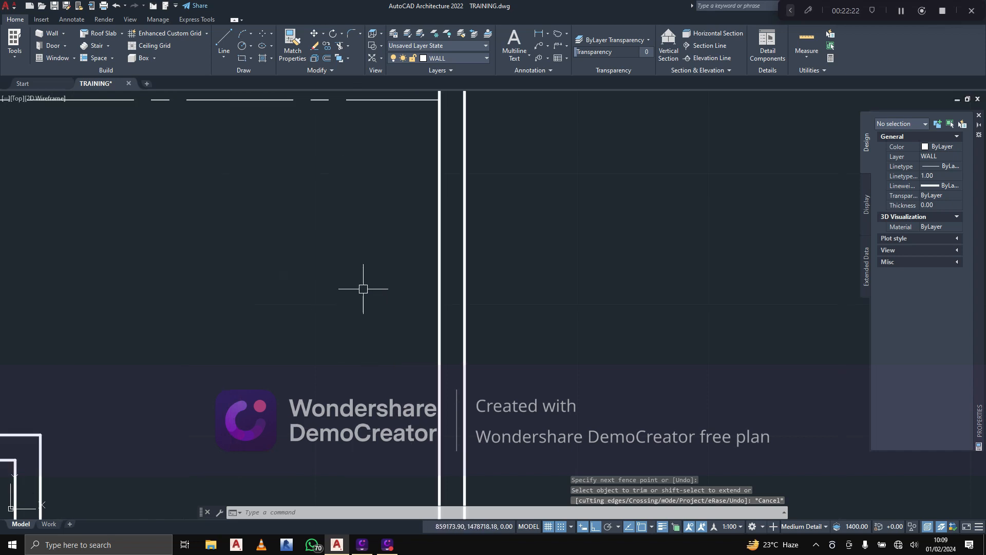
pyautogui.scroll(-3, 380, 271)
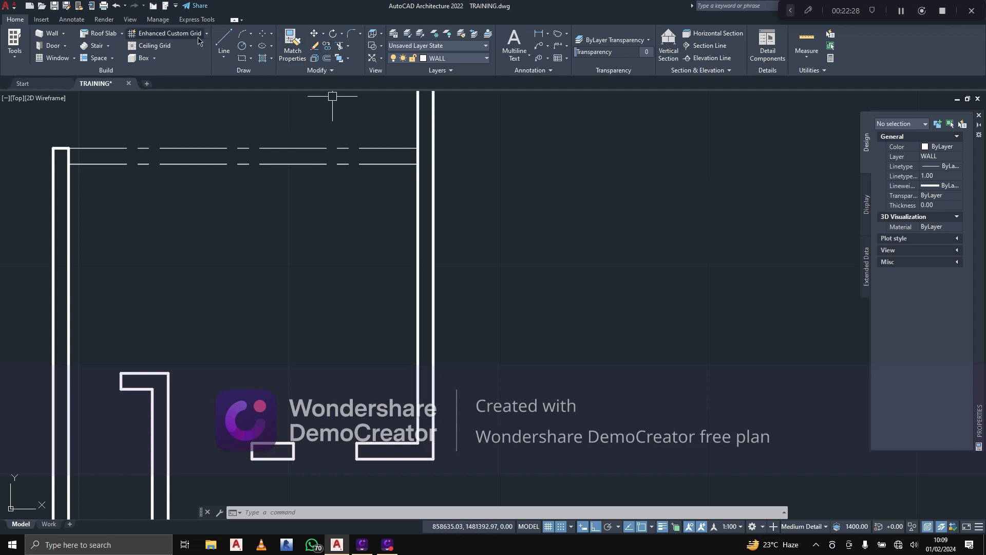
pyautogui.click(224, 42)
pyautogui.scroll(2, 467, 154)
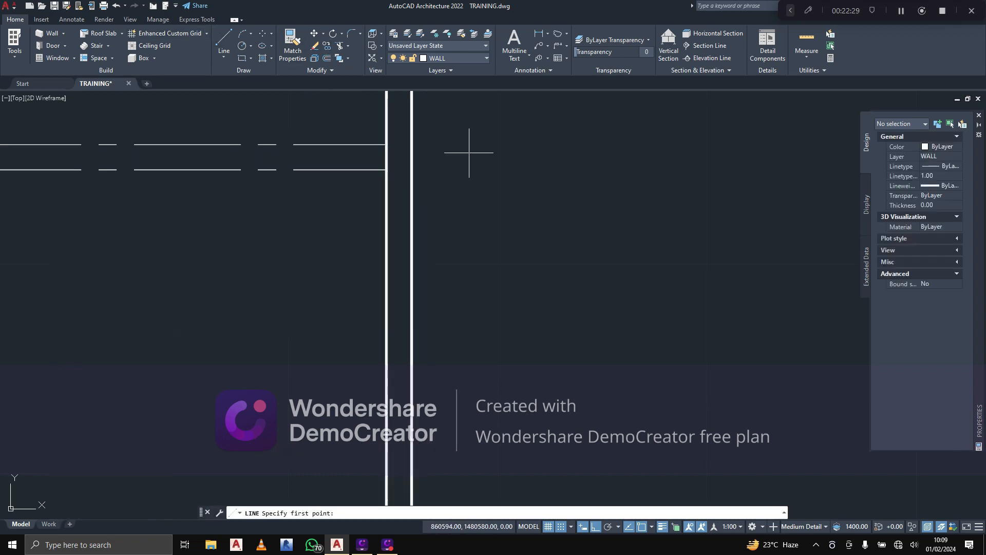
pyautogui.click(386, 170)
pyautogui.click(499, 170)
pyautogui.press('Return')
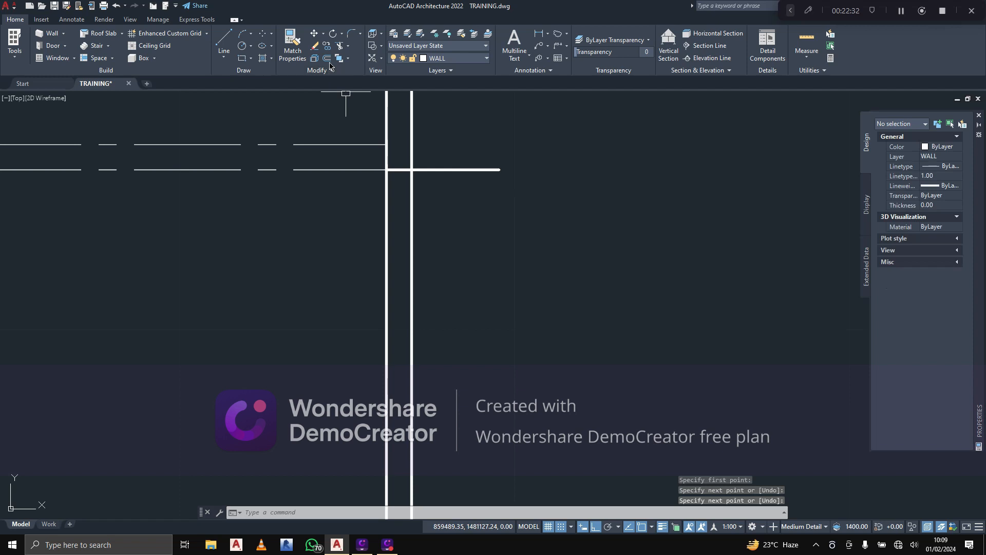
# Offset the line at the lower dashed beam 900 downward
pyautogui.click(327, 58)
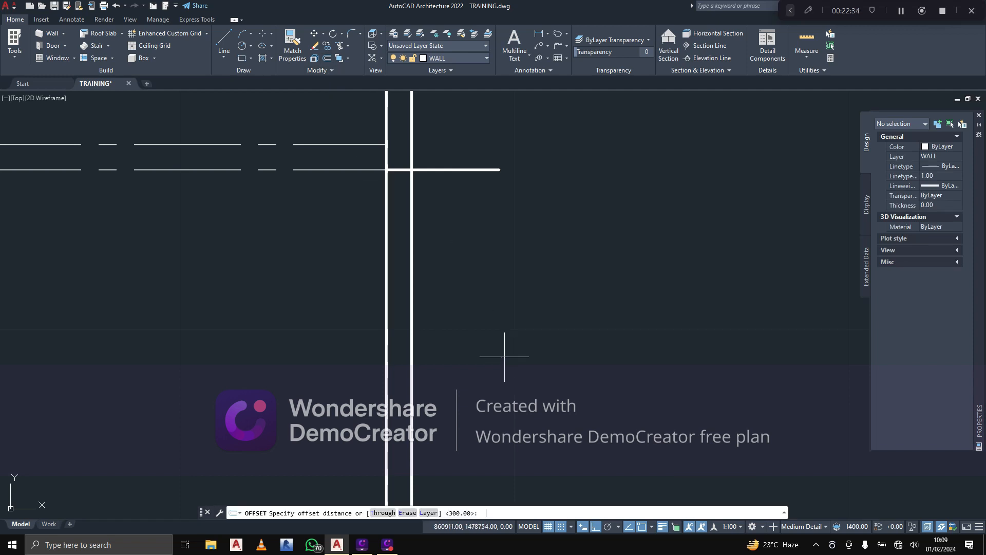
pyautogui.write('900')
pyautogui.press('Return')
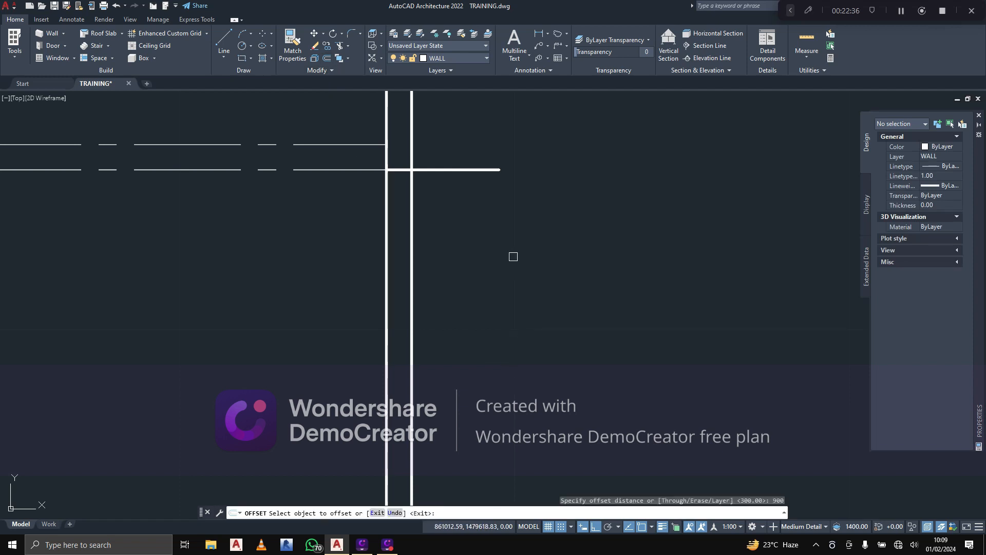
pyautogui.click(476, 170)
pyautogui.click(476, 220)
pyautogui.press('Escape')
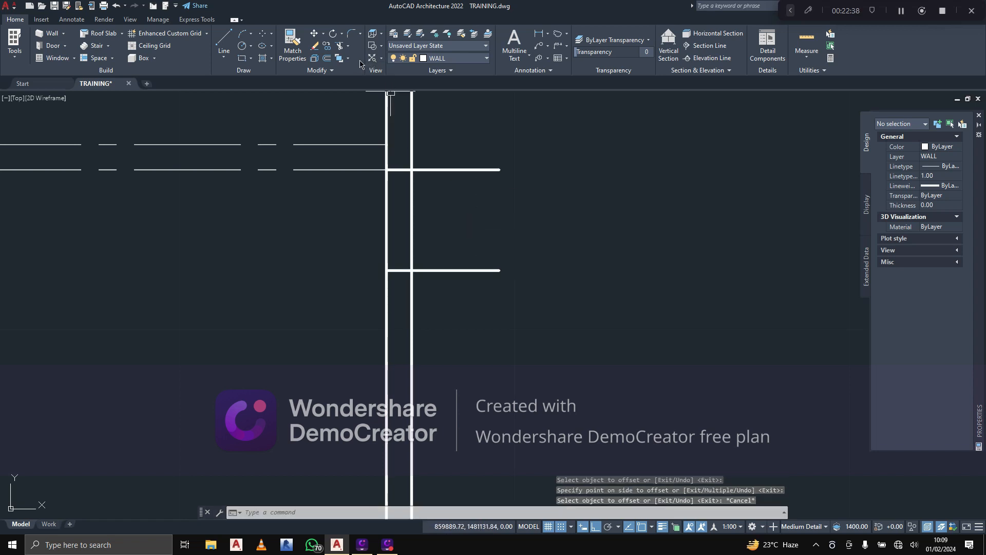
# Trim the two lines' outer ends and the right wall between them to cut an opening below the dashed beam
pyautogui.click(340, 46)
pyautogui.click(452, 167)
pyautogui.moveTo(472, 286); pyautogui.dragTo(470, 261)
pyautogui.moveTo(462, 249); pyautogui.dragTo(379, 231)
pyautogui.scroll(-6, 454, 270)
pyautogui.moveTo(477, 266); pyautogui.dragTo(477, 327, button='middle')
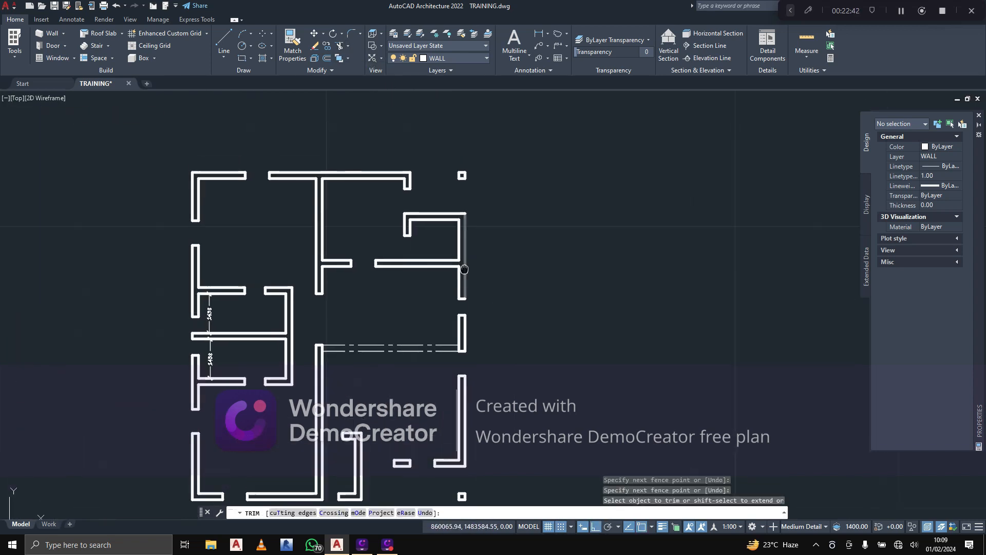
pyautogui.scroll(6, 465, 247)
pyautogui.press('Escape')
pyautogui.press('Escape')
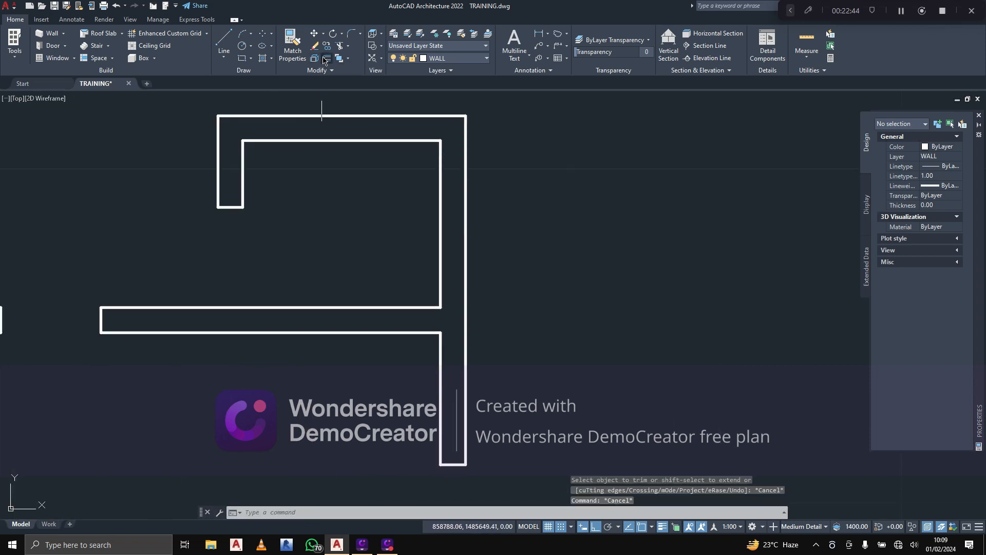
# Offset the inner top wall line of the small upper-right room 600 downward
pyautogui.click(326, 59)
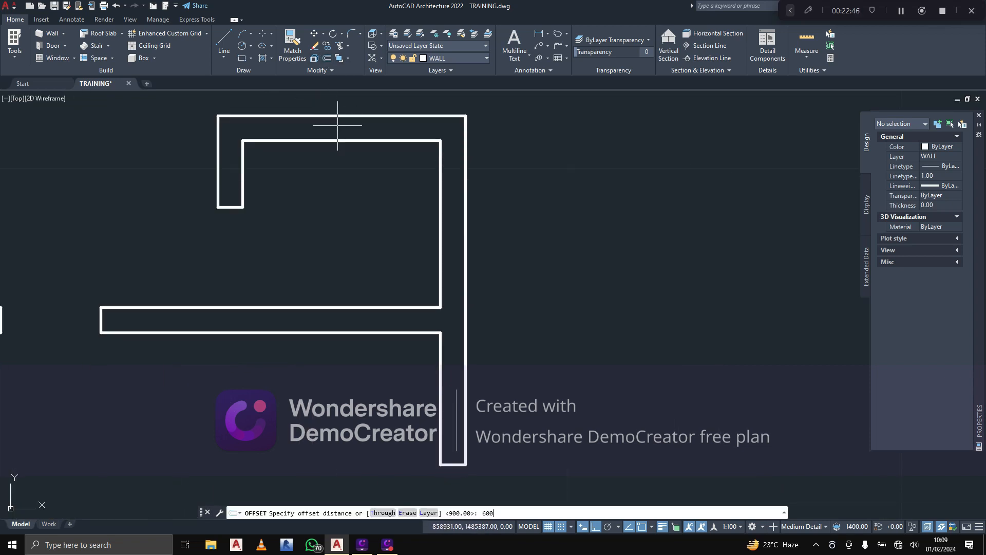
pyautogui.press('Return')
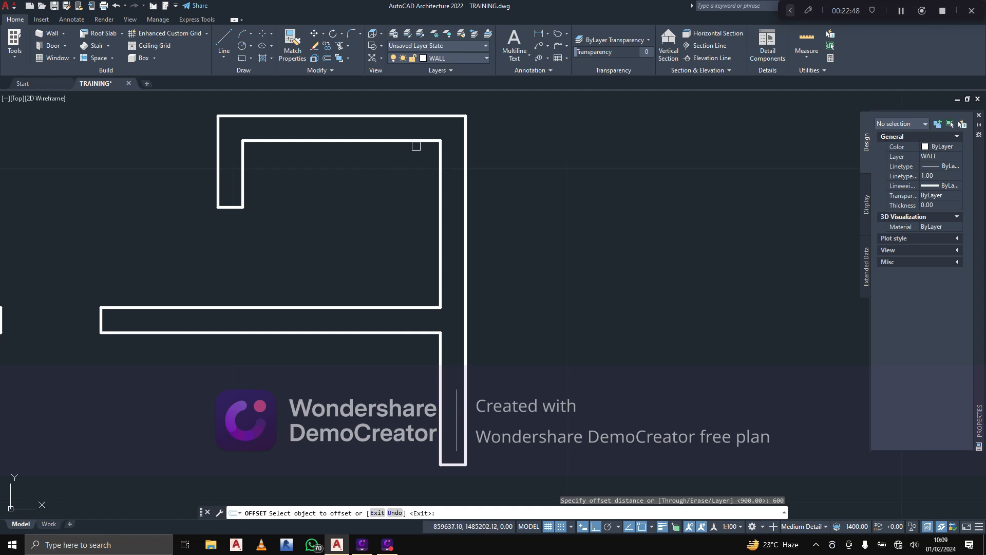
pyautogui.moveTo(423, 154); pyautogui.dragTo(460, 263, button='middle')
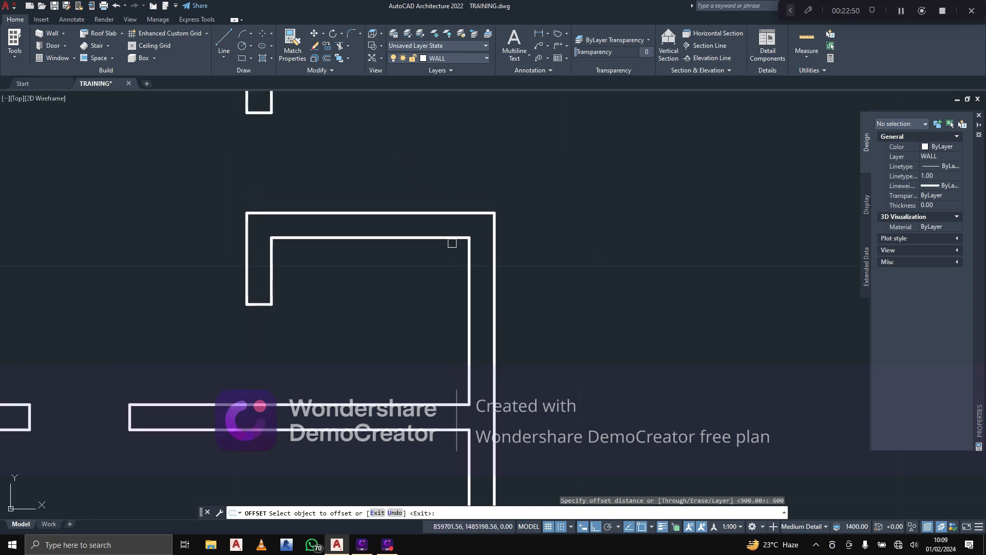
pyautogui.click(451, 241)
pyautogui.click(456, 276)
pyautogui.press('Escape')
pyautogui.press('Escape')
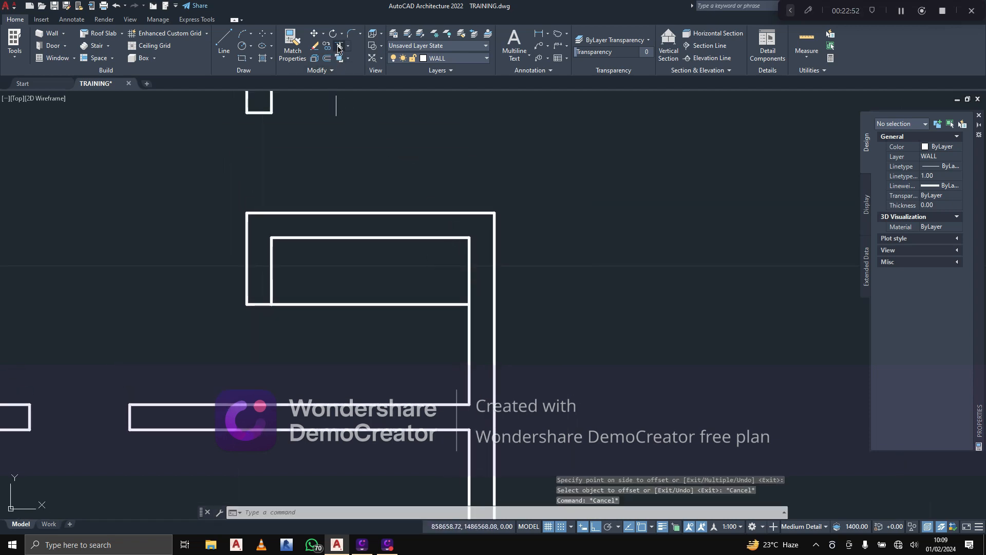
# Trim the offset line to the outer right wall, extend the inner top wall line to the outer face, and trim the wall between for an opening
pyautogui.click(339, 47)
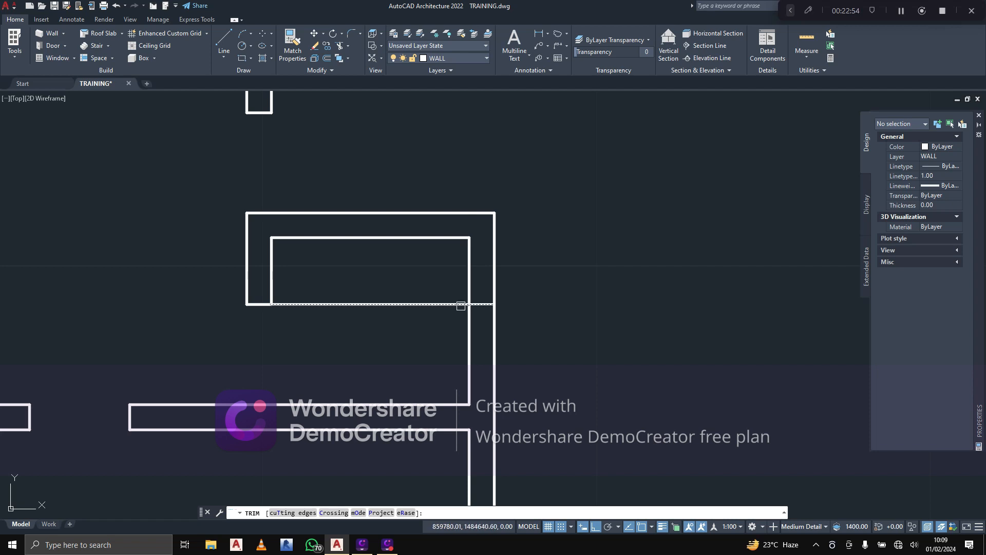
pyautogui.click(460, 305)
pyautogui.keyDown('shift'); pyautogui.moveTo(452, 243); pyautogui.dragTo(453, 234); pyautogui.keyUp('shift')
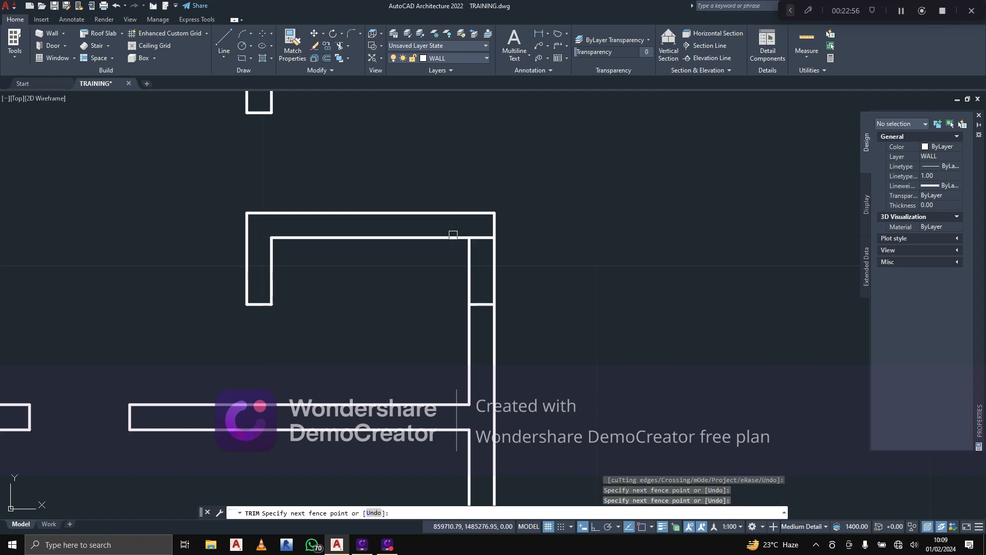
pyautogui.moveTo(455, 270); pyautogui.dragTo(513, 261)
pyautogui.scroll(-2, 513, 261)
pyautogui.moveTo(456, 197); pyautogui.dragTo(476, 241, button='middle')
pyautogui.press('Escape')
pyautogui.press('Escape')
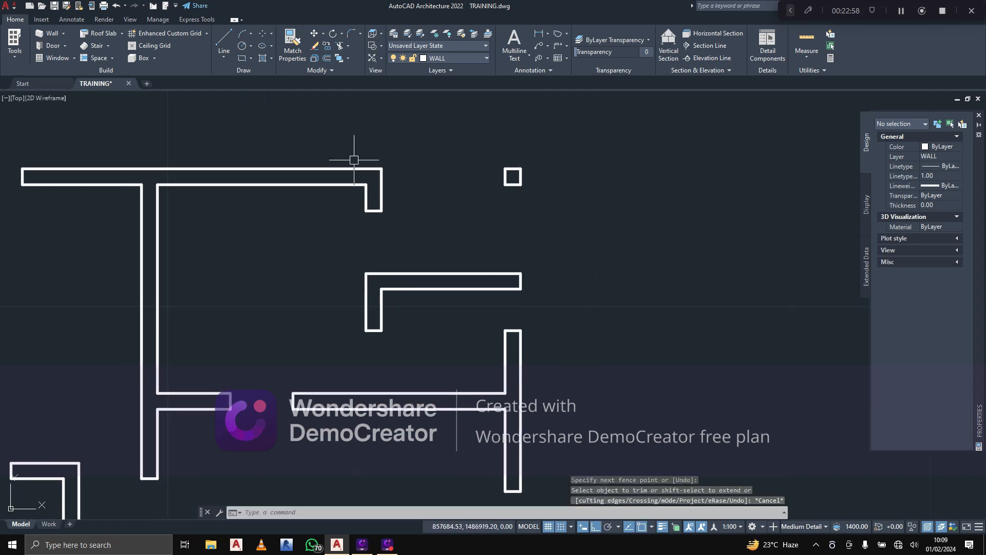
pyautogui.click(327, 58)
pyautogui.moveTo(305, 220); pyautogui.dragTo(390, 290, button='middle')
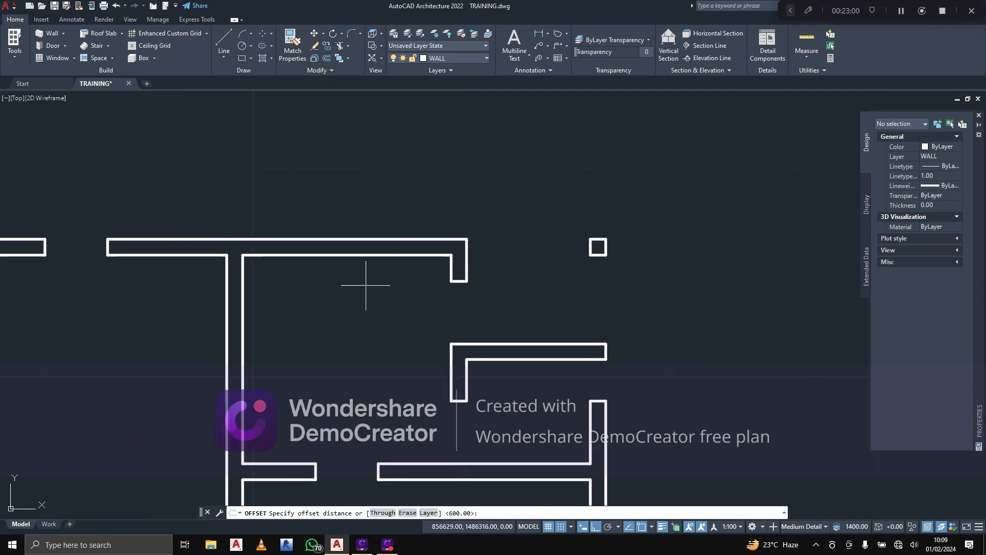
pyautogui.press('Escape')
# Draw a vertical line upward across the upper room's top wall from the midpoint of its inner face
pyautogui.click(230, 43)
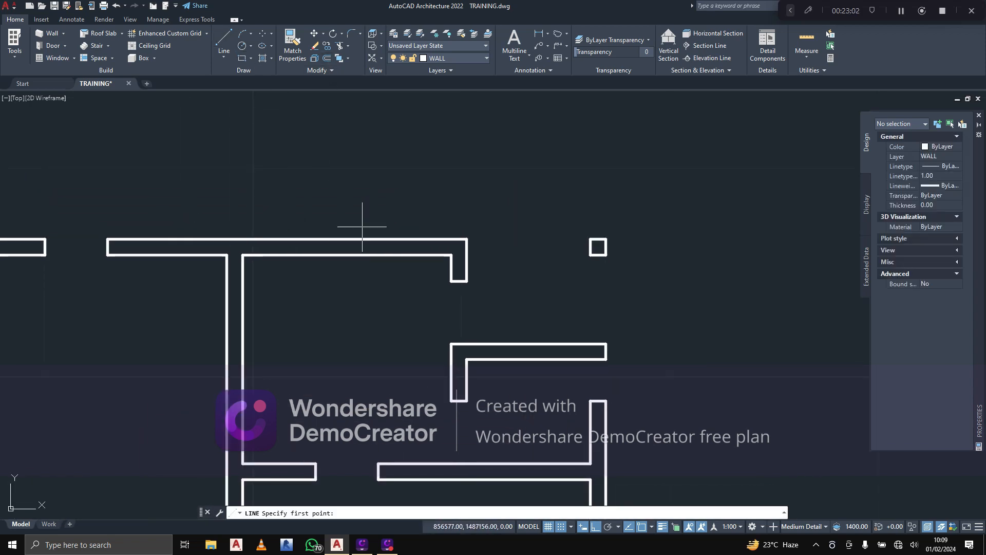
pyautogui.click(347, 254)
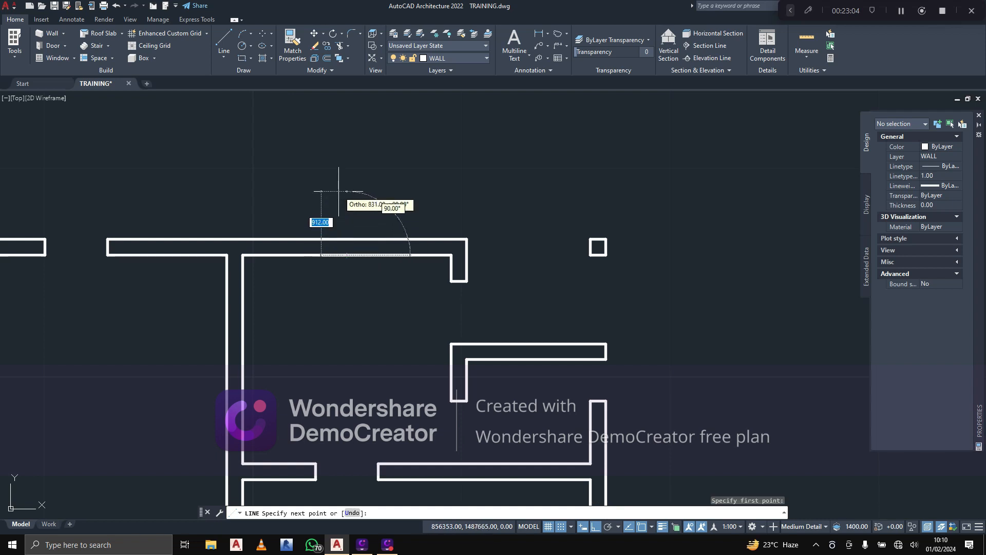
pyautogui.click(340, 183)
pyautogui.press('Return')
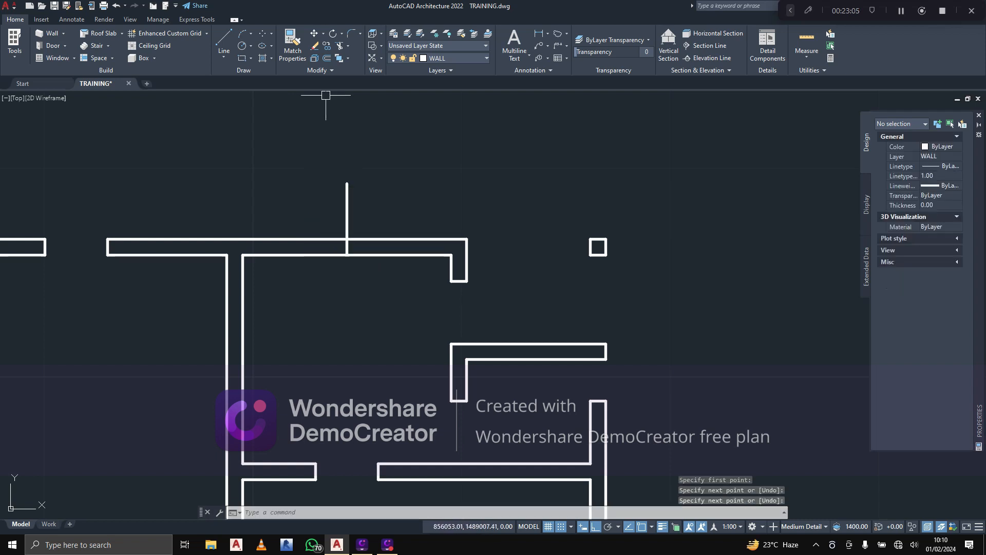
# Offset the vertical line in the upper room's top wall 600 to the left and 600 to the right
pyautogui.click(327, 58)
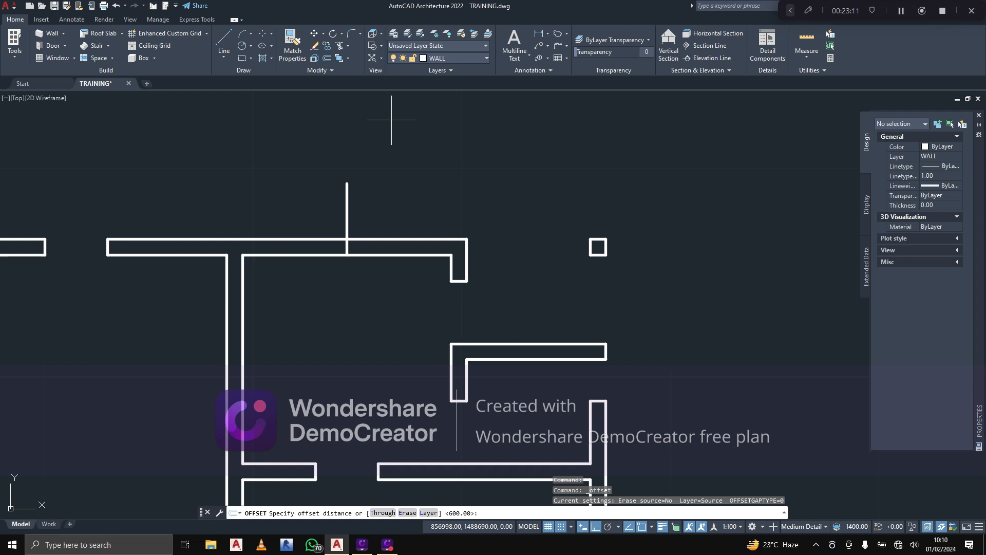
pyautogui.press('Return')
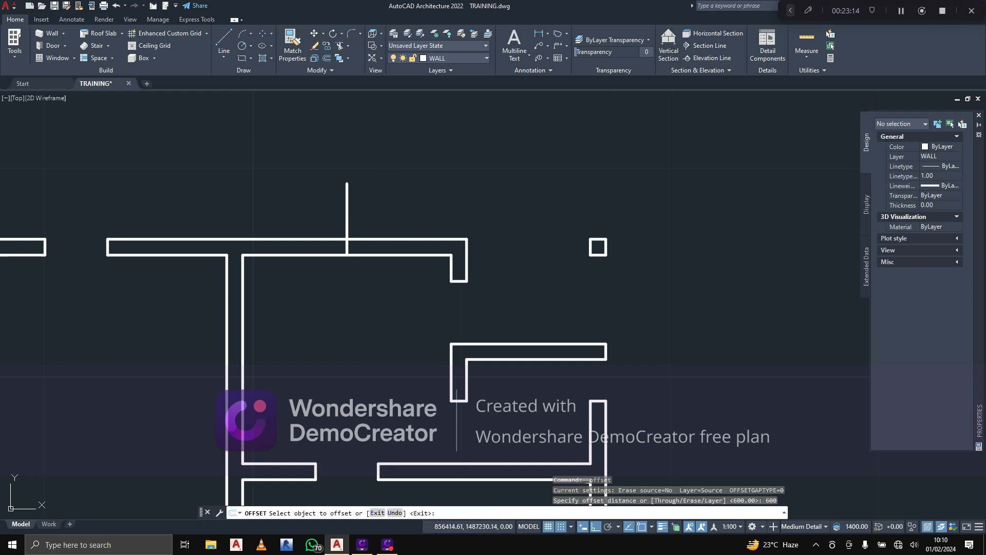
pyautogui.click(347, 214)
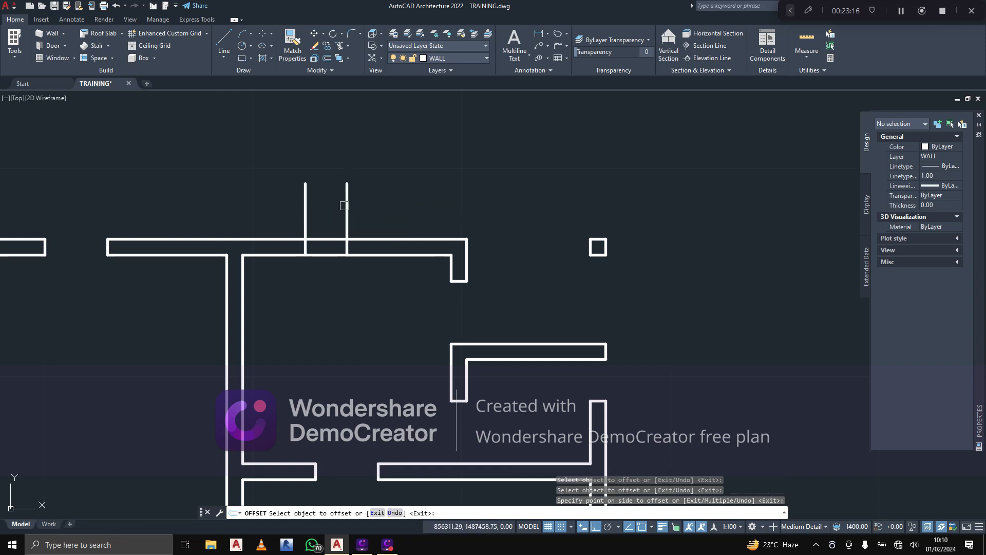
pyautogui.click(397, 198)
# Trim the three vertical lines above the top wall and remove the wall between the left and middle lines
pyautogui.click(339, 45)
pyautogui.click(293, 180)
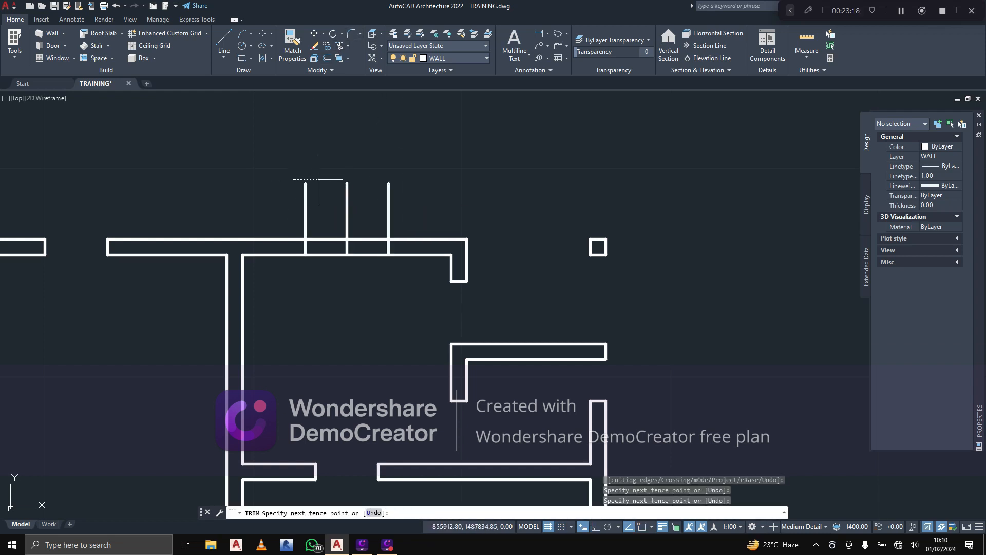
pyautogui.click(392, 183)
pyautogui.press('Return')
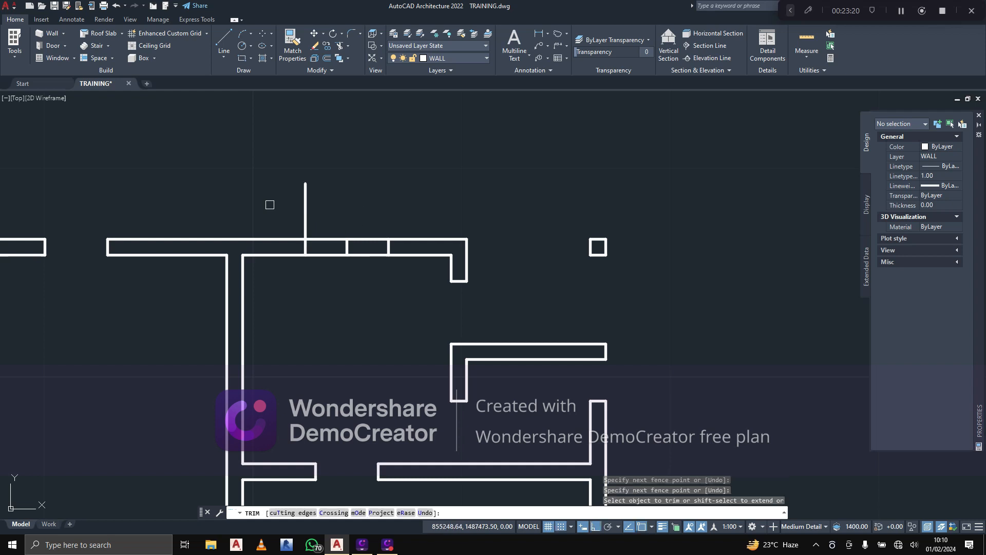
pyautogui.click(297, 205)
pyautogui.click(344, 287)
pyautogui.press('Return')
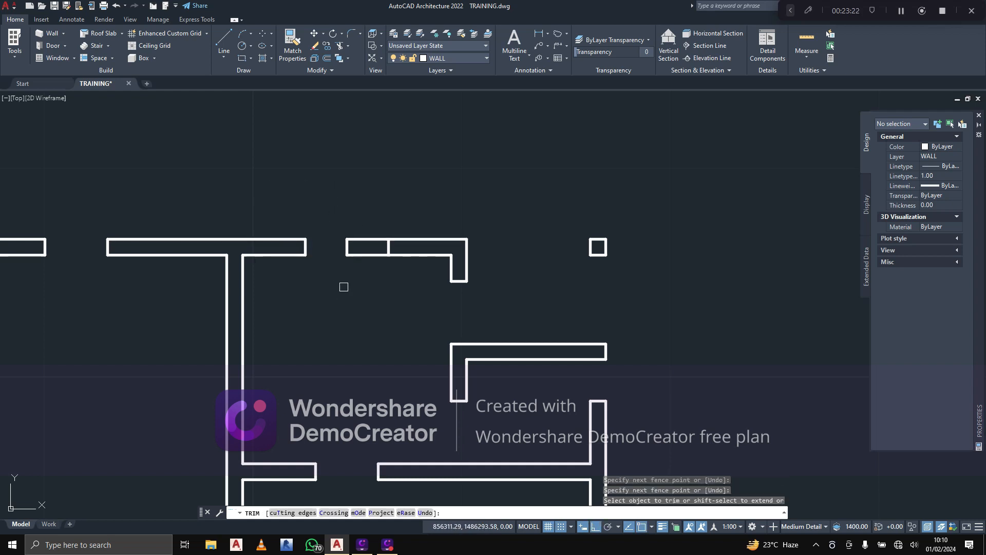
# Trim the top wall between the middle and right lines and remove the leftover middle line to complete the opening
pyautogui.click(343, 287)
pyautogui.click(361, 235)
pyautogui.click(341, 243)
pyautogui.click(350, 244)
pyautogui.scroll(-2, 378, 252)
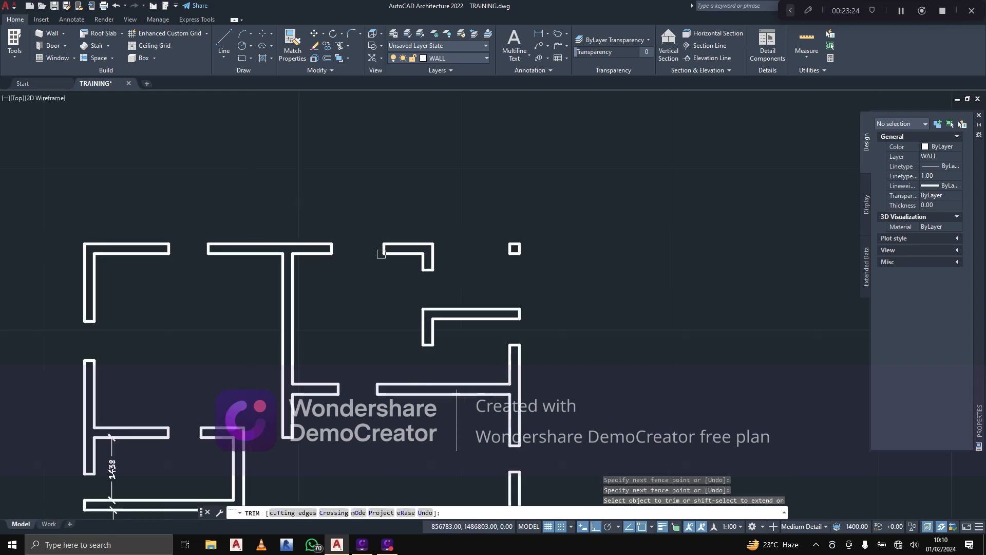
pyautogui.scroll(-4, 381, 254)
pyautogui.press('Escape')
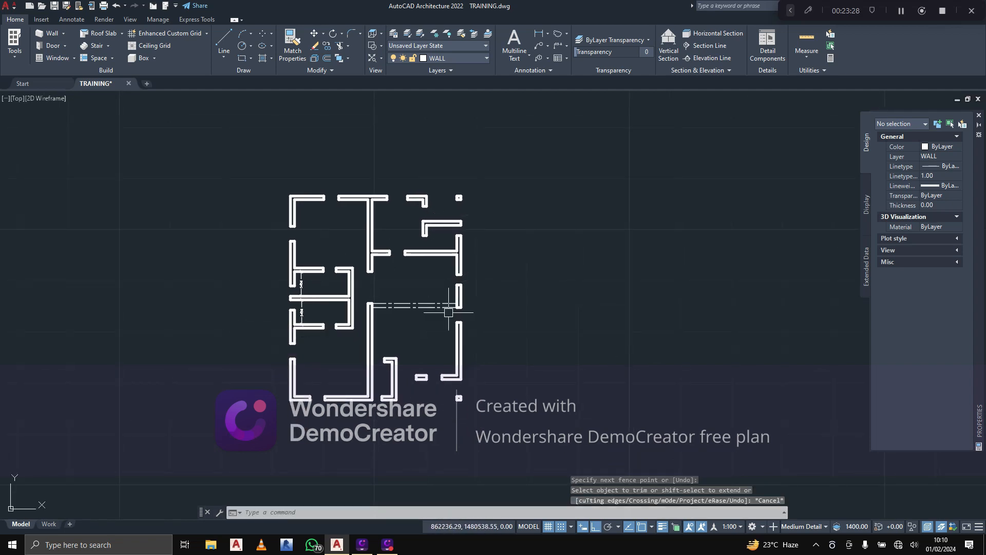
# Examine the door and window openings cut in the walls across the whole floor plan
pyautogui.scroll(5, 286, 286)
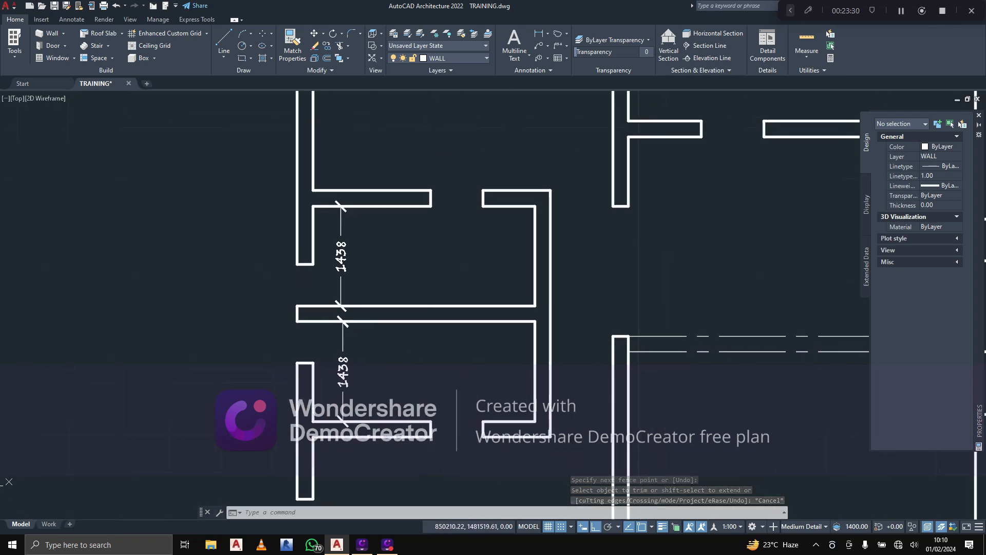
pyautogui.scroll(-5, 353, 238)
pyautogui.moveTo(353, 238); pyautogui.dragTo(357, 229, button='middle')
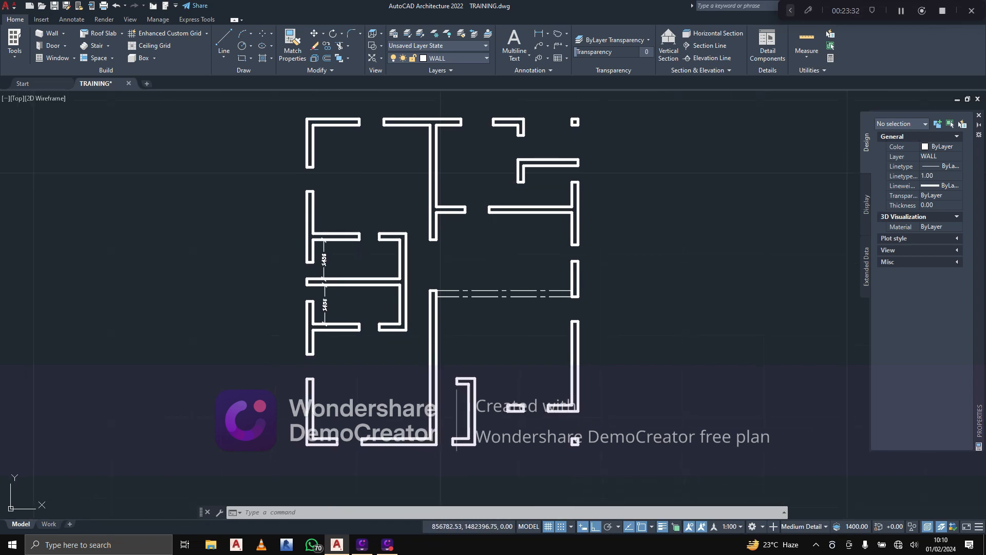
pyautogui.moveTo(483, 217); pyautogui.dragTo(452, 225, button='middle')
pyautogui.scroll(-2, 452, 225)
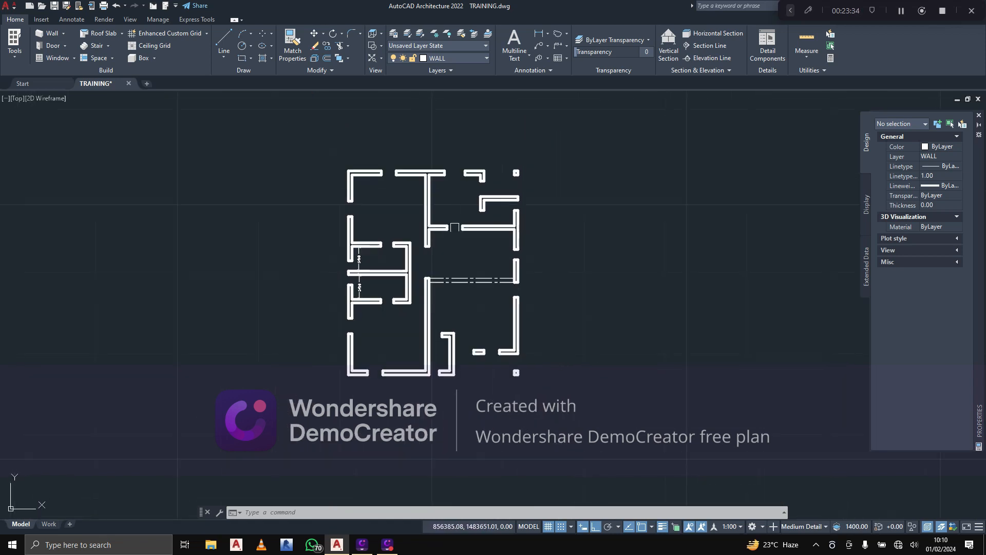
pyautogui.scroll(6, 452, 225)
pyautogui.scroll(-4, 452, 225)
pyautogui.moveTo(349, 214); pyautogui.dragTo(397, 250, button='middle')
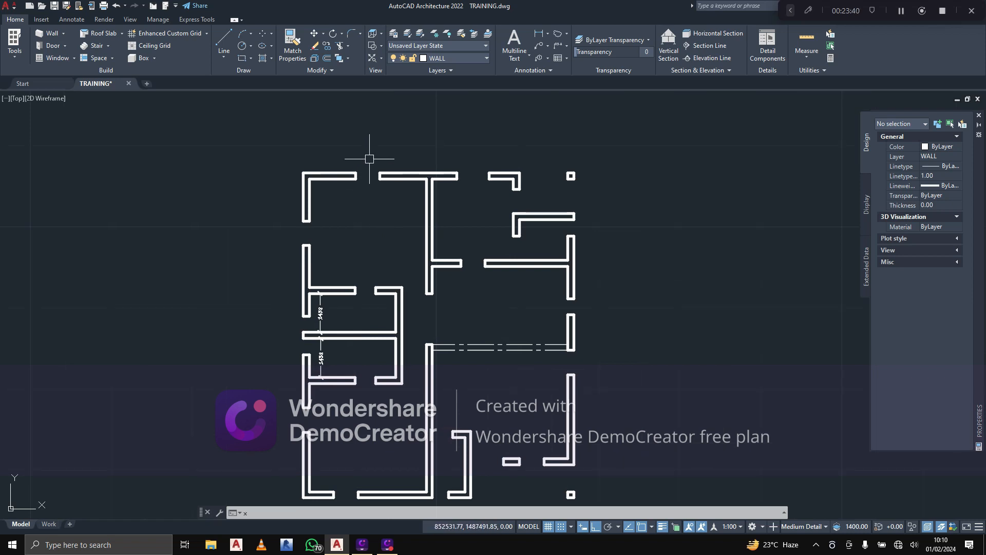
# Start an XLINE at angle 0 and place it through the midpoint of a wall end in the top exterior wall
pyautogui.write('xl')
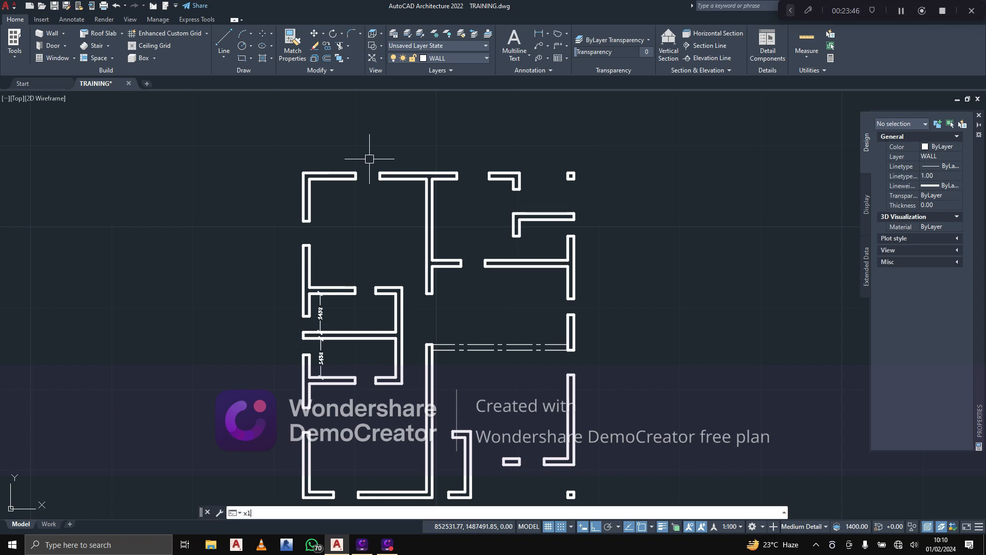
pyautogui.write('ine')
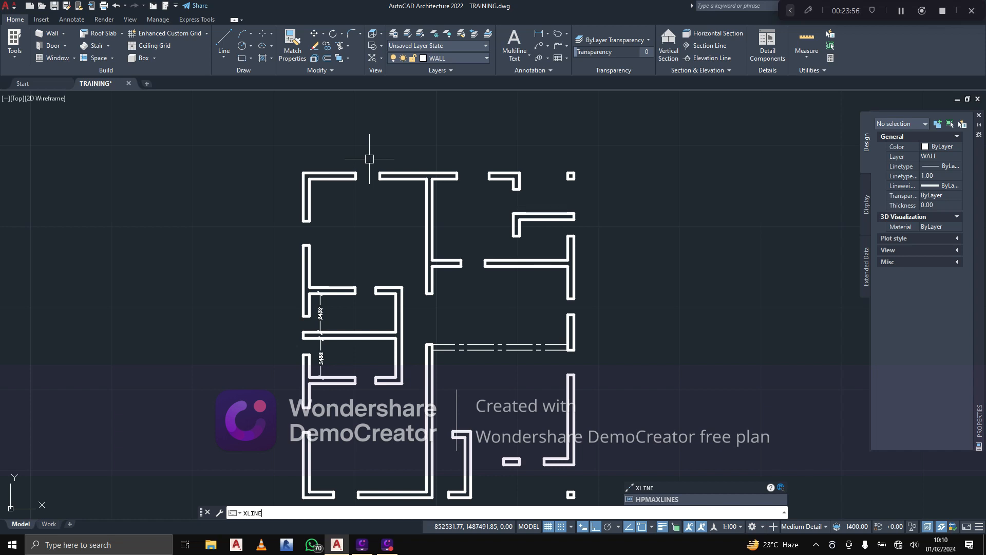
pyautogui.press('Return')
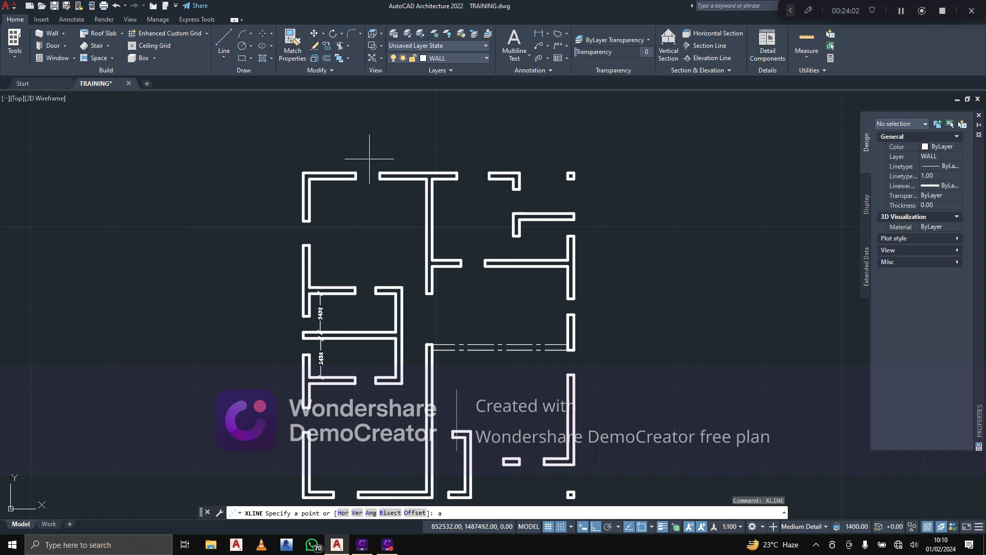
pyautogui.write('a')
pyautogui.press('Return')
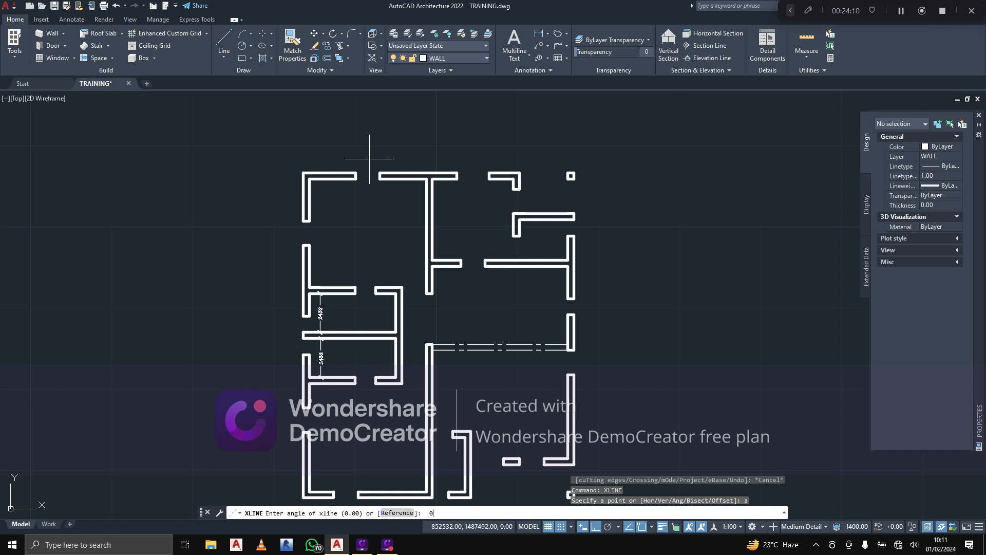
pyautogui.press('Return')
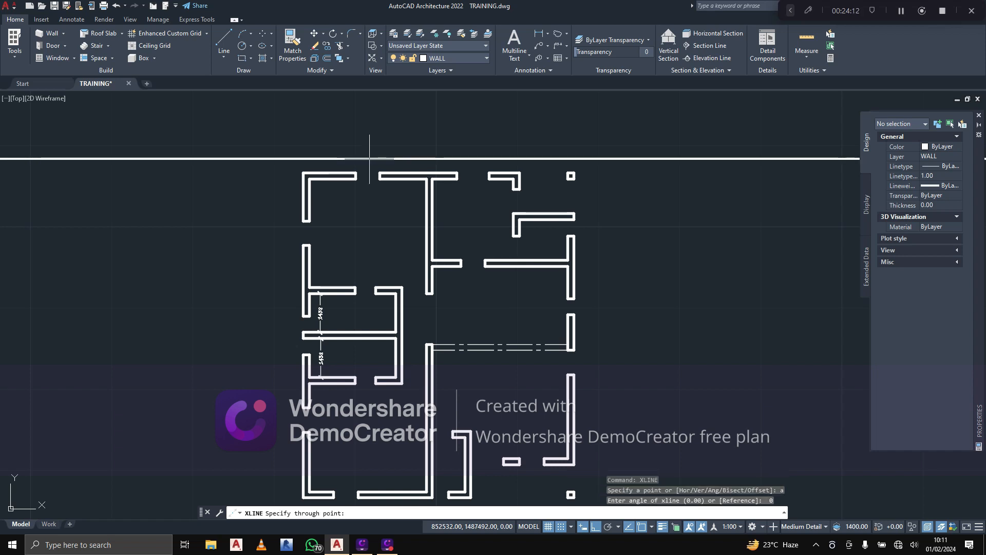
pyautogui.scroll(5, 382, 152)
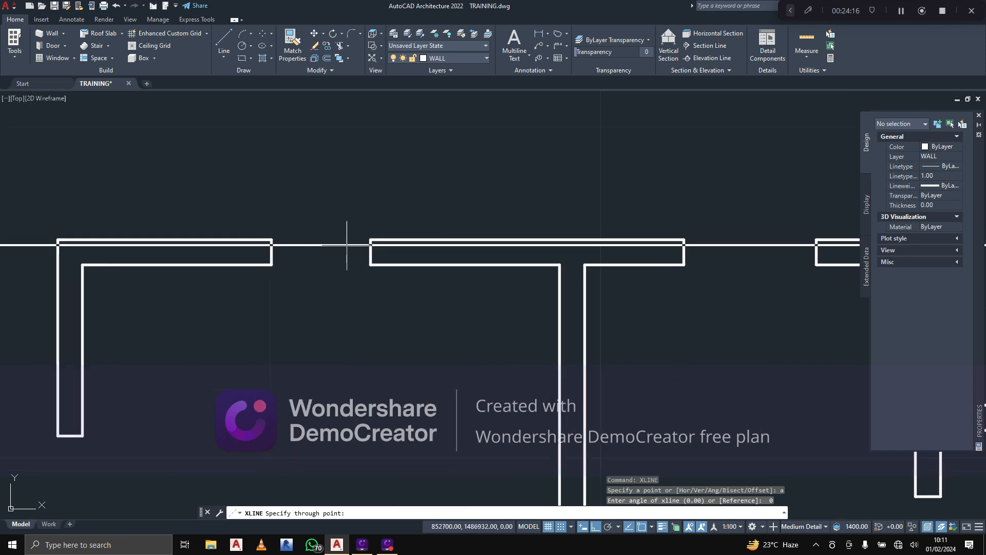
pyautogui.scroll(5, 365, 250)
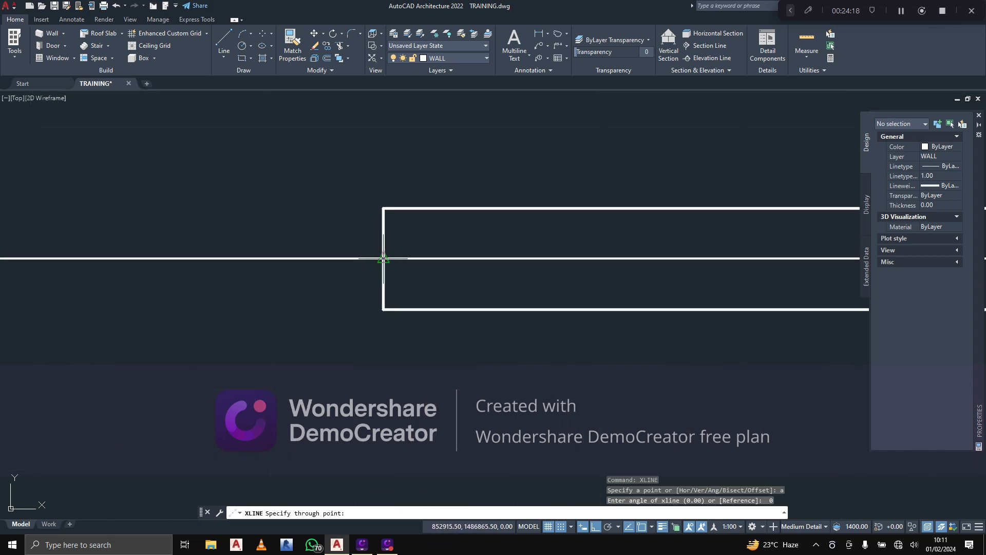
pyautogui.click(383, 259)
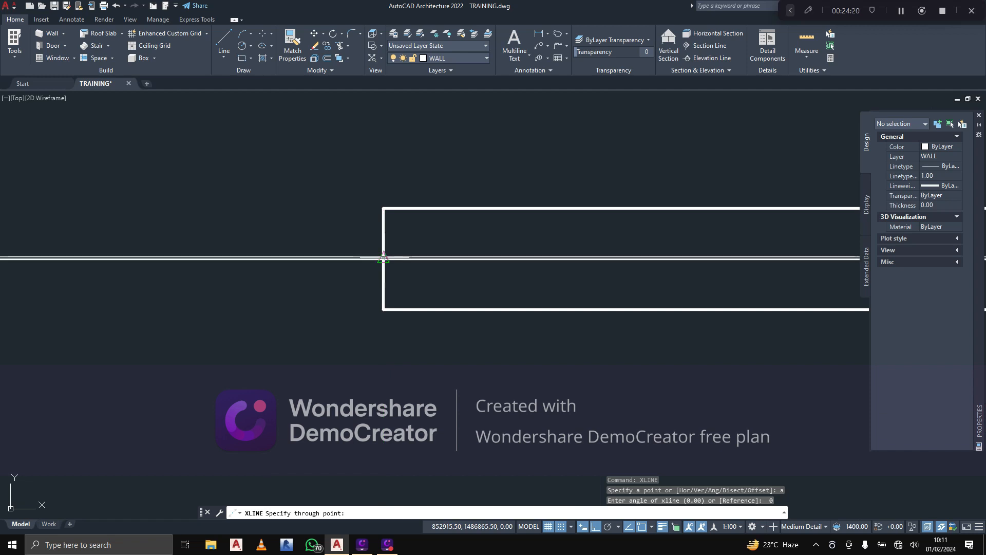
# Place another horizontal construction line through the midpoint of a wall end in the plan's bottom exterior wall
pyautogui.scroll(-5, 384, 273)
pyautogui.moveTo(382, 346); pyautogui.dragTo(370, 242, button='middle')
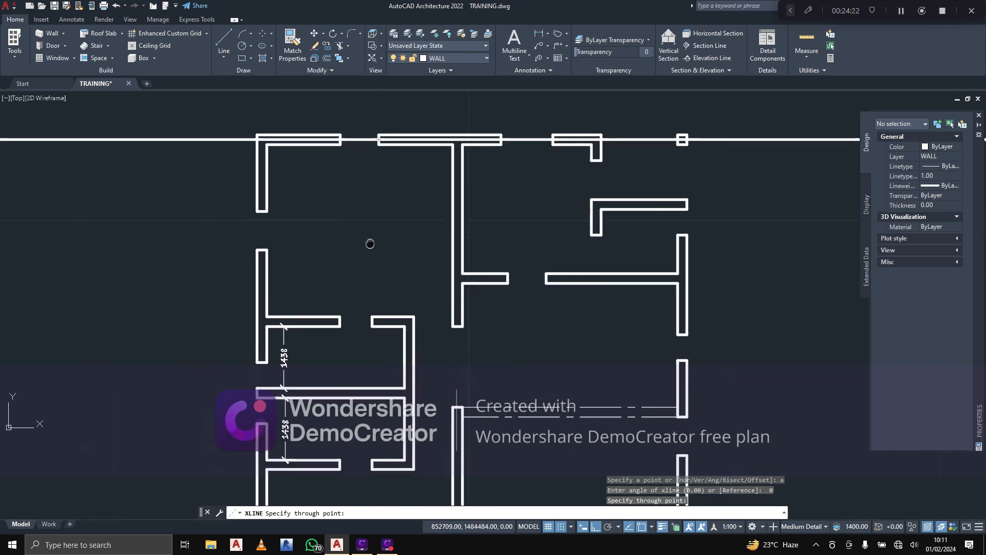
pyautogui.moveTo(382, 350); pyautogui.dragTo(388, 121, button='middle')
pyautogui.scroll(-2, 387, 131)
pyautogui.scroll(6, 390, 308)
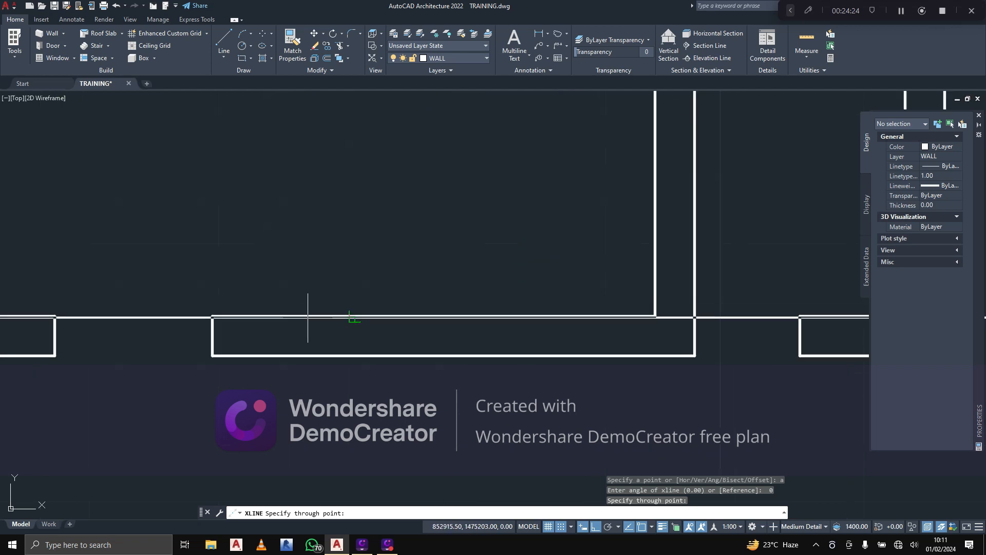
pyautogui.click(206, 336)
# Place a horizontal construction line through the end midpoint of the short wall piece at the plan's lower right
pyautogui.scroll(-4, 330, 282)
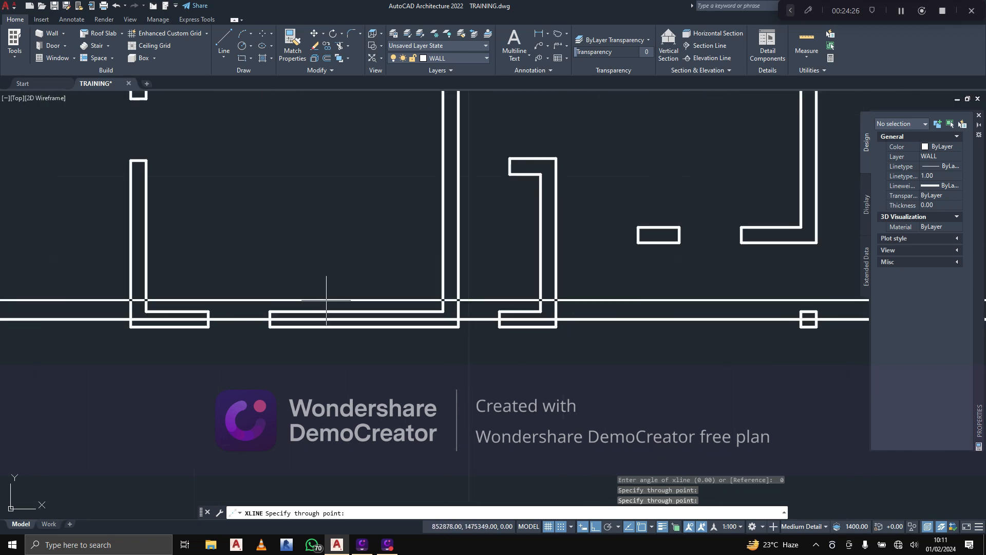
pyautogui.scroll(3, 448, 321)
pyautogui.scroll(2, 452, 319)
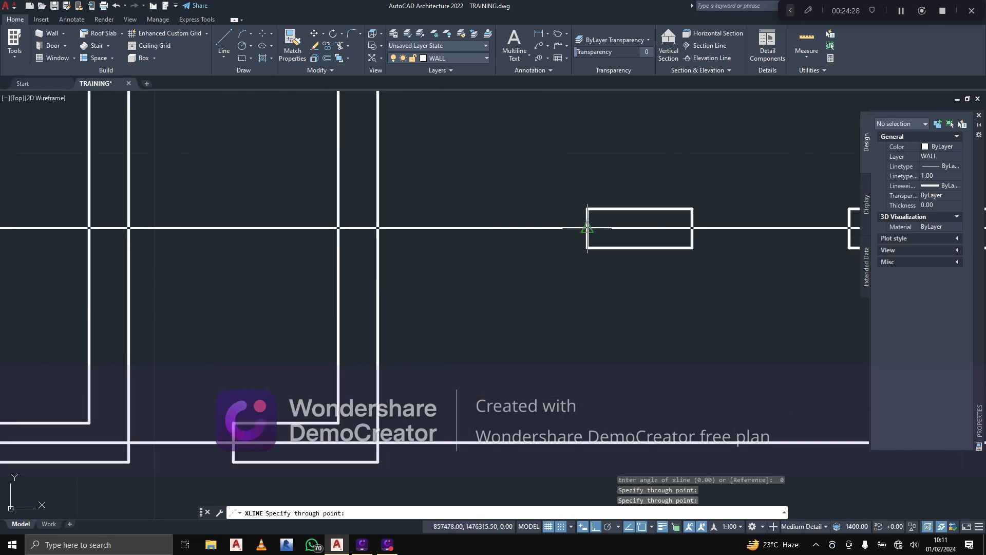
pyautogui.click(587, 227)
pyautogui.scroll(-4, 560, 257)
pyautogui.moveTo(543, 238); pyautogui.dragTo(535, 269, button='middle')
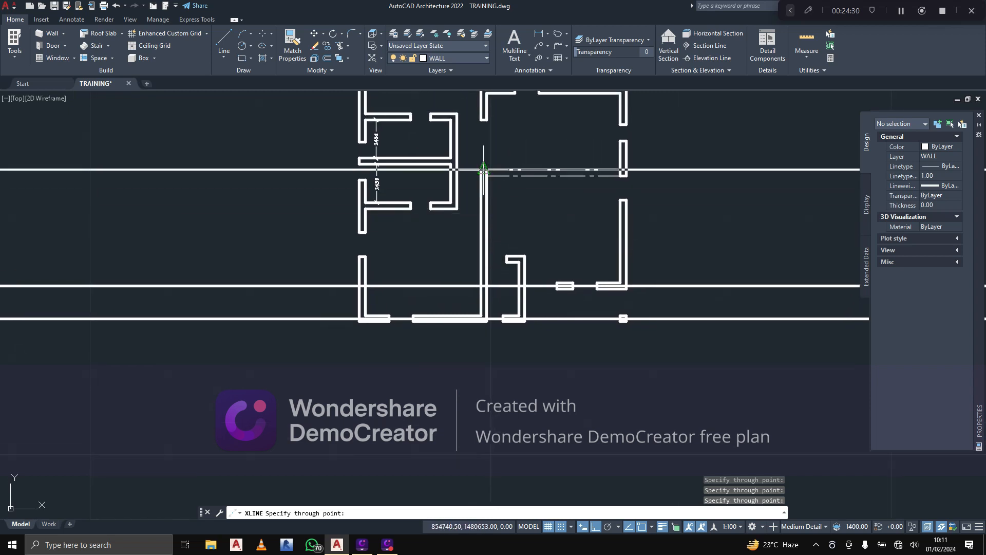
# Place a horizontal construction line a short distance above the top exterior wall and end the XLINE command
pyautogui.moveTo(490, 203); pyautogui.dragTo(475, 308, button='middle')
pyautogui.scroll(-2, 474, 308)
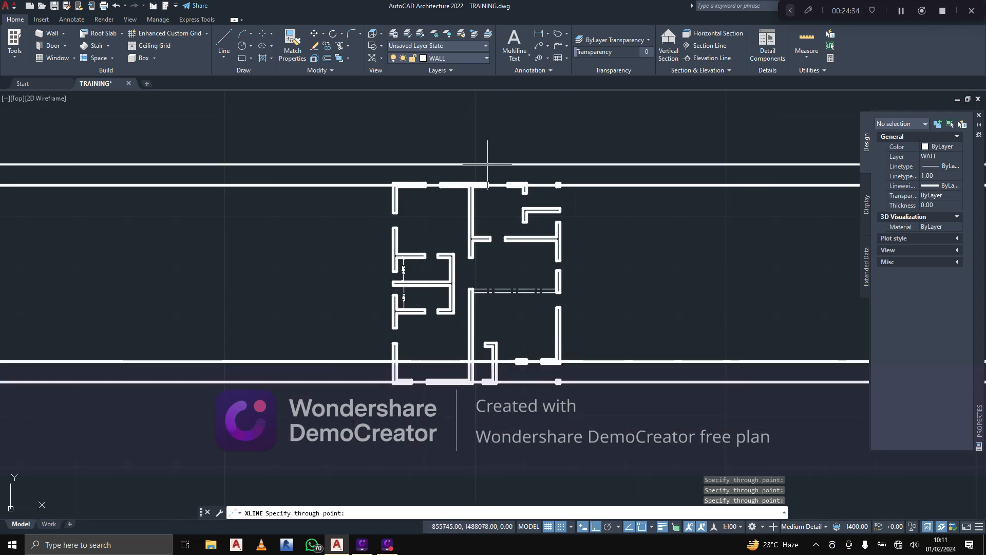
pyautogui.scroll(4, 480, 164)
pyautogui.click(463, 162)
pyautogui.press('Escape')
pyautogui.press('Escape')
pyautogui.press('Escape')
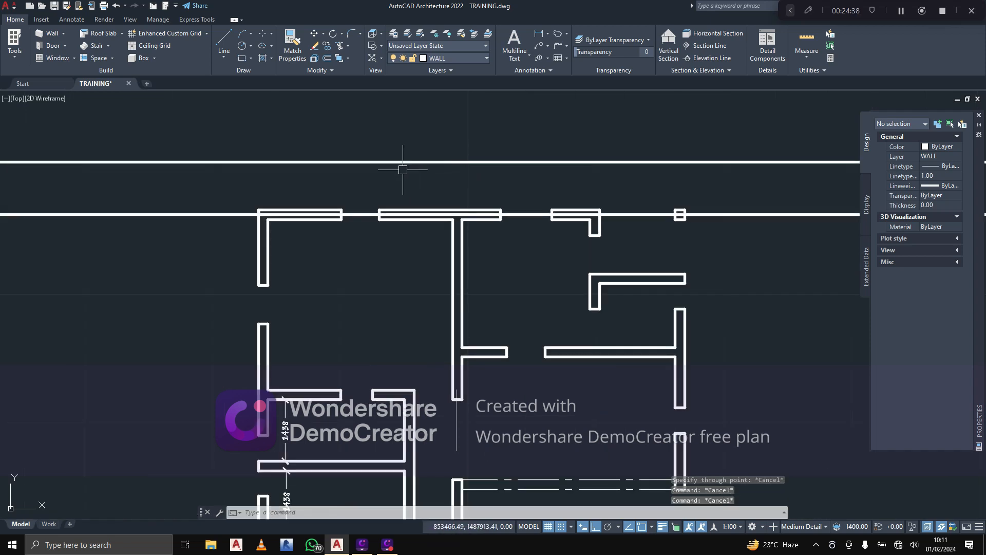
# Erase the stray horizontal construction line above the top exterior wall
pyautogui.click(402, 170)
pyautogui.click(405, 181)
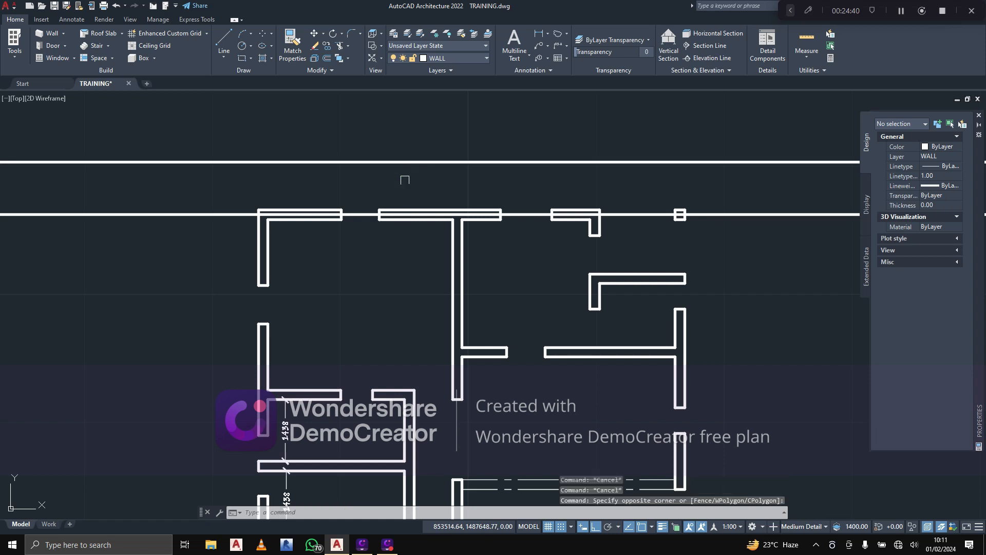
pyautogui.click(405, 180)
pyautogui.click(383, 180)
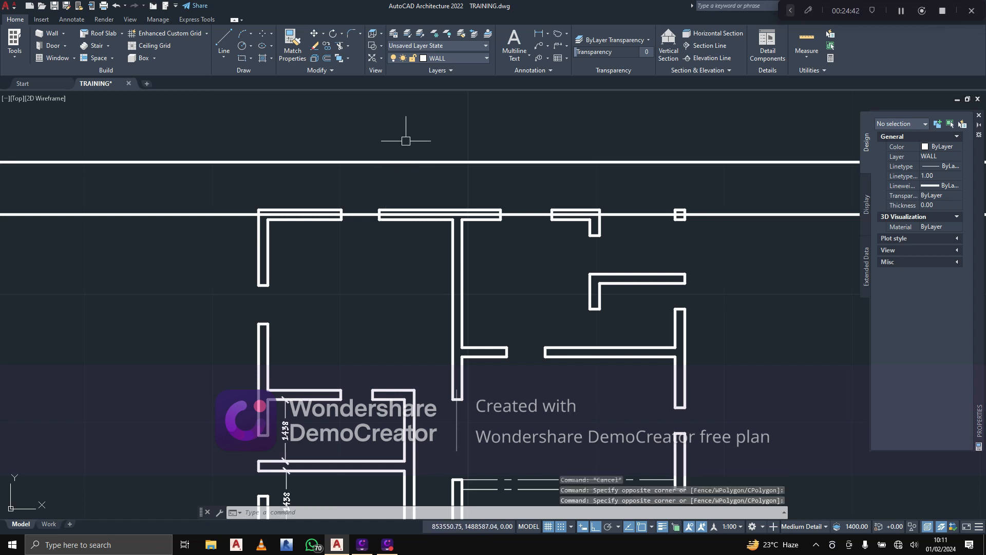
pyautogui.click(375, 175)
pyautogui.click(325, 157)
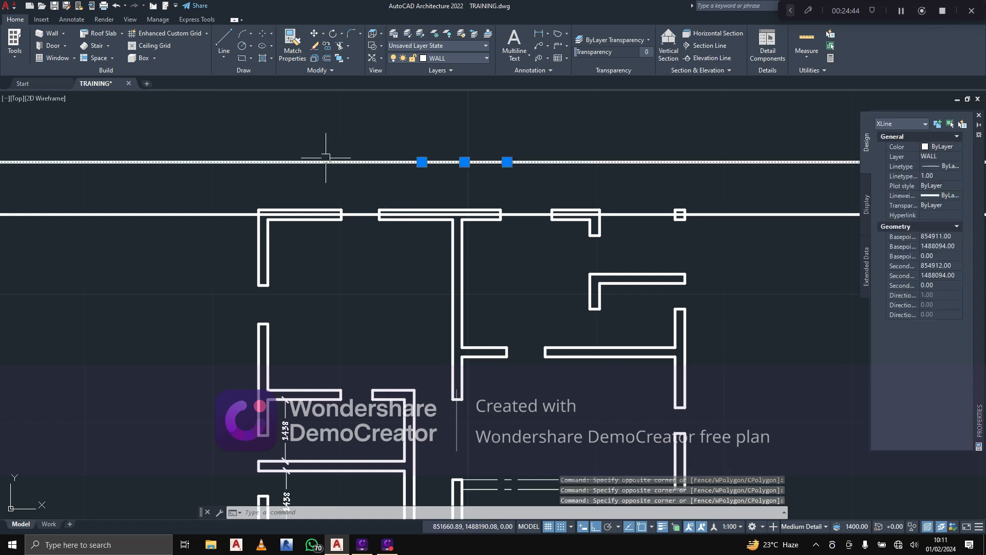
pyautogui.press('Delete')
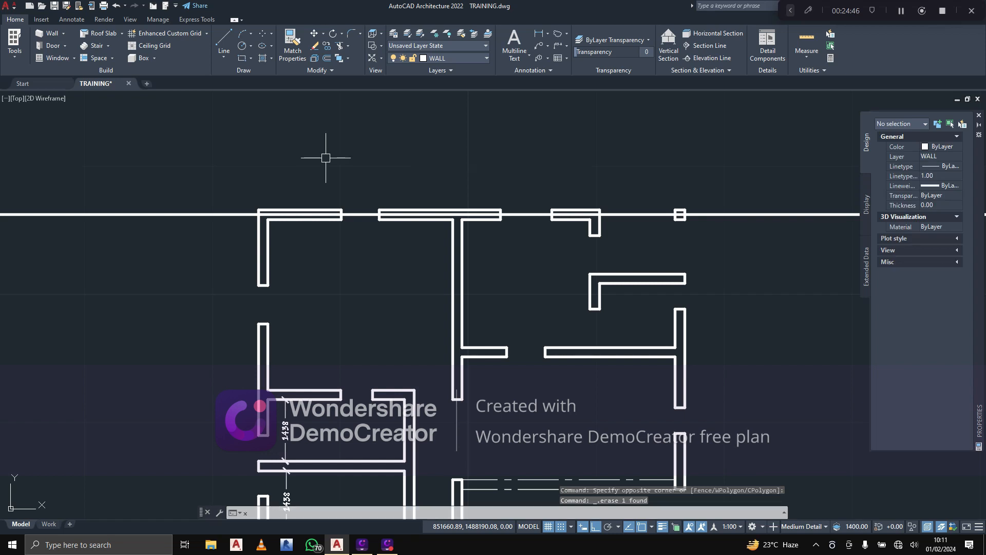
# Start an XLINE at angle 90 and place it through the midpoint of a wall end in the left exterior wall
pyautogui.write('XLINE')
pyautogui.press('Return')
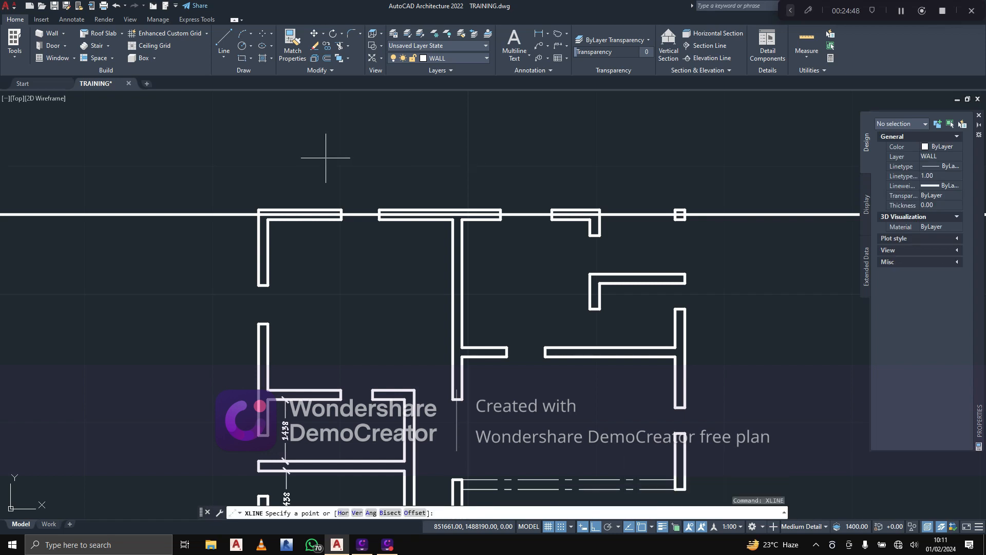
pyautogui.write('a')
pyautogui.press('Return')
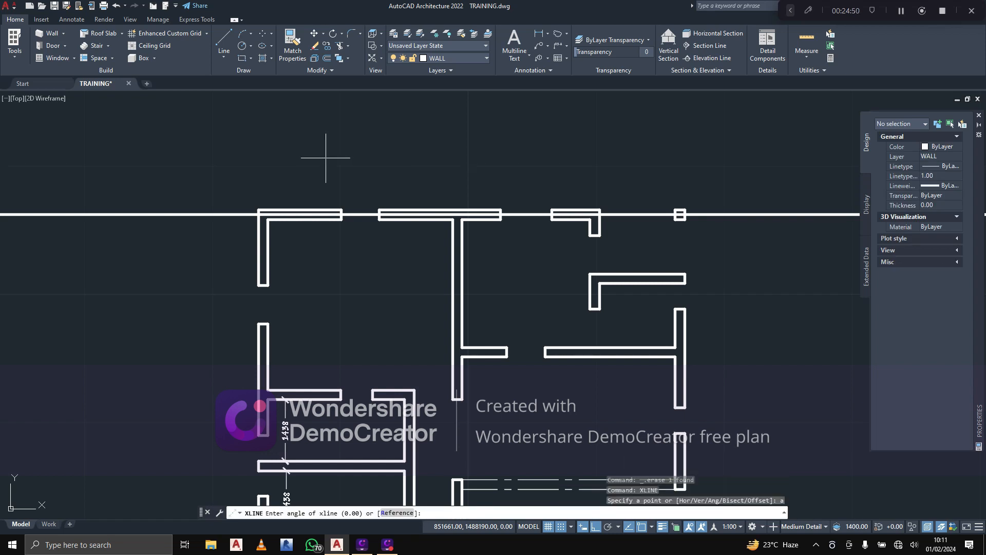
pyautogui.write('90')
pyautogui.press('Return')
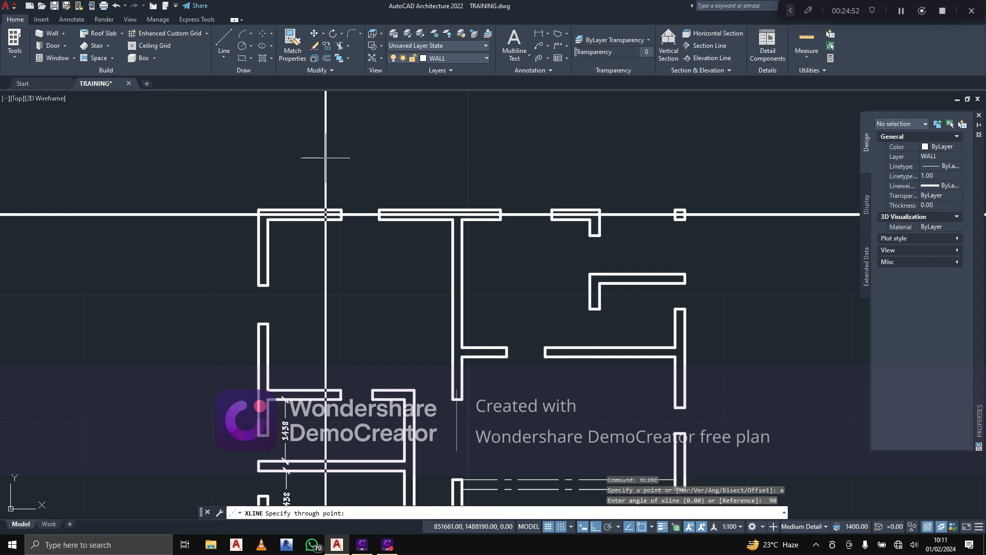
pyautogui.scroll(5, 258, 303)
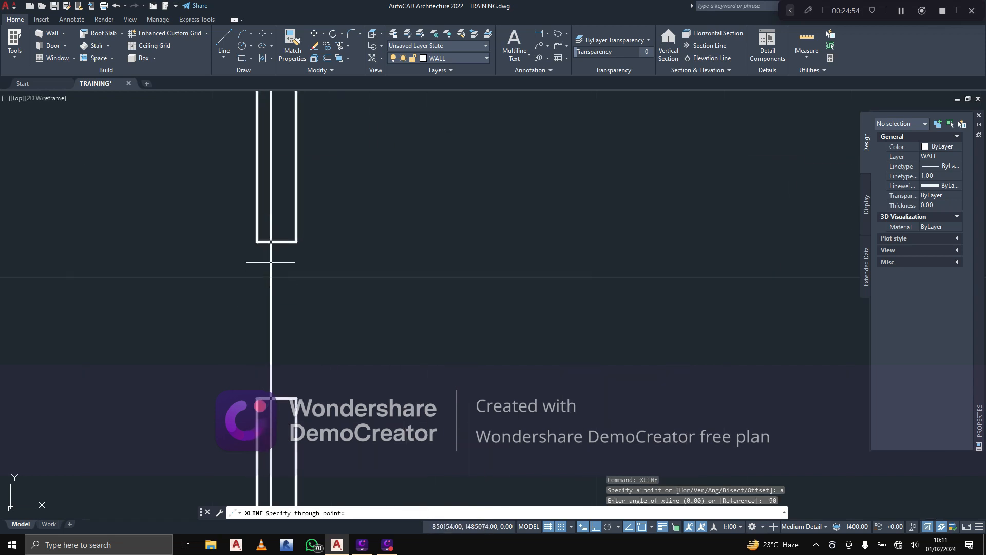
# Place a vertical construction line through the midpoint of a wall end in the right exterior wall
pyautogui.scroll(-6, 276, 242)
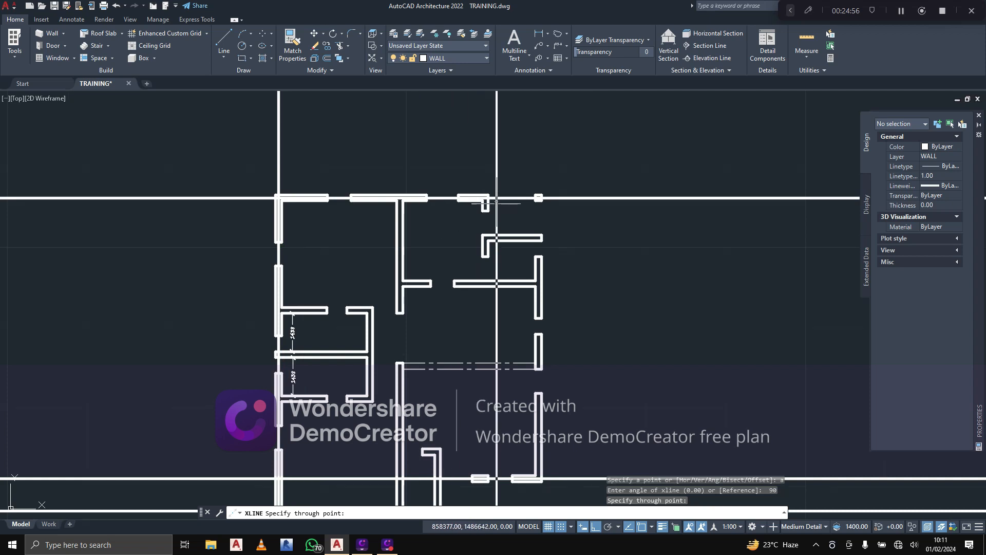
pyautogui.scroll(5, 458, 224)
pyautogui.scroll(-2, 535, 261)
pyautogui.moveTo(533, 261); pyautogui.dragTo(434, 202, button='middle')
pyautogui.moveTo(526, 286); pyautogui.dragTo(471, 192, button='middle')
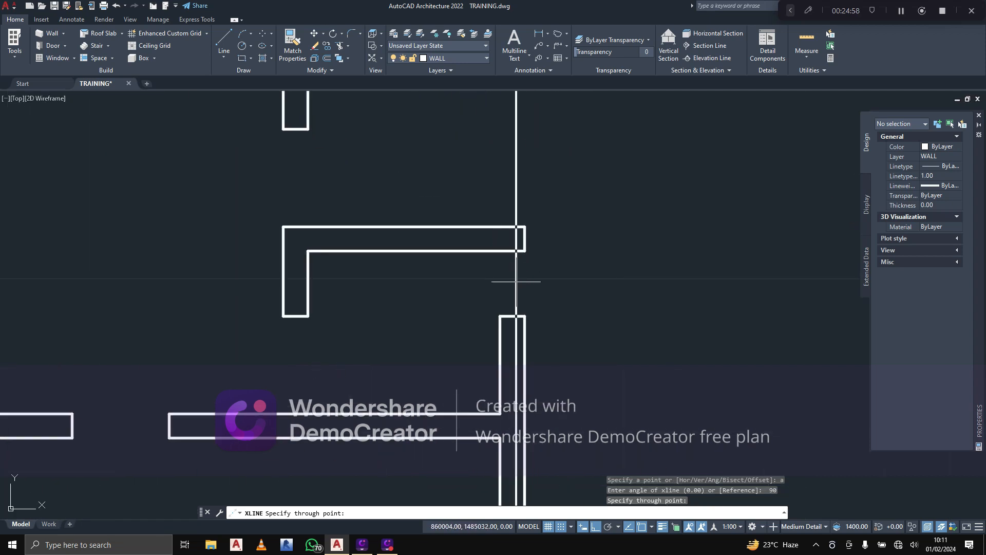
pyautogui.scroll(2, 517, 288)
pyautogui.click(506, 308)
# End the XLINE command and examine how the construction lines run through the exterior walls around the plan
pyautogui.scroll(-4, 506, 300)
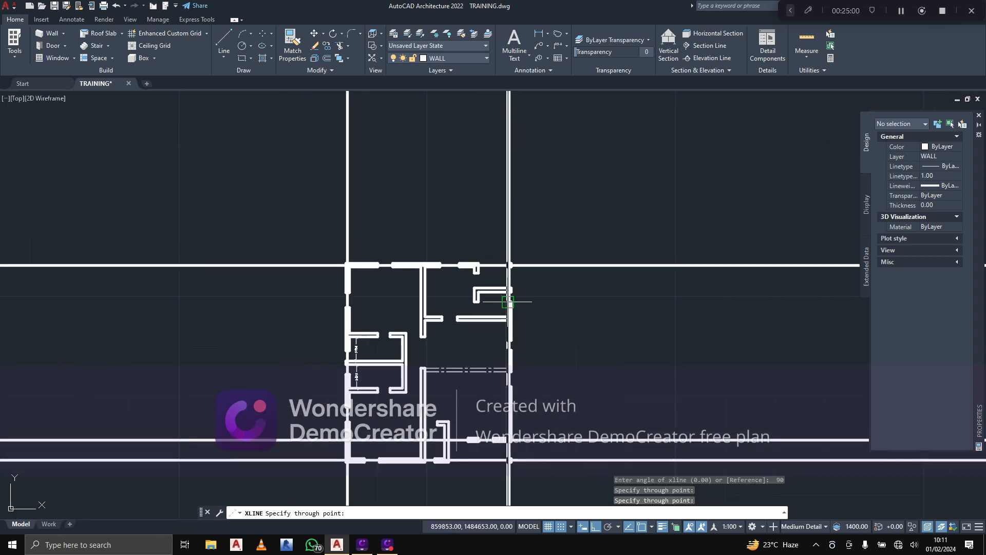
pyautogui.moveTo(503, 298)
pyautogui.mouseDown(button='middle')
pyautogui.moveTo(473, 318)
pyautogui.moveTo(469, 232)
pyautogui.mouseUp(button='middle')
pyautogui.moveTo(445, 339); pyautogui.dragTo(445, 324, button='middle')
pyautogui.scroll(4, 443, 326)
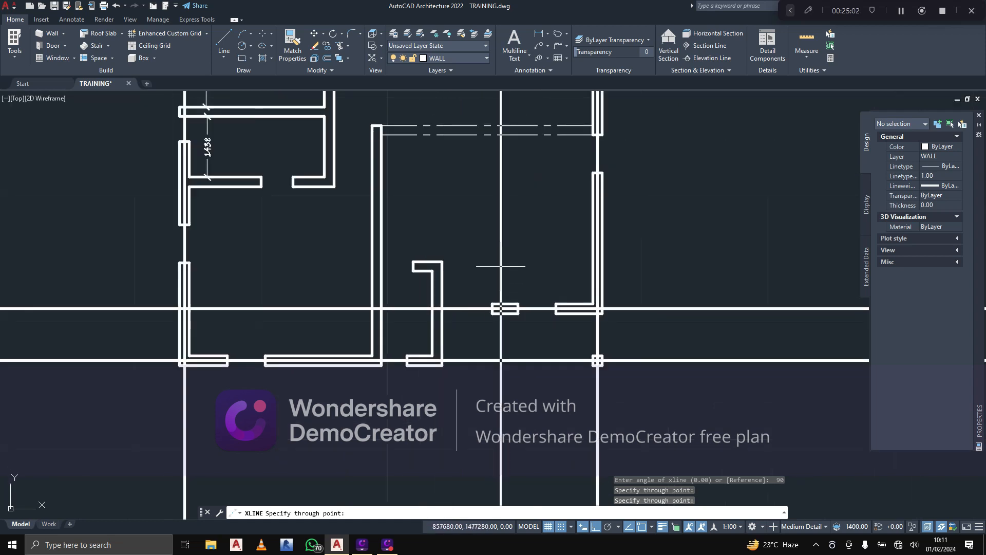
pyautogui.scroll(-2, 503, 268)
pyautogui.moveTo(525, 233)
pyautogui.mouseDown(button='middle')
pyautogui.moveTo(517, 273)
pyautogui.moveTo(529, 286)
pyautogui.mouseUp(button='middle')
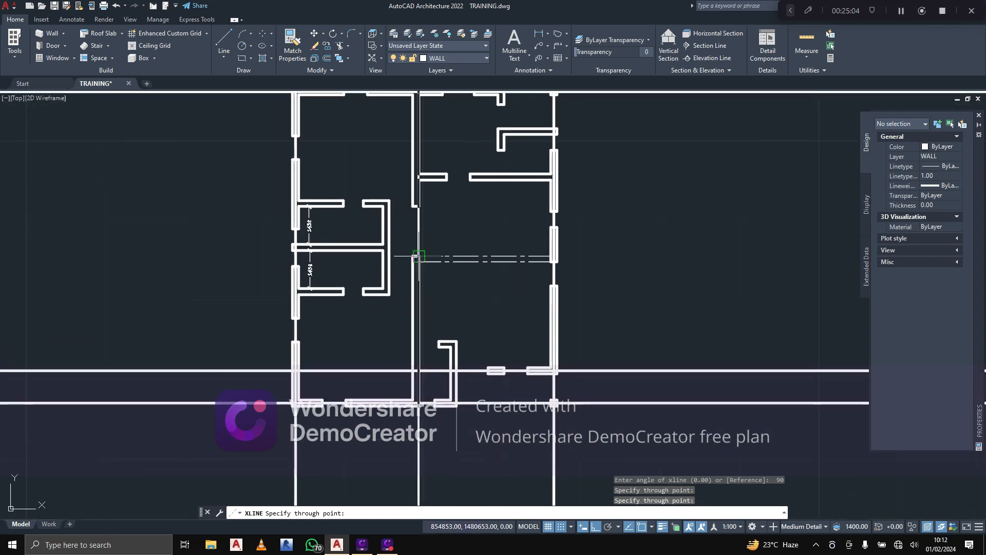
pyautogui.scroll(-4, 411, 255)
pyautogui.moveTo(407, 253); pyautogui.dragTo(404, 290, button='middle')
pyautogui.press('Escape')
pyautogui.scroll(4, 394, 276)
pyautogui.scroll(-2, 406, 264)
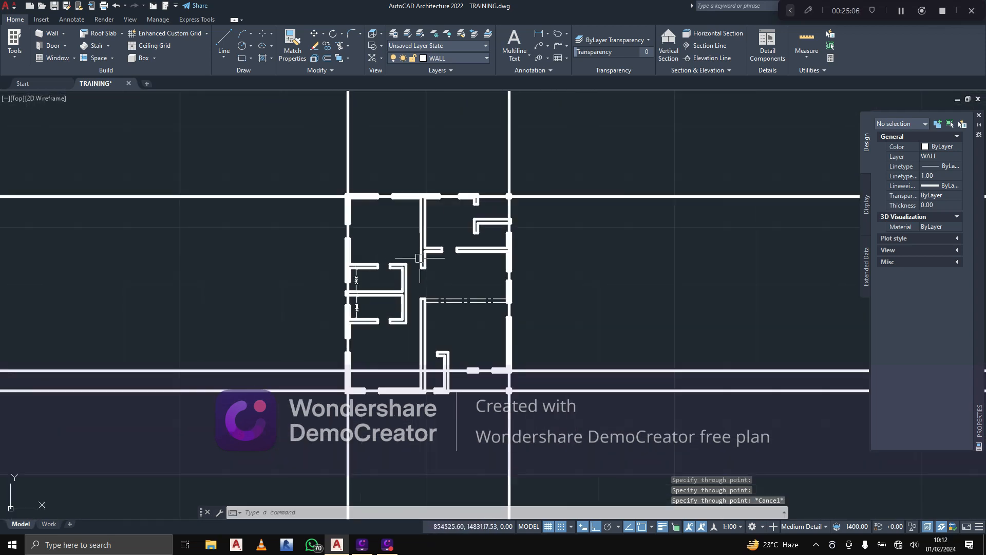
pyautogui.moveTo(423, 257); pyautogui.dragTo(377, 260, button='middle')
pyautogui.scroll(-2, 377, 261)
pyautogui.scroll(4, 472, 286)
pyautogui.scroll(-4, 452, 276)
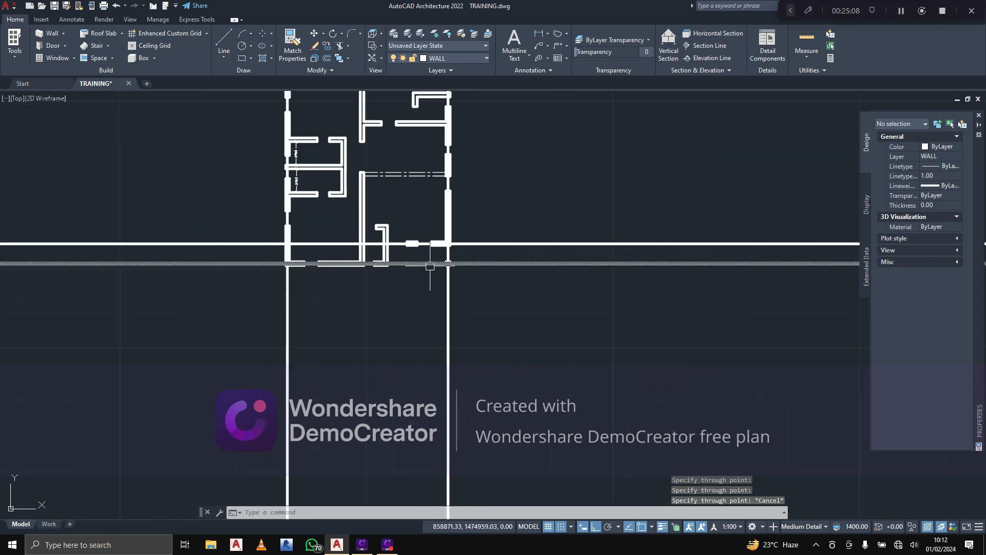
pyautogui.scroll(4, 454, 160)
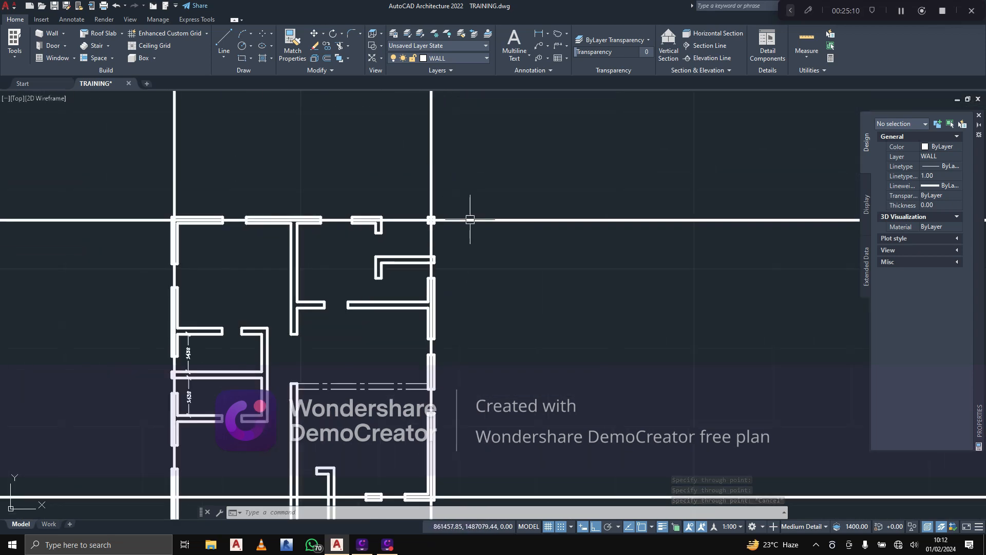
# Select all five construction lines through the exterior walls and set their lineweight to the thinnest value, keeping the colour ByLayer
pyautogui.scroll(-4, 467, 211)
pyautogui.scroll(2, 463, 196)
pyautogui.click(466, 196)
pyautogui.click(260, 184)
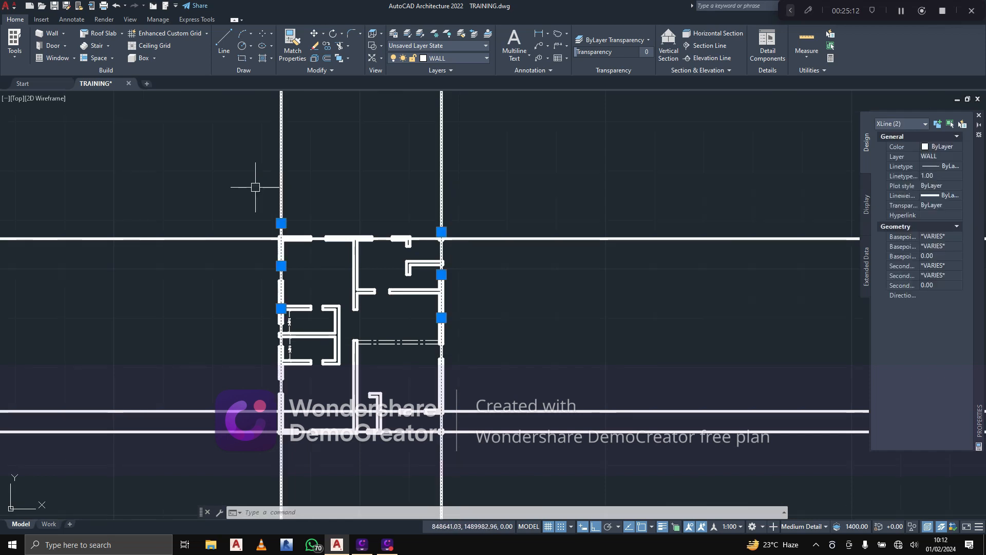
pyautogui.click(234, 451)
pyautogui.click(149, 216)
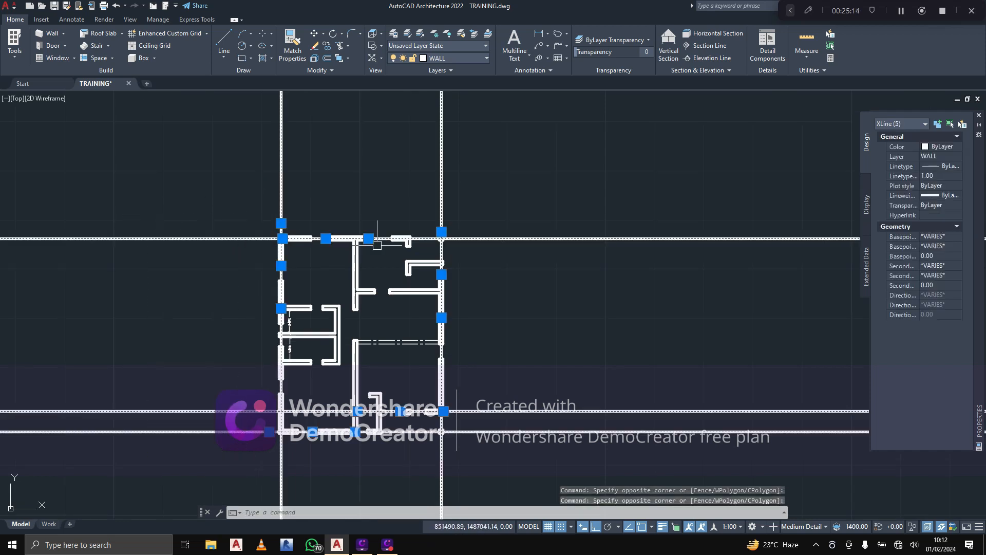
pyautogui.scroll(4, 404, 408)
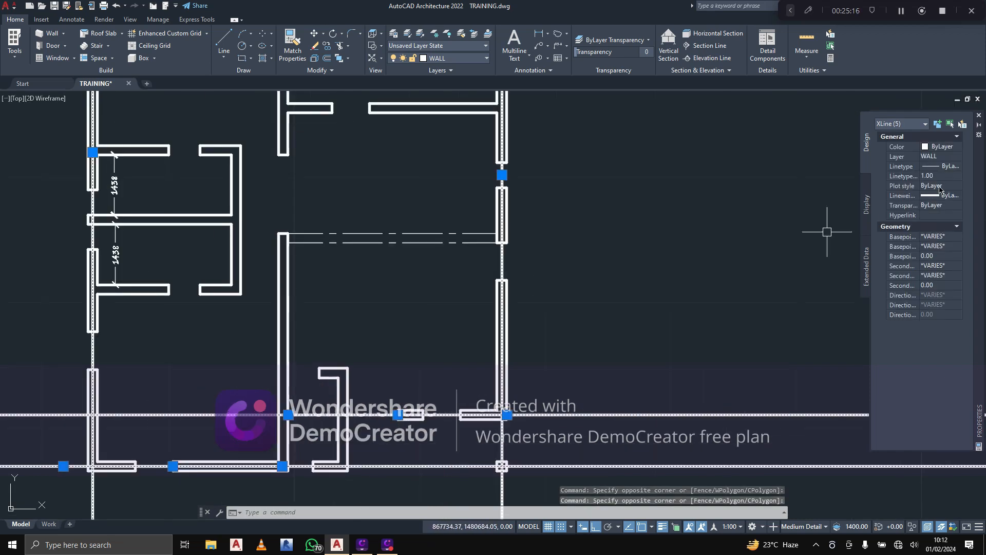
pyautogui.click(951, 197)
pyautogui.click(957, 196)
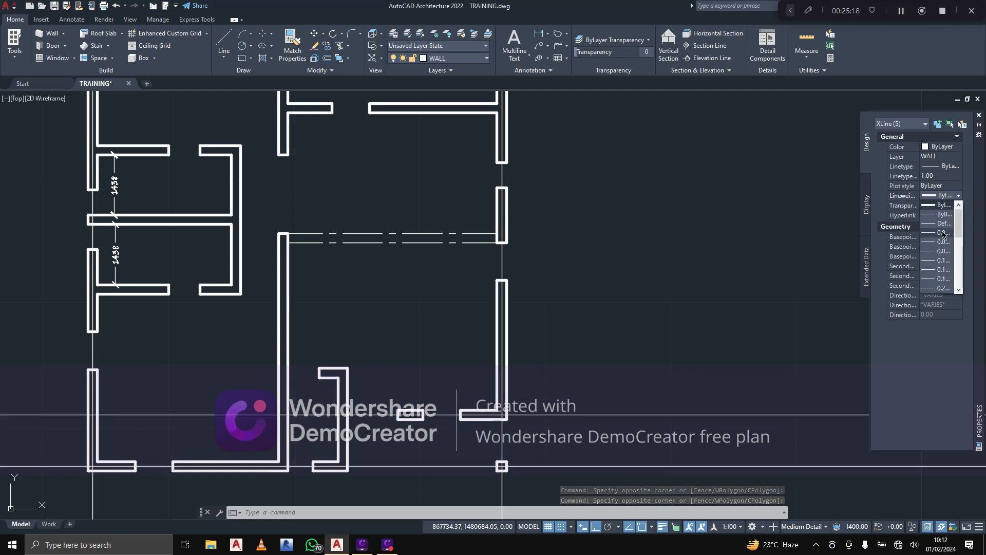
pyautogui.click(944, 235)
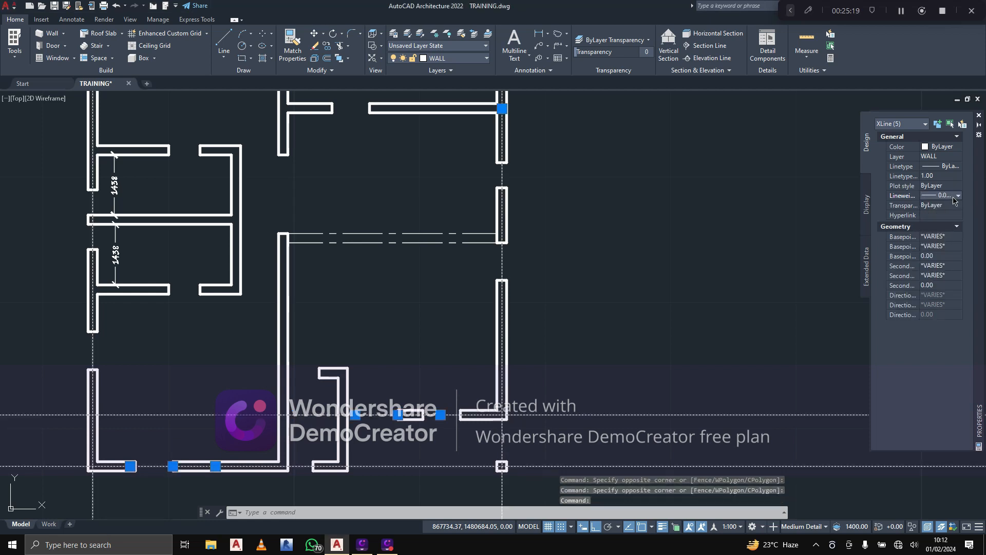
pyautogui.click(943, 147)
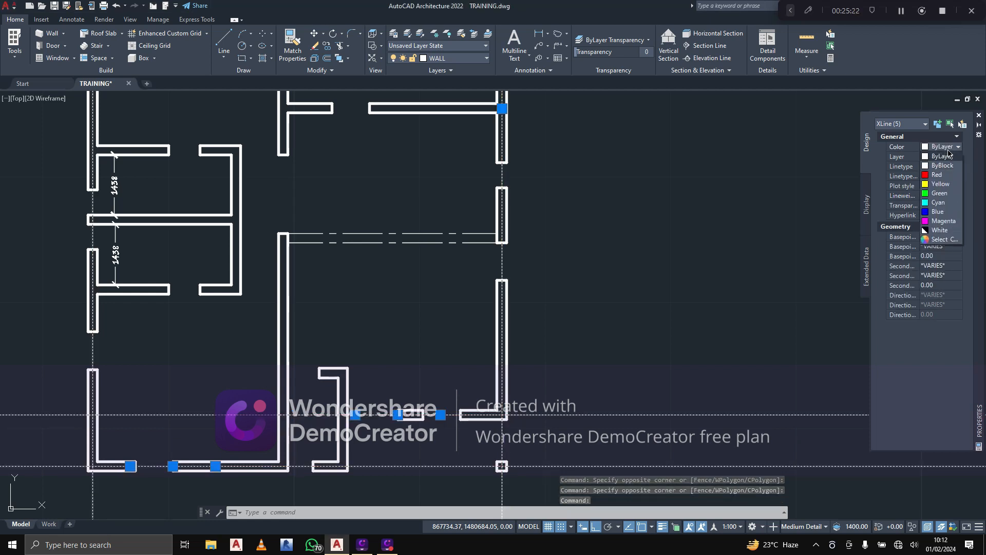
pyautogui.click(943, 157)
pyautogui.press('Escape')
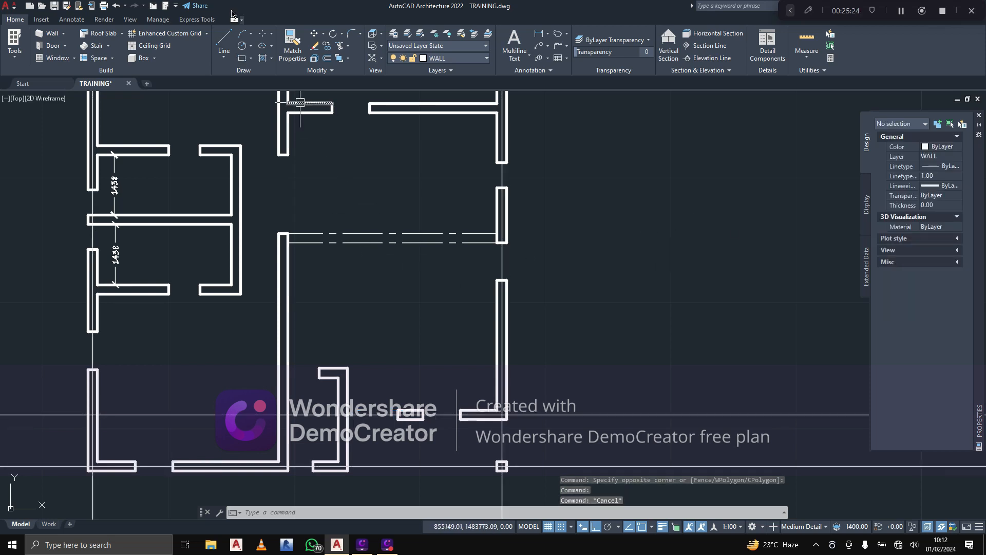
# Draw a rectangle enclosing the whole floor plan, with a margin outside the exterior walls on every side
pyautogui.scroll(-5, 309, 192)
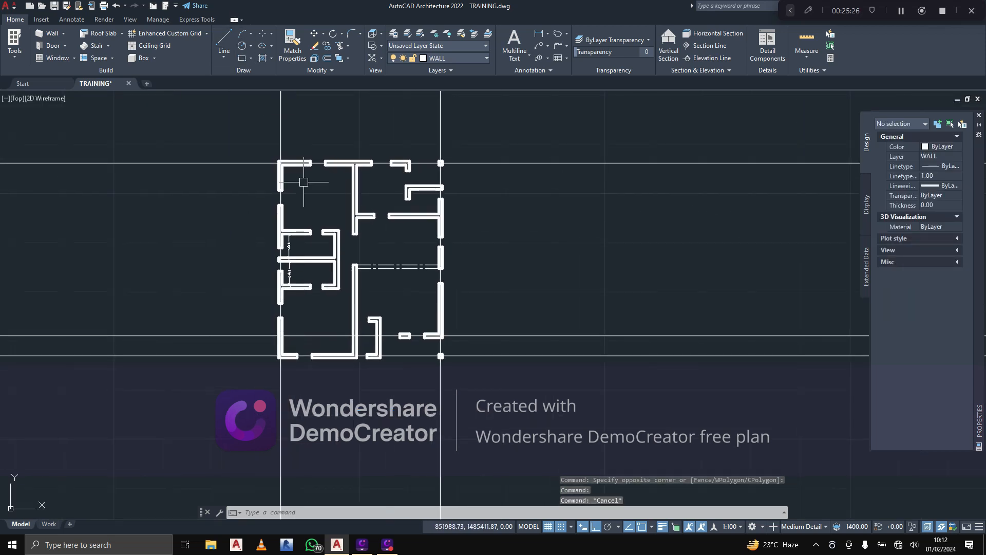
pyautogui.scroll(10, 262, 157)
pyautogui.scroll(-7, 419, 170)
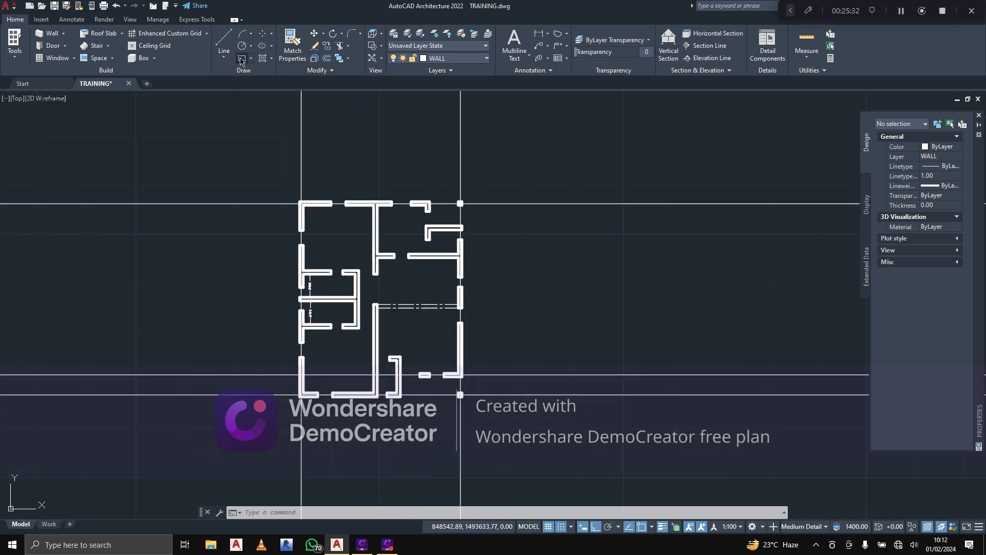
pyautogui.click(242, 59)
pyautogui.click(255, 150)
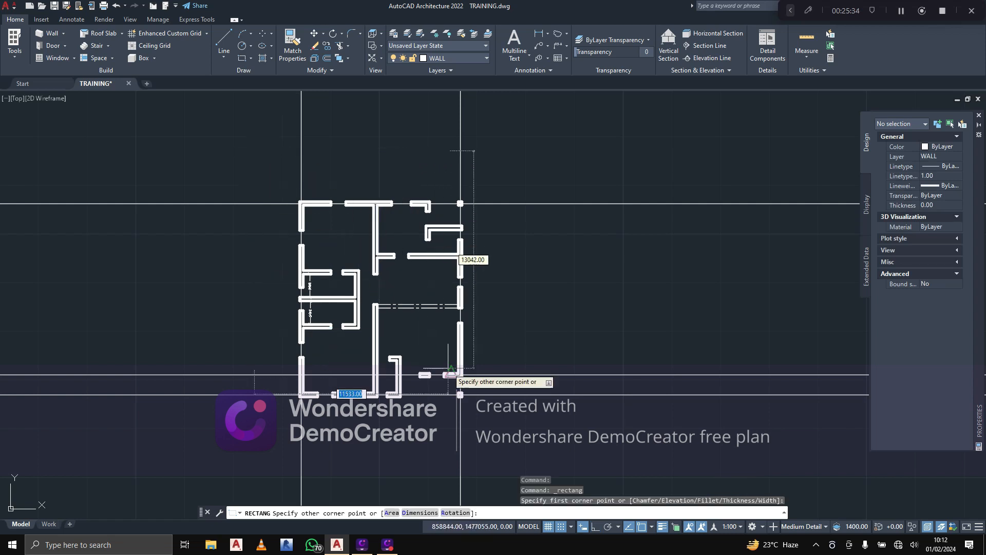
pyautogui.moveTo(507, 434); pyautogui.dragTo(506, 424, button='middle')
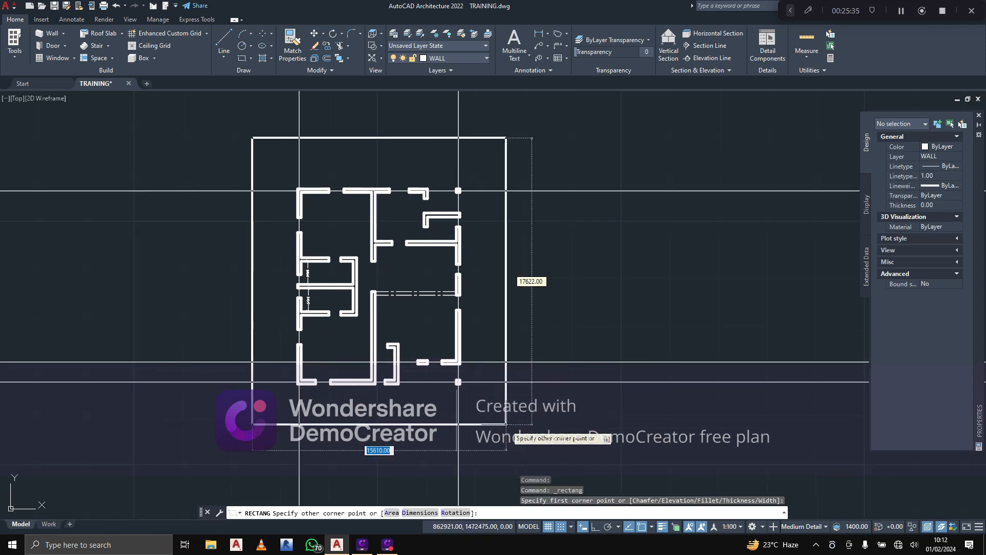
pyautogui.click(531, 461)
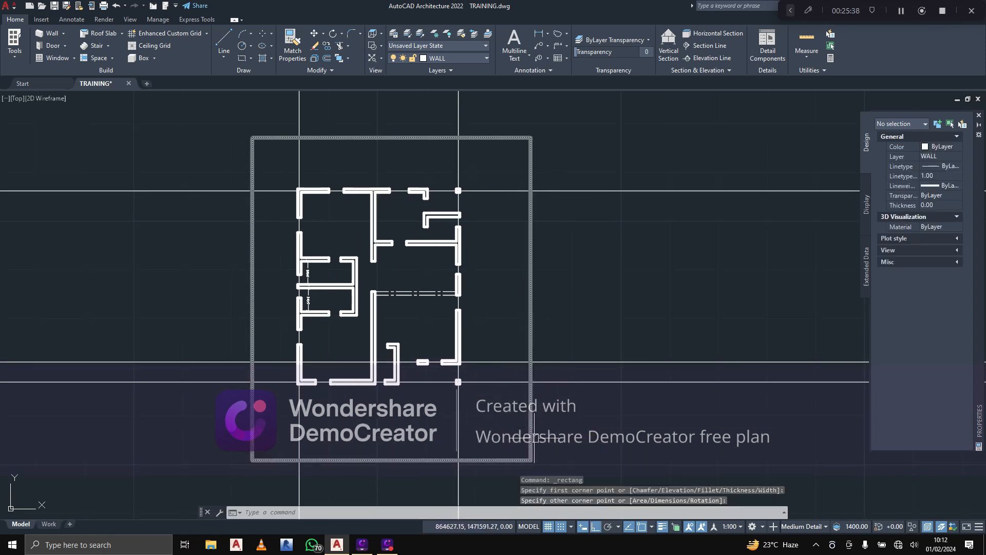
pyautogui.moveTo(257, 100); pyautogui.dragTo(254, 132, button='middle')
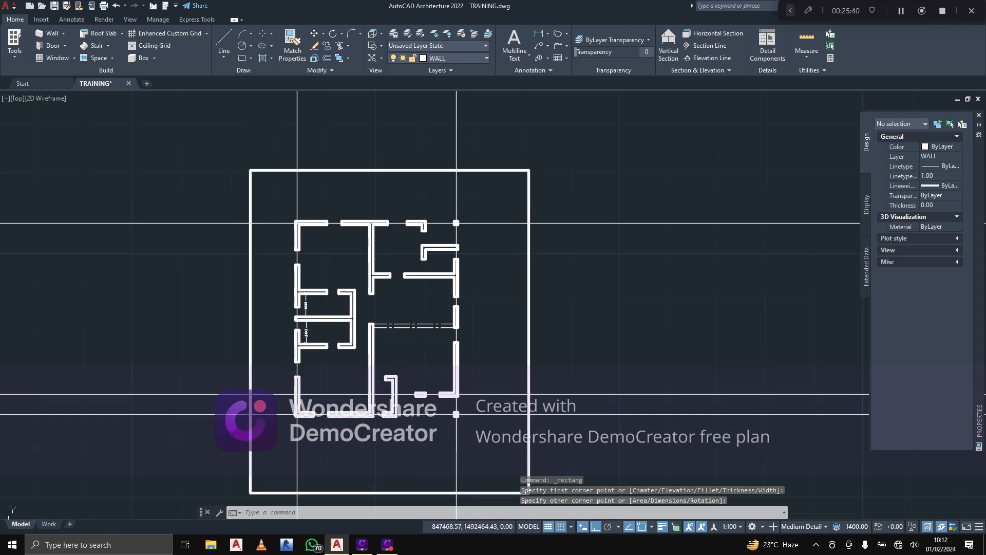
# Trim the construction lines outside the rectangle on all four sides, and erase the rectangle
pyautogui.click(340, 49)
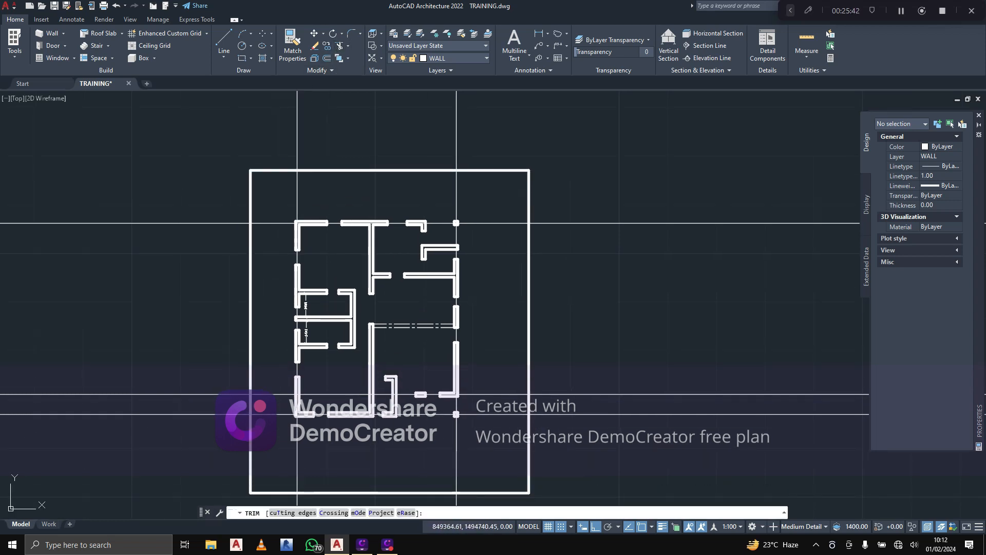
pyautogui.moveTo(254, 118); pyautogui.dragTo(483, 113)
pyautogui.moveTo(553, 153); pyautogui.dragTo(588, 426)
pyautogui.scroll(-2, 570, 274)
pyautogui.moveTo(529, 446); pyautogui.dragTo(352, 442)
pyautogui.moveTo(351, 405); pyautogui.dragTo(333, 185)
pyautogui.press('Escape')
pyautogui.click(369, 205)
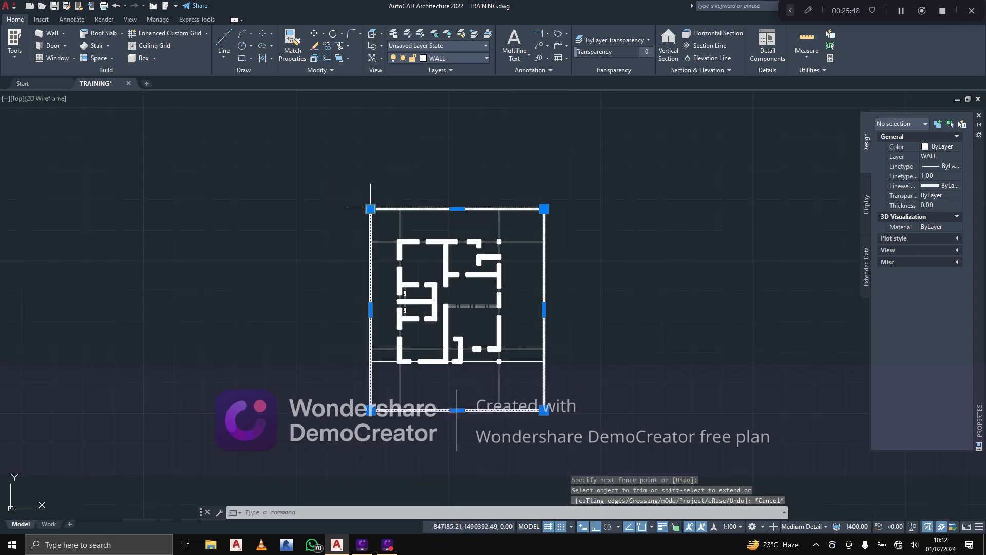
pyautogui.press('Delete')
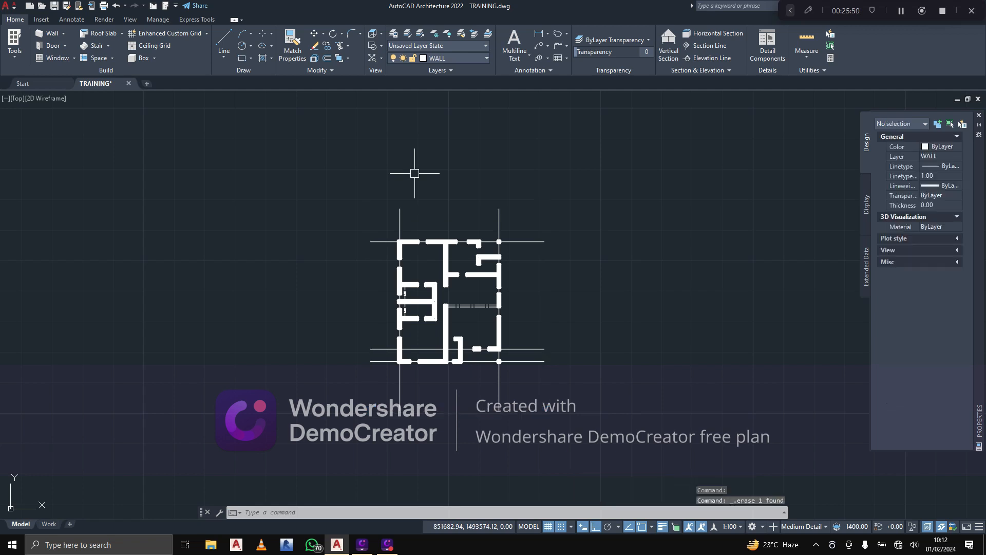
# Examine how the shortened construction lines run through the exterior walls and openings around the whole plan
pyautogui.scroll(9, 455, 279)
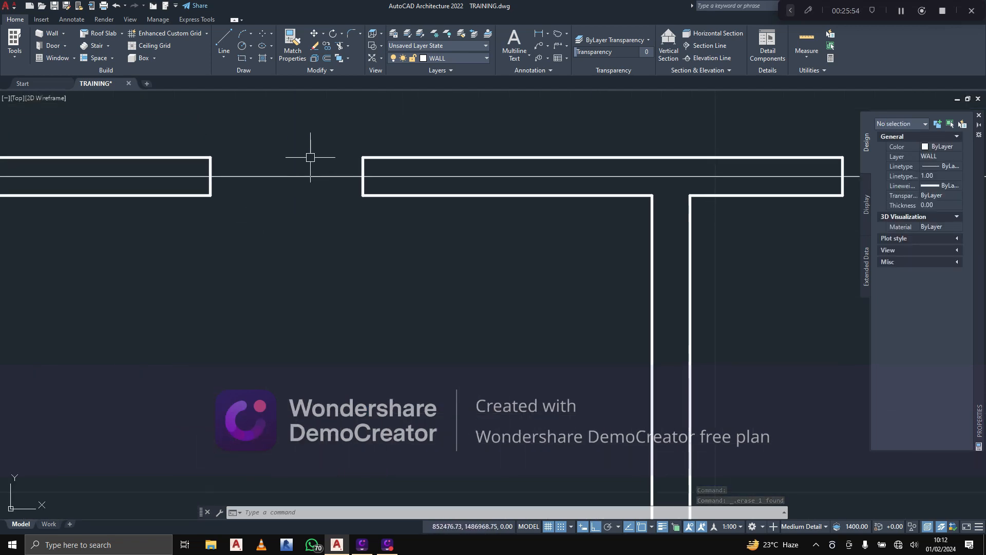
pyautogui.scroll(-5, 341, 185)
pyautogui.moveTo(329, 226)
pyautogui.mouseDown(button='middle')
pyautogui.moveTo(315, 247)
pyautogui.moveTo(229, 223)
pyautogui.moveTo(279, 251)
pyautogui.moveTo(243, 343)
pyautogui.moveTo(258, 305)
pyautogui.moveTo(244, 303)
pyautogui.mouseUp(button='middle')
pyautogui.scroll(-2, 242, 201)
pyautogui.scroll(2, 230, 344)
pyautogui.moveTo(230, 344)
pyautogui.mouseDown(button='middle')
pyautogui.moveTo(233, 323)
pyautogui.moveTo(271, 336)
pyautogui.moveTo(267, 294)
pyautogui.mouseUp(button='middle')
pyautogui.scroll(4, 259, 343)
pyautogui.moveTo(280, 342); pyautogui.dragTo(239, 321, button='middle')
pyautogui.scroll(-4, 240, 319)
pyautogui.scroll(-4, 308, 327)
pyautogui.moveTo(373, 326); pyautogui.dragTo(321, 343, button='middle')
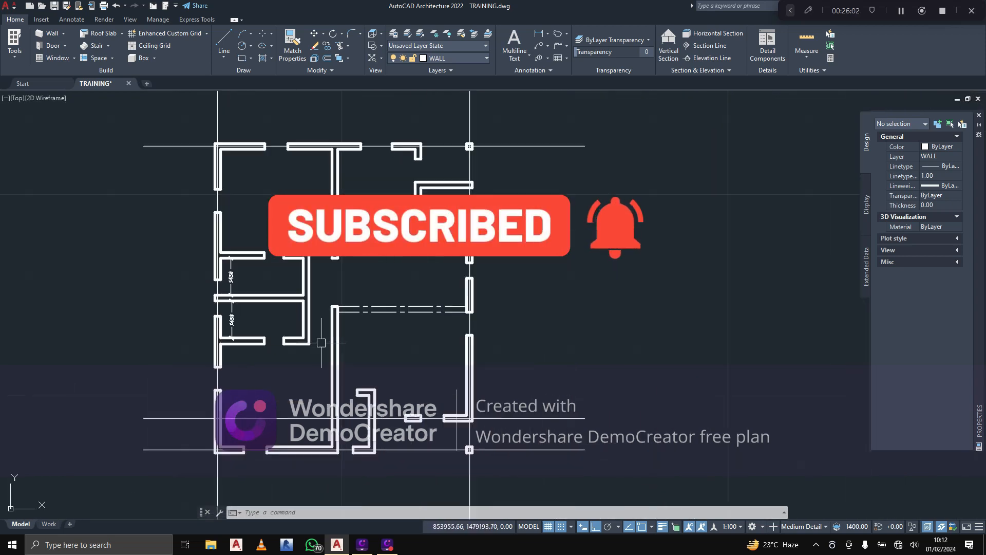
pyautogui.scroll(5, 484, 240)
pyautogui.moveTo(424, 151); pyautogui.dragTo(428, 238, button='middle')
pyautogui.moveTo(386, 136)
pyautogui.mouseDown(button='middle')
pyautogui.moveTo(416, 216)
pyautogui.moveTo(606, 379)
pyautogui.mouseUp(button='middle')
pyautogui.scroll(-2, 435, 260)
pyautogui.moveTo(433, 268); pyautogui.dragTo(454, 244, button='middle')
pyautogui.scroll(-2, 453, 239)
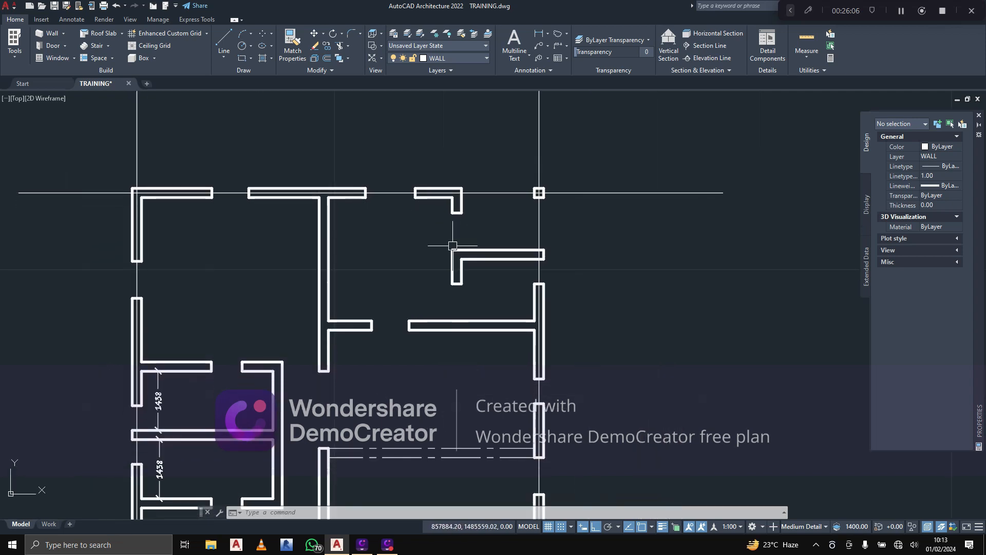
pyautogui.moveTo(450, 286); pyautogui.dragTo(449, 240, button='middle')
pyautogui.scroll(-3, 485, 183)
pyautogui.scroll(-2, 460, 218)
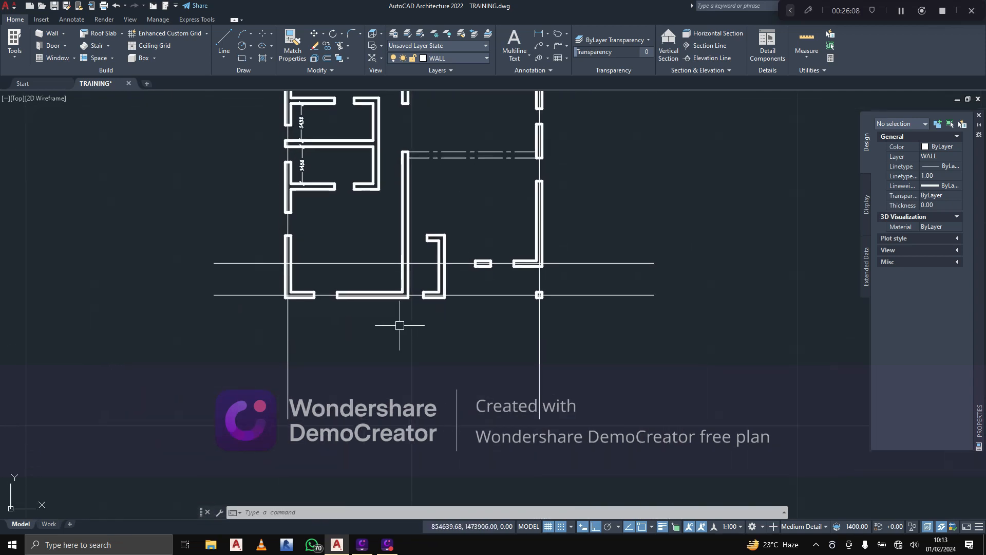
pyautogui.scroll(5, 351, 297)
pyautogui.scroll(4, 199, 295)
pyautogui.moveTo(418, 312); pyautogui.dragTo(281, 341, button='middle')
pyautogui.scroll(-2, 281, 341)
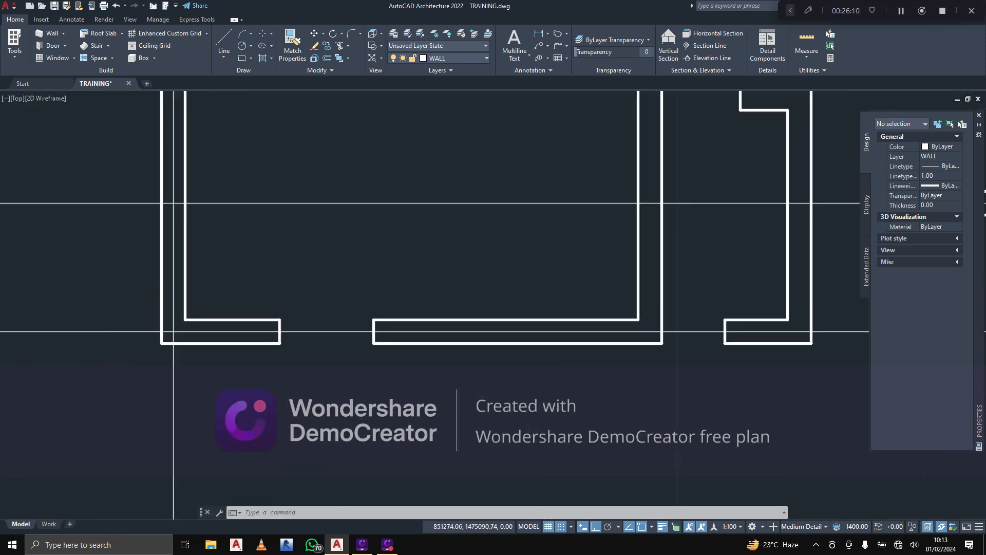
pyautogui.scroll(-4, 405, 315)
# Trim the upper of the two lower horizontal construction lines so it starts at the short wall piece beside the entrance
pyautogui.moveTo(625, 240)
pyautogui.mouseDown(button='middle')
pyautogui.moveTo(492, 256)
pyautogui.moveTo(450, 310)
pyautogui.mouseUp(button='middle')
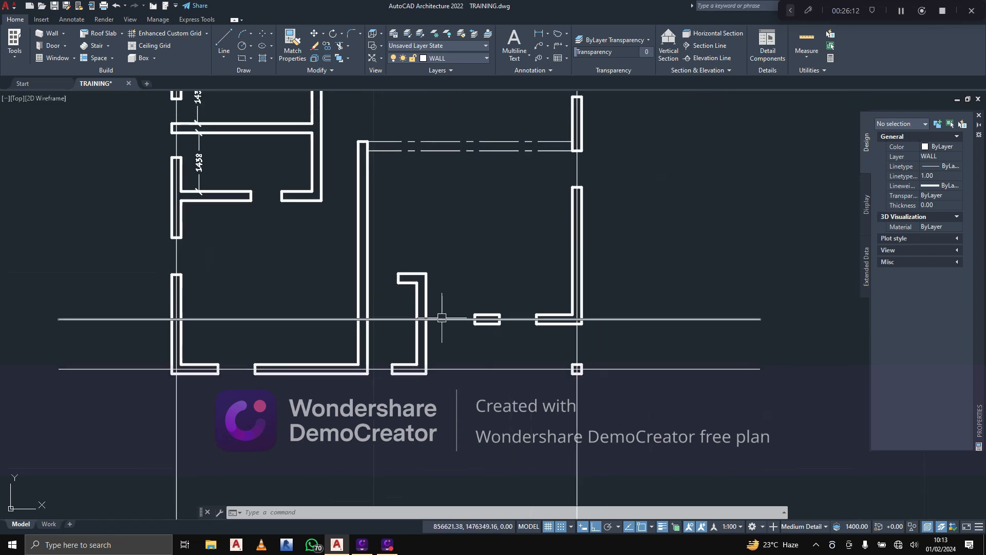
pyautogui.scroll(4, 460, 317)
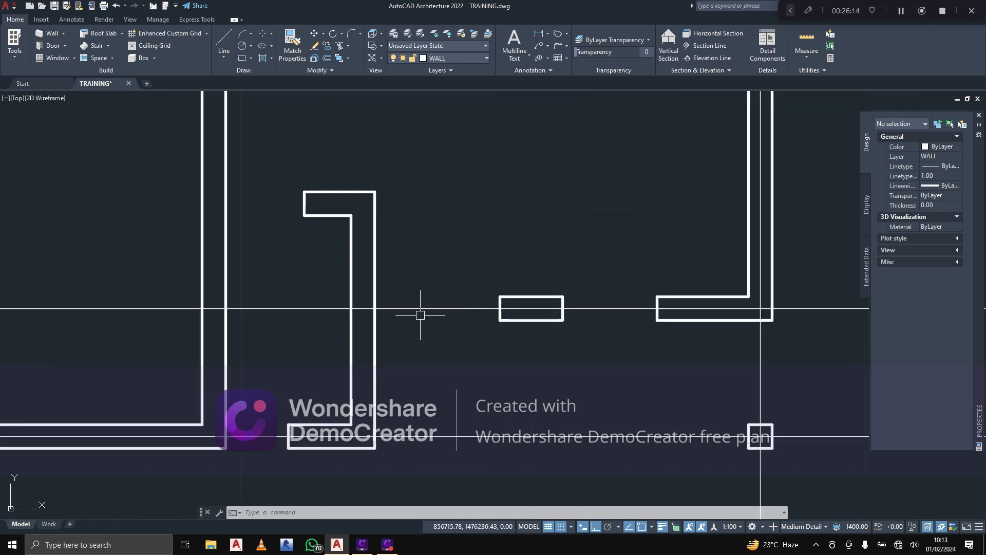
pyautogui.click(338, 47)
pyautogui.click(419, 306)
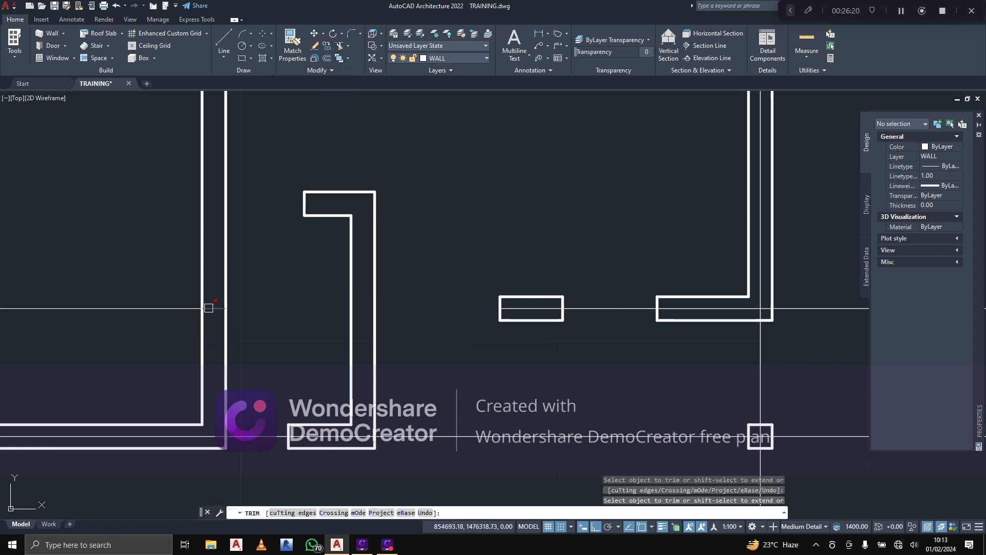
pyautogui.click(208, 308)
pyautogui.click(177, 308)
pyautogui.scroll(-4, 304, 327)
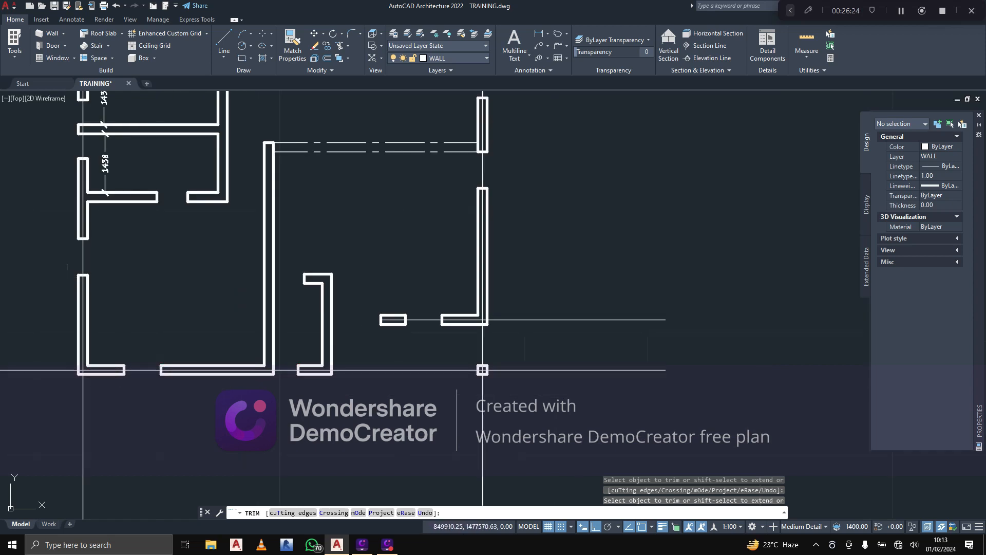
pyautogui.moveTo(189, 187); pyautogui.dragTo(337, 388, button='middle')
pyautogui.moveTo(505, 215); pyautogui.dragTo(475, 317, button='middle')
pyautogui.press('Escape')
pyautogui.press('Escape')
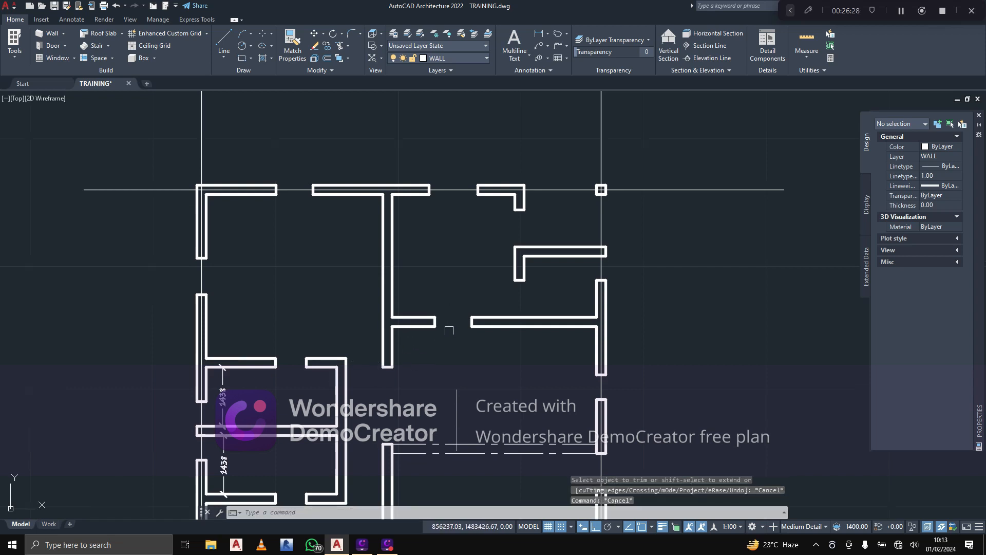
# Save the TRAINING drawing
pyautogui.scroll(4, 450, 330)
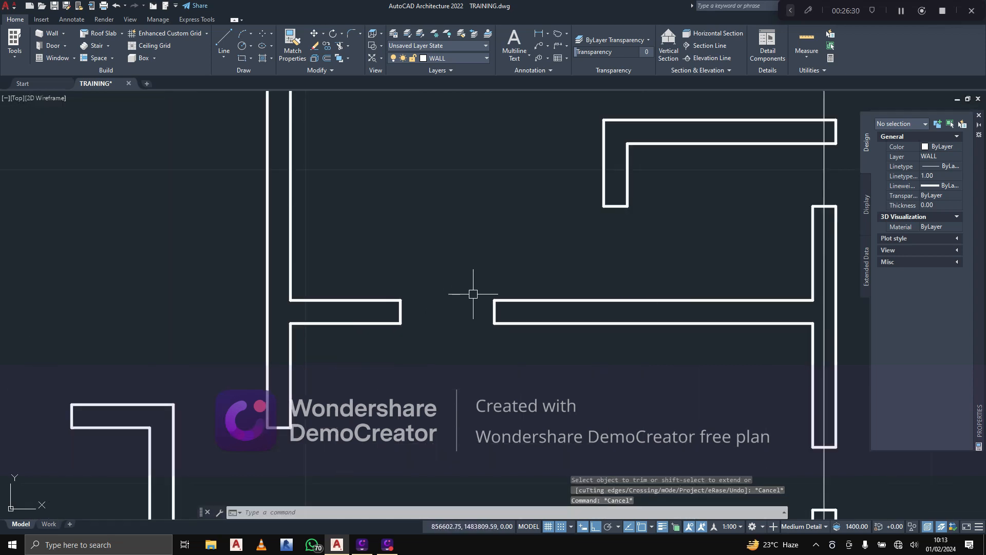
pyautogui.scroll(-7, 472, 294)
pyautogui.scroll(2, 434, 314)
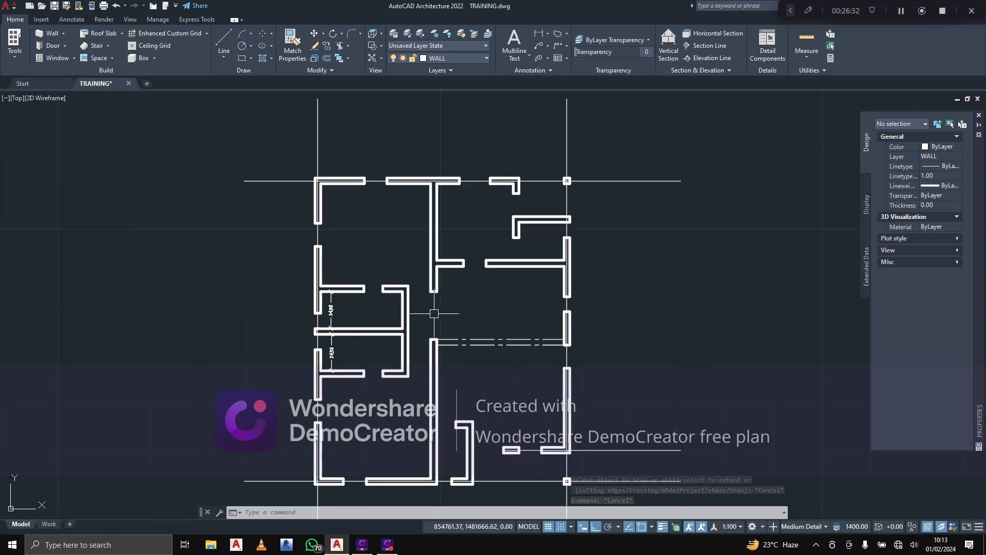
pyautogui.scroll(1, 434, 314)
pyautogui.scroll(4, 462, 287)
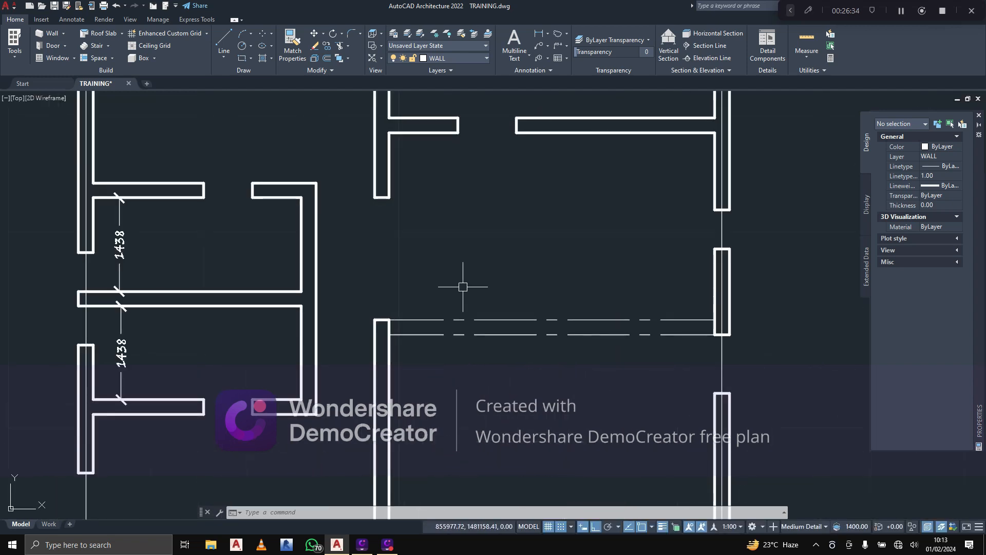
pyautogui.scroll(-4, 463, 287)
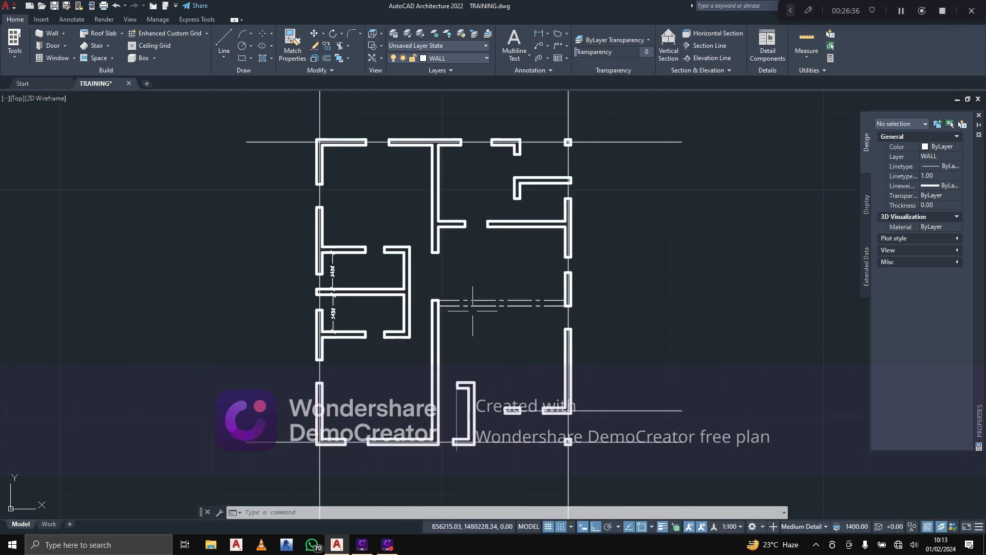
pyautogui.hotkey('ctrl', 's')
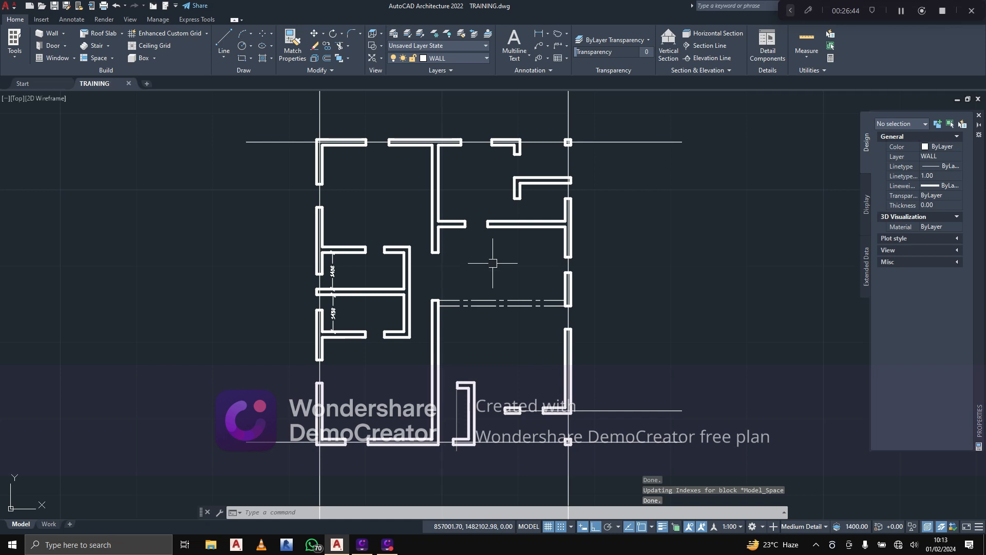
pyautogui.moveTo(541, 251); pyautogui.dragTo(527, 318, button='middle')
pyautogui.scroll(-2, 418, 295)
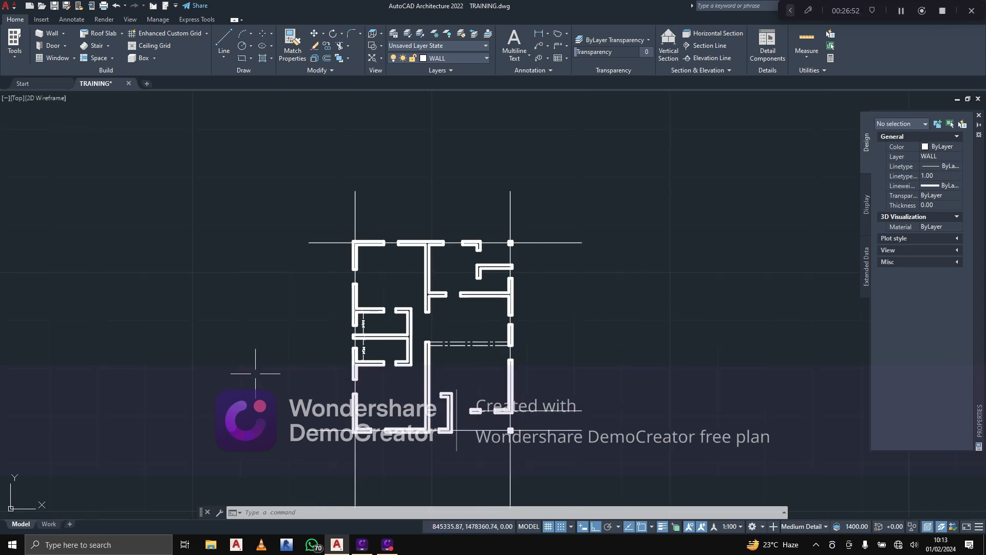
pyautogui.scroll(4, 405, 365)
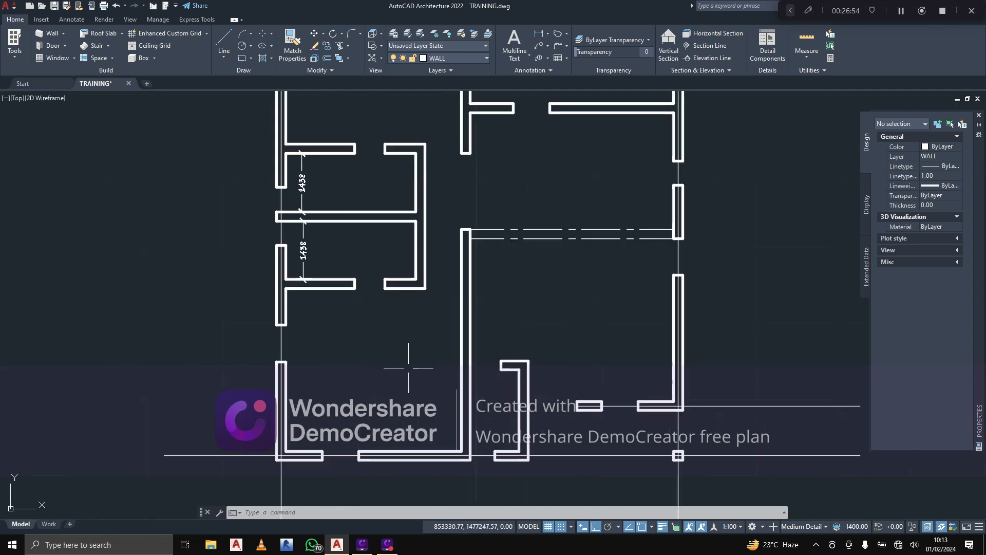
pyautogui.moveTo(400, 359)
pyautogui.mouseDown(button='middle')
pyautogui.moveTo(396, 341)
pyautogui.moveTo(394, 351)
pyautogui.mouseUp(button='middle')
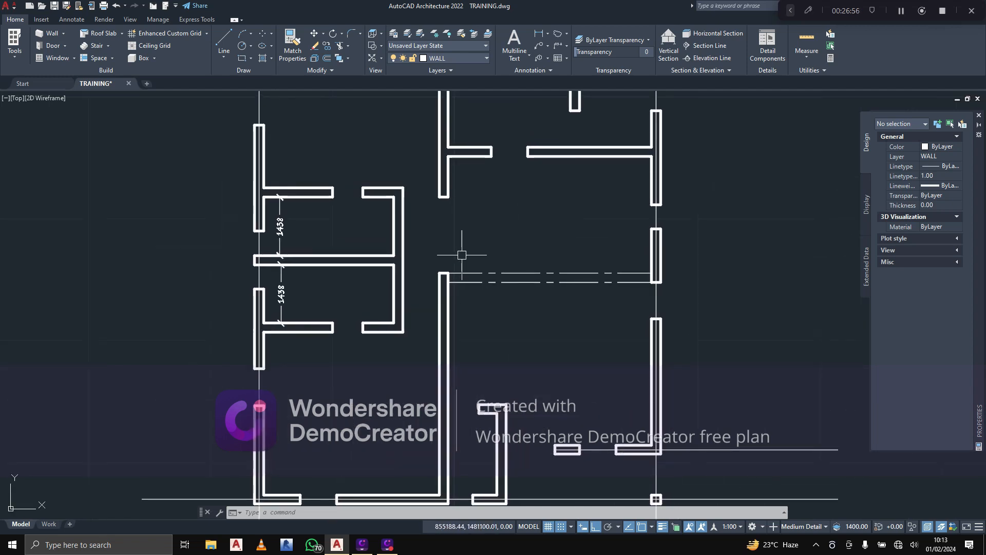
pyautogui.scroll(-2, 466, 275)
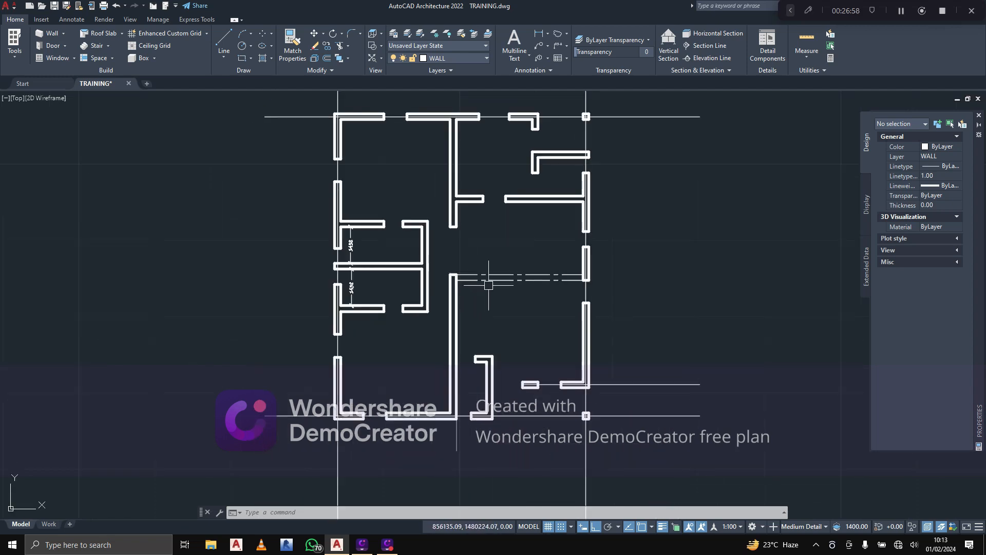
pyautogui.moveTo(498, 280); pyautogui.dragTo(498, 310, button='middle')
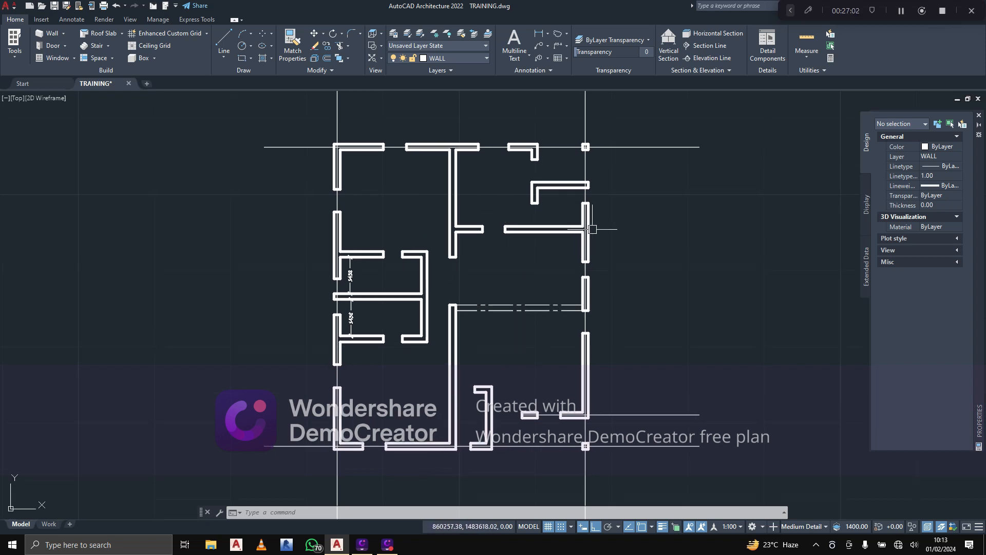
pyautogui.moveTo(702, 260); pyautogui.dragTo(681, 268, button='middle')
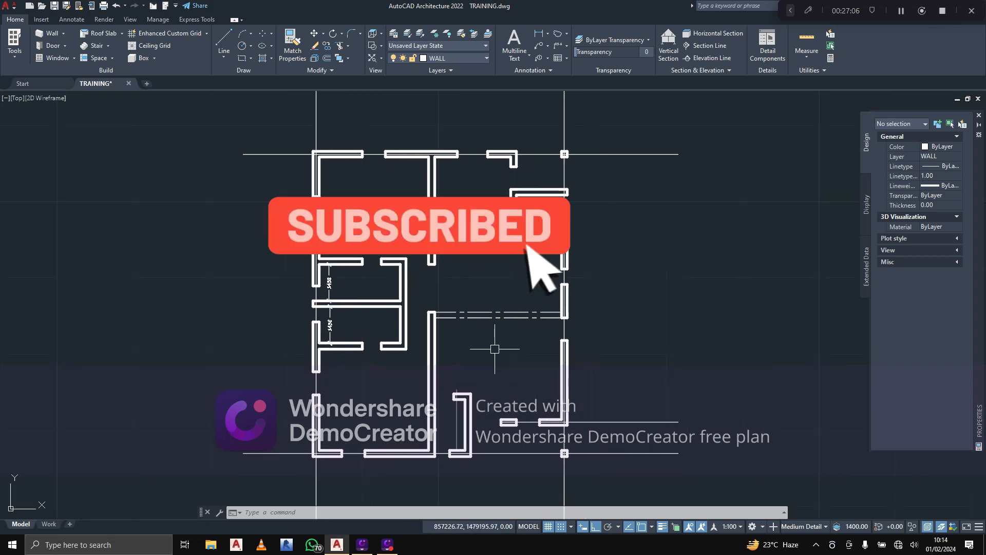